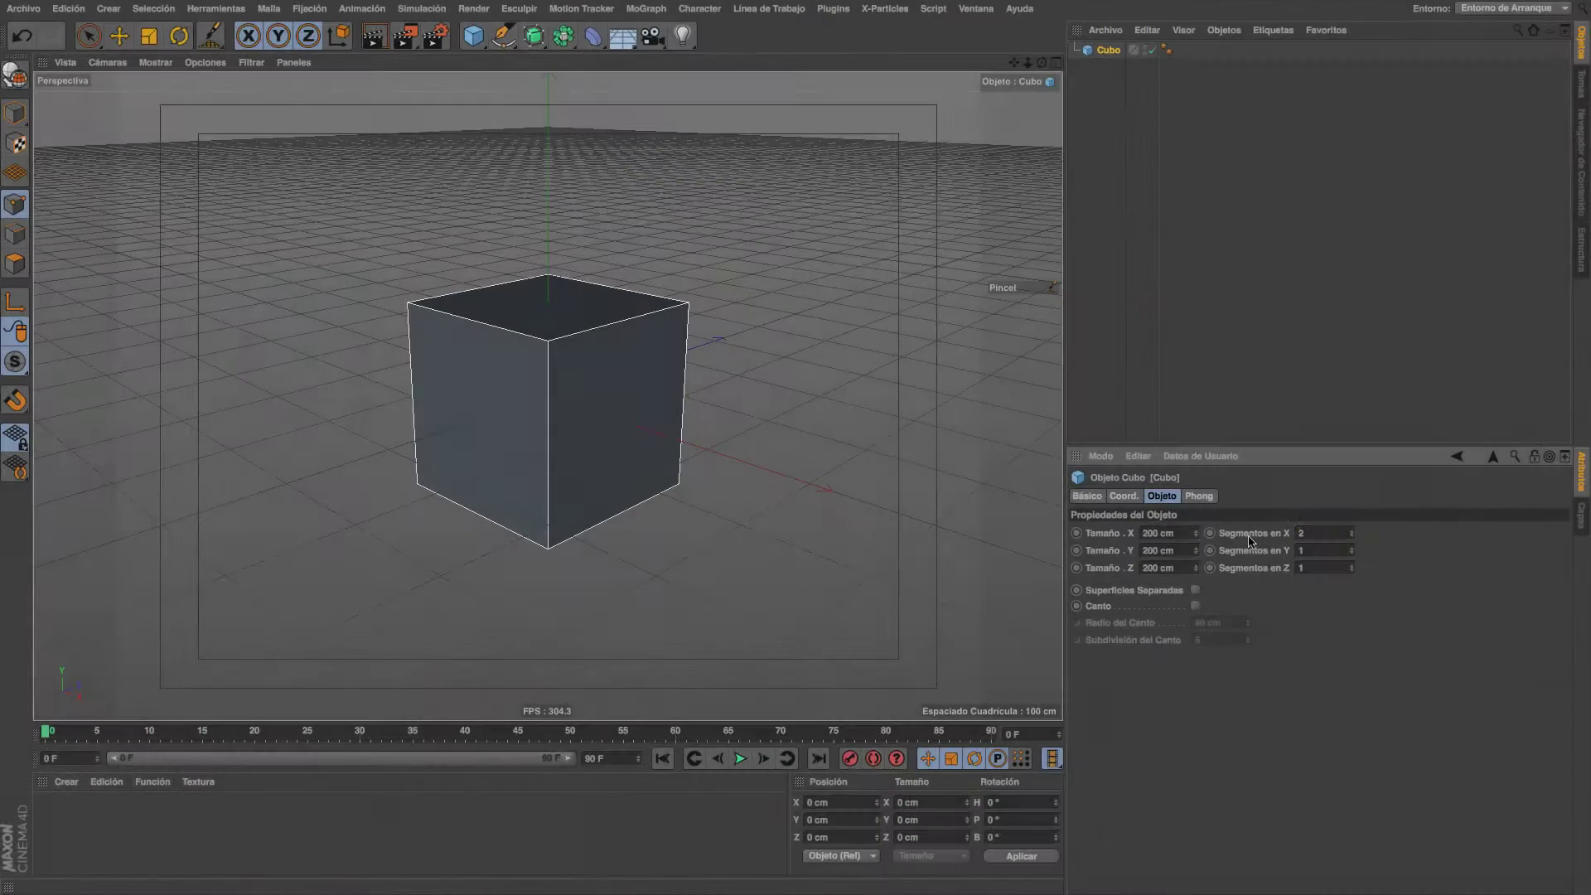
Give the cube 25 segments along X, Y and Z and convert it to an editable polygon object.
type("5")
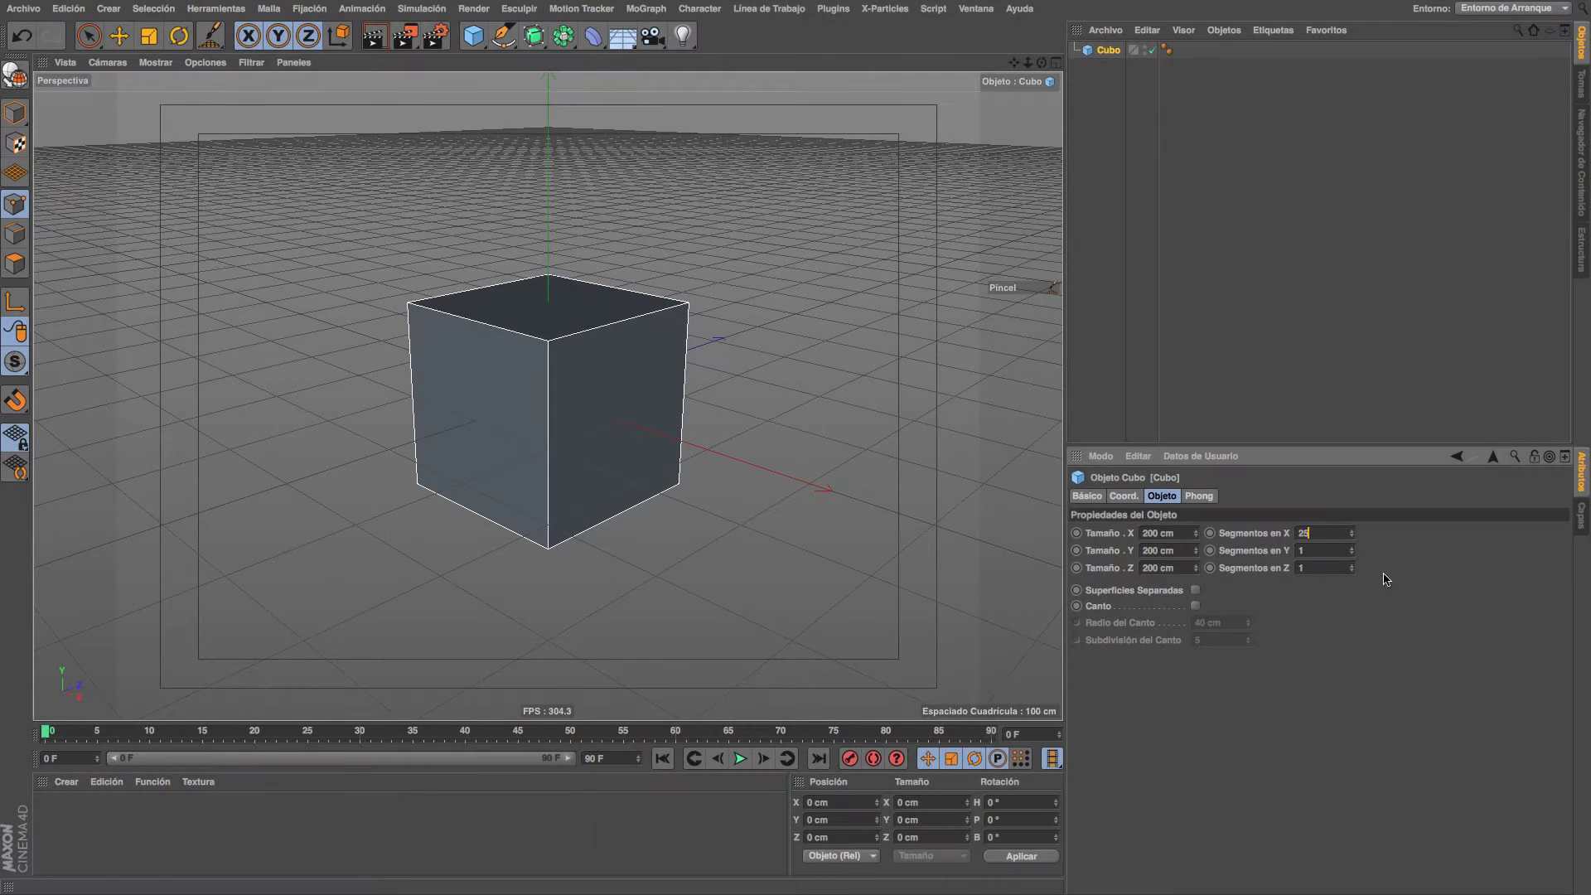
key("Tab")
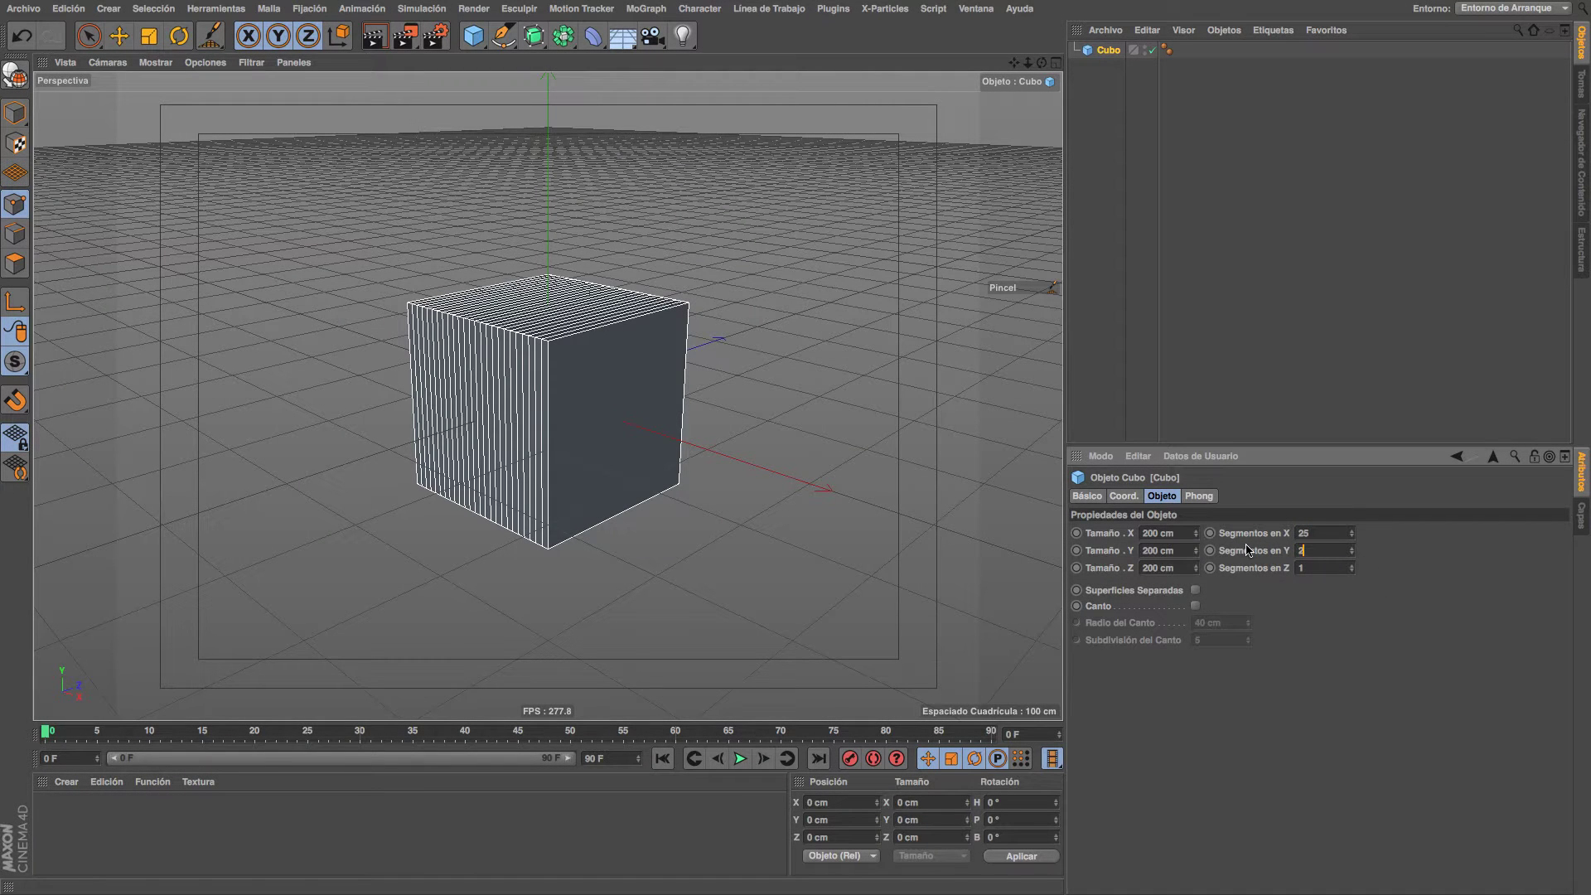
type("25")
key("Tab")
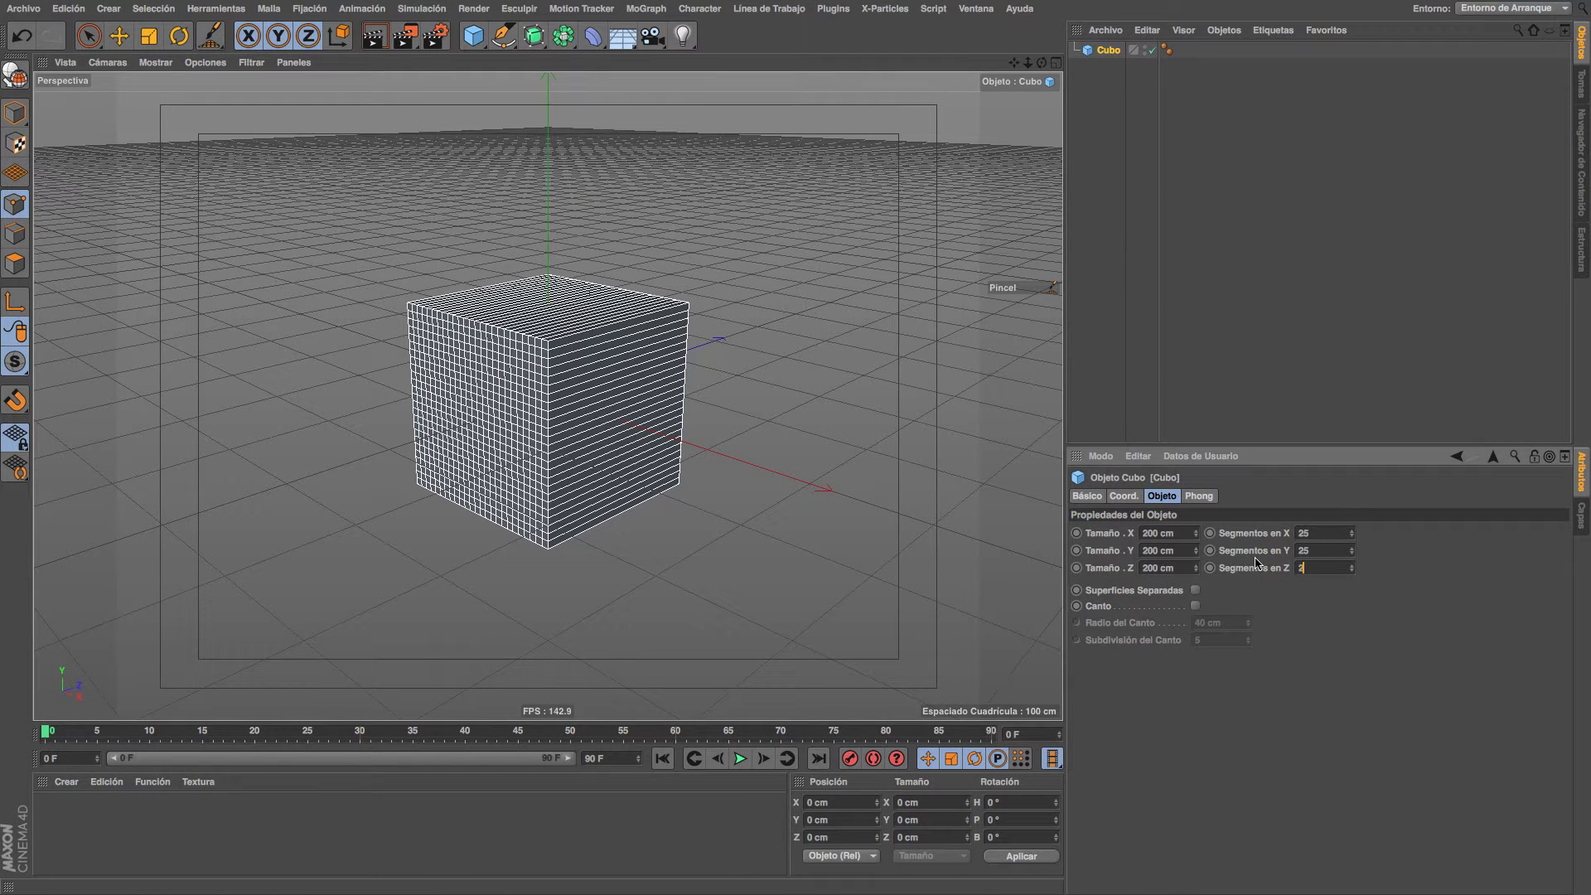
type("25")
key("Return")
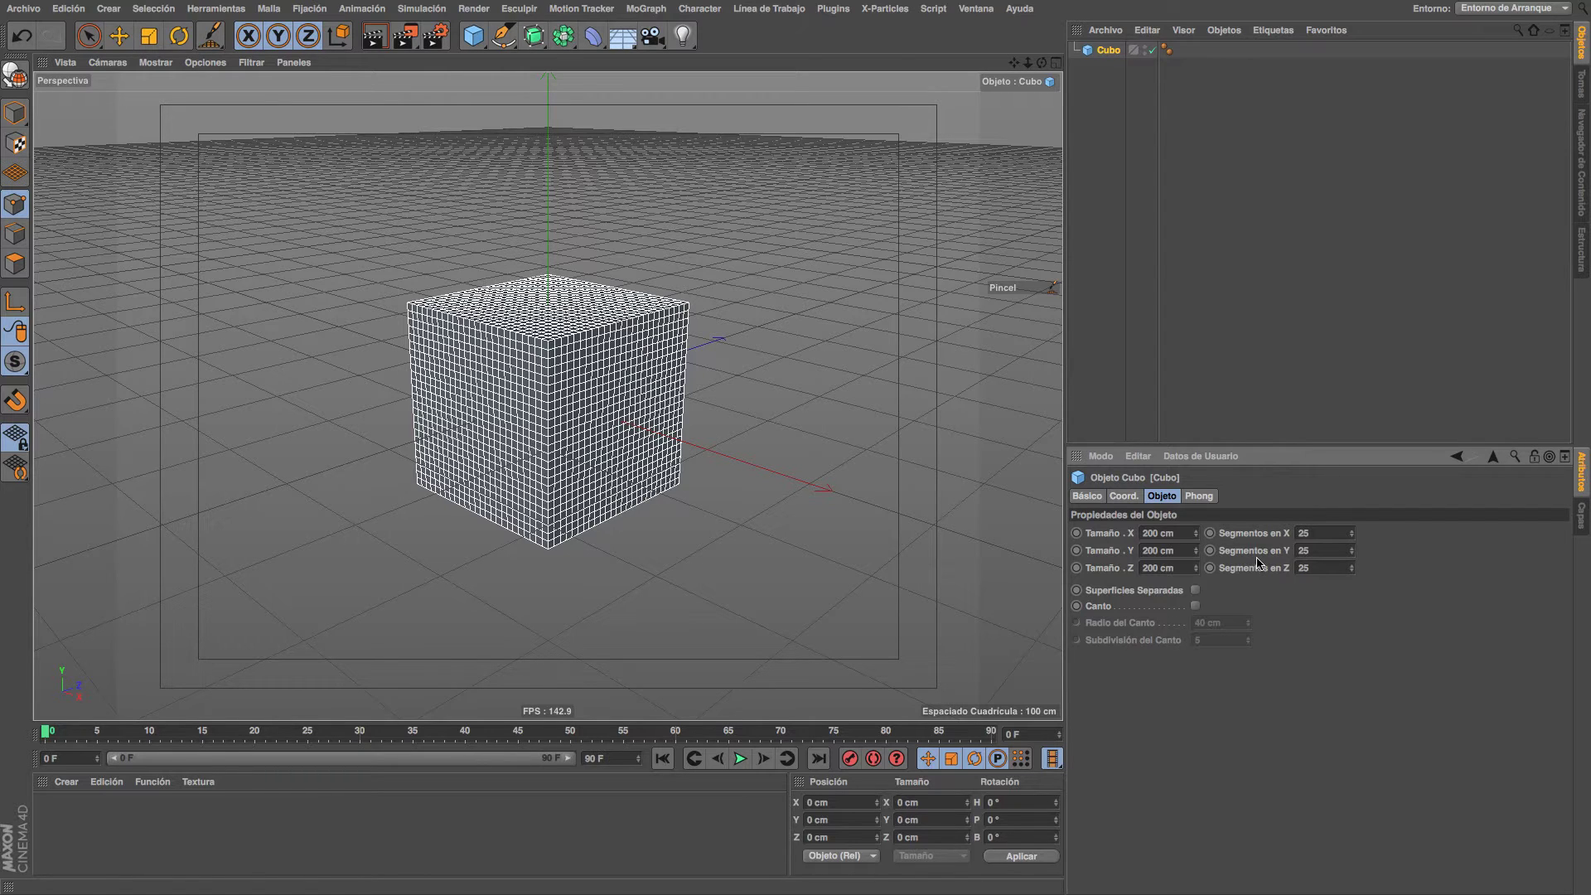
key("c")
left_click(270, 9)
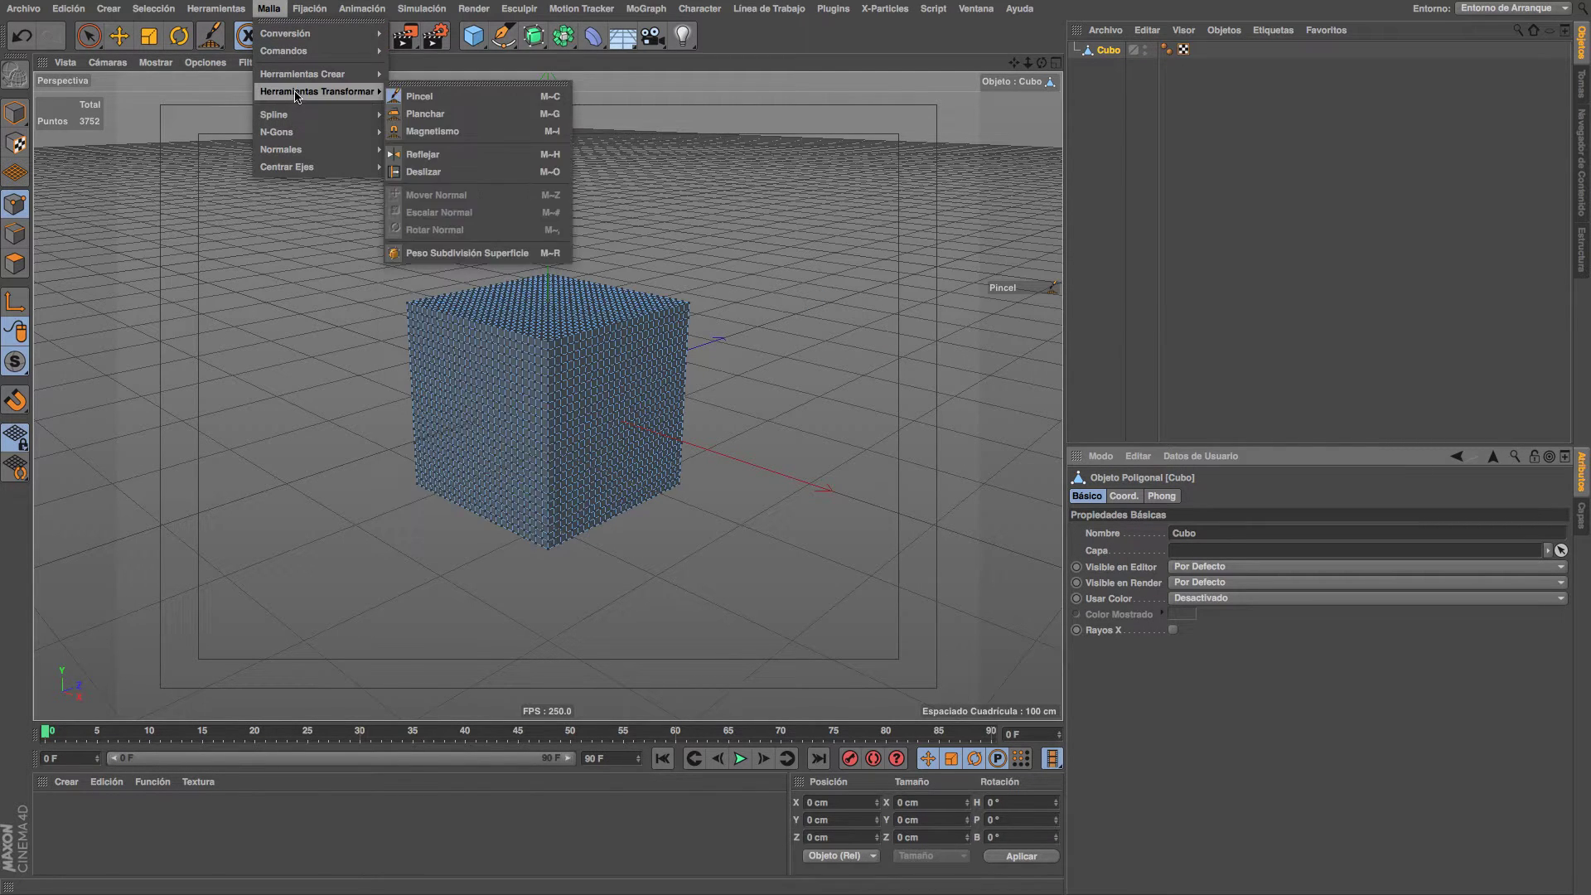
mouse_move(316, 91)
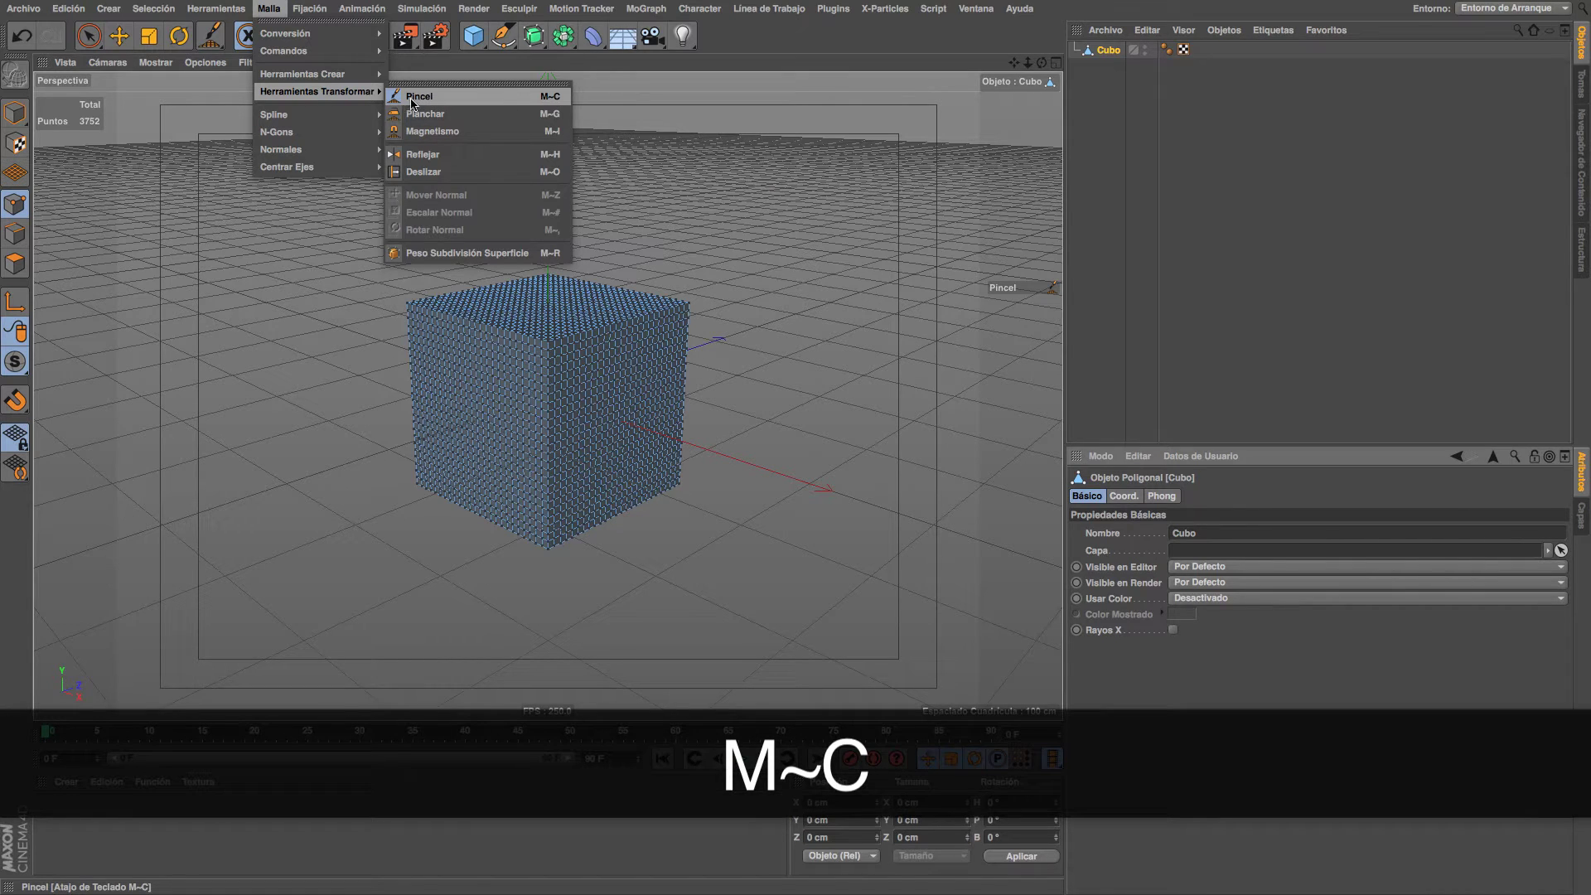
Activate the Pincel brush in point mode and turn off its Previo option.
left_click(412, 98)
scroll(630, 348, "up", 3)
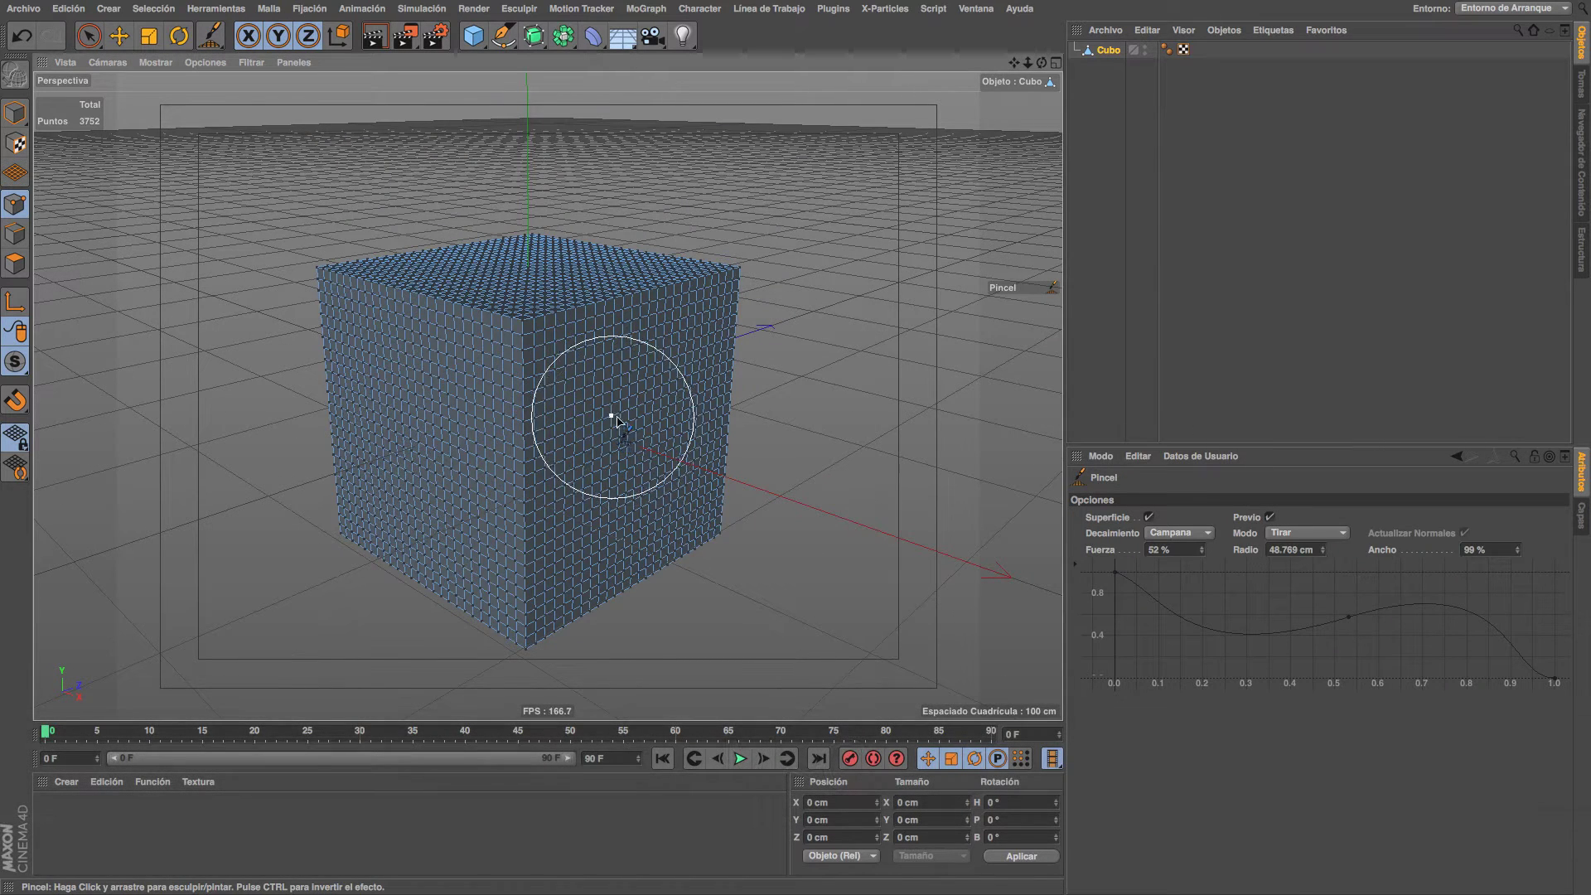
left_click(13, 236)
left_click(18, 263)
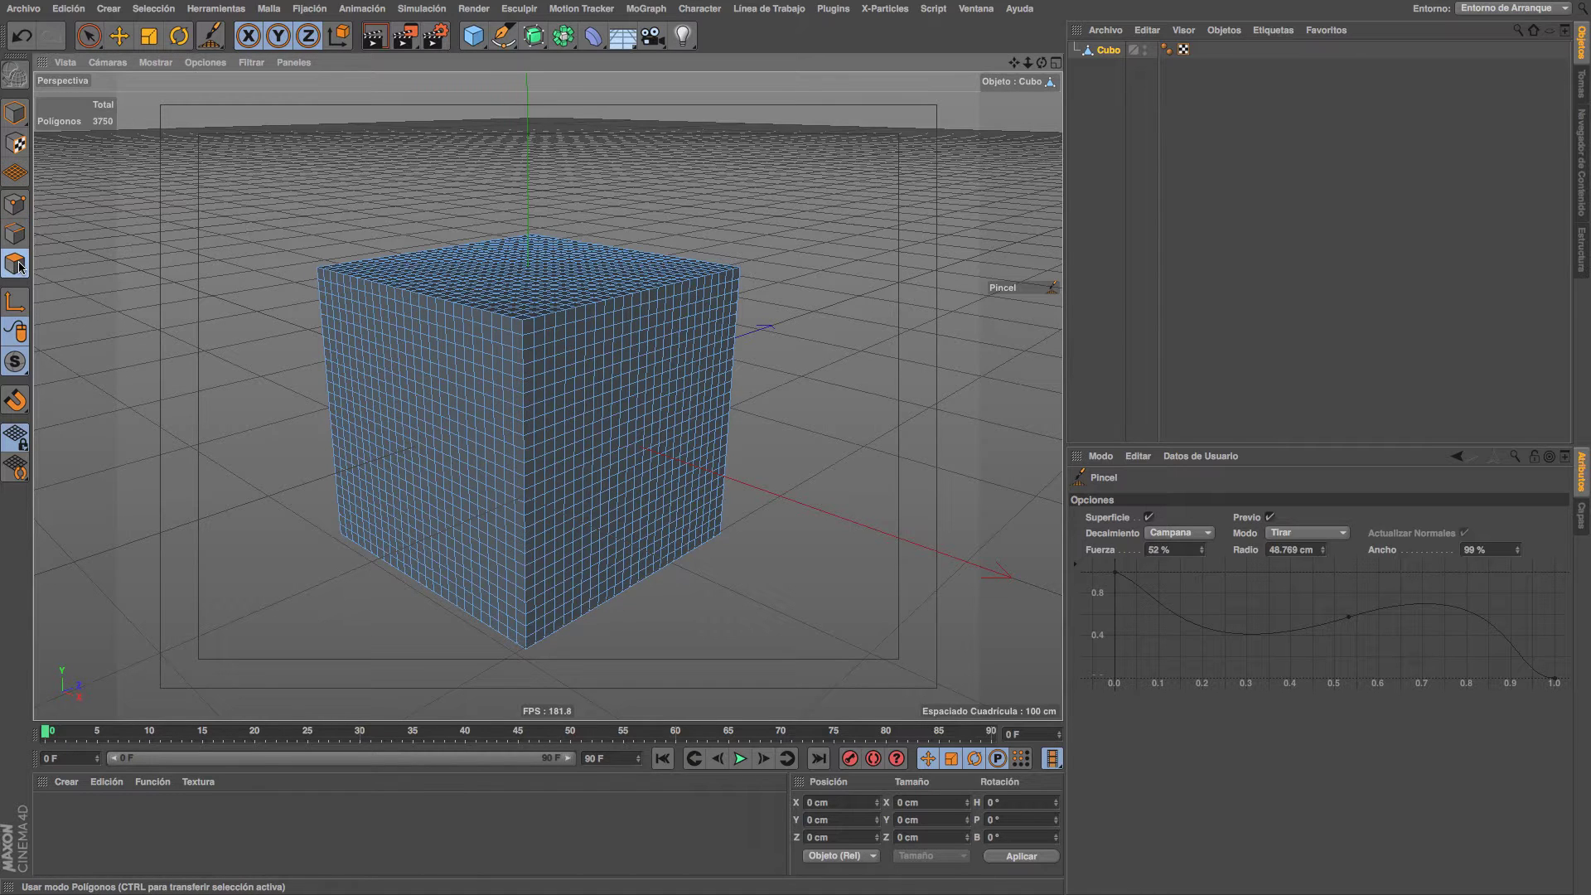
left_click(16, 207)
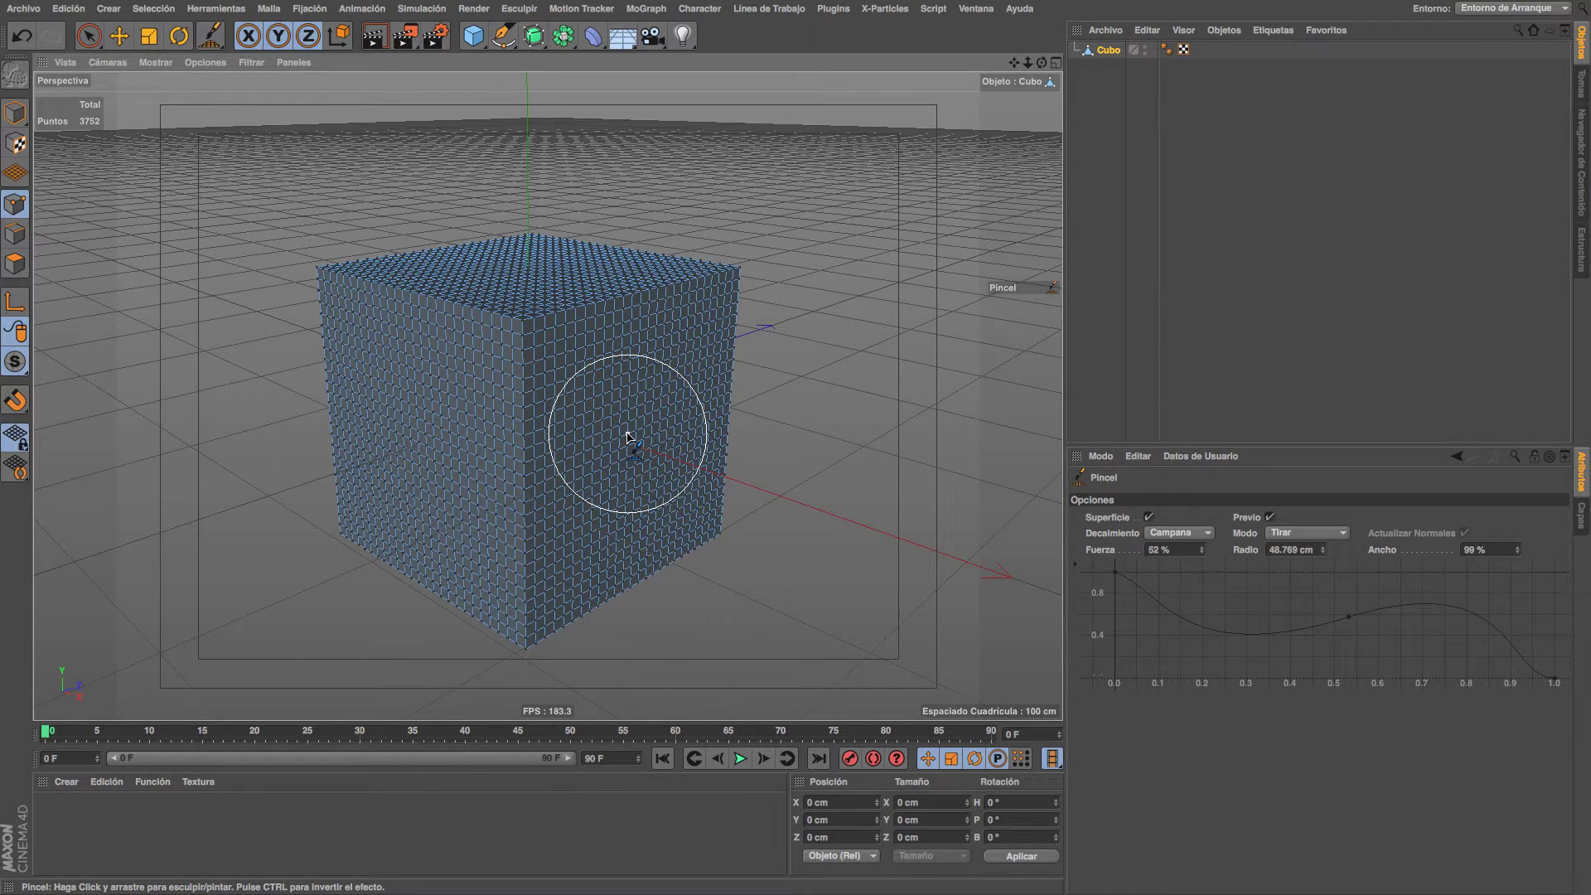
scroll(627, 437, "up", 3)
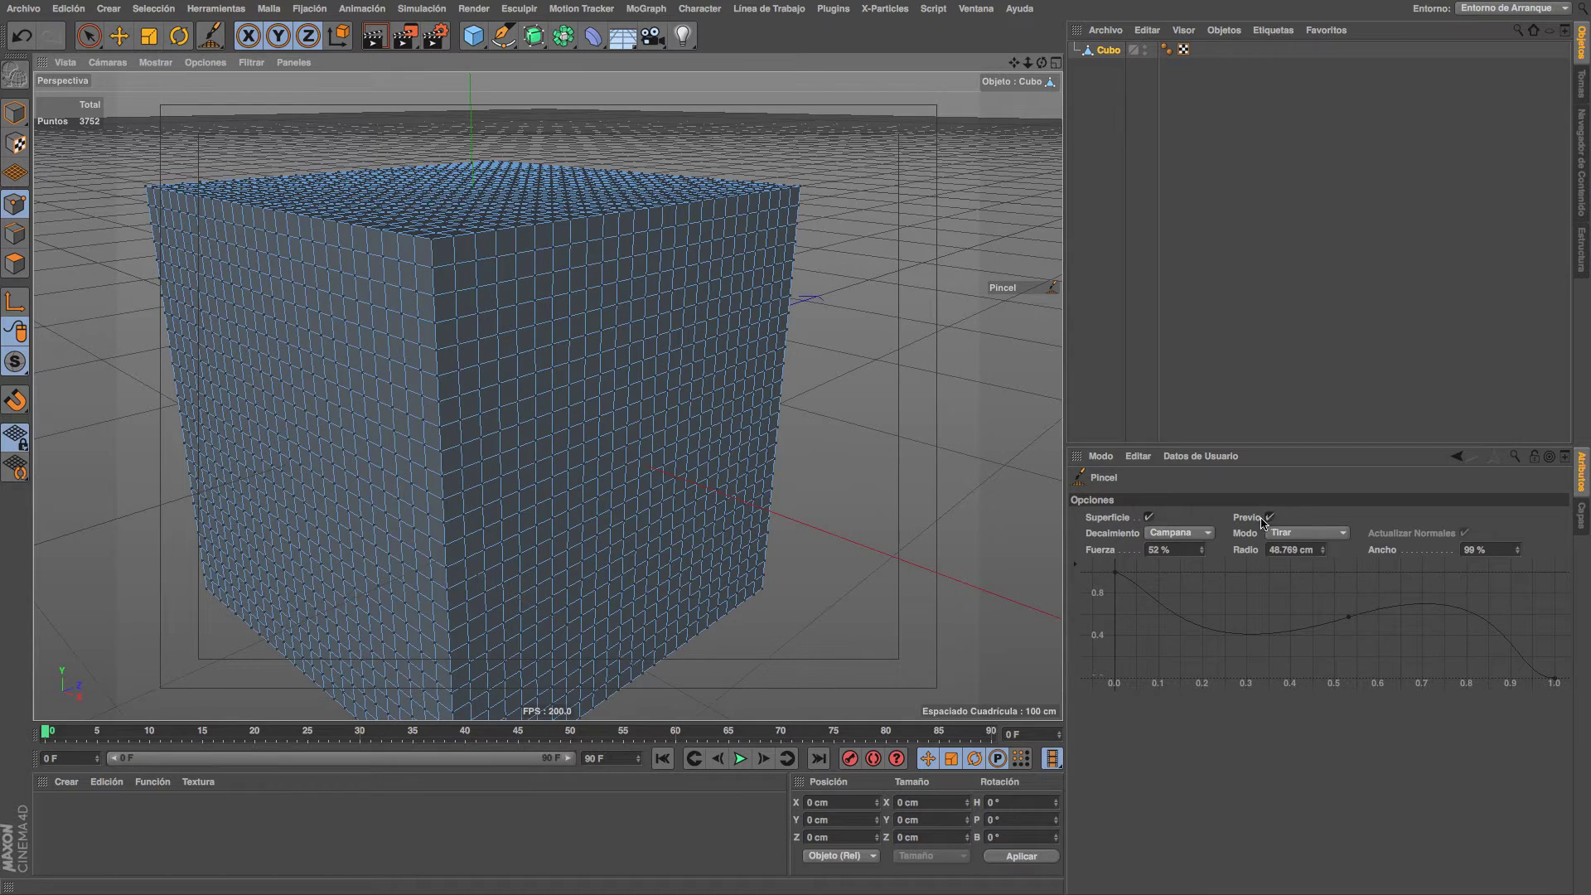
left_click(1269, 518)
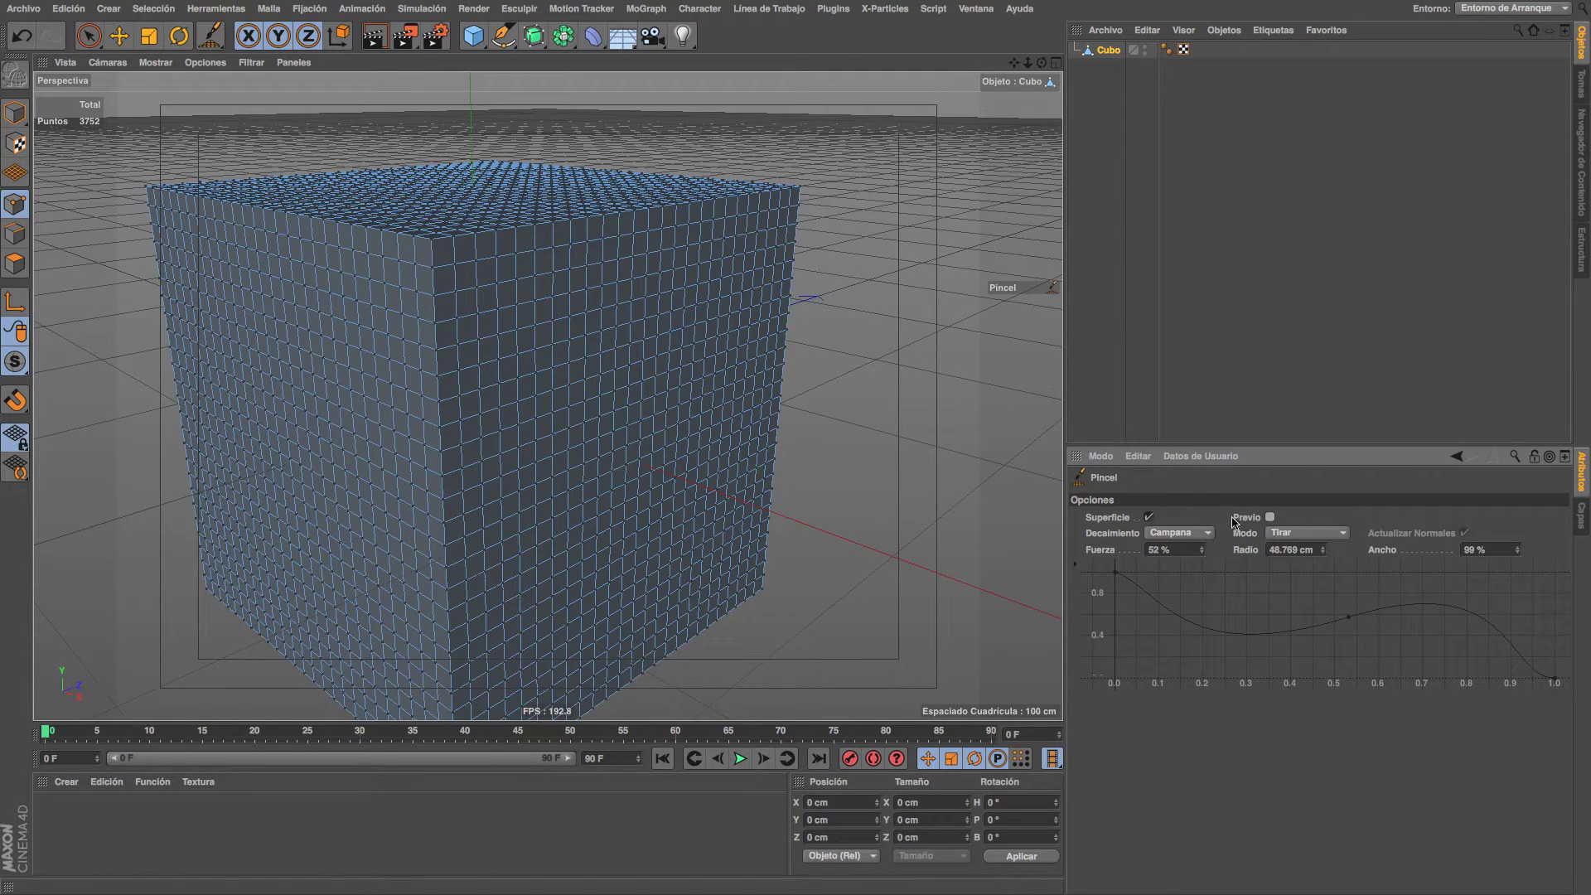
Re-enable Previo, pull a test bulge on the front face, then undo it.
left_click(1270, 518)
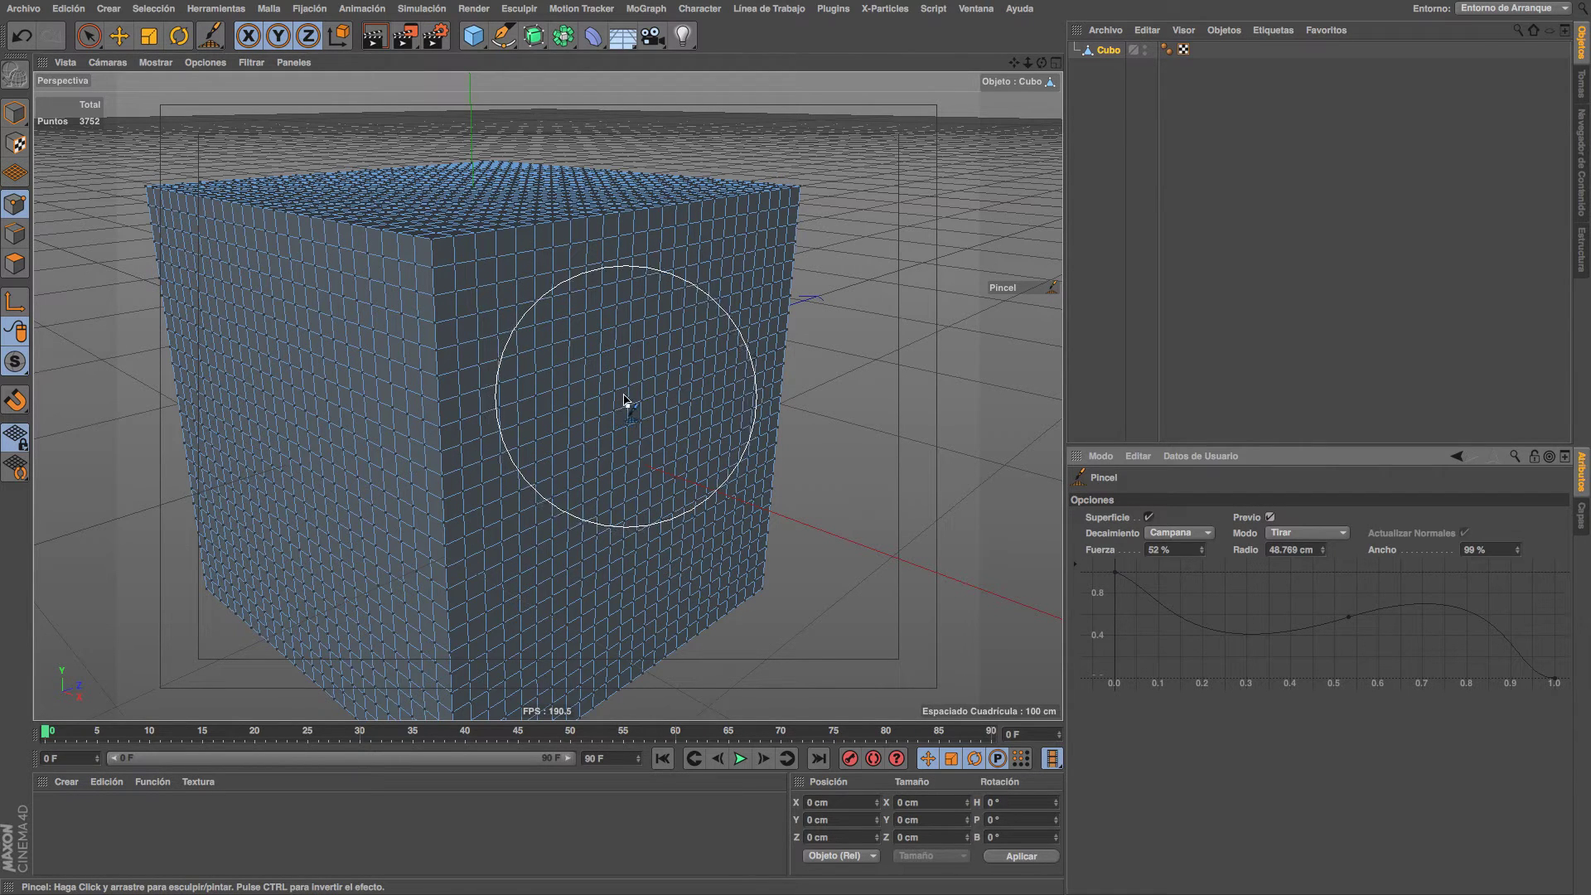
mouse_move(620, 398)
left_mouse_down()
mouse_move(620, 461)
mouse_move(603, 467)
left_mouse_up()
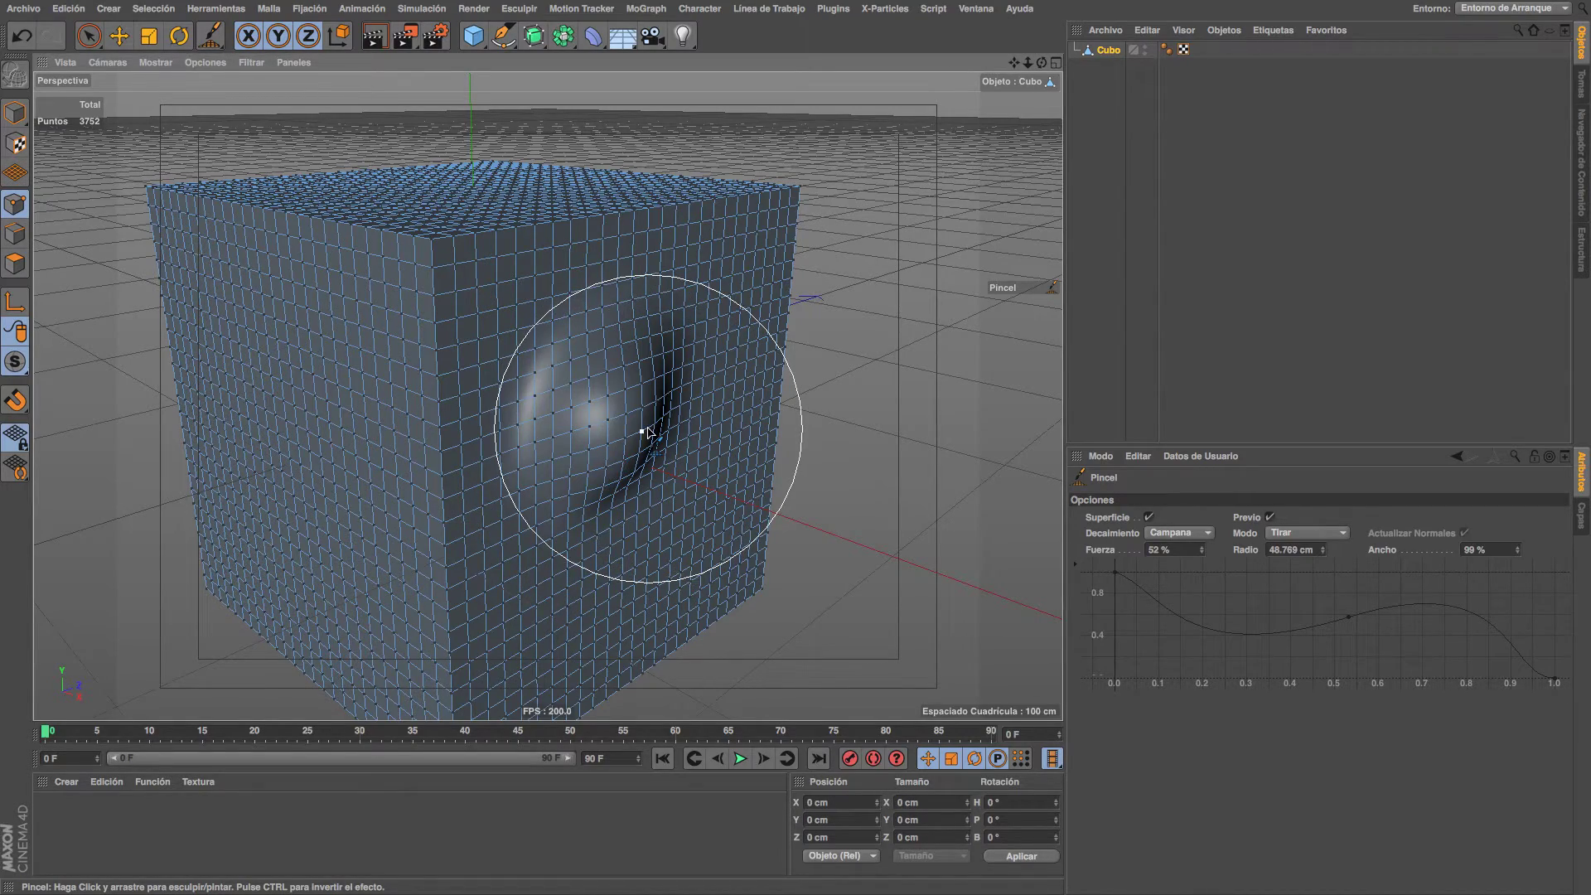
key("ctrl+z")
left_click_drag(682, 401, 634, 354, "alt")
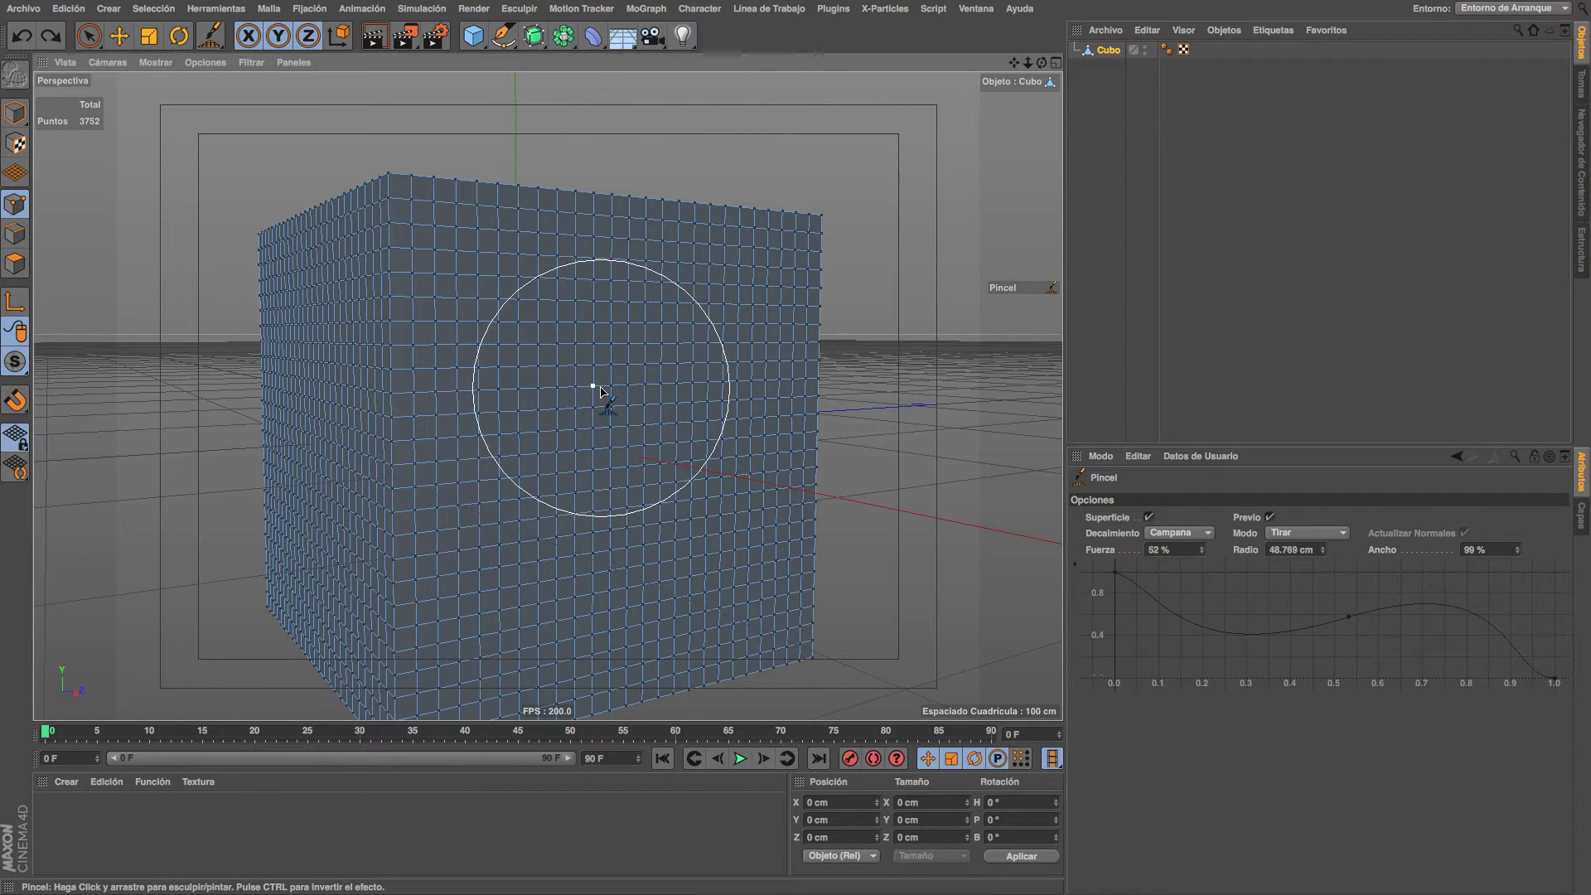
Pull several bulges and a ridge across the cube's front face with Pincel.
mouse_move(631, 398)
left_mouse_down()
mouse_move(659, 401)
mouse_move(585, 401)
left_mouse_up()
mouse_move(757, 362)
left_mouse_down()
mouse_move(749, 401)
mouse_move(615, 382)
mouse_move(728, 355)
left_mouse_up()
mouse_move(829, 340)
left_mouse_down()
mouse_move(852, 248)
mouse_move(818, 260)
mouse_move(725, 241)
mouse_move(685, 248)
mouse_move(647, 315)
mouse_move(597, 344)
mouse_move(577, 304)
mouse_move(644, 358)
left_mouse_up()
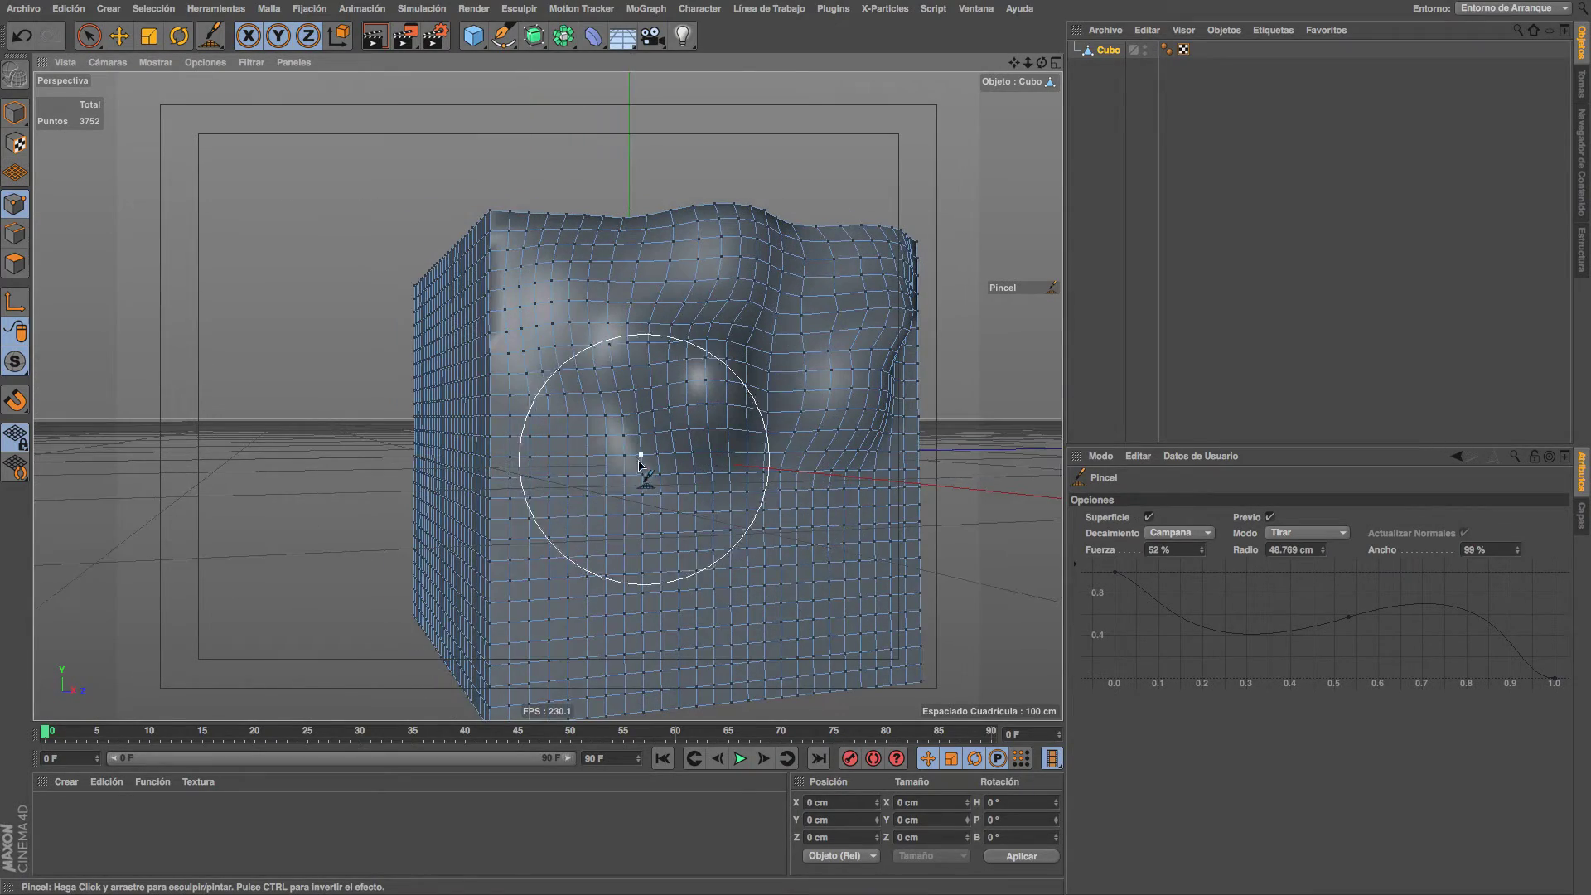
left_click_drag(593, 466, 611, 479)
mouse_move(800, 551)
left_mouse_down("alt")
mouse_move(711, 544)
mouse_move(824, 561)
mouse_move(859, 533)
mouse_move(802, 497)
mouse_move(829, 497)
left_mouse_up("alt")
mouse_move(587, 586)
left_mouse_down()
mouse_move(580, 621)
mouse_move(621, 537)
mouse_move(547, 533)
left_mouse_up()
Undo the strokes down to one bulge near the top, viewed at three-quarter angle.
key("ctrl+z")
key("ctrl+z")
key("ctrl+z")
key("ctrl+z")
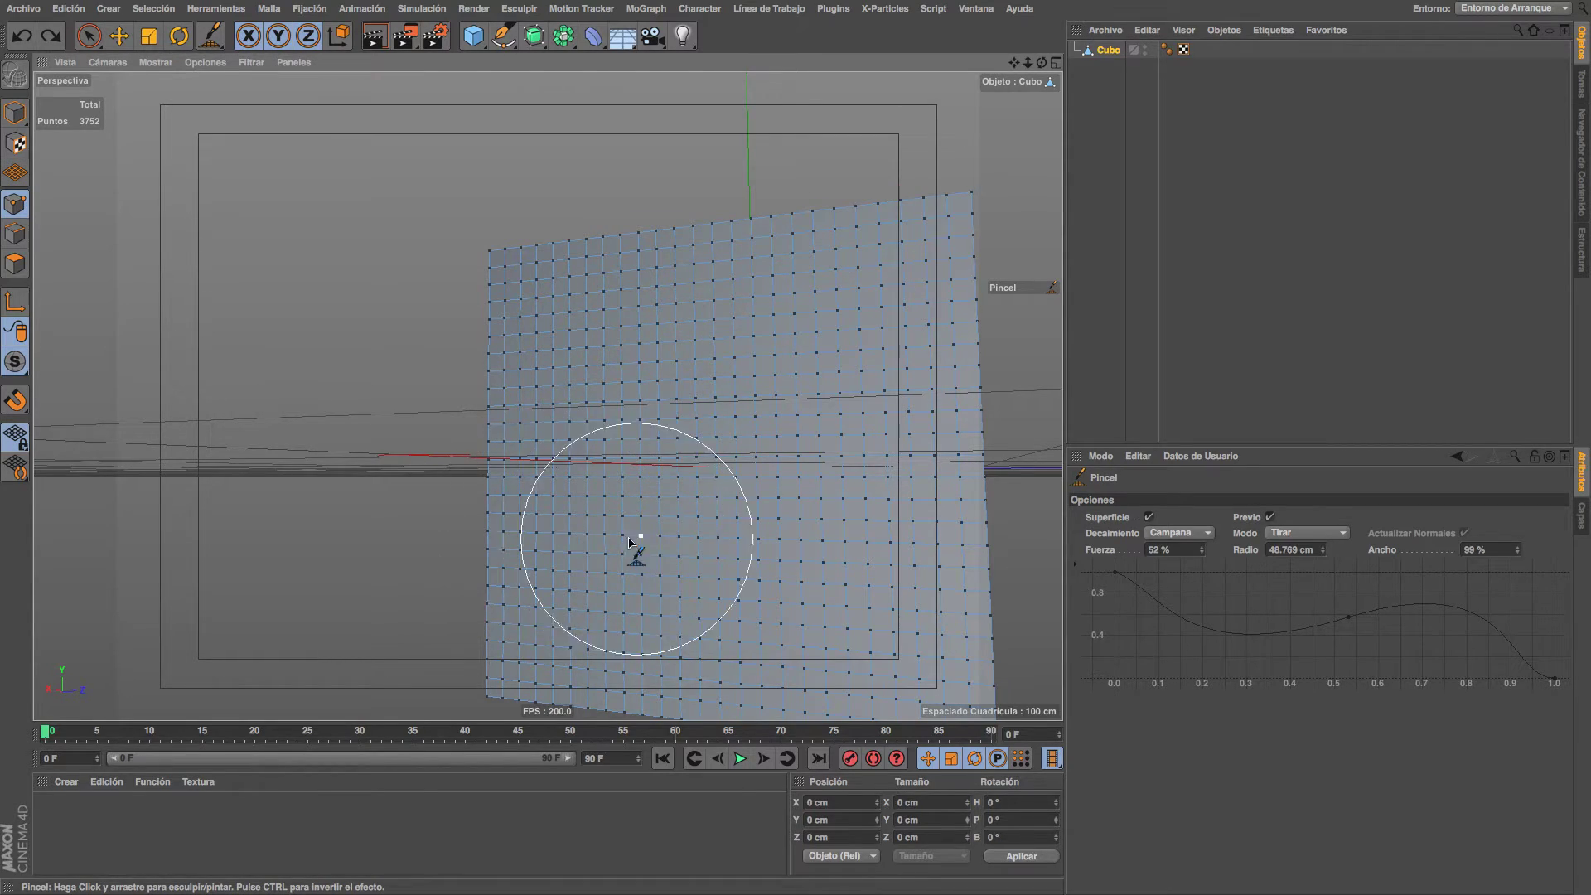
mouse_move(633, 540)
left_mouse_down("alt")
mouse_move(611, 551)
mouse_move(625, 516)
mouse_move(750, 606)
mouse_move(611, 392)
mouse_move(668, 412)
mouse_move(721, 356)
mouse_move(706, 377)
mouse_move(658, 384)
mouse_move(650, 419)
mouse_move(675, 366)
mouse_move(685, 415)
mouse_move(551, 379)
mouse_move(632, 445)
mouse_move(614, 532)
mouse_move(727, 539)
mouse_move(714, 547)
left_mouse_up("alt")
scroll(672, 361, "up", 3)
scroll(622, 464, "down", 3)
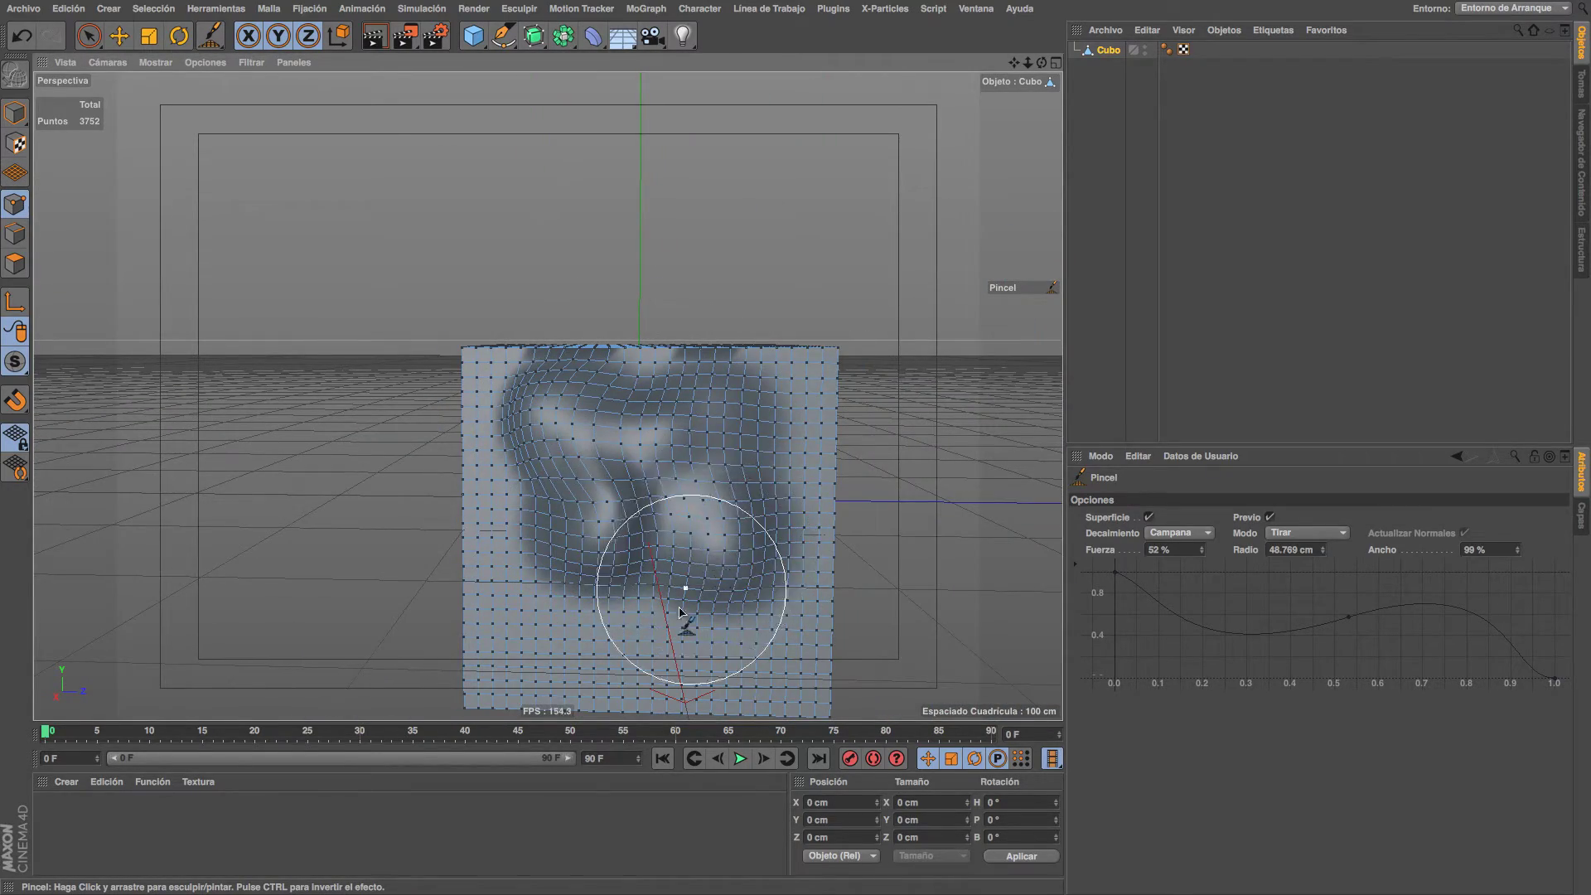
mouse_move(693, 630)
left_mouse_down("alt")
mouse_move(532, 591)
mouse_move(721, 580)
left_mouse_up("alt")
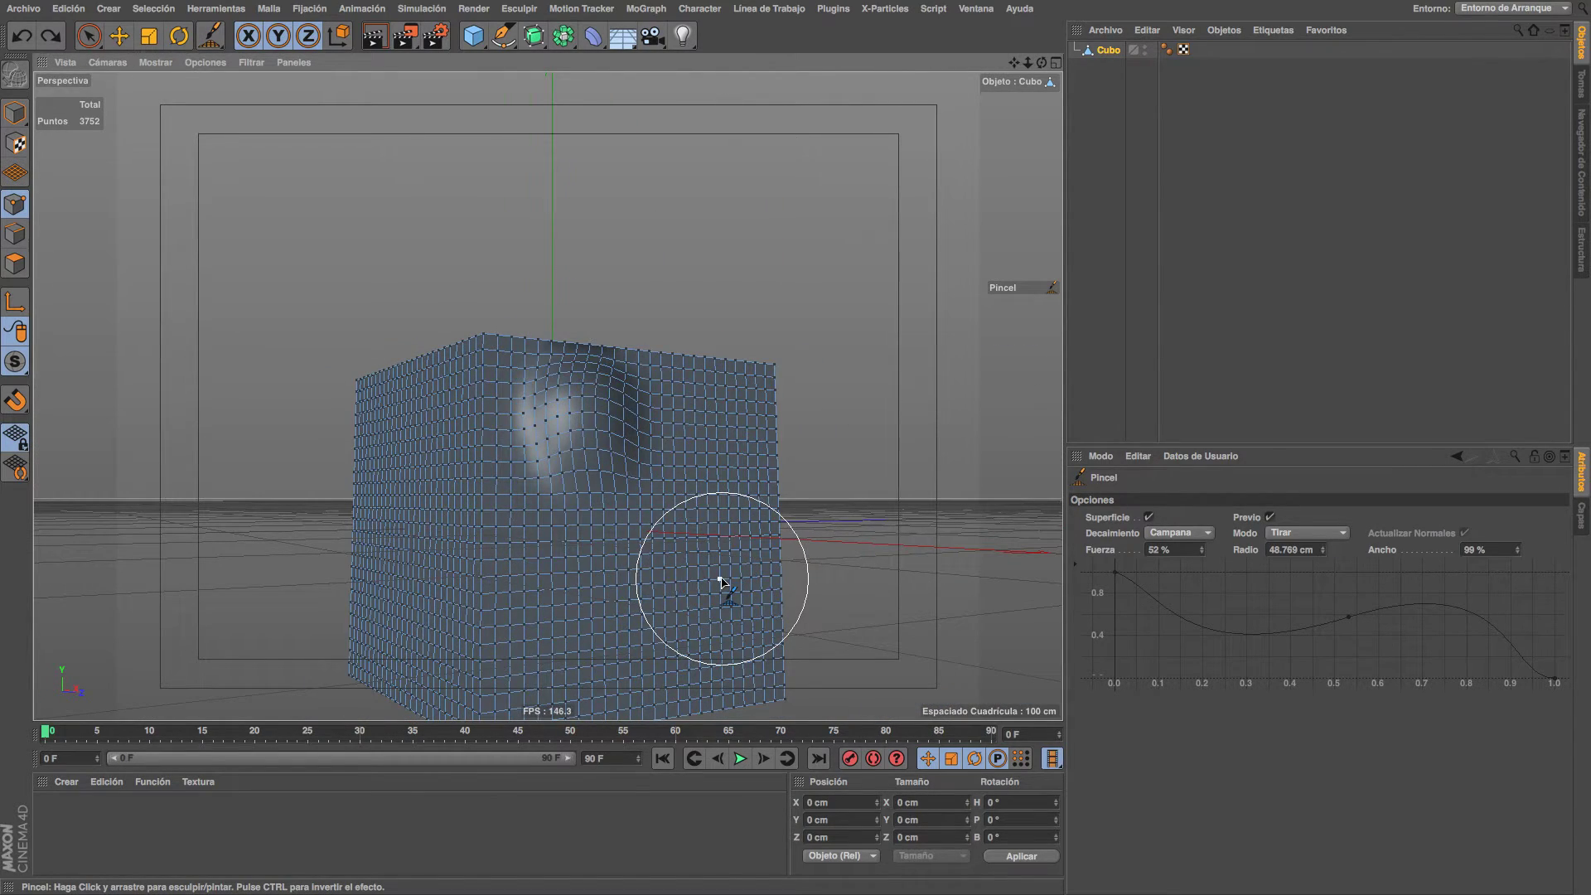
Sculpt several trial dents on the front face, undoing strokes back to a flat cube.
key("ctrl+z")
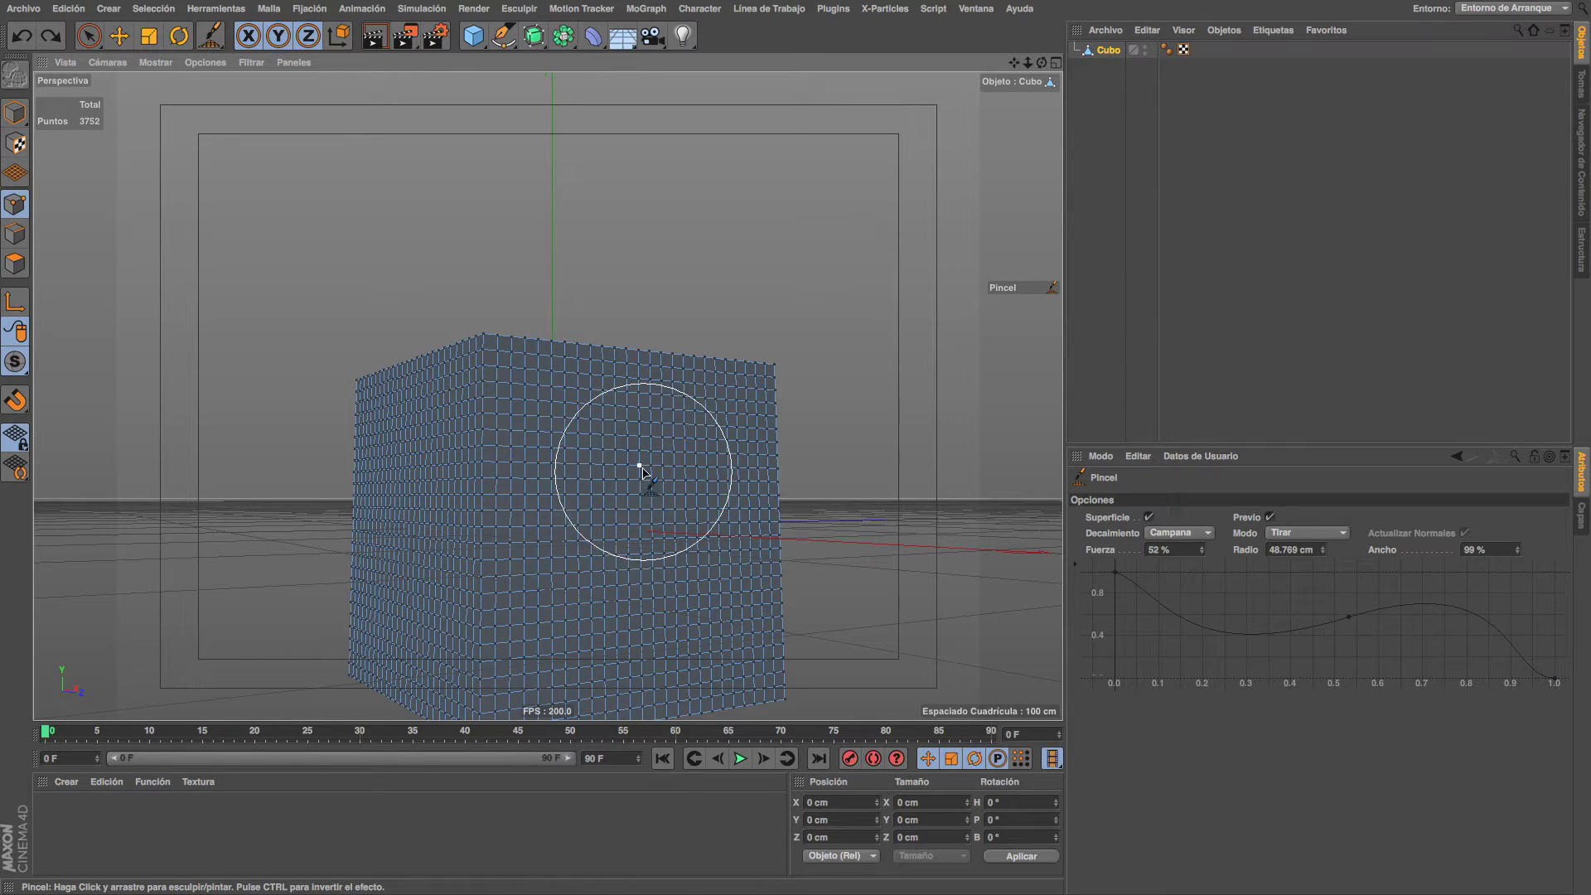
left_click_drag(609, 471, 653, 486)
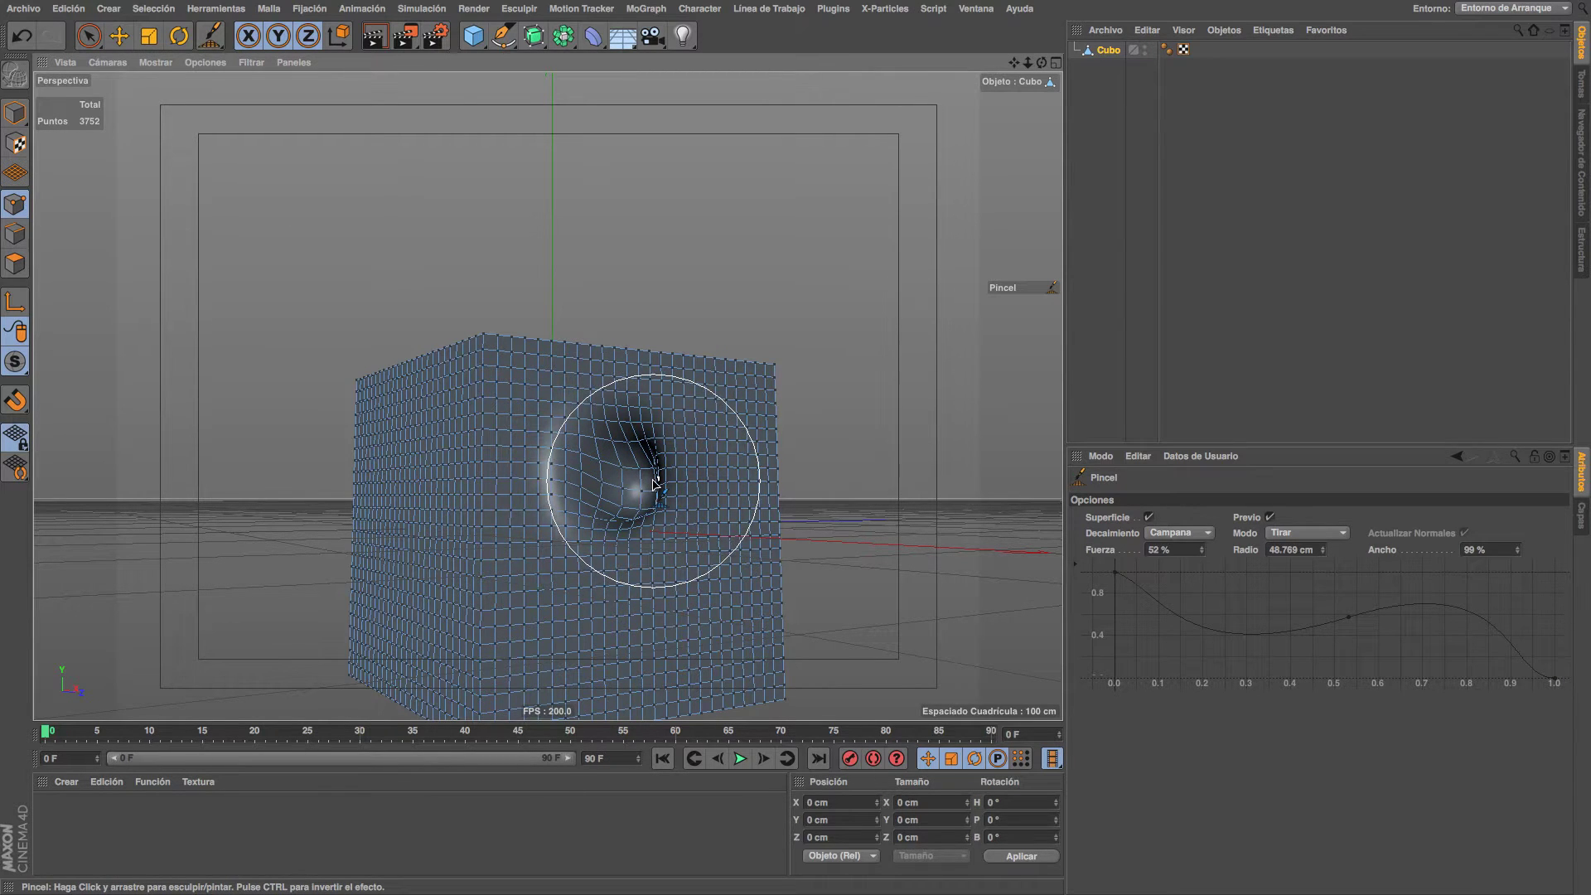
key("ctrl+z")
left_click_drag(638, 486, 635, 489)
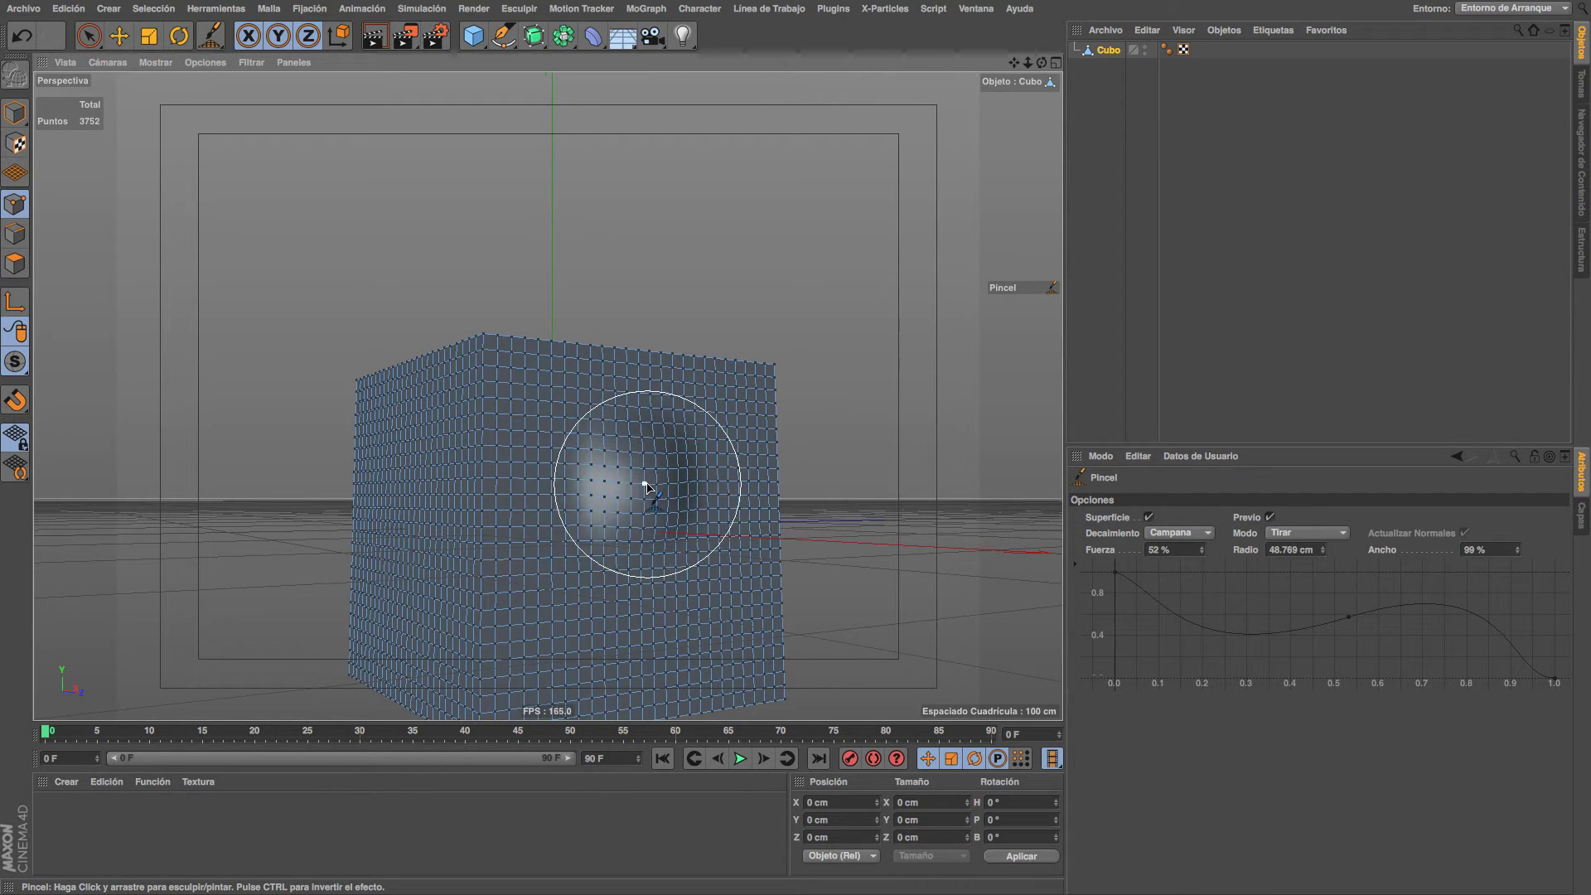
key("ctrl+z")
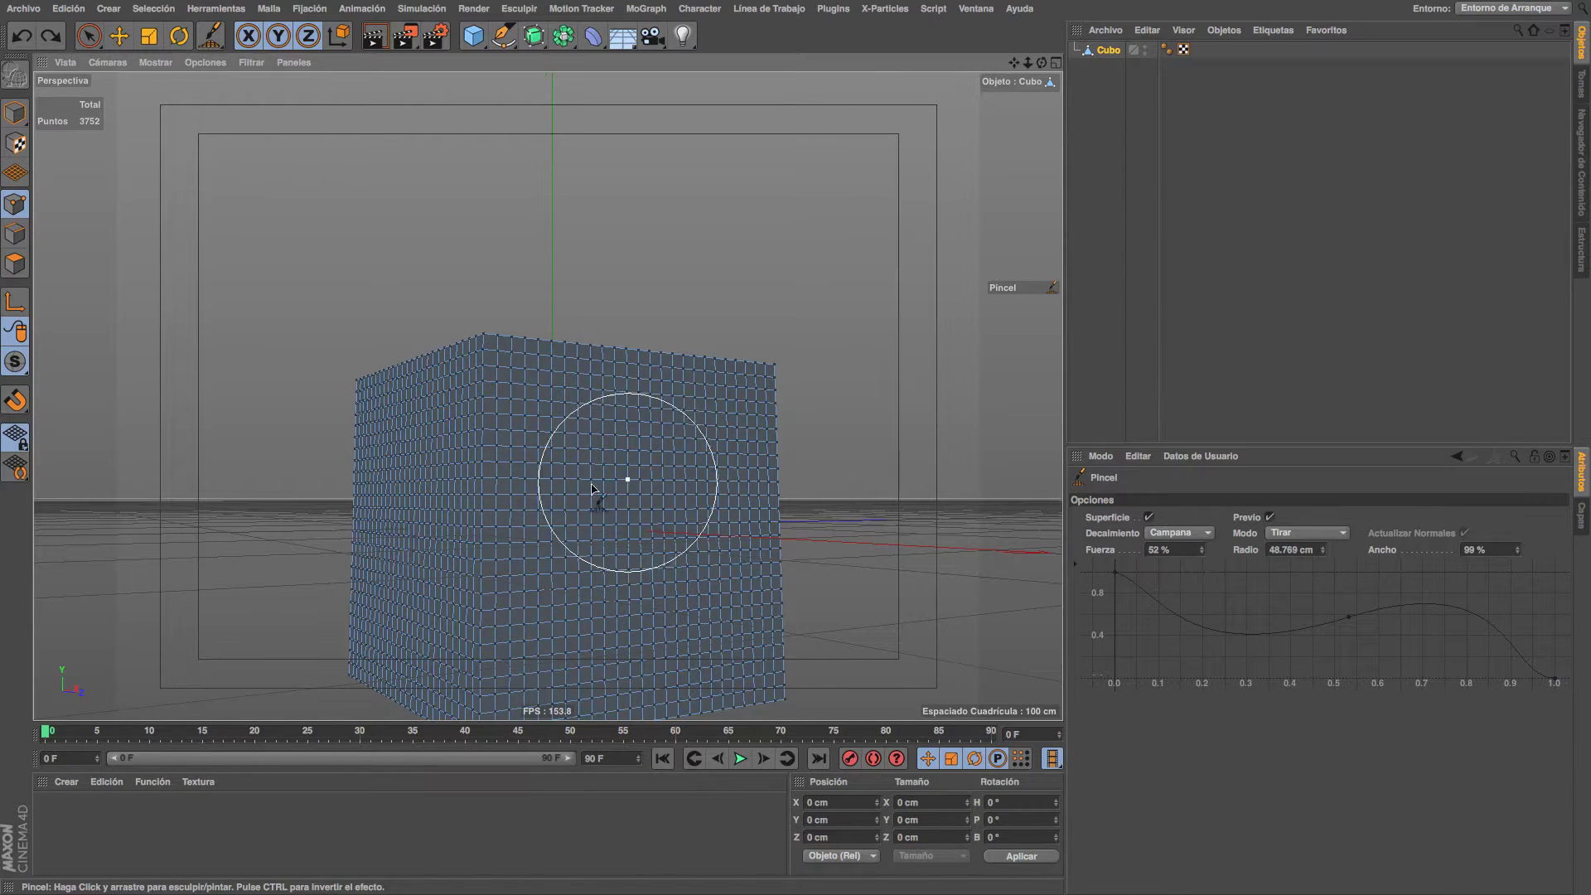
left_click_drag(612, 489, 622, 500)
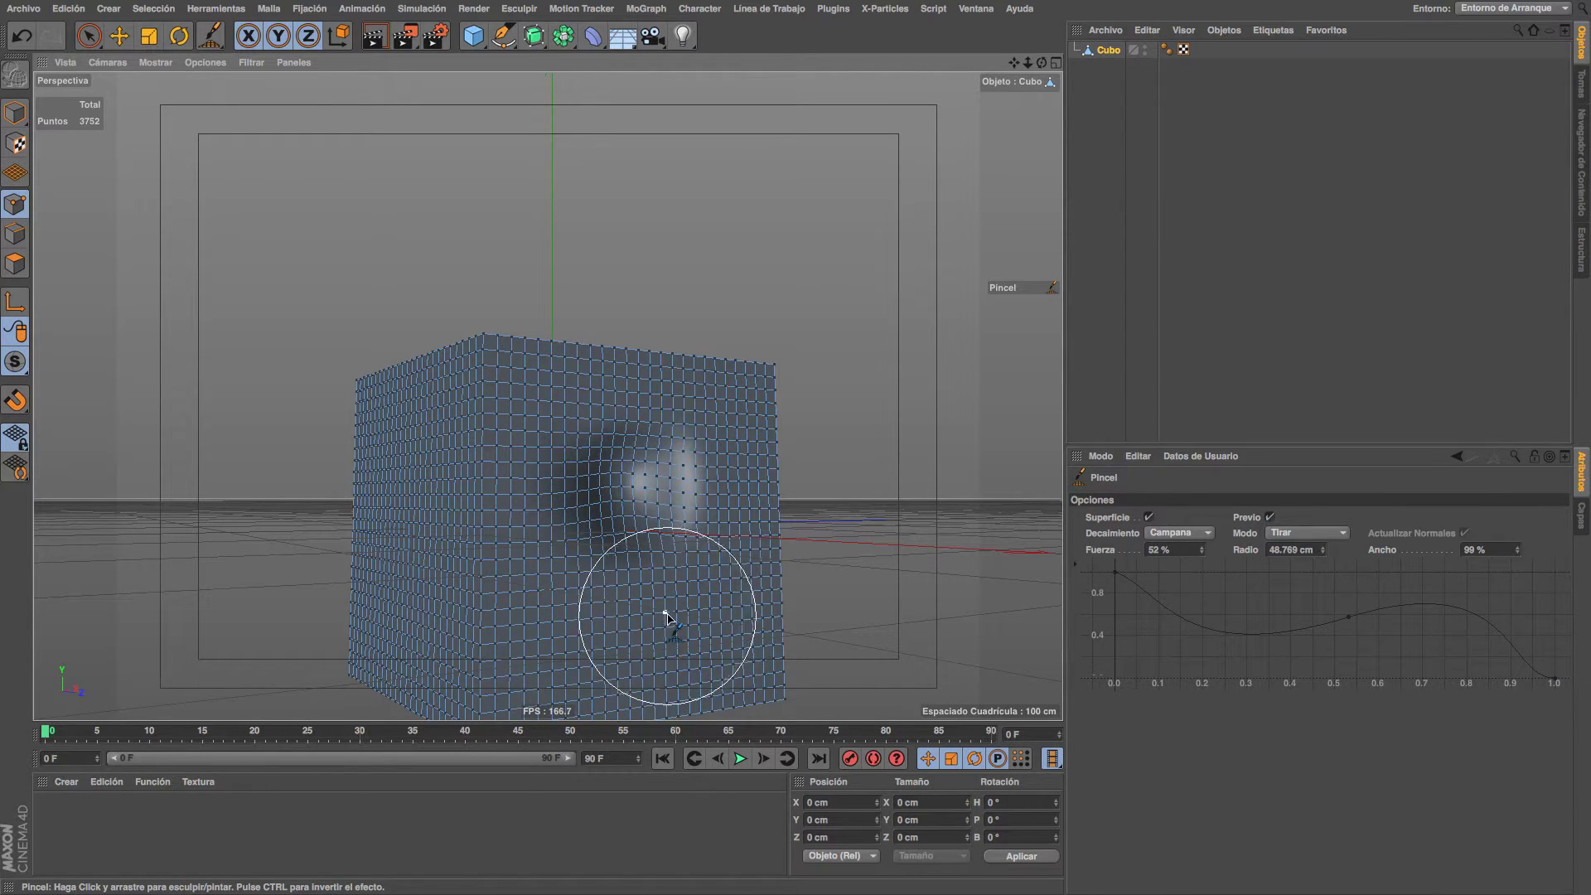
mouse_move(668, 622)
left_mouse_down()
mouse_move(636, 589)
mouse_move(515, 586)
left_mouse_up()
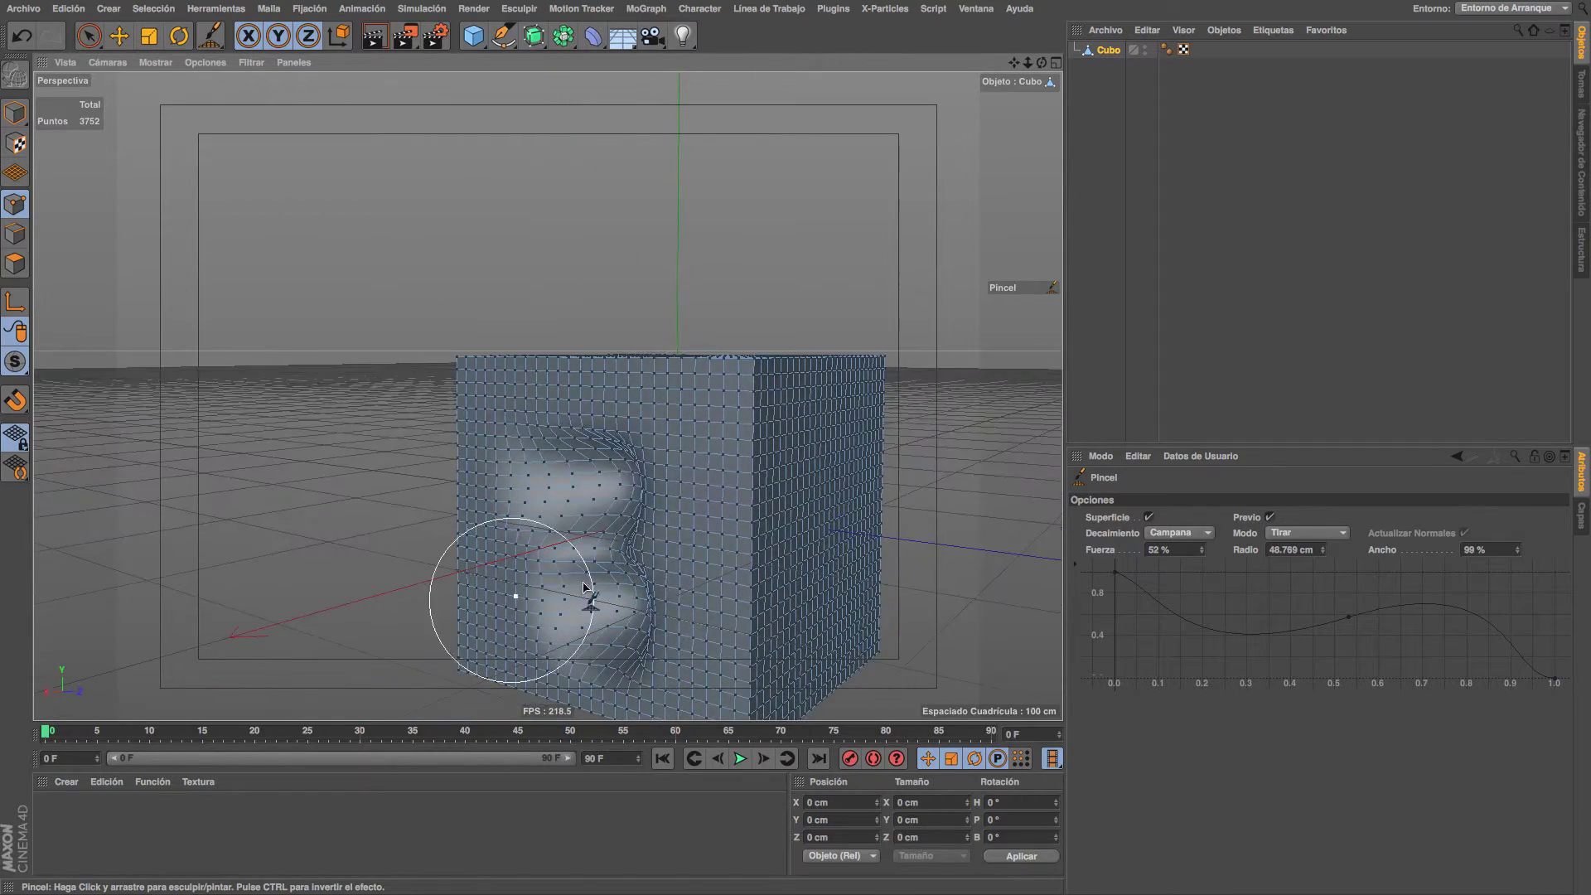
left_click_drag(675, 522, 669, 531)
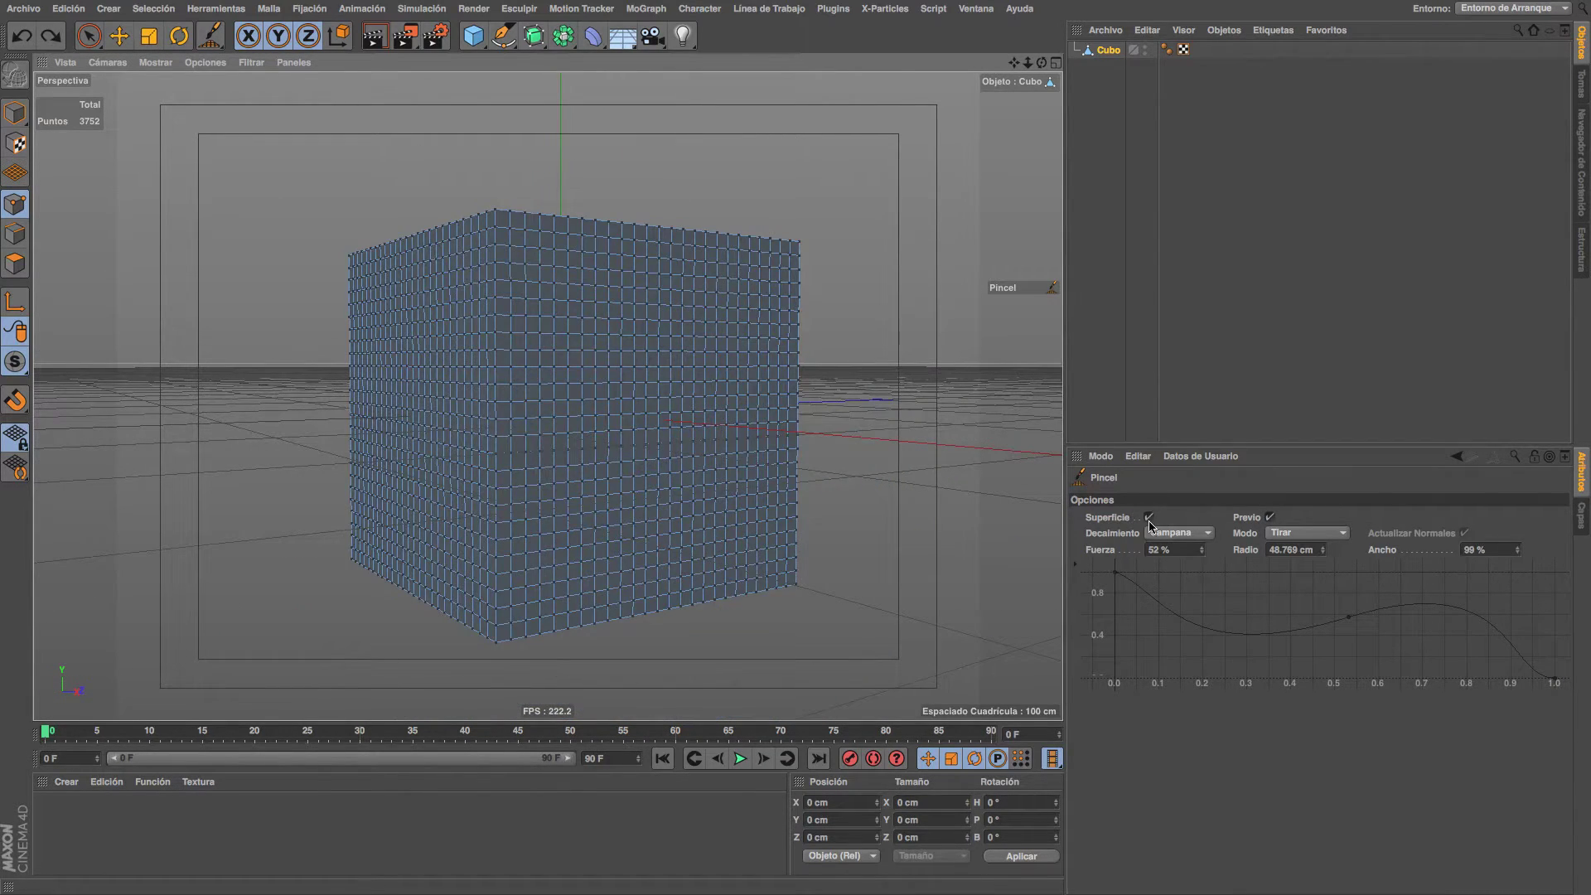
Turn off Superficie, test a bulge with Previo off, undo it, and list Decaimiento falloffs.
left_click(1149, 518)
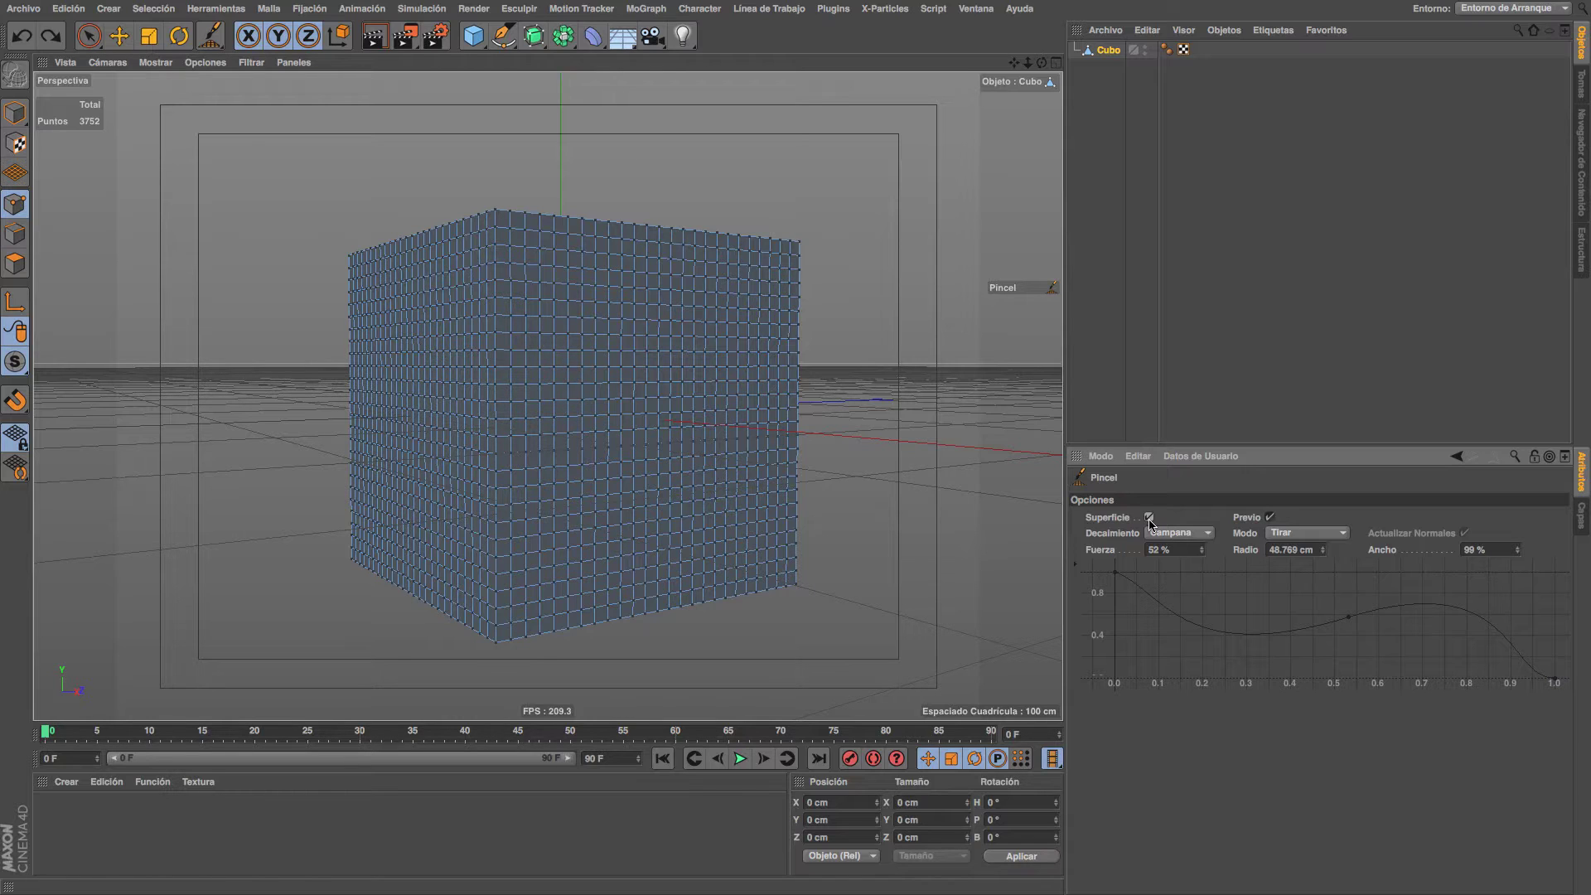
left_click(1269, 518)
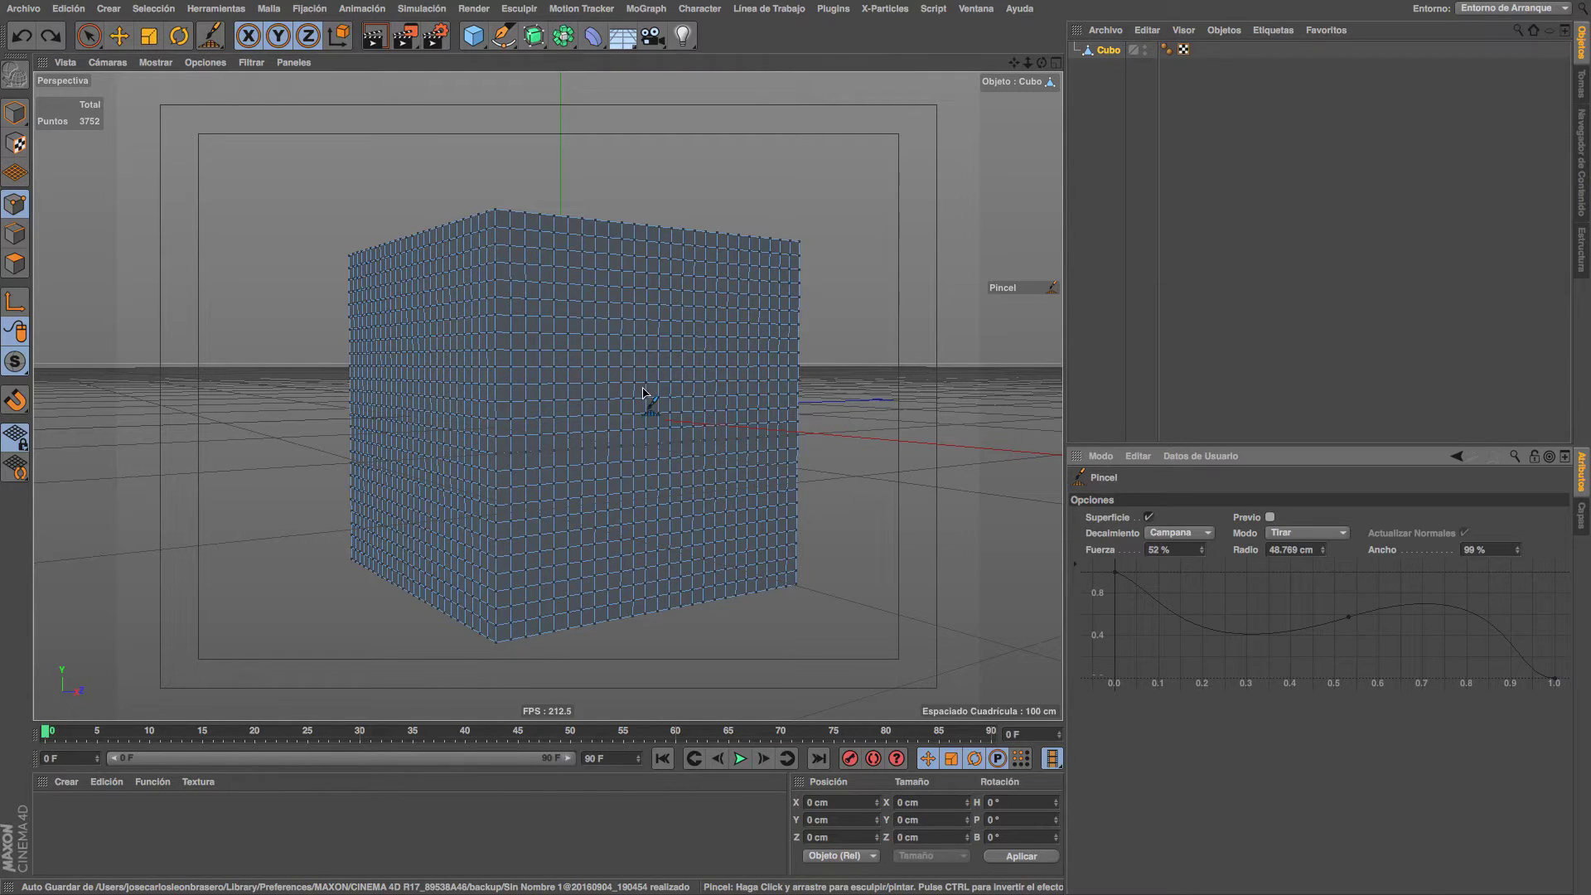
left_click_drag(648, 387, 642, 389)
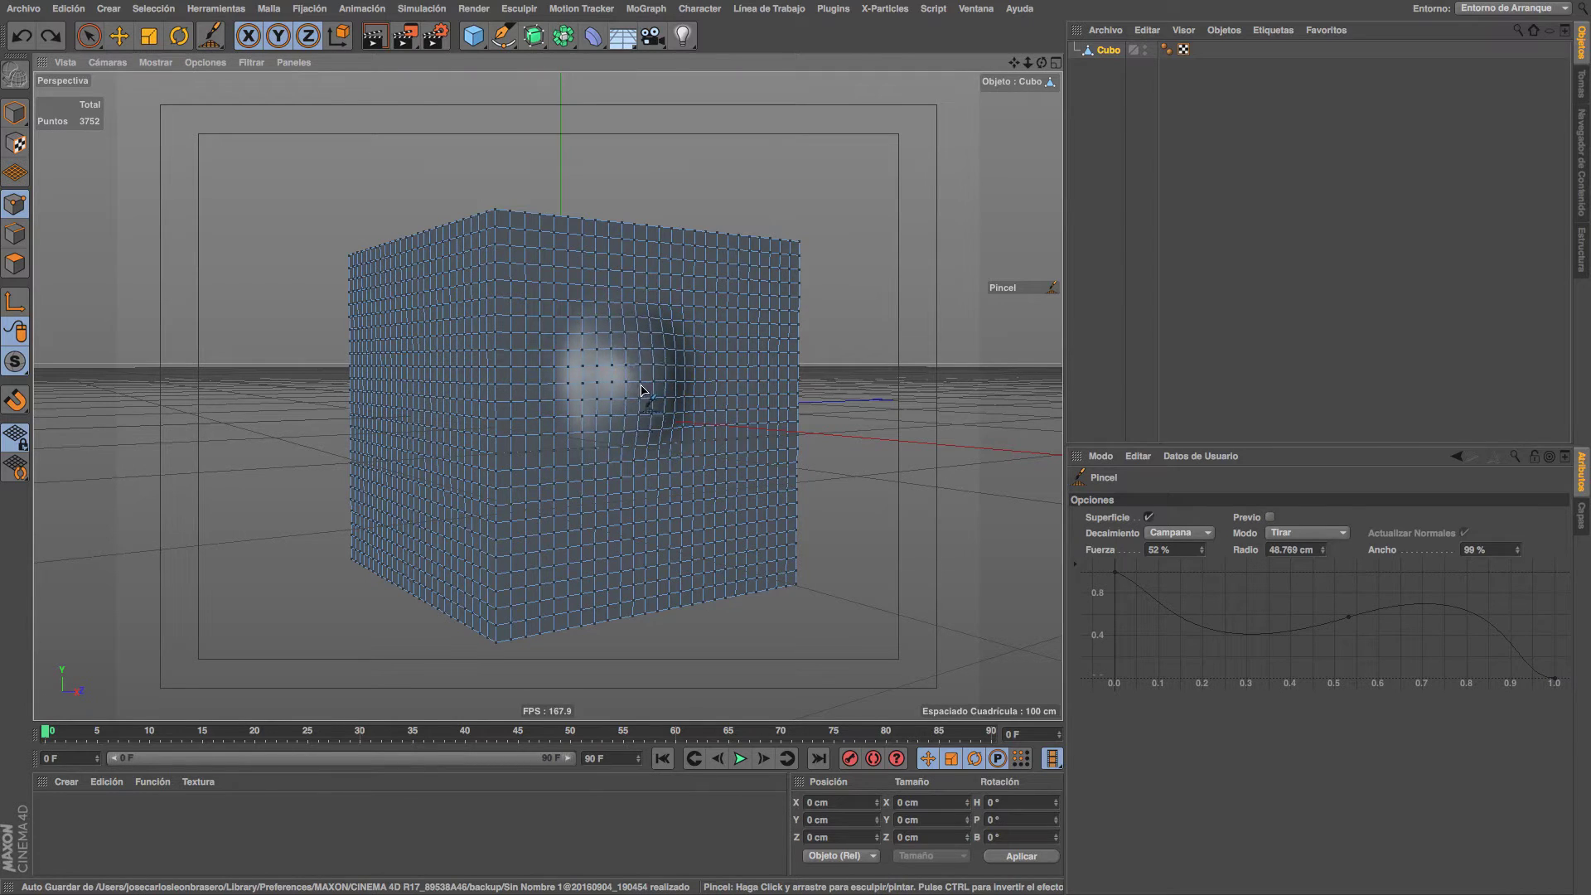
left_click(1269, 518)
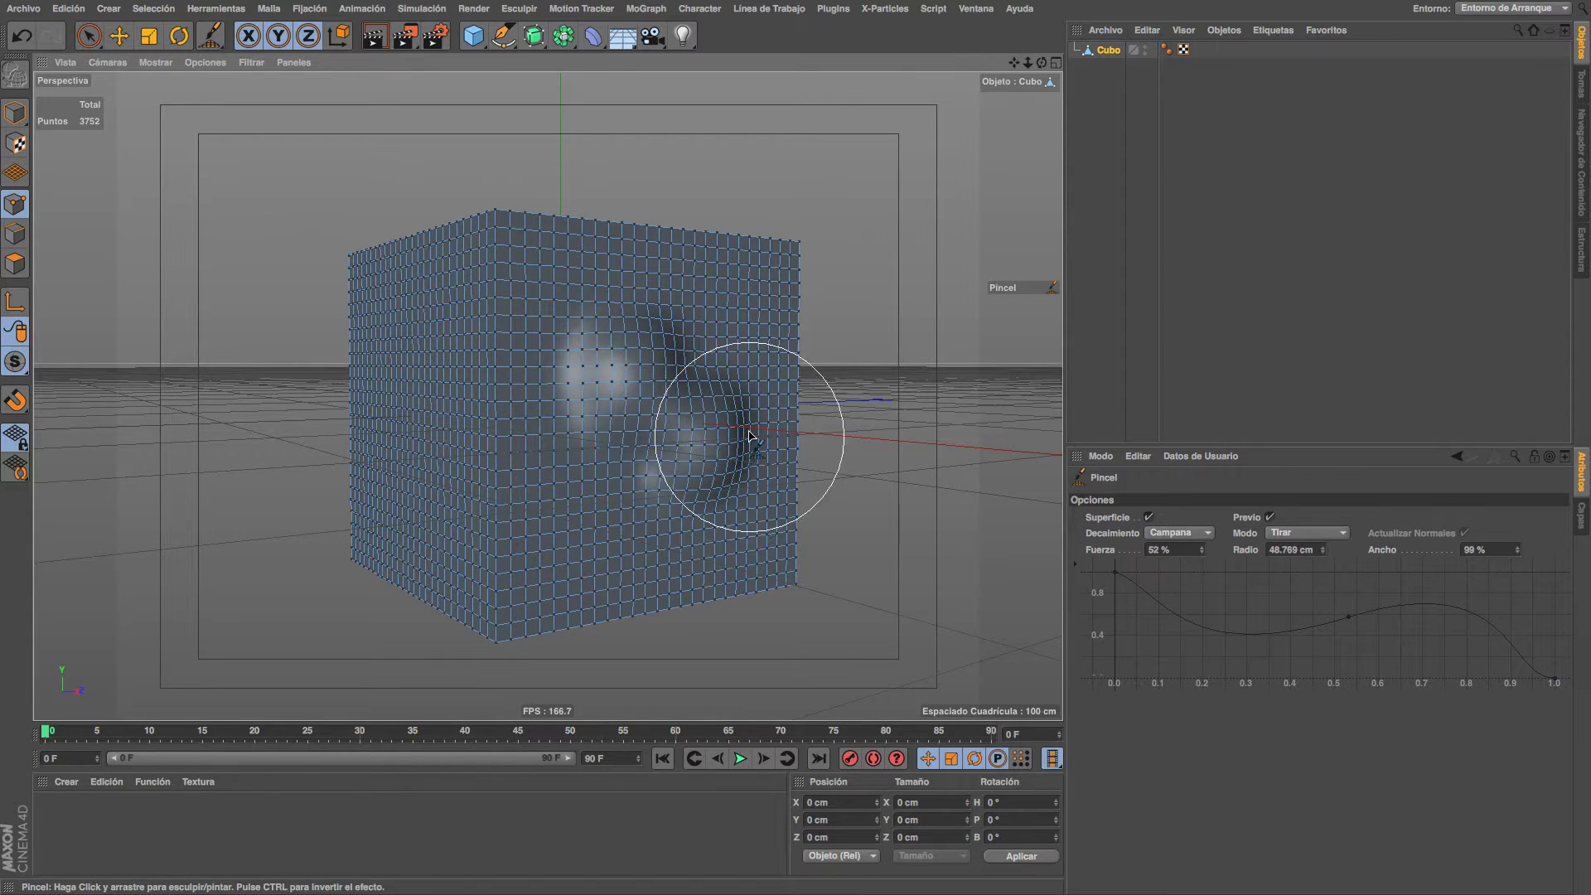
key("ctrl+z")
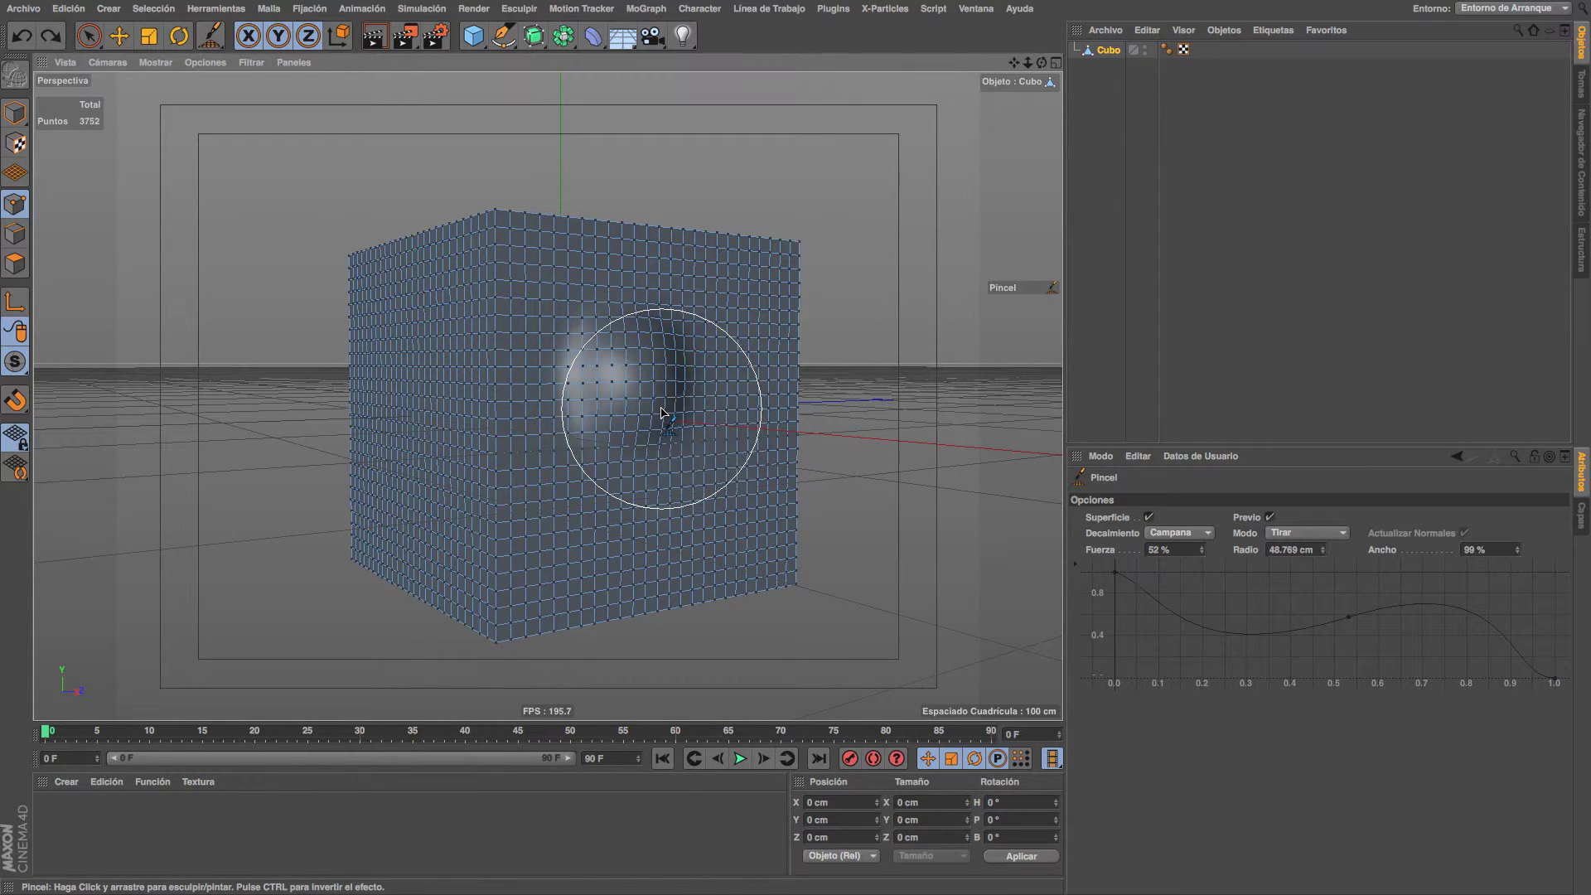
key("ctrl+z")
left_click(1199, 535)
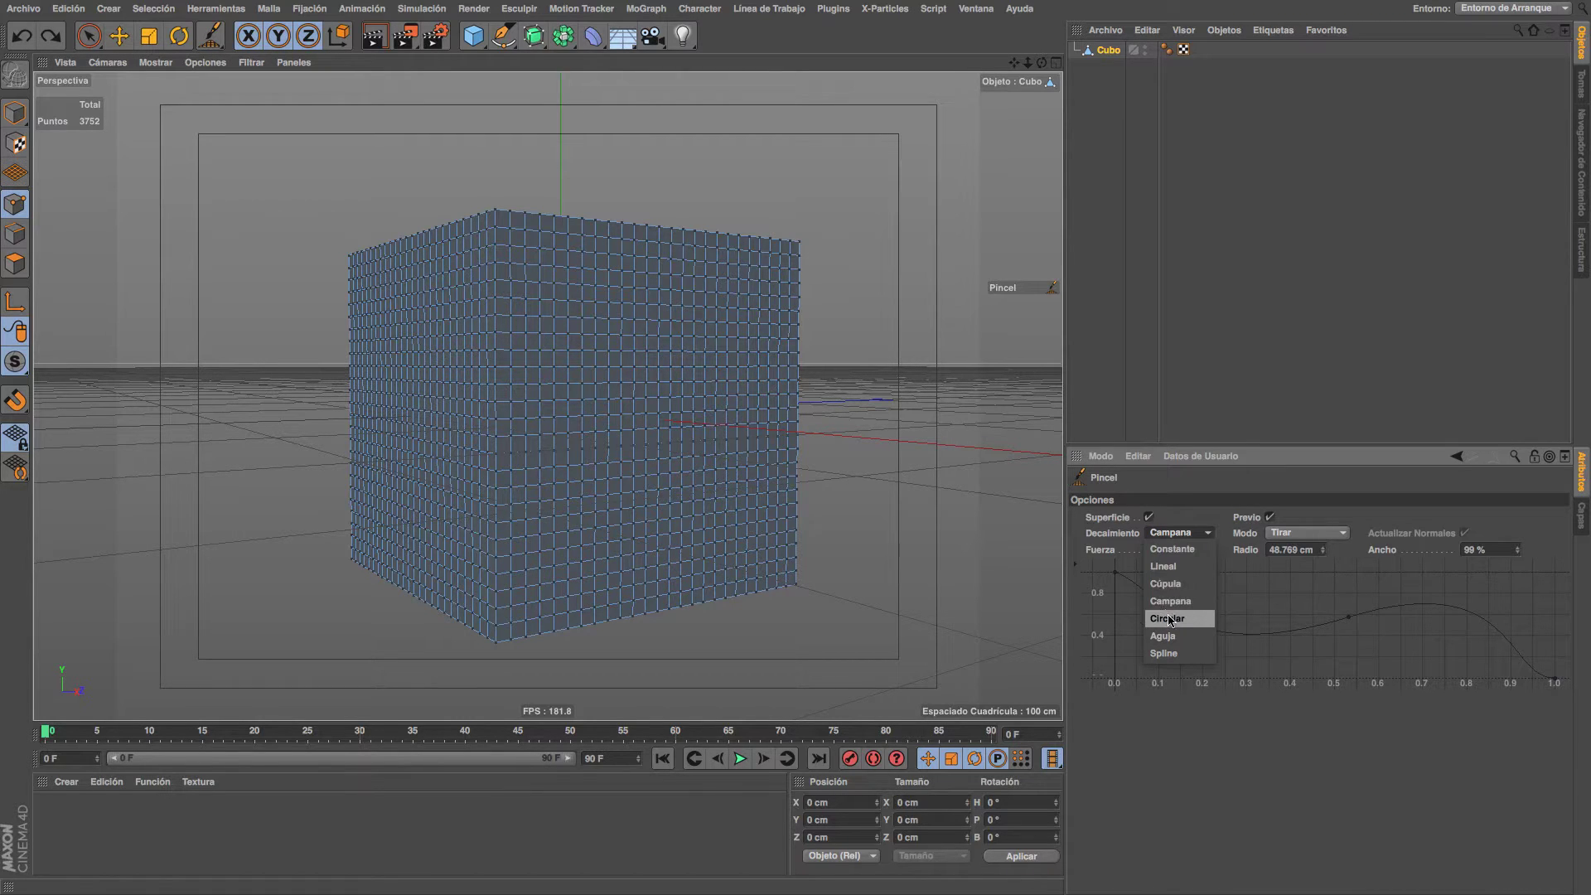
Set the falloff to Lineal, review the Magnetismo help page, then close it.
left_click(1158, 564)
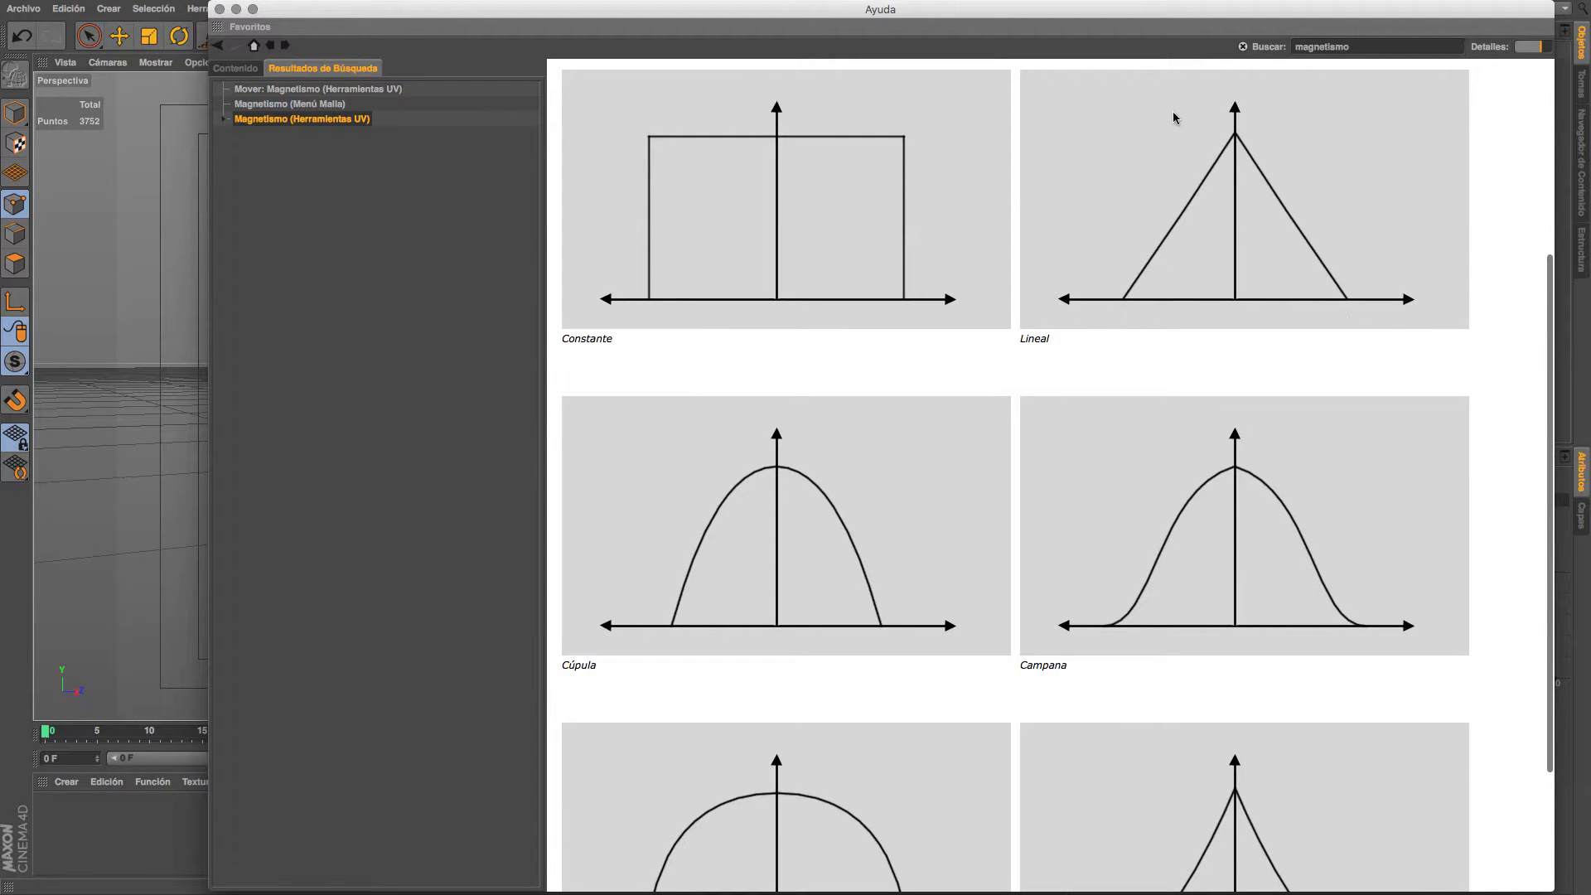
scroll(1027, 284, "down", 2)
scroll(878, 359, "down", 2)
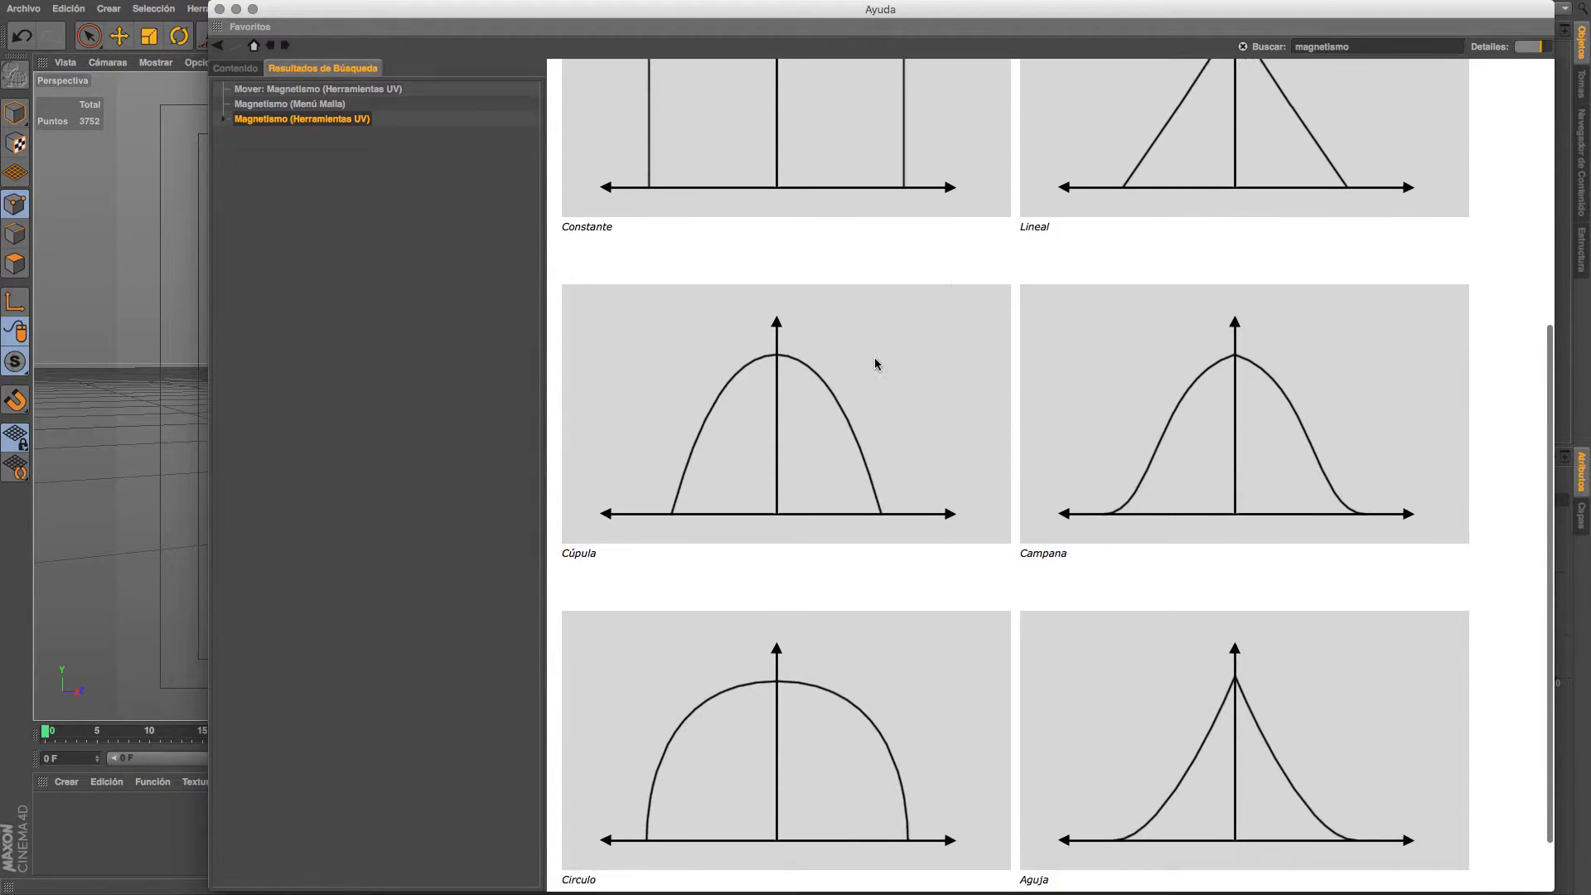
scroll(917, 387, "down", 2)
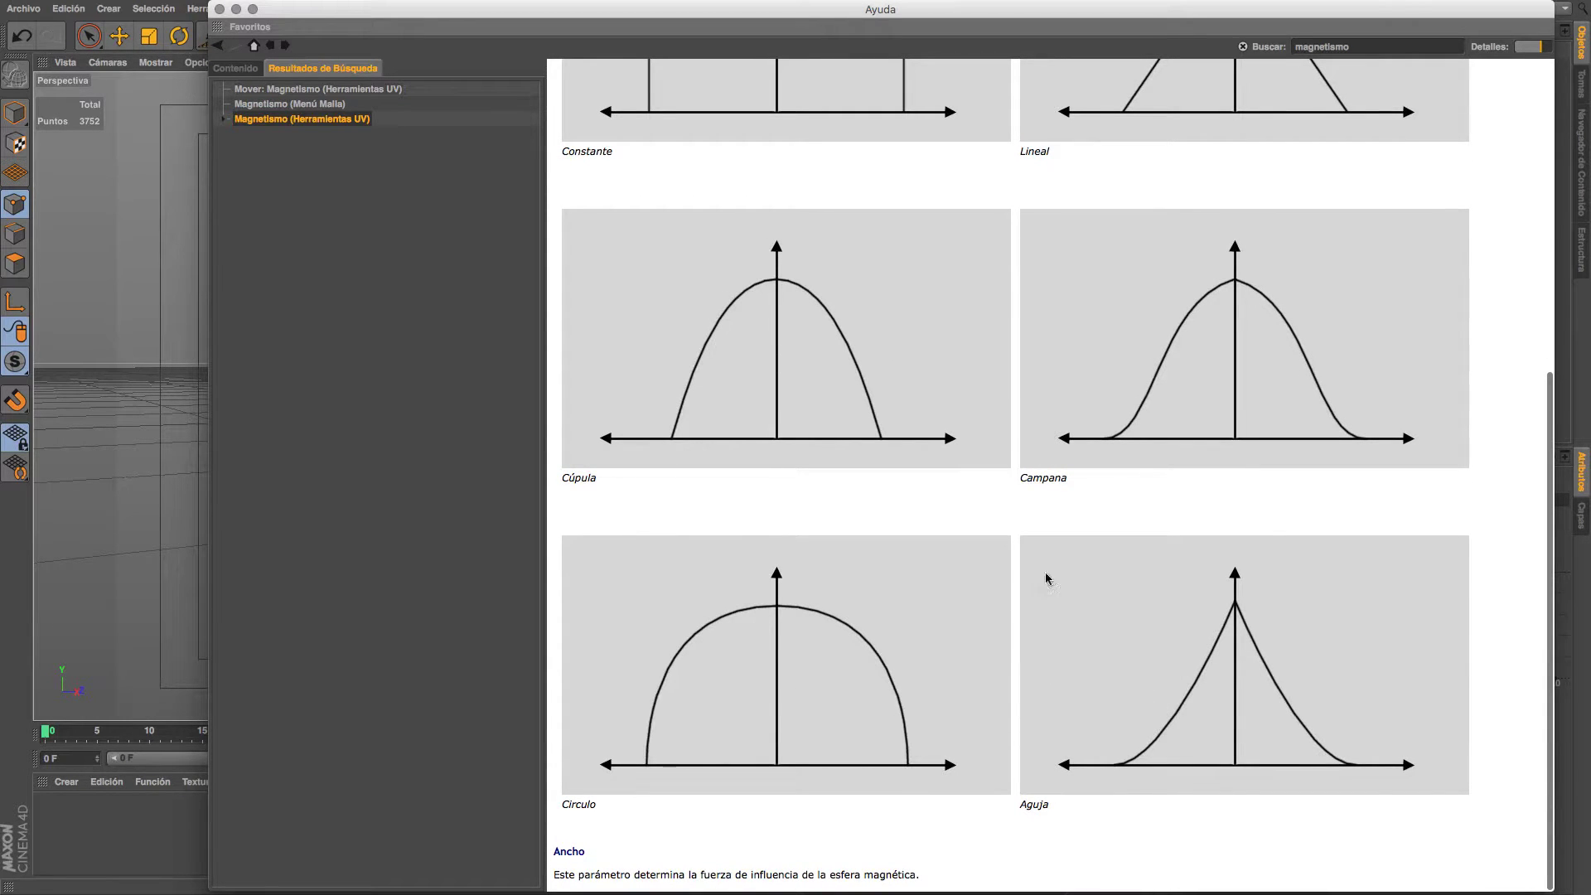
left_click(237, 10)
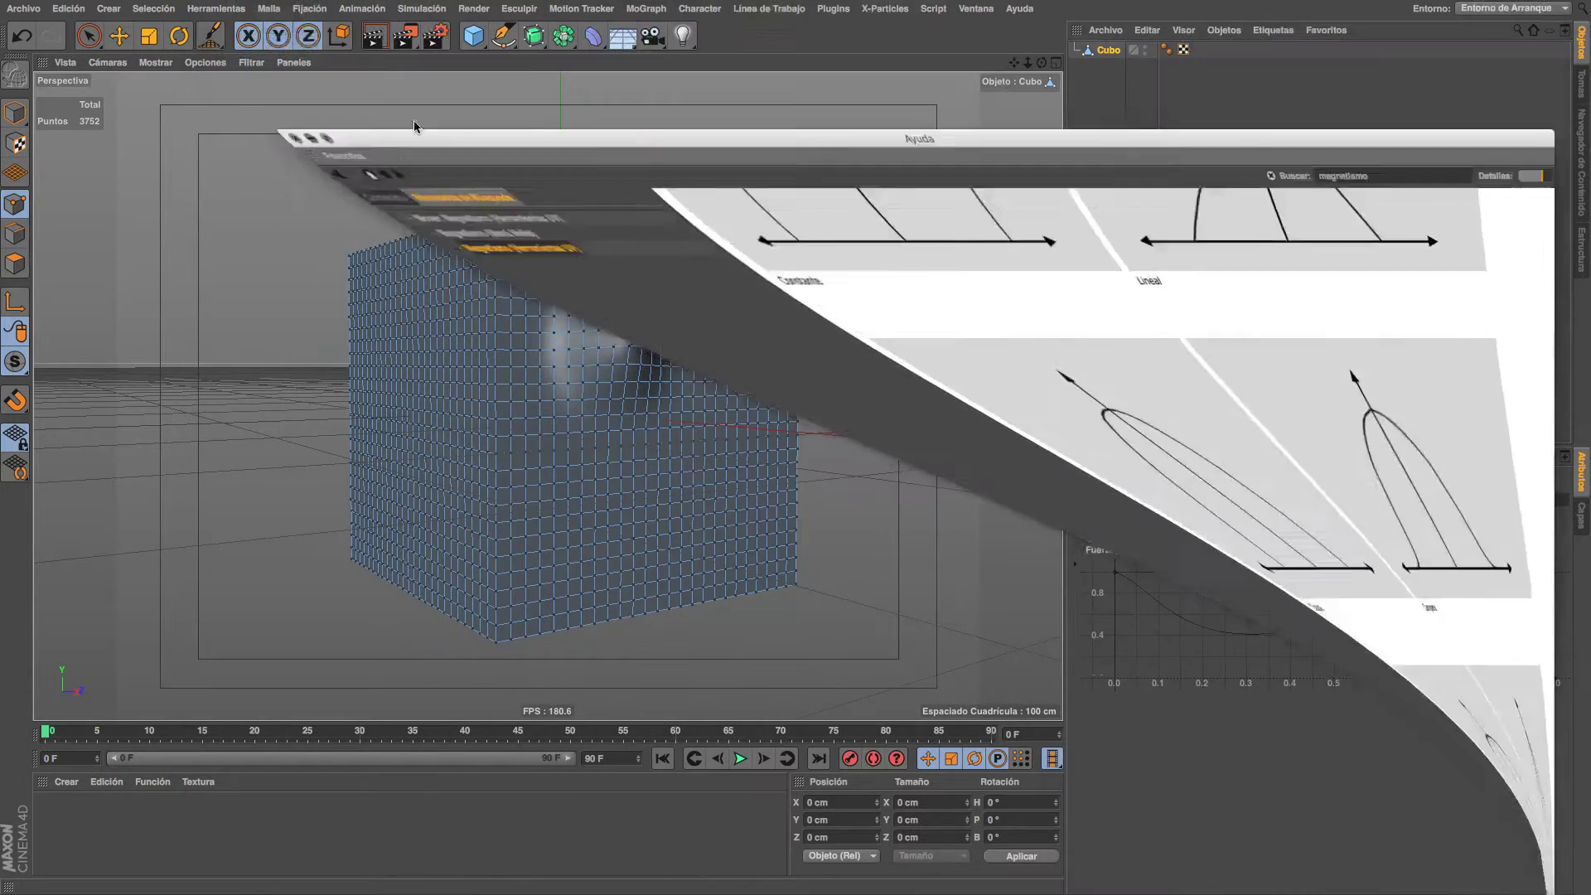
Try a Cúpula falloff stroke, then switch to Spline and reshape its middle point and tangent.
left_click(1192, 539)
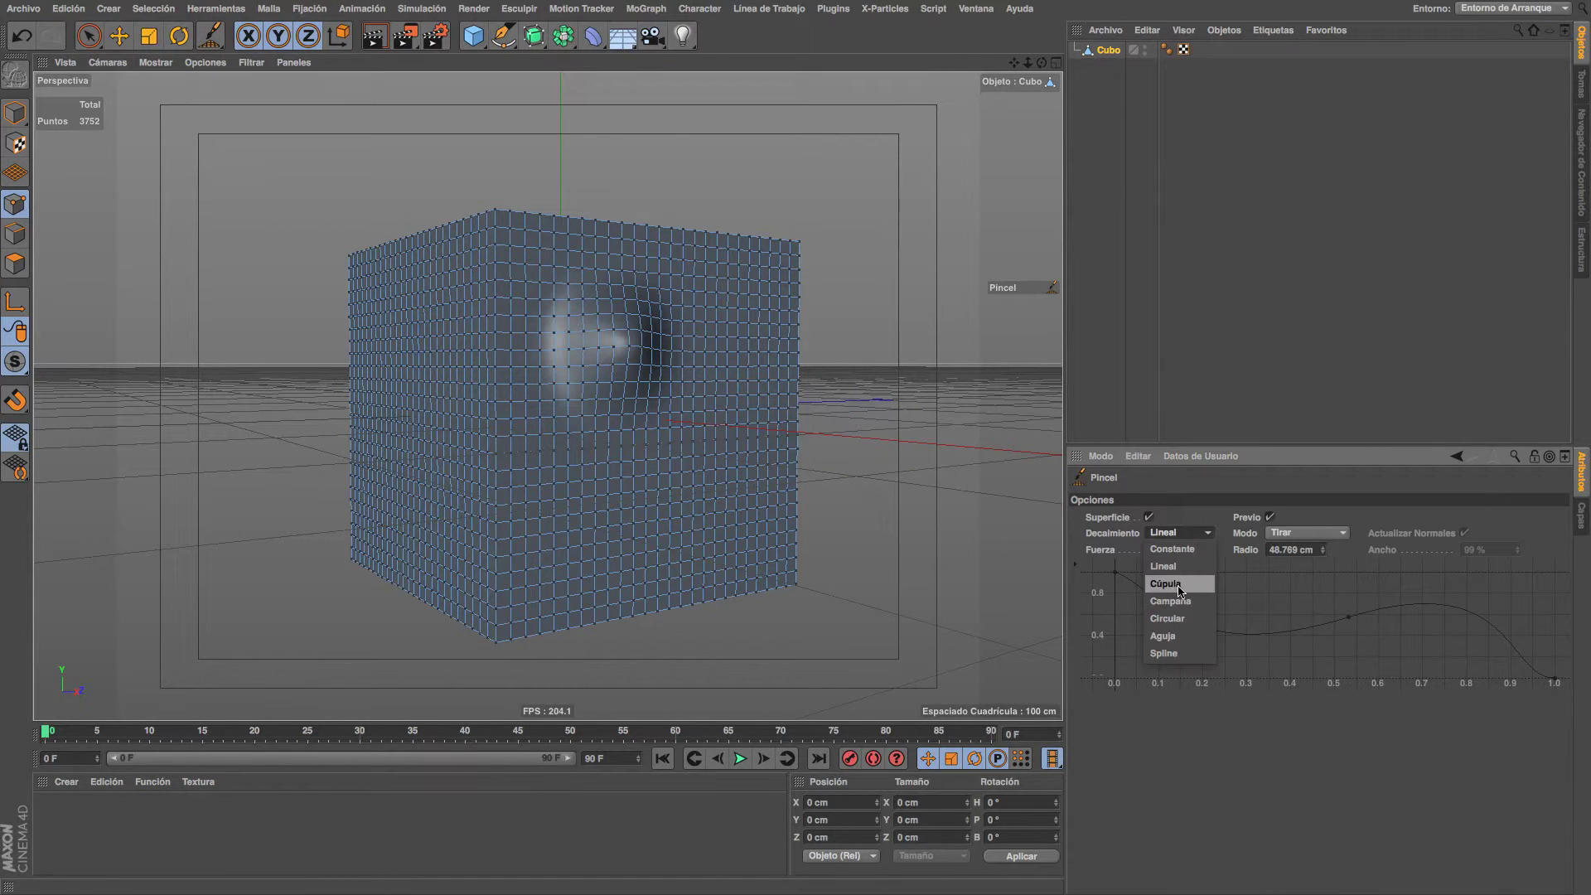
left_click(1181, 585)
left_click_drag(632, 497, 639, 506)
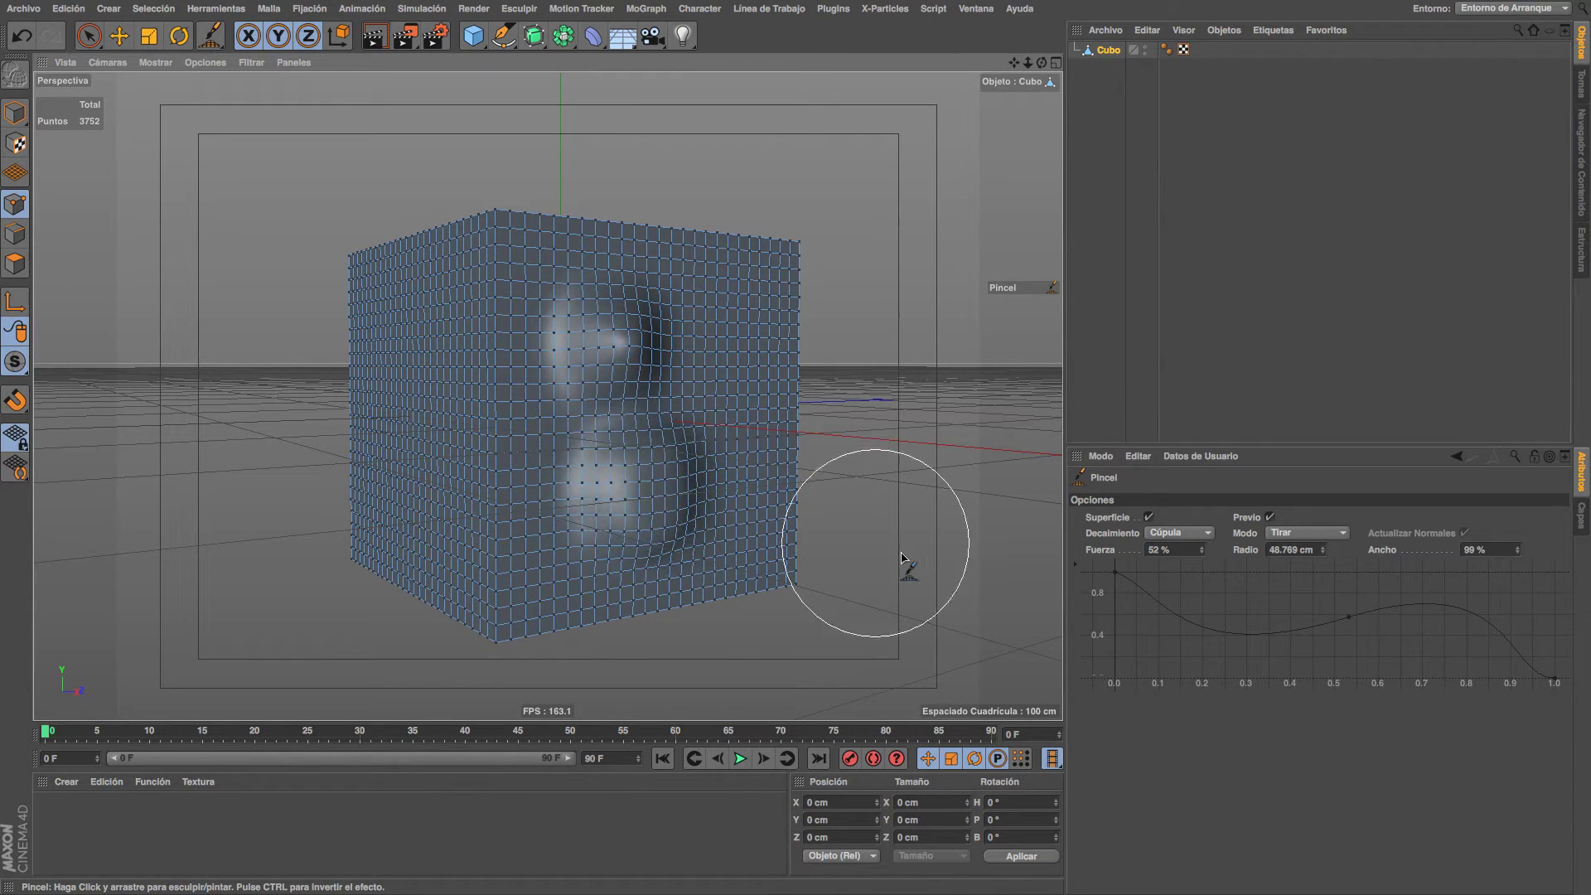
left_click(1180, 533)
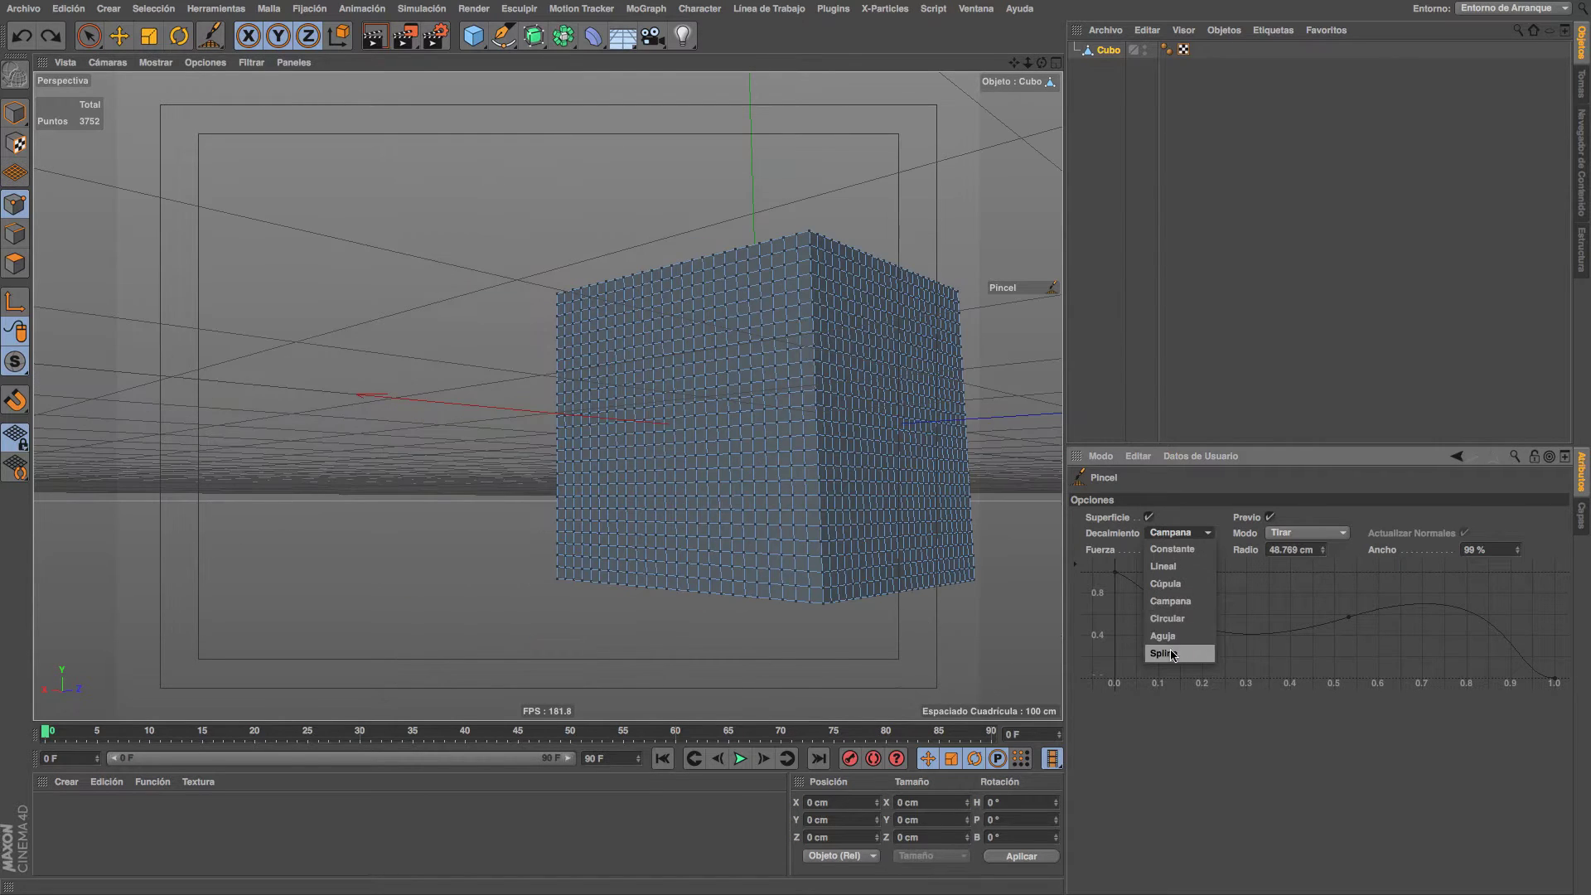
left_click(1173, 654)
left_click_drag(1229, 659, 1215, 598)
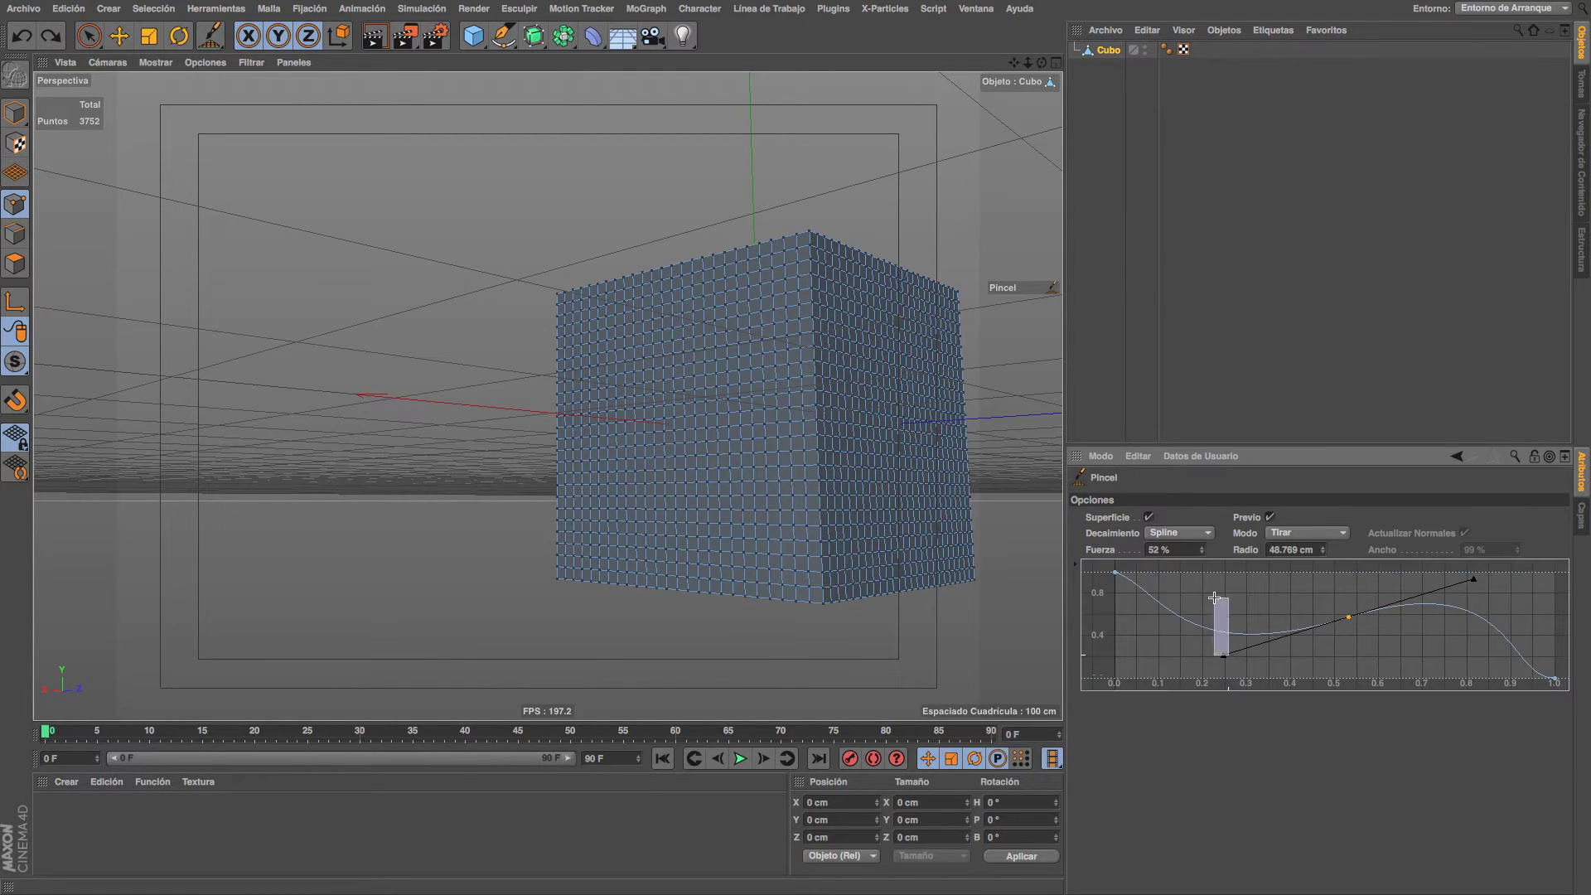
left_click_drag(1349, 619, 1325, 625)
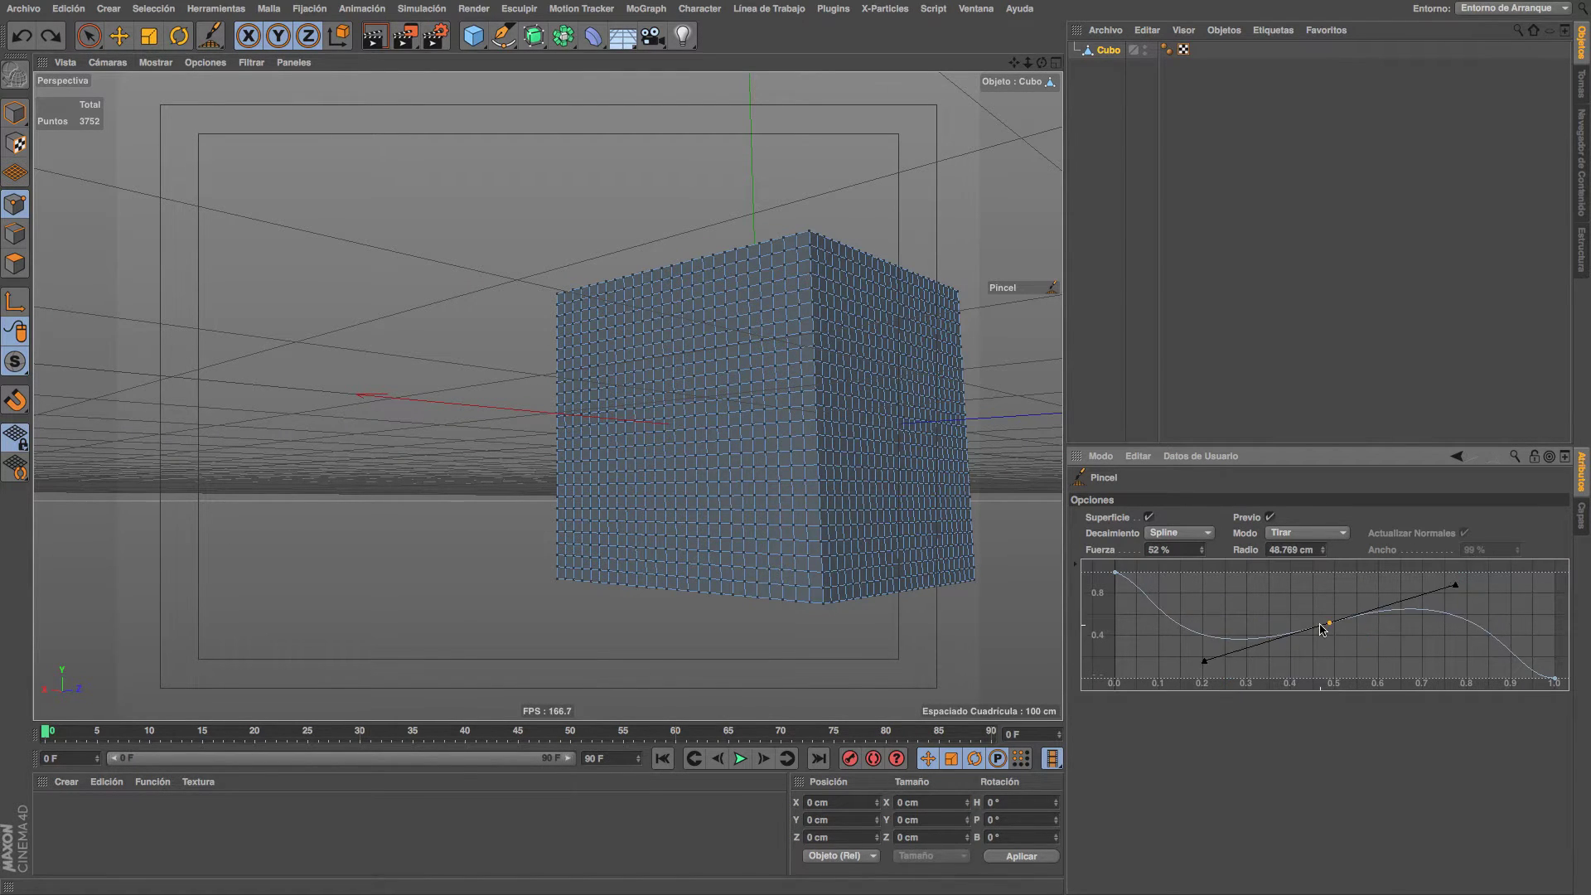
left_click_drag(1206, 663, 1200, 688)
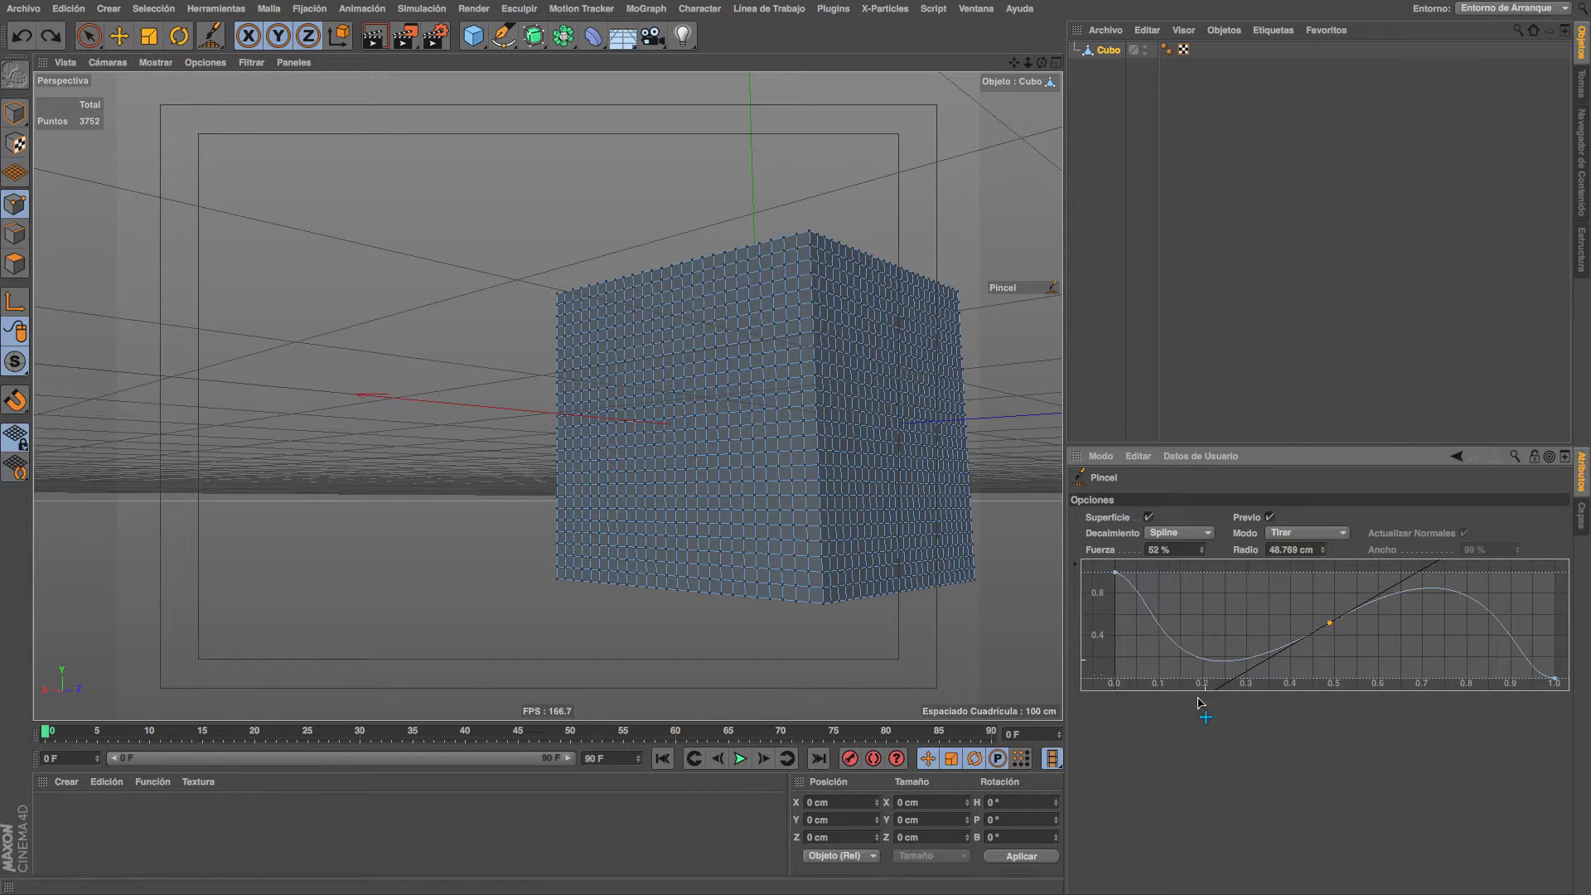
Sculpt trial dents with the custom Spline falloff, undo them, and deselect the curve point.
mouse_move(643, 419)
left_mouse_down()
mouse_move(748, 462)
mouse_move(787, 456)
left_mouse_up()
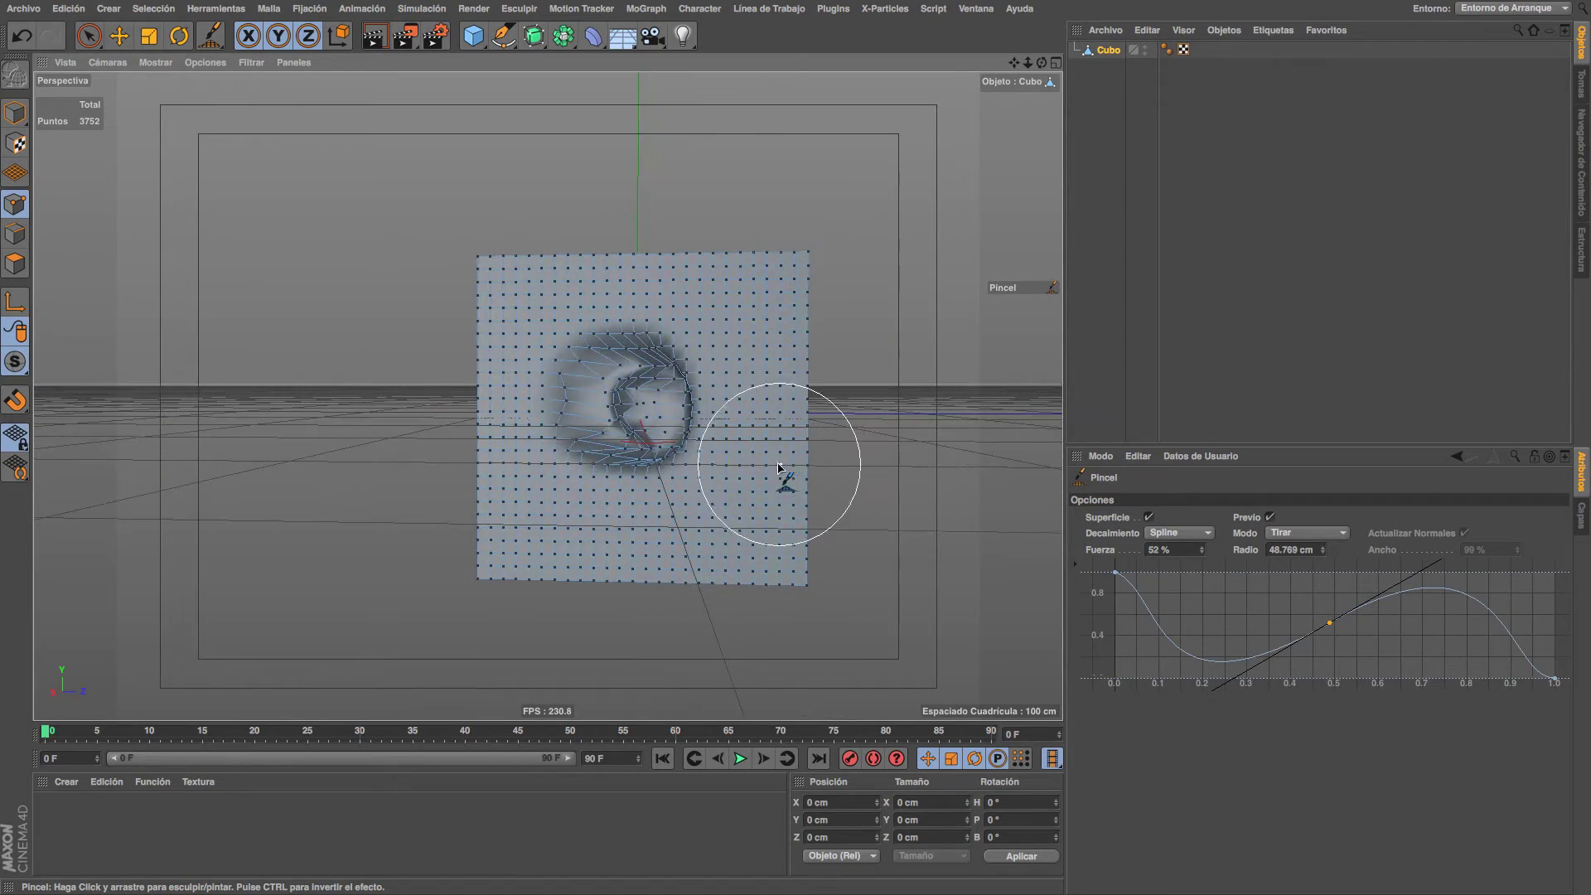
key("ctrl+z")
mouse_move(632, 422)
left_mouse_down()
mouse_move(853, 497)
mouse_move(787, 464)
left_mouse_up()
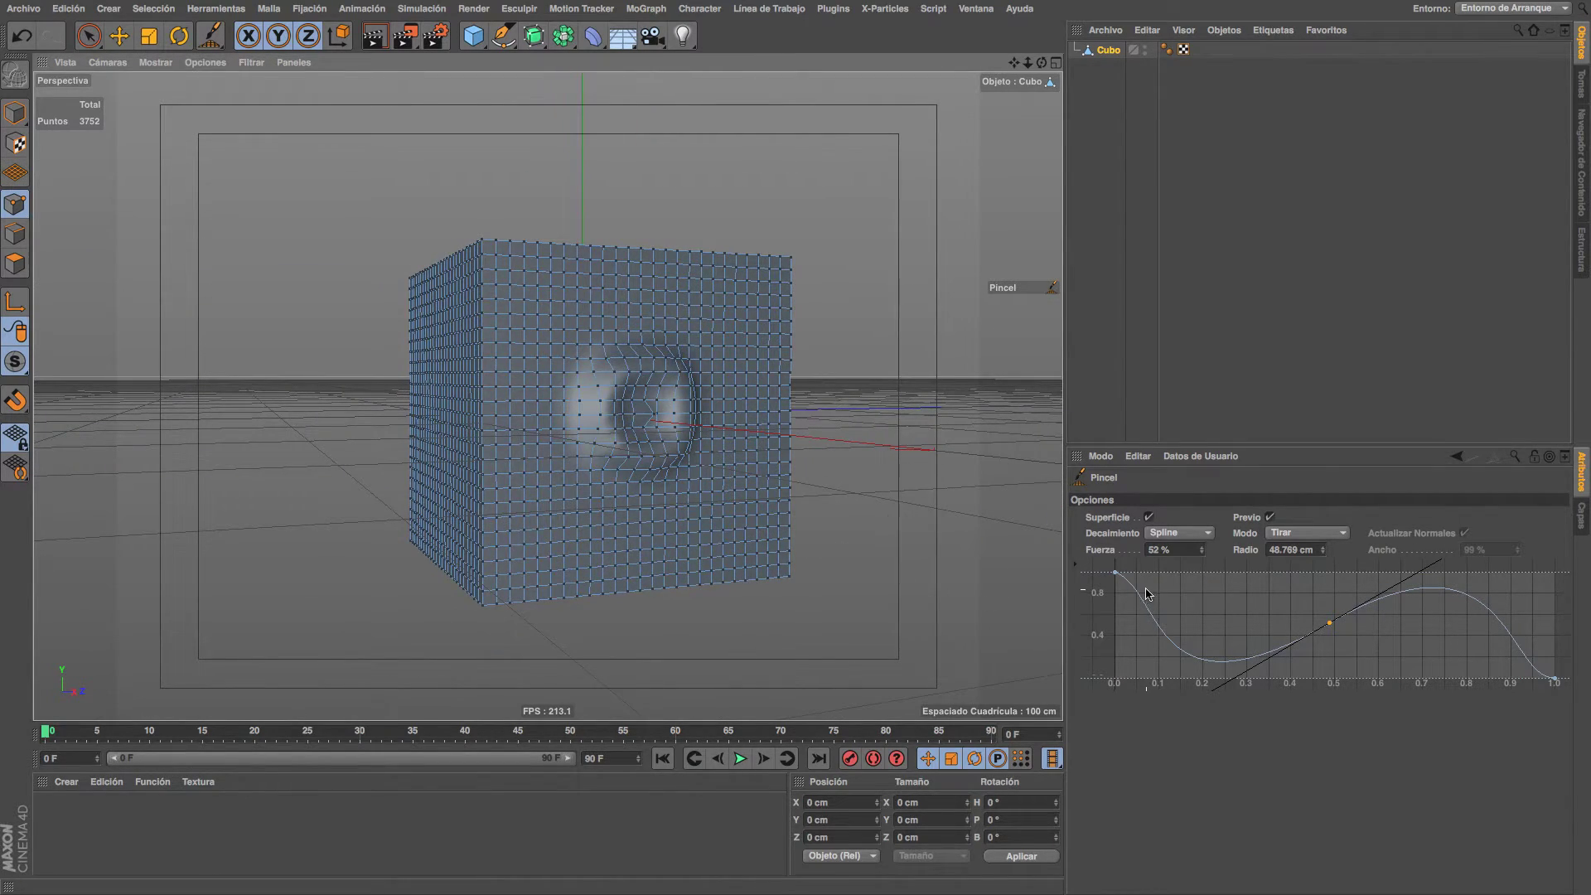
scroll(618, 414, "up", 3)
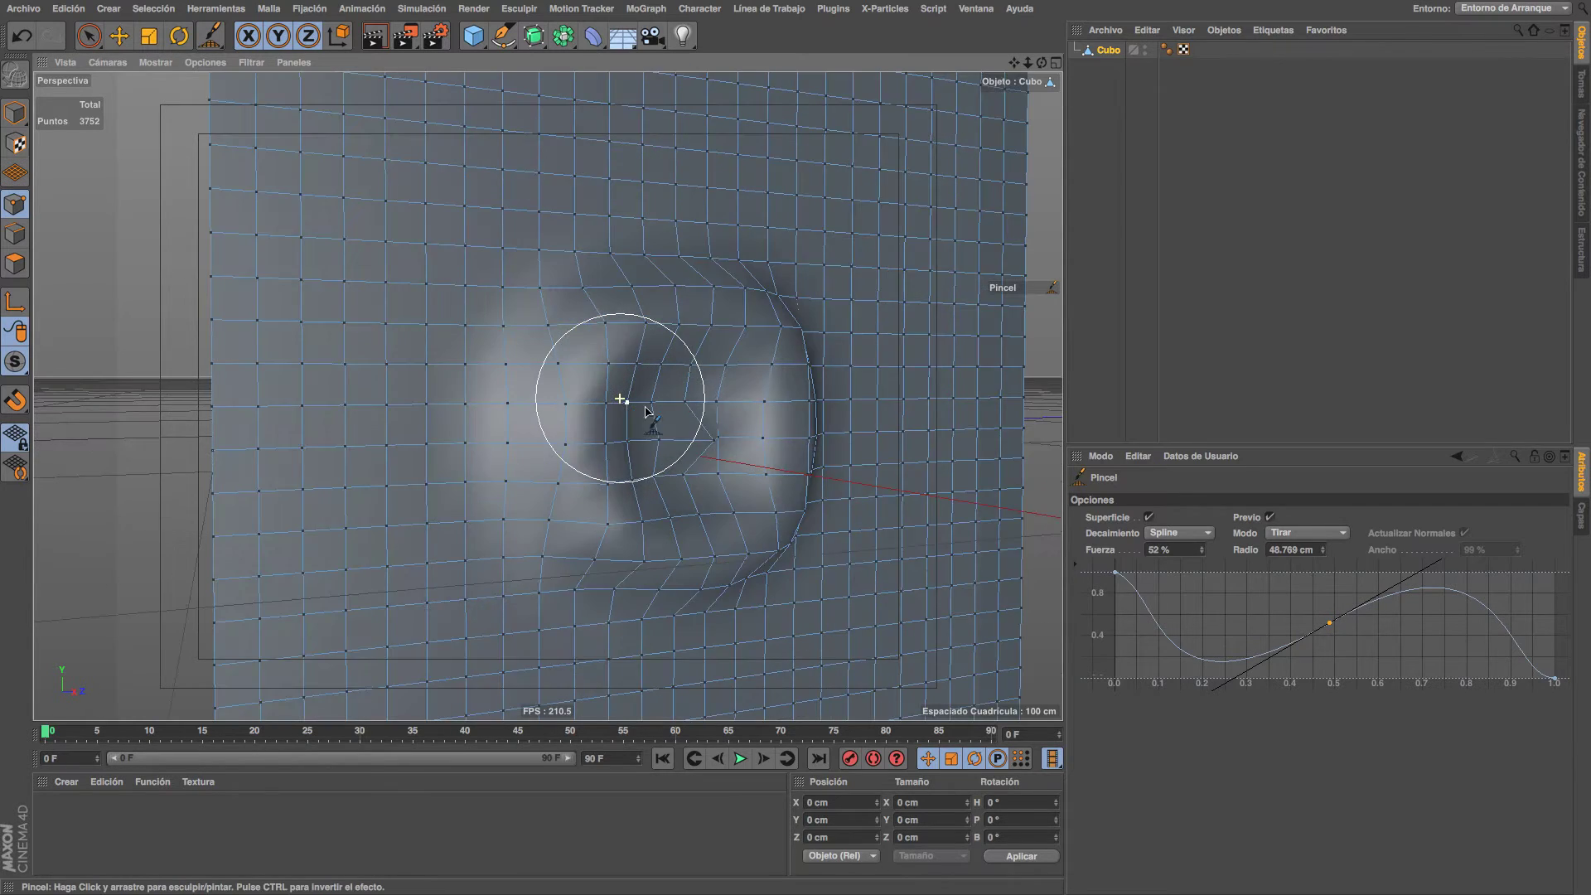
scroll(620, 423, "up", 3)
scroll(613, 418, "up", 2)
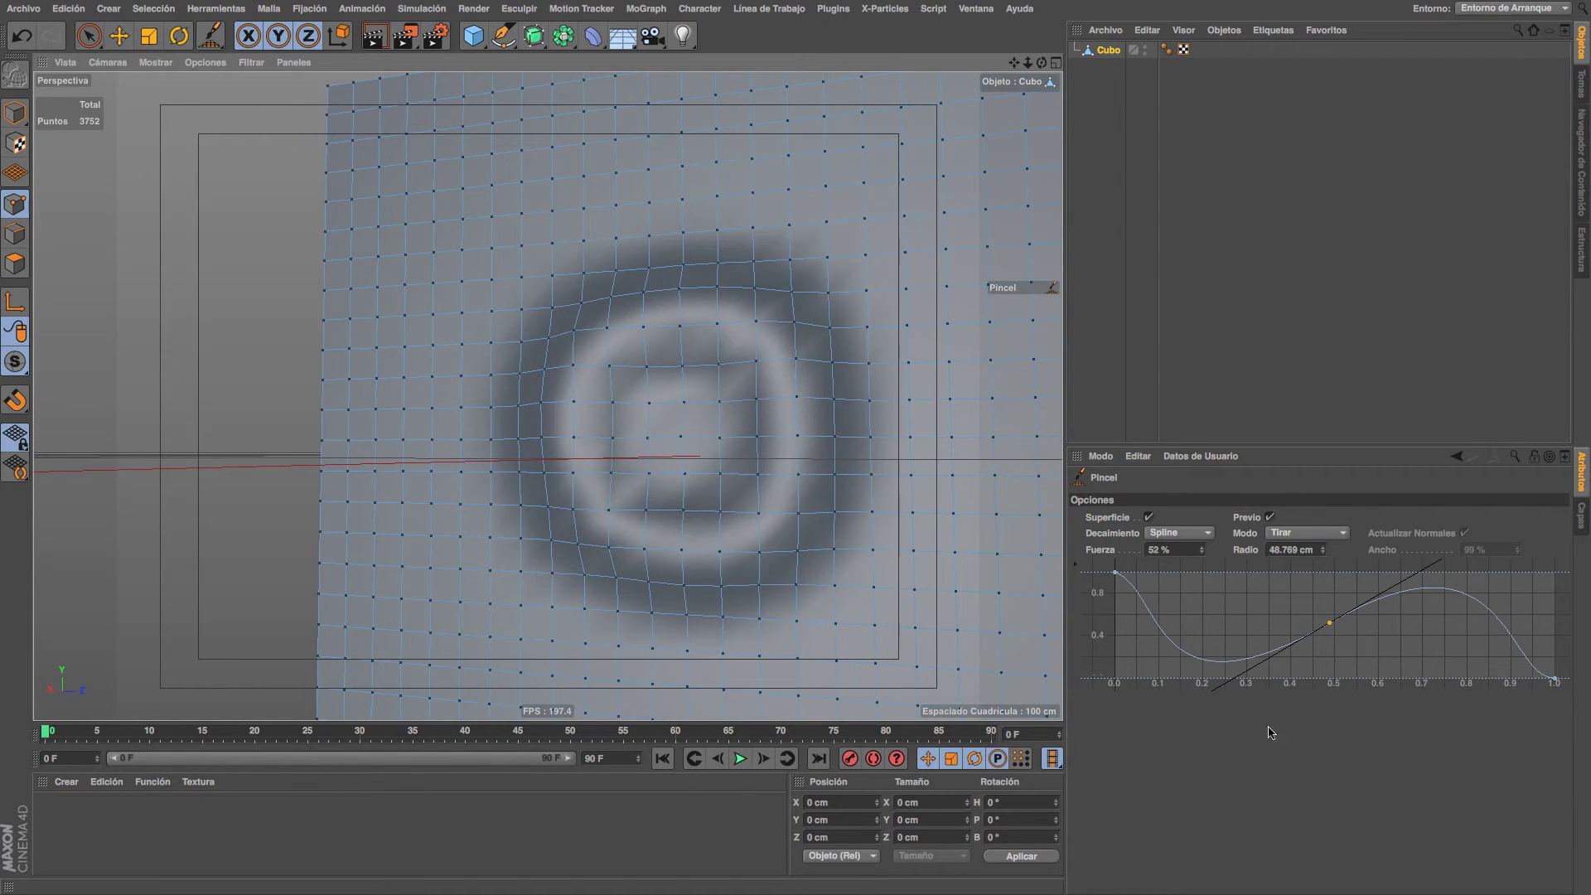
left_click(1334, 630)
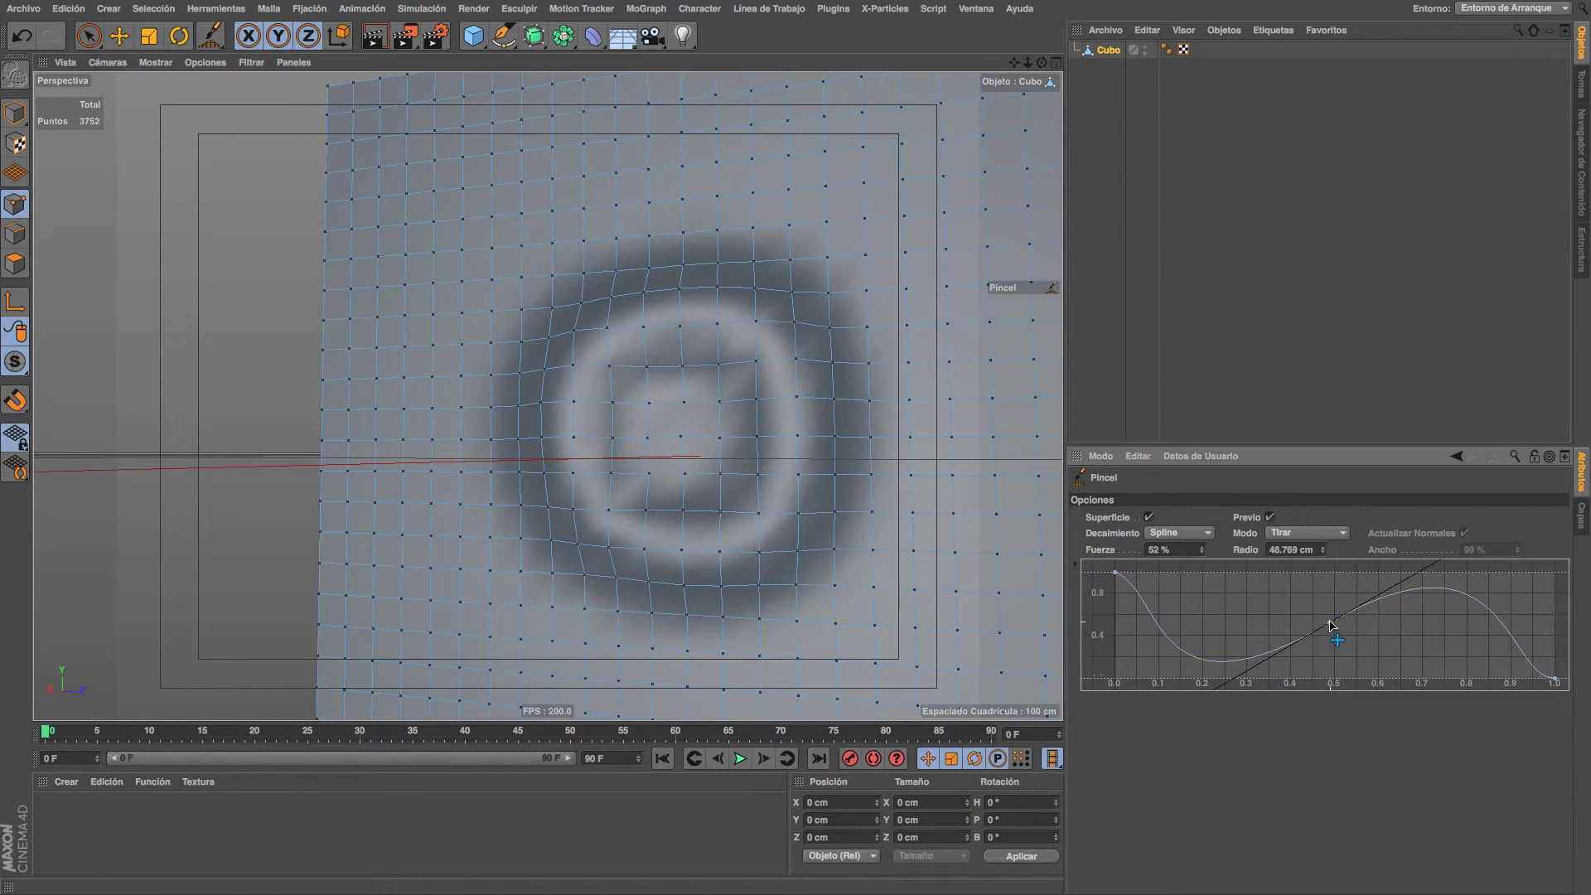
left_click(1327, 533)
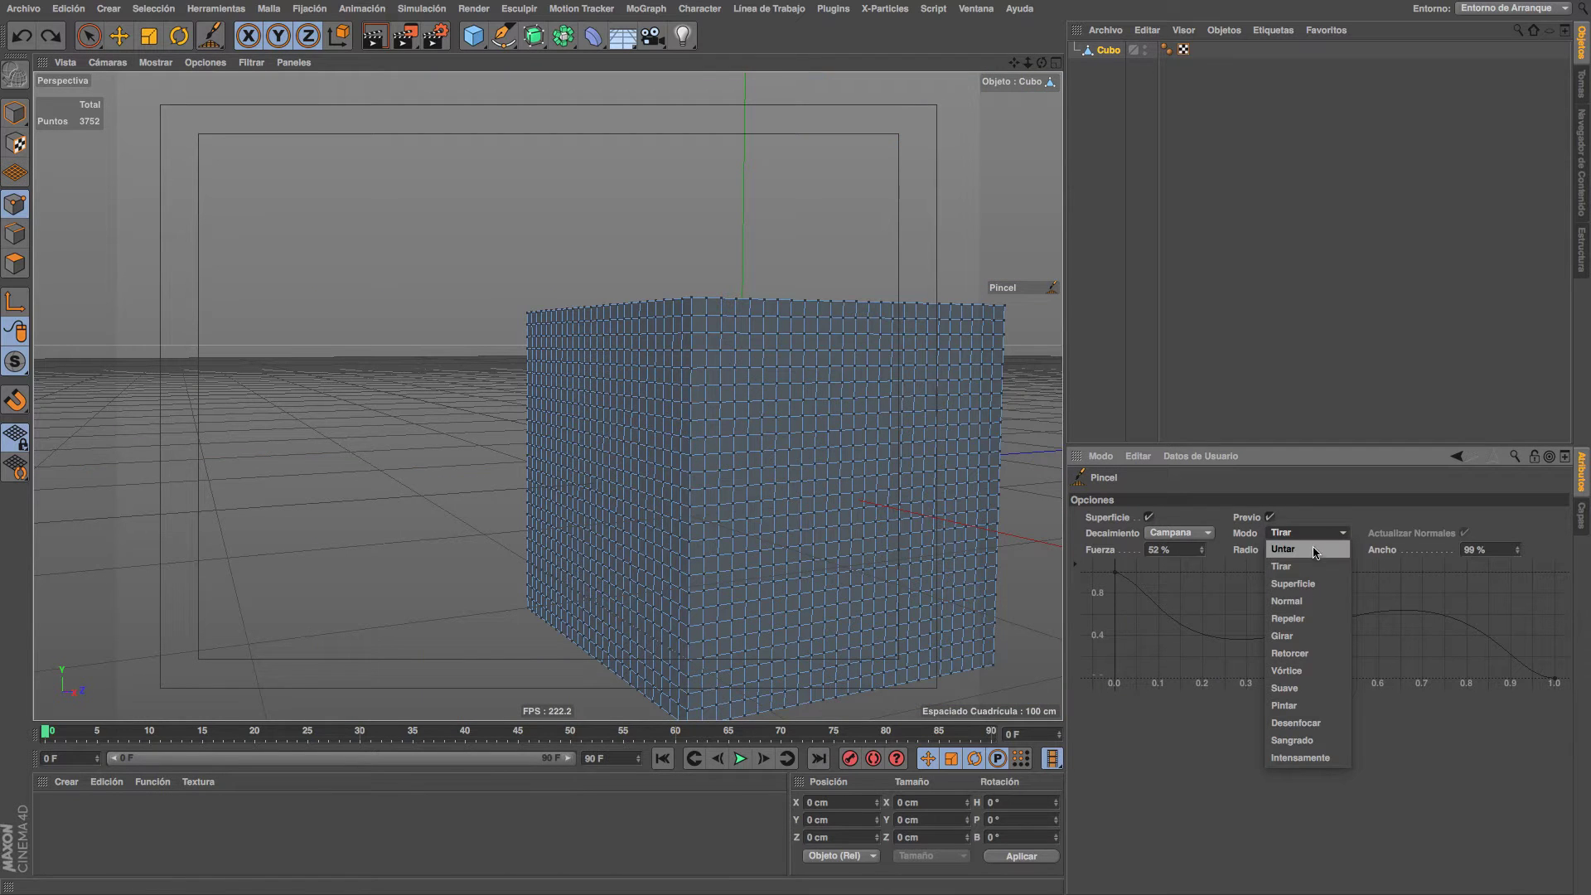
Set Modo to Untar, smear the cube's front face, then undo the smear.
left_click(1314, 550)
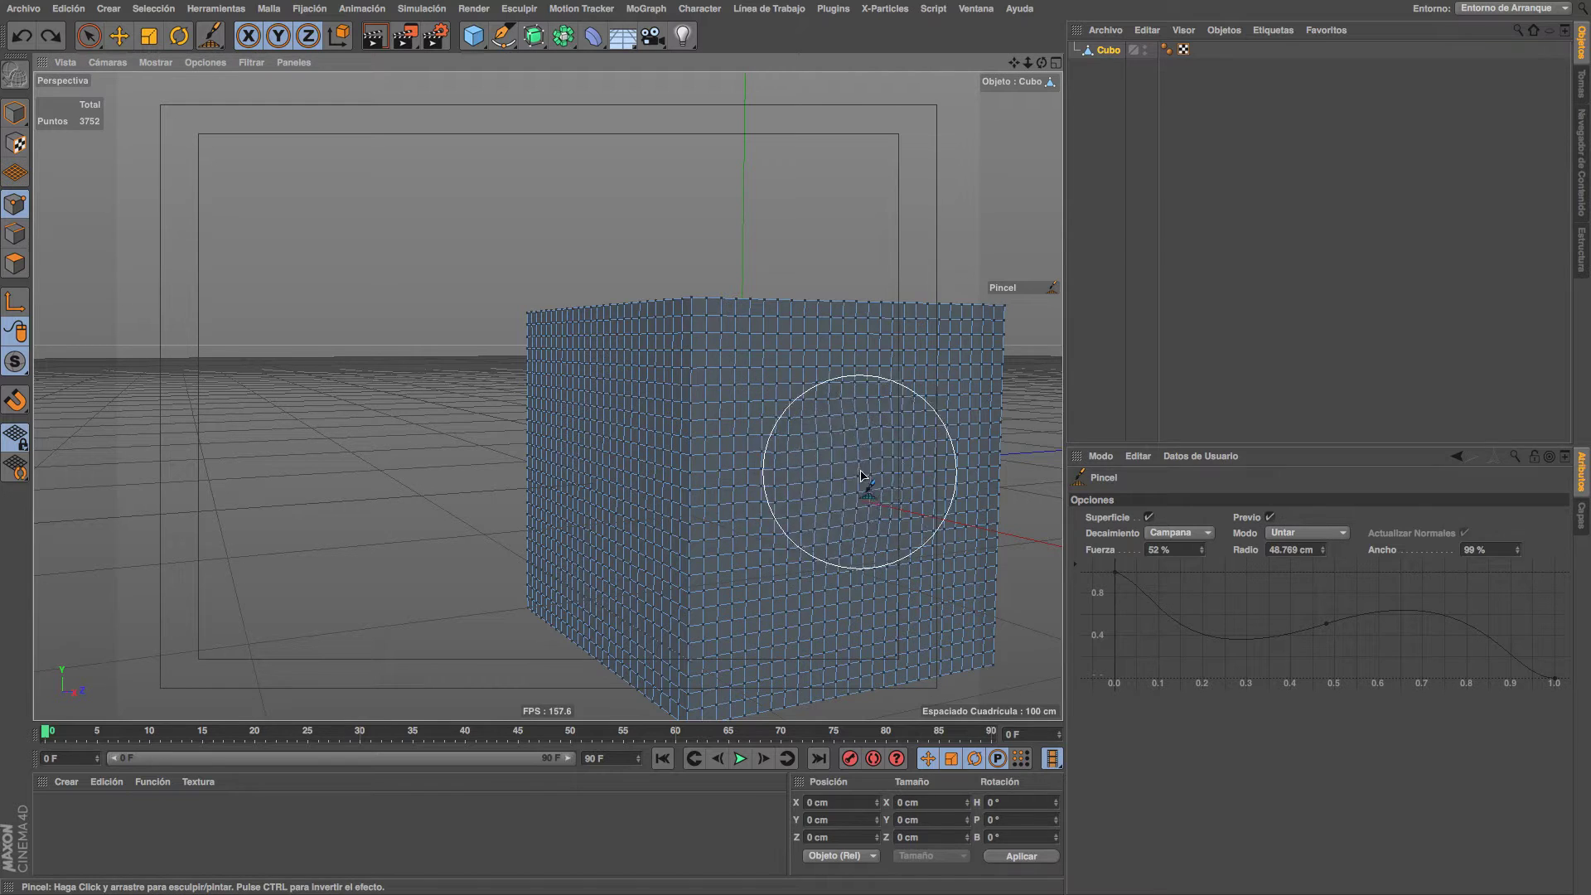
mouse_move(860, 483)
left_mouse_down()
mouse_move(907, 526)
mouse_move(840, 529)
mouse_move(879, 559)
mouse_move(836, 534)
mouse_move(829, 551)
left_mouse_up()
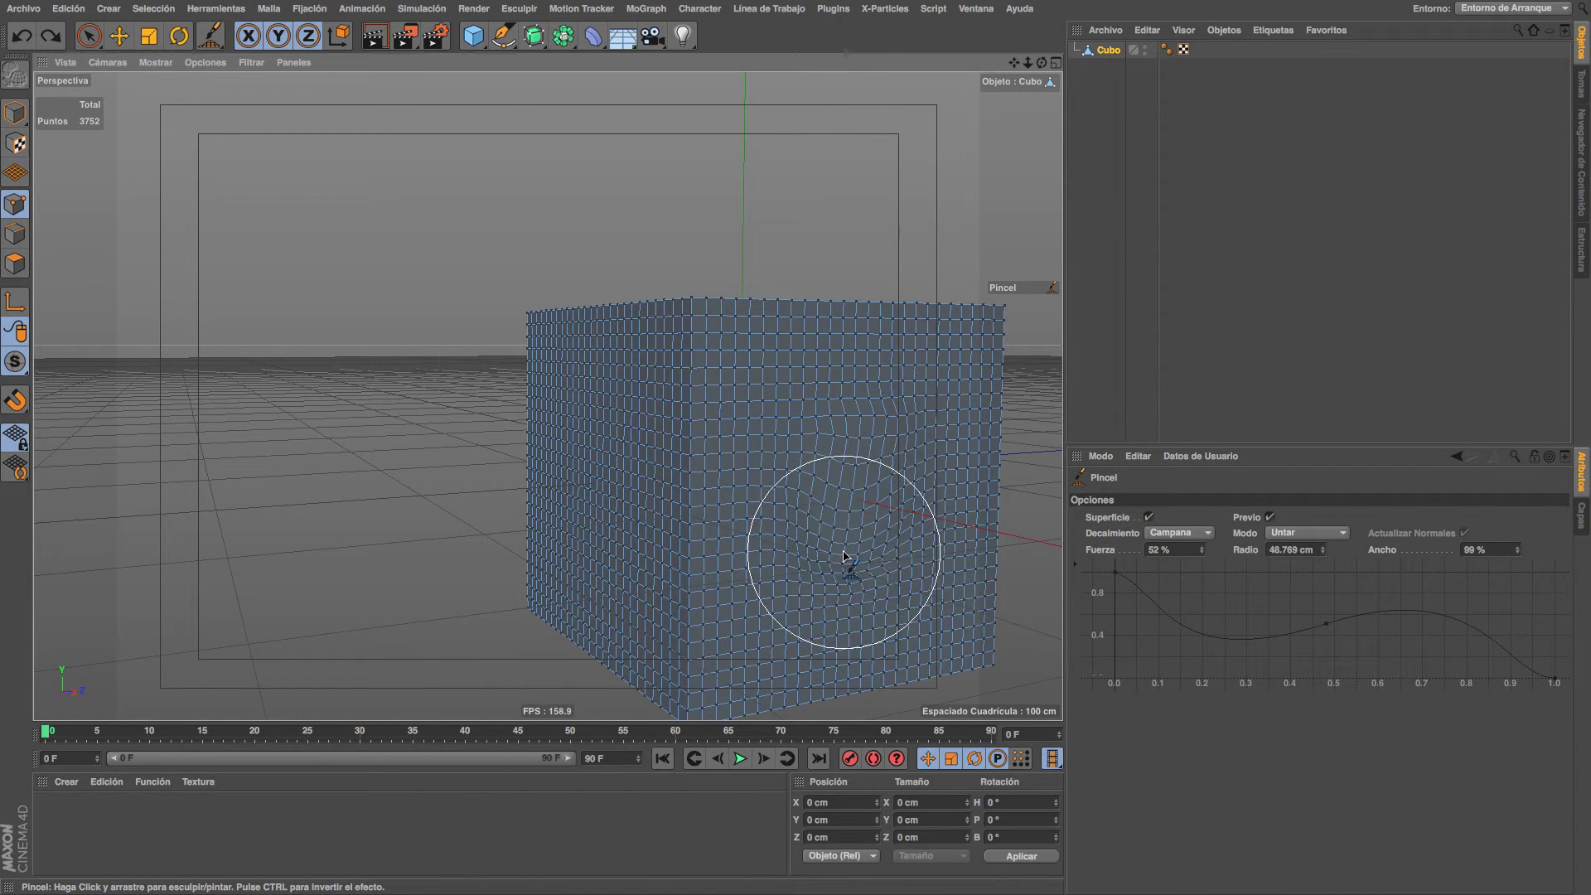
key("ctrl+z")
Switch Modo to Tirar and pull three bulges on the cube's front and left faces.
left_click(1307, 533)
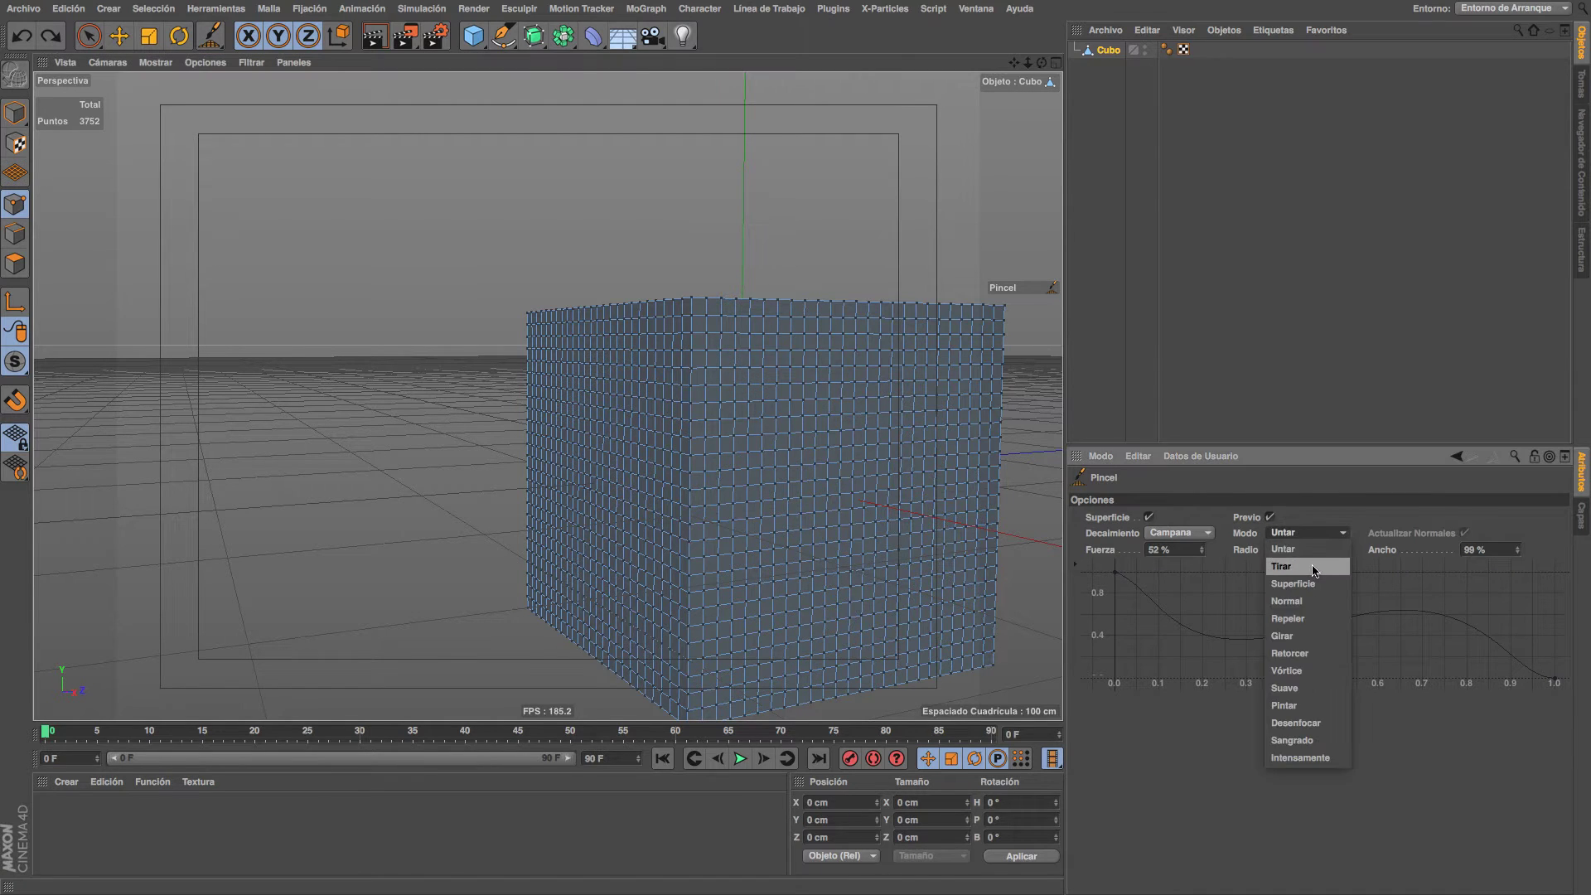
left_click(1302, 562)
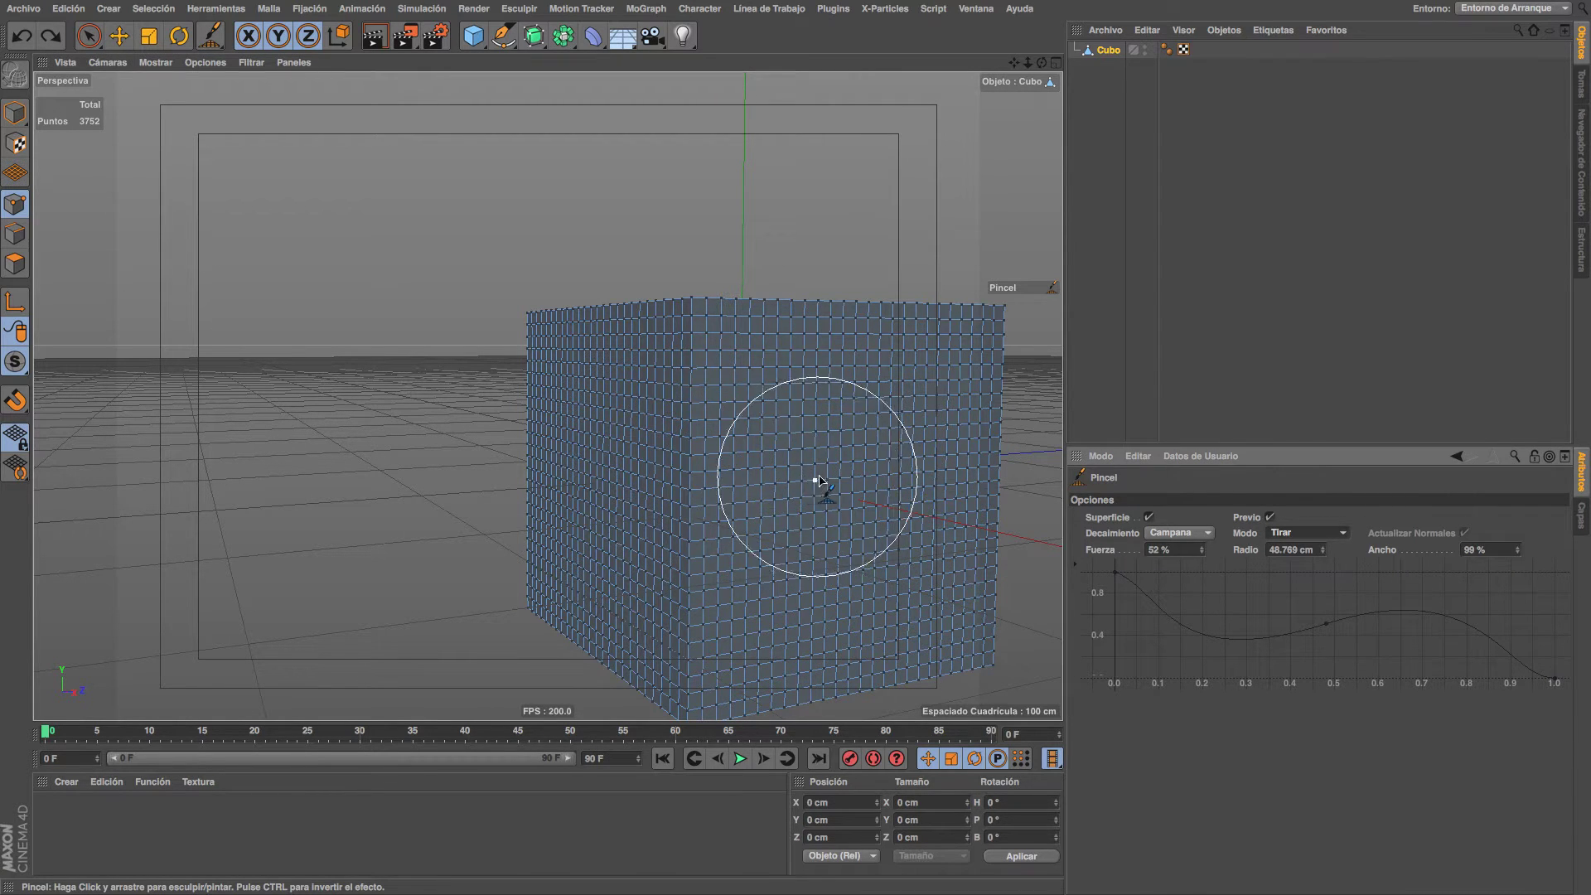
left_click_drag(818, 480, 757, 494)
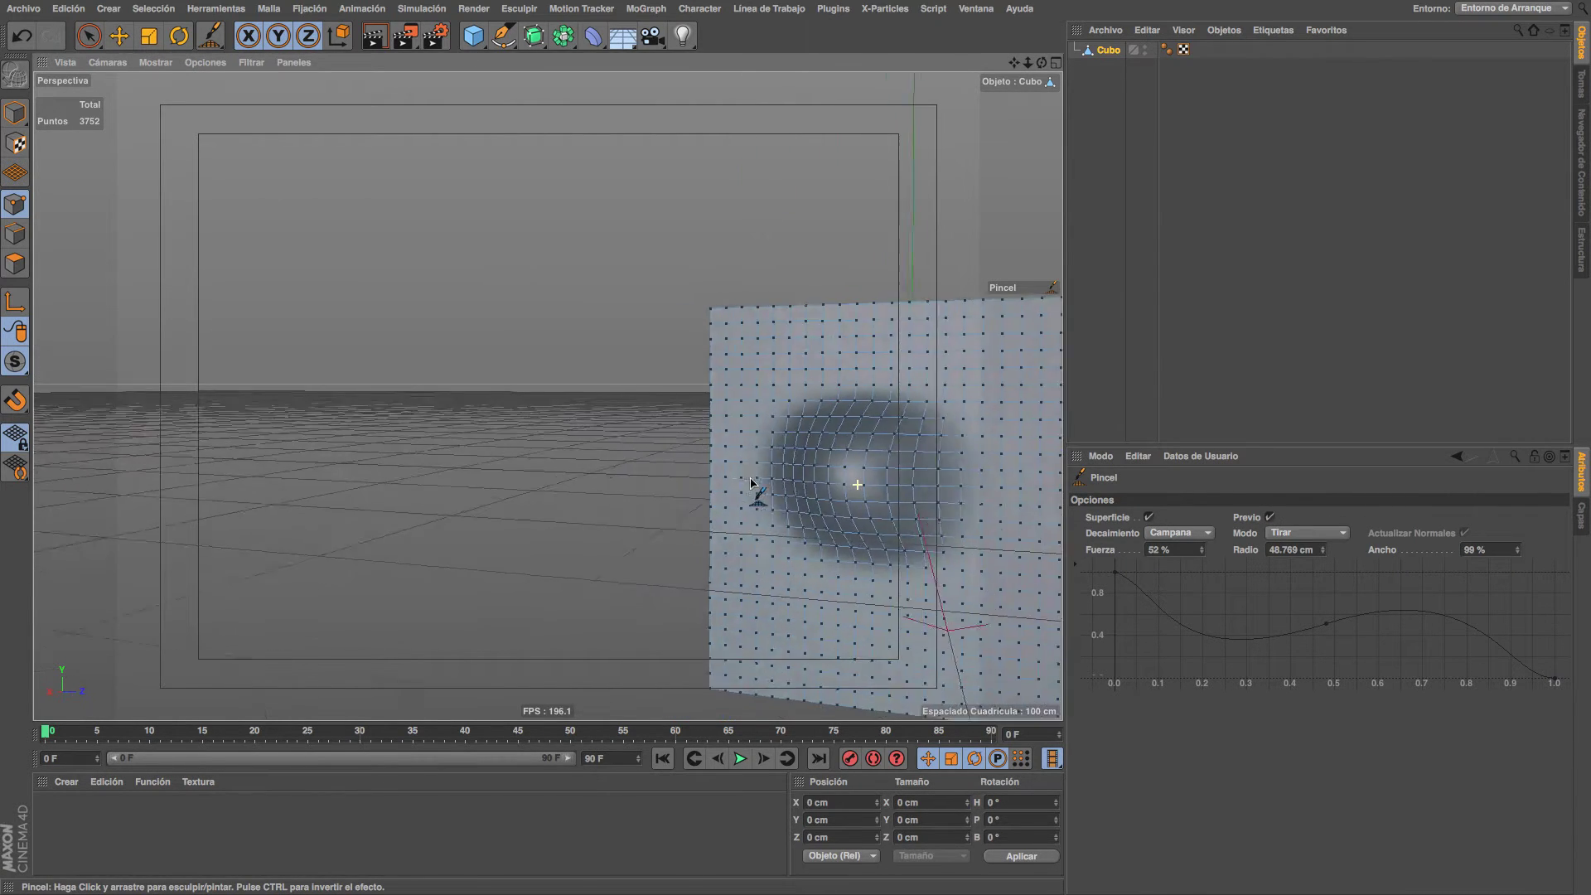
mouse_move(935, 603)
left_mouse_down()
mouse_move(953, 625)
mouse_move(916, 530)
left_mouse_up()
mouse_move(604, 461)
left_mouse_down()
mouse_move(863, 497)
mouse_move(650, 451)
left_mouse_up()
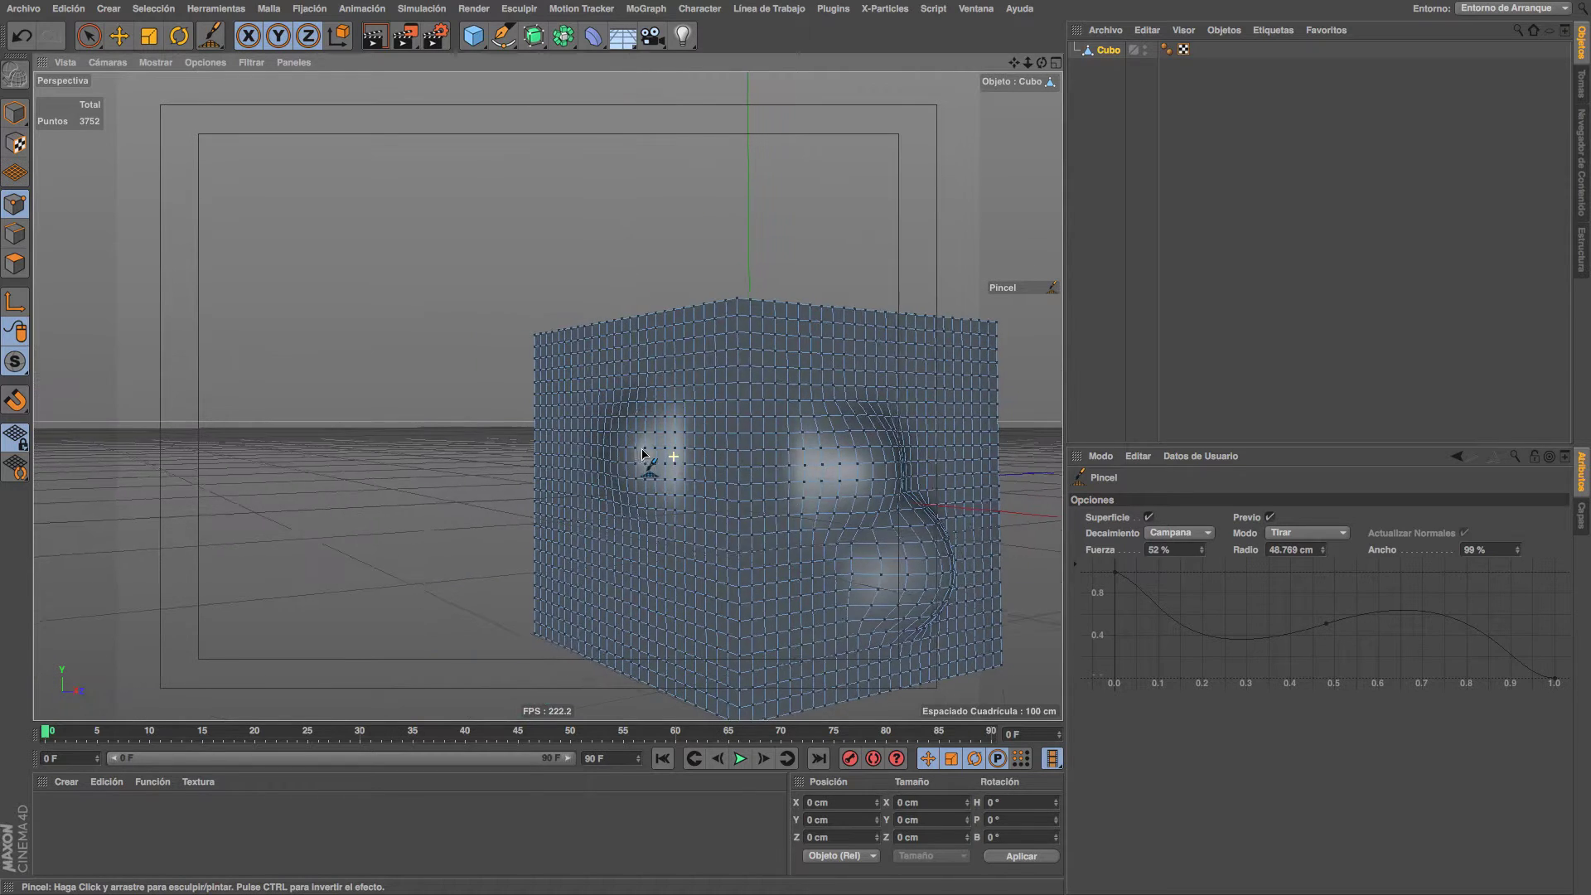
Undo the Tirar bulges, then use Superficie mode to raise two large bulges on the cube faces.
key("ctrl+z")
left_click(1316, 533)
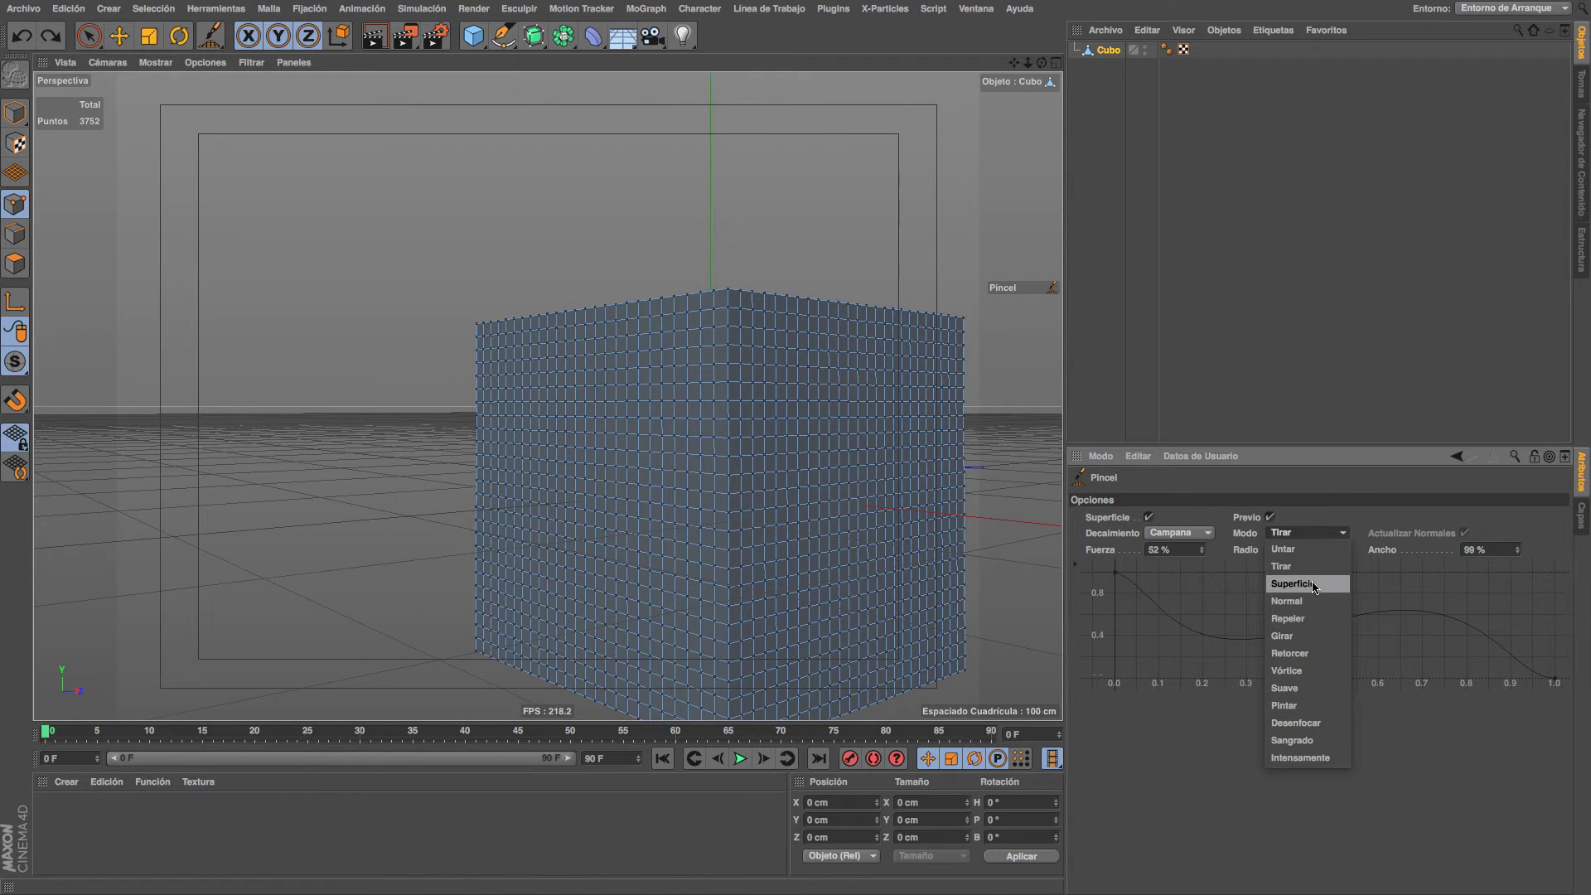
left_click(1313, 585)
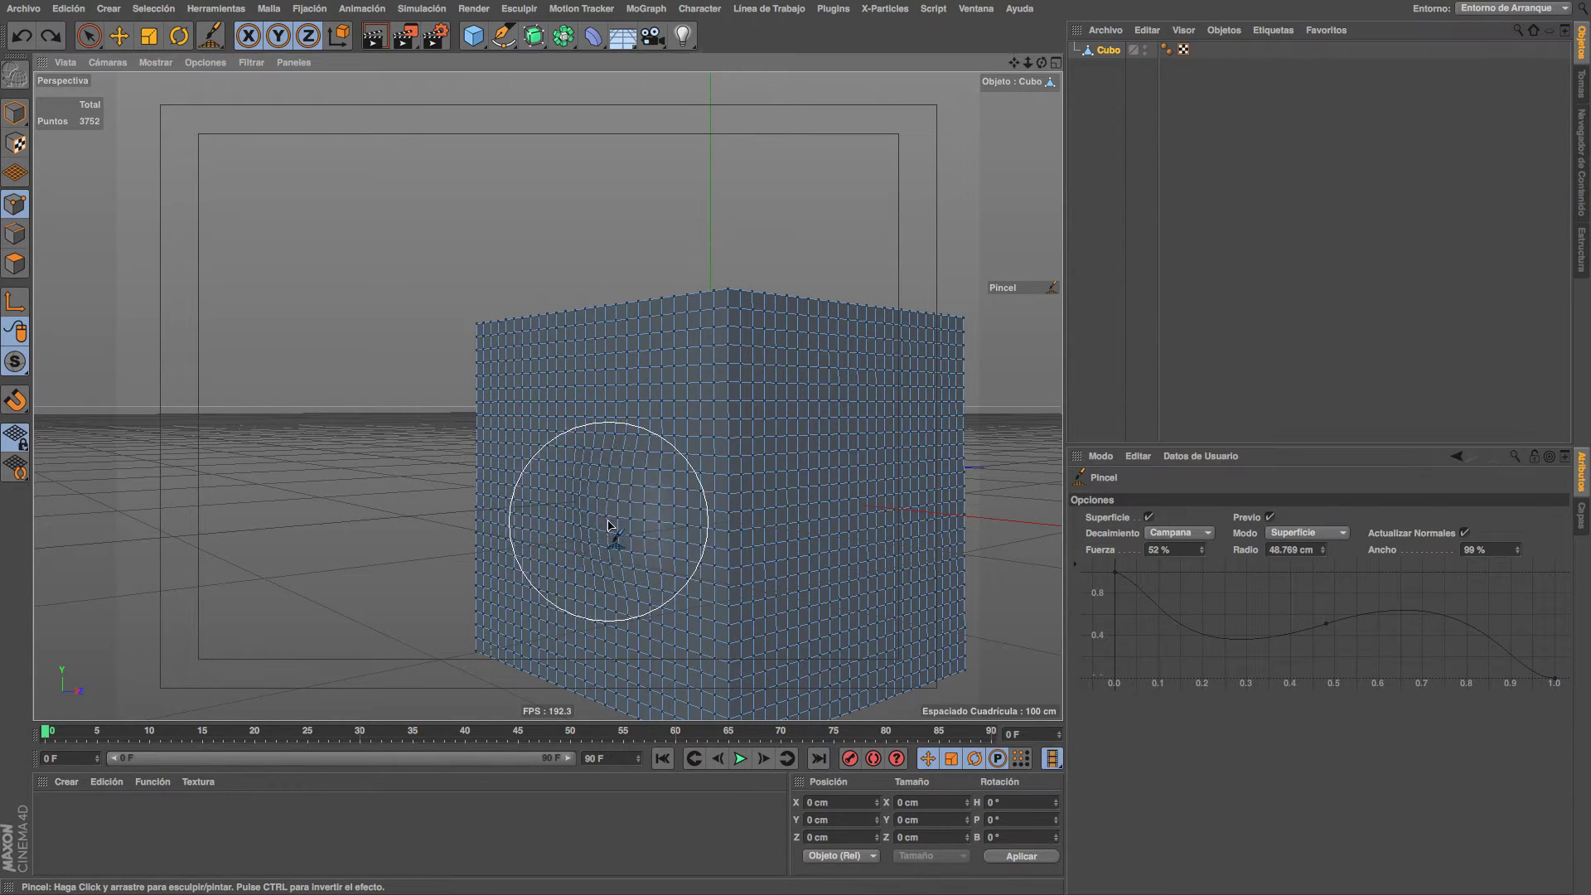
left_click_drag(611, 540, 706, 534)
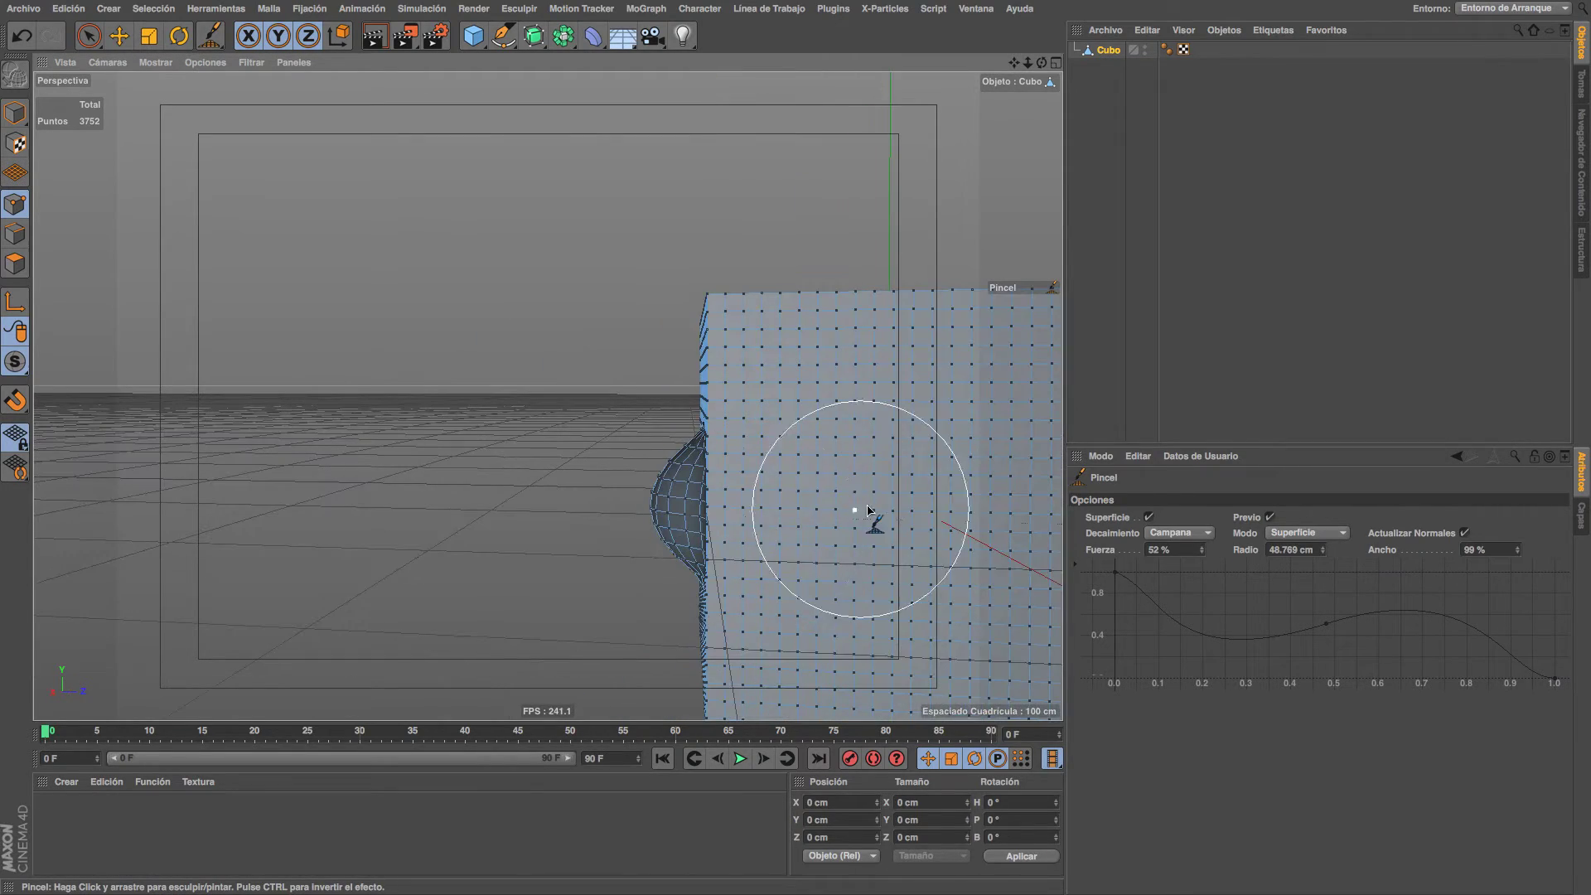
mouse_move(864, 524)
left_mouse_down()
mouse_move(798, 531)
mouse_move(838, 580)
left_mouse_up()
left_click(1308, 532)
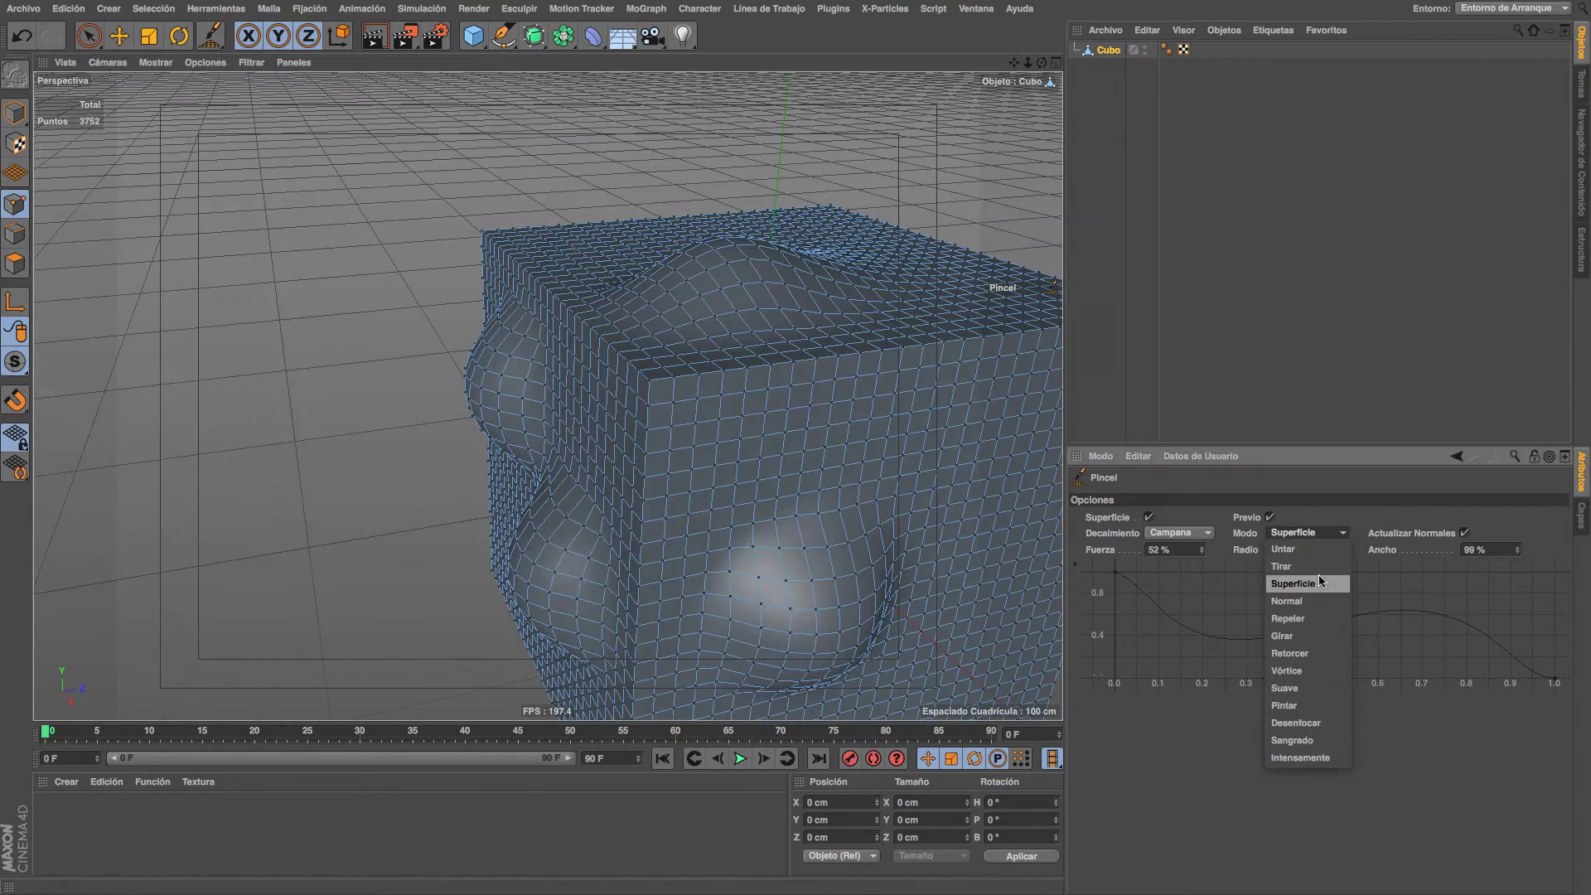
Switch the brush to Normal mode and sculpt two more bulges, one on the front face.
left_click(1324, 603)
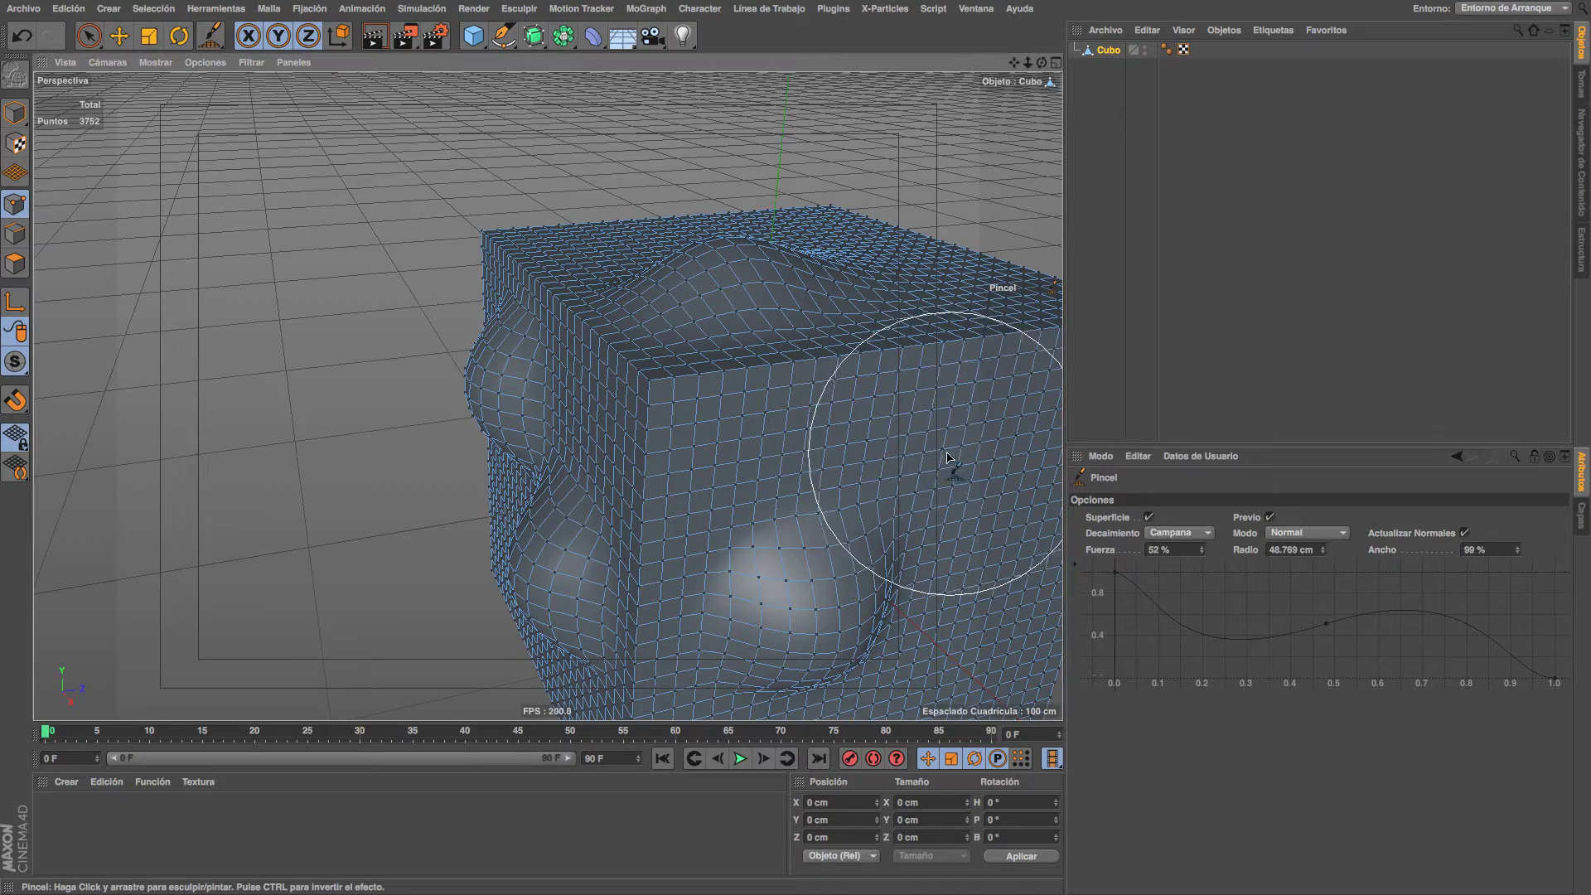
left_click_drag(953, 461, 956, 462)
left_click_drag(838, 462, 799, 427, "alt")
mouse_move(604, 505)
left_mouse_down()
mouse_move(633, 522)
mouse_move(477, 505)
left_mouse_up()
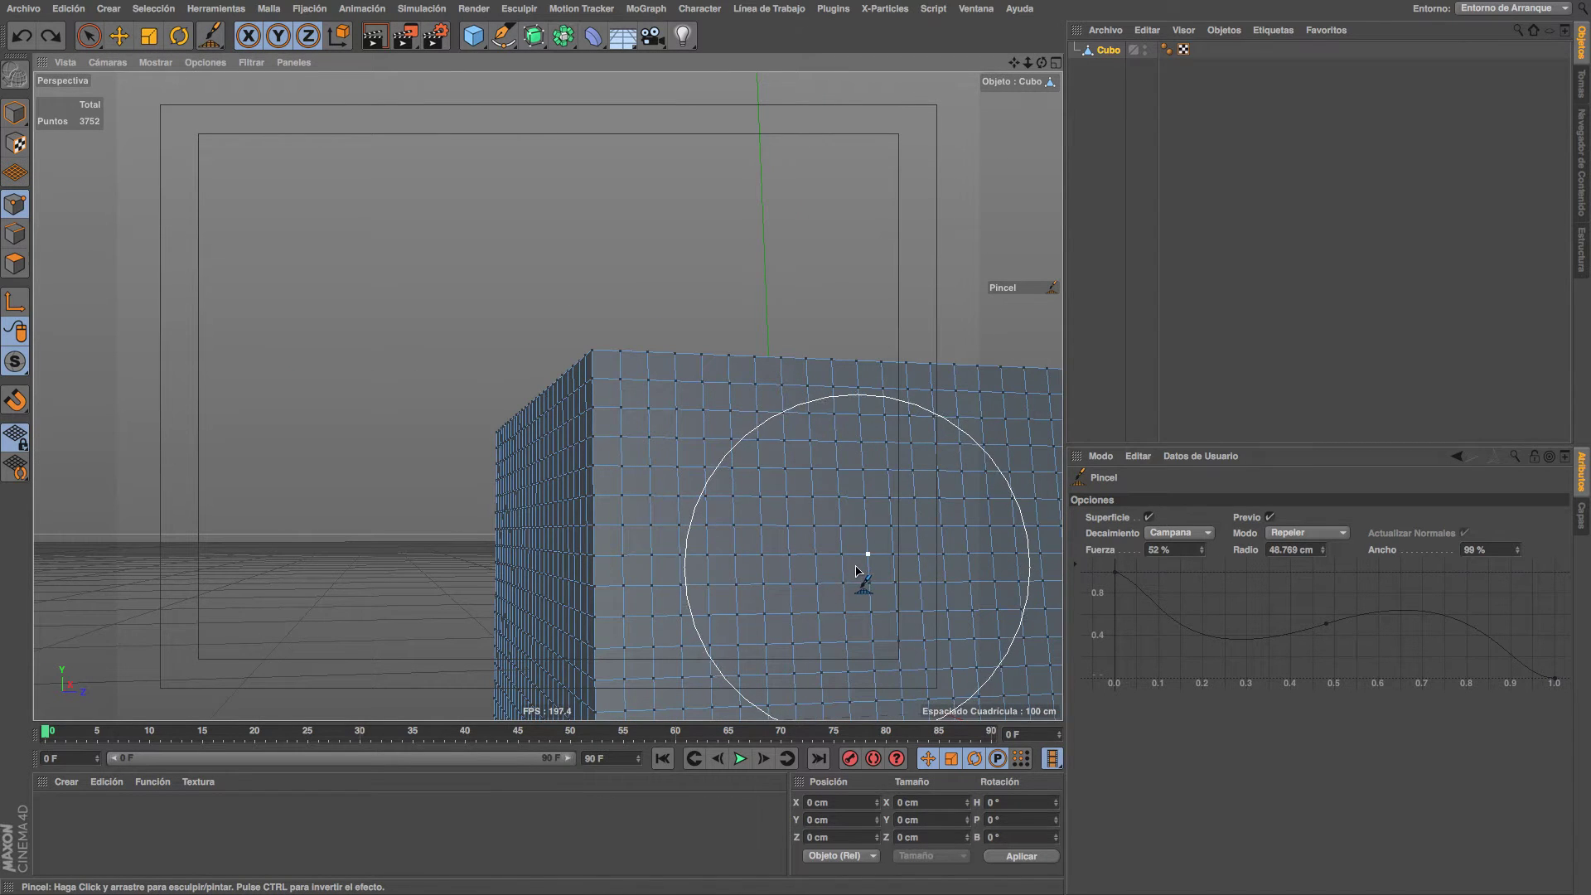
Push four Repeler dimples into the cube's mesh.
left_click_drag(861, 568, 920, 561)
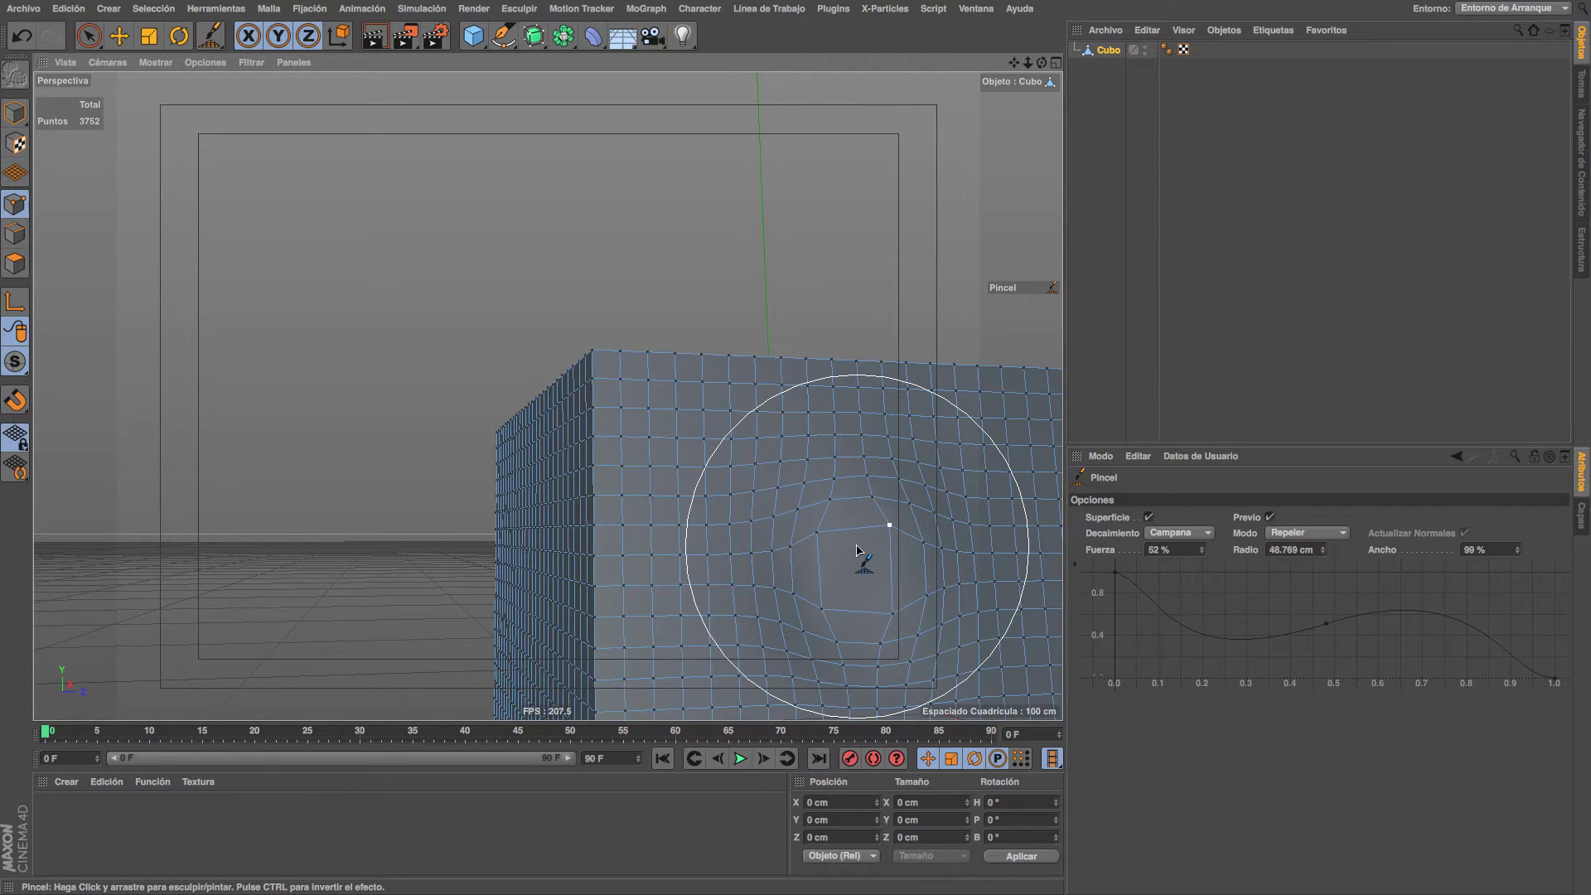
scroll(857, 550, "down", 5)
left_click_drag(937, 601, 942, 591)
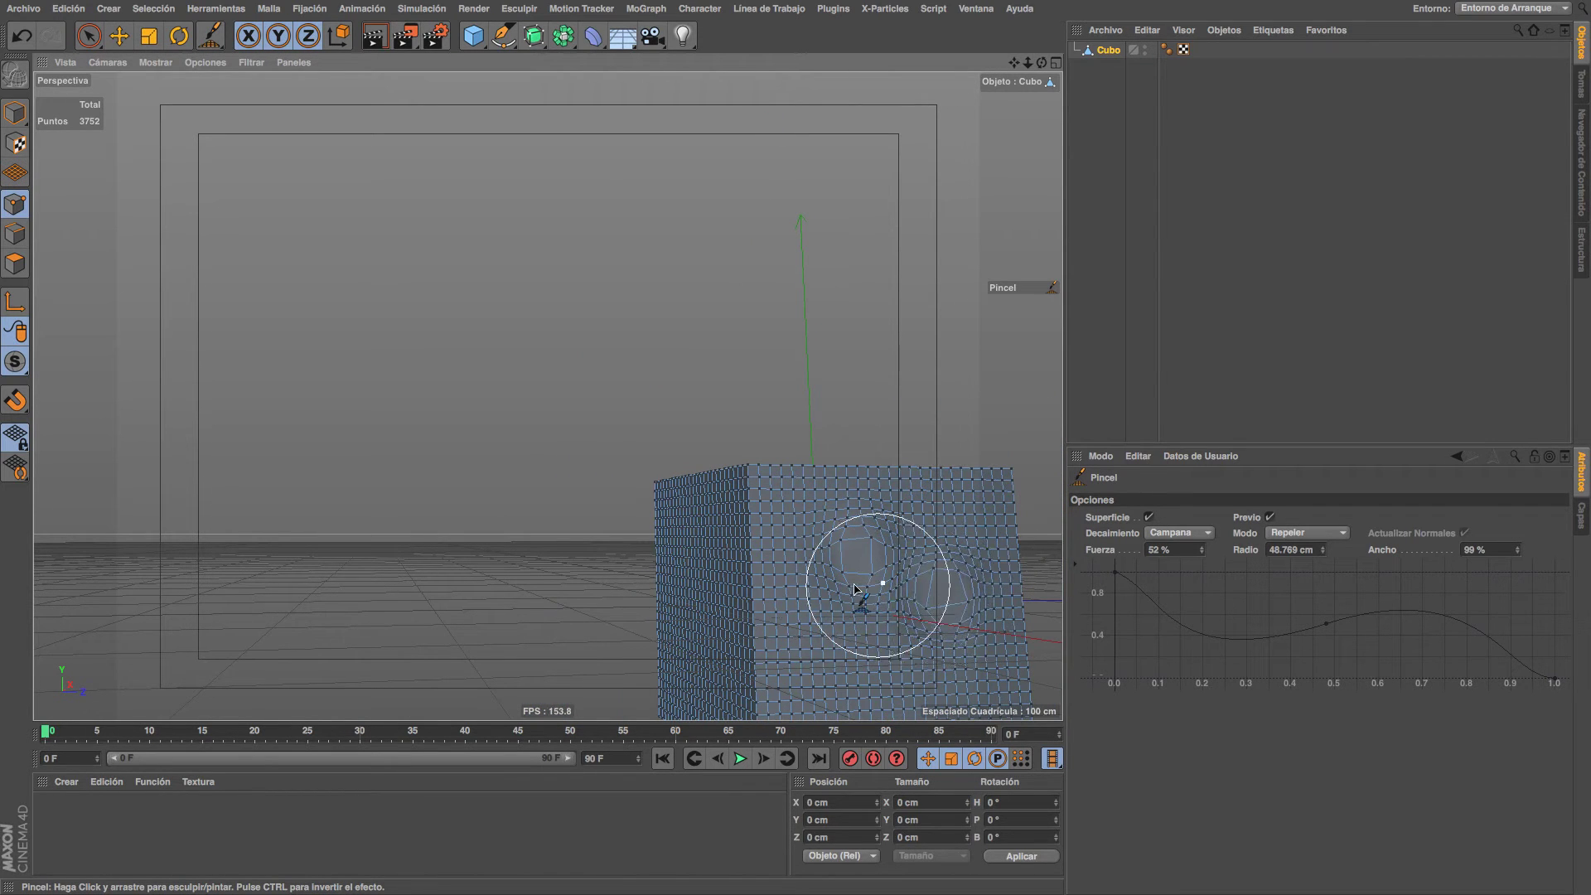
left_click(841, 649)
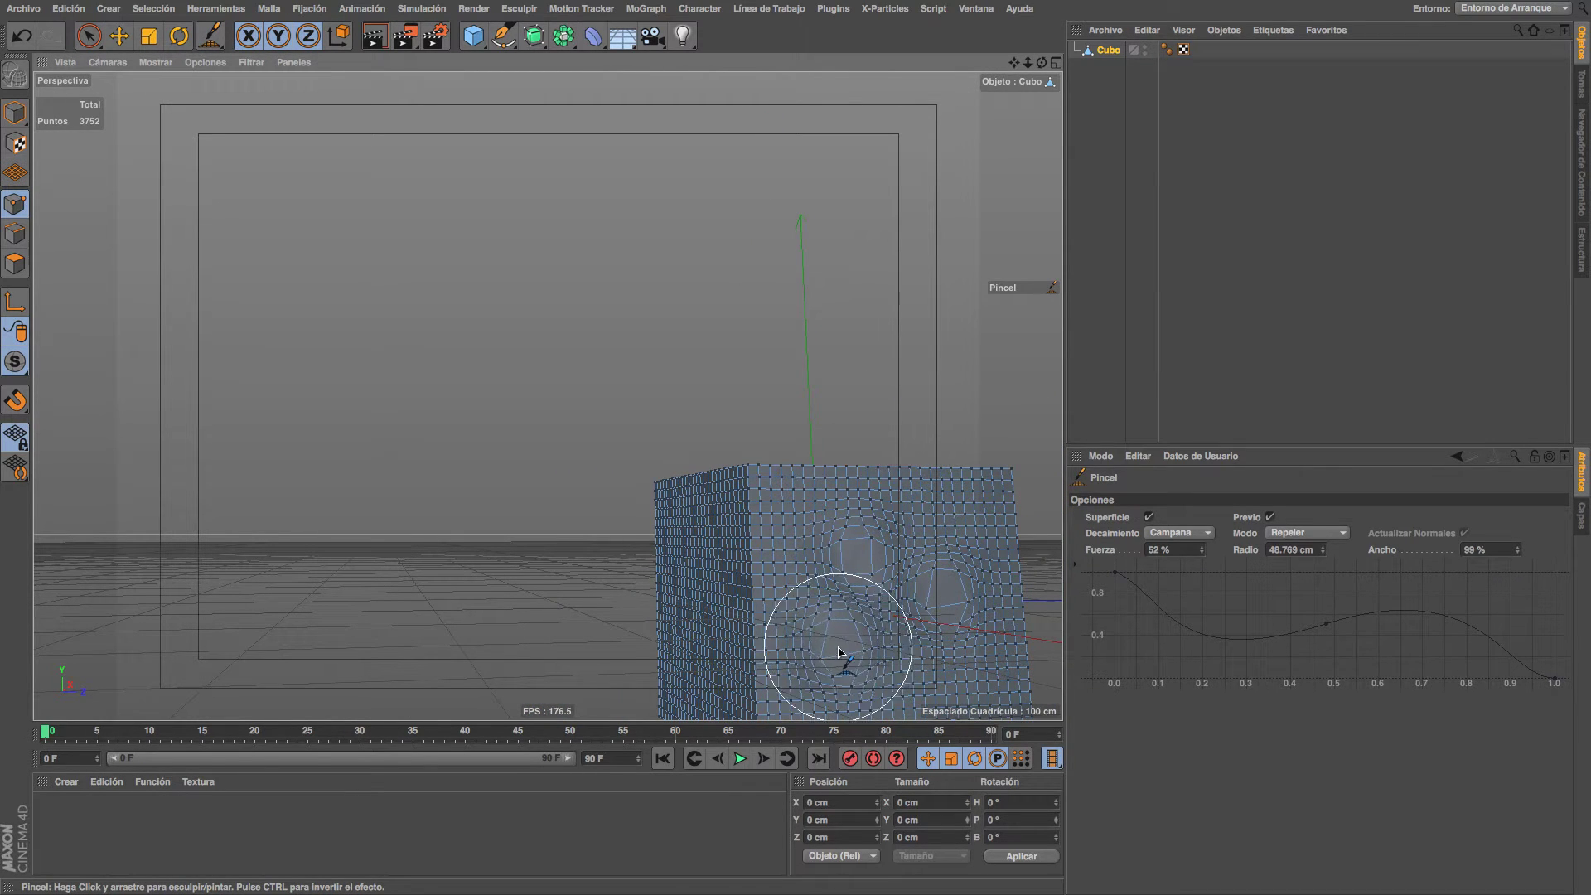
left_click(802, 556)
Undo the repel dimples, then try a Girar twist stroke and undo it too.
key("ctrl+z")
left_click(1317, 533)
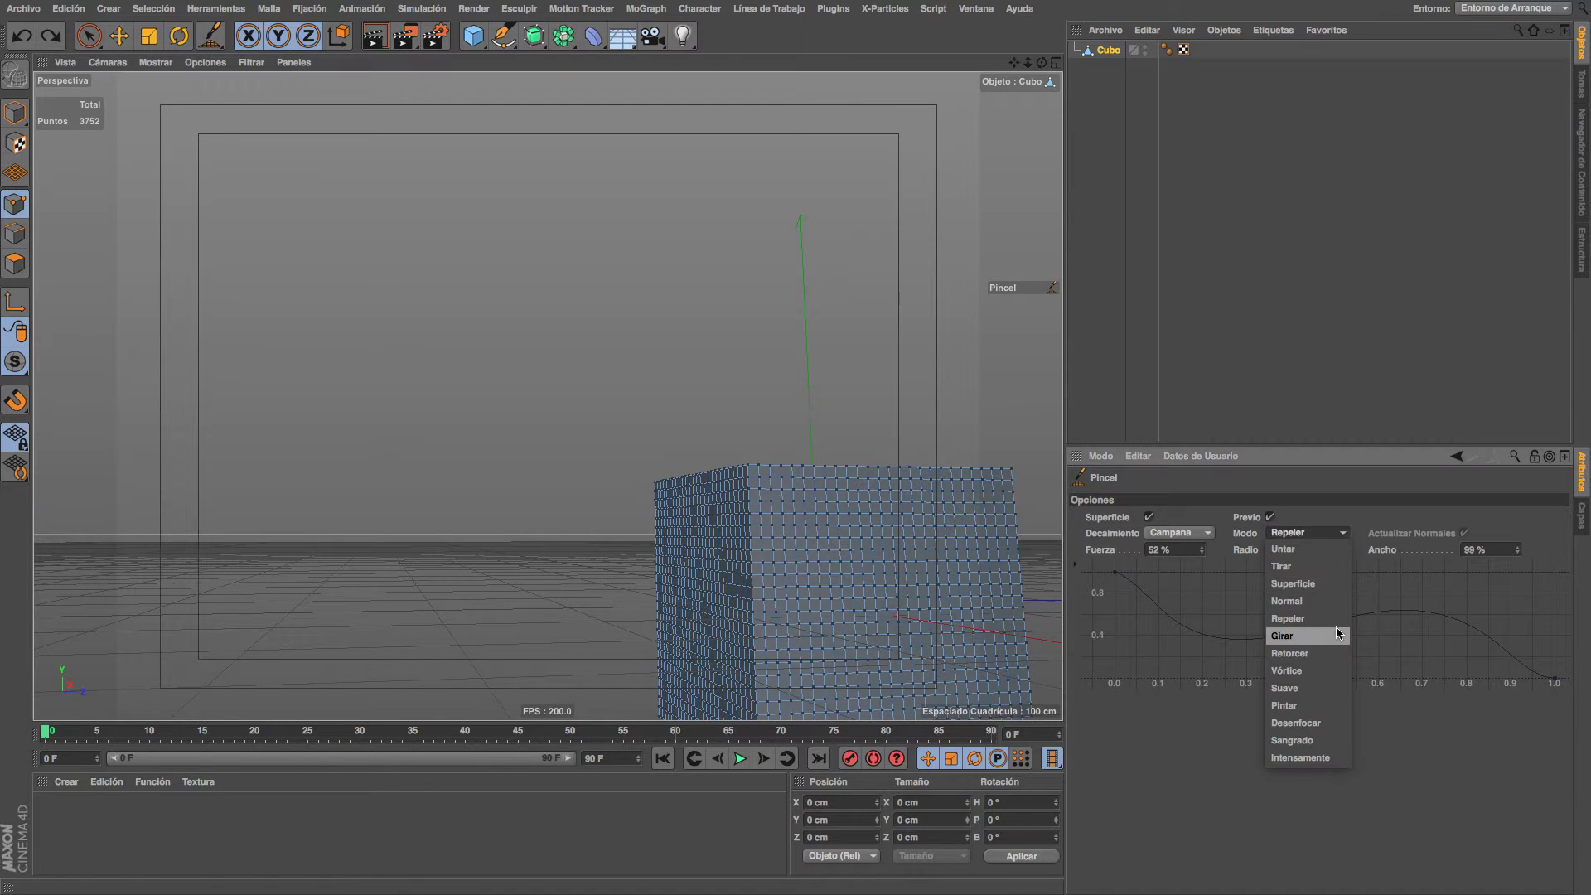
left_click(1333, 636)
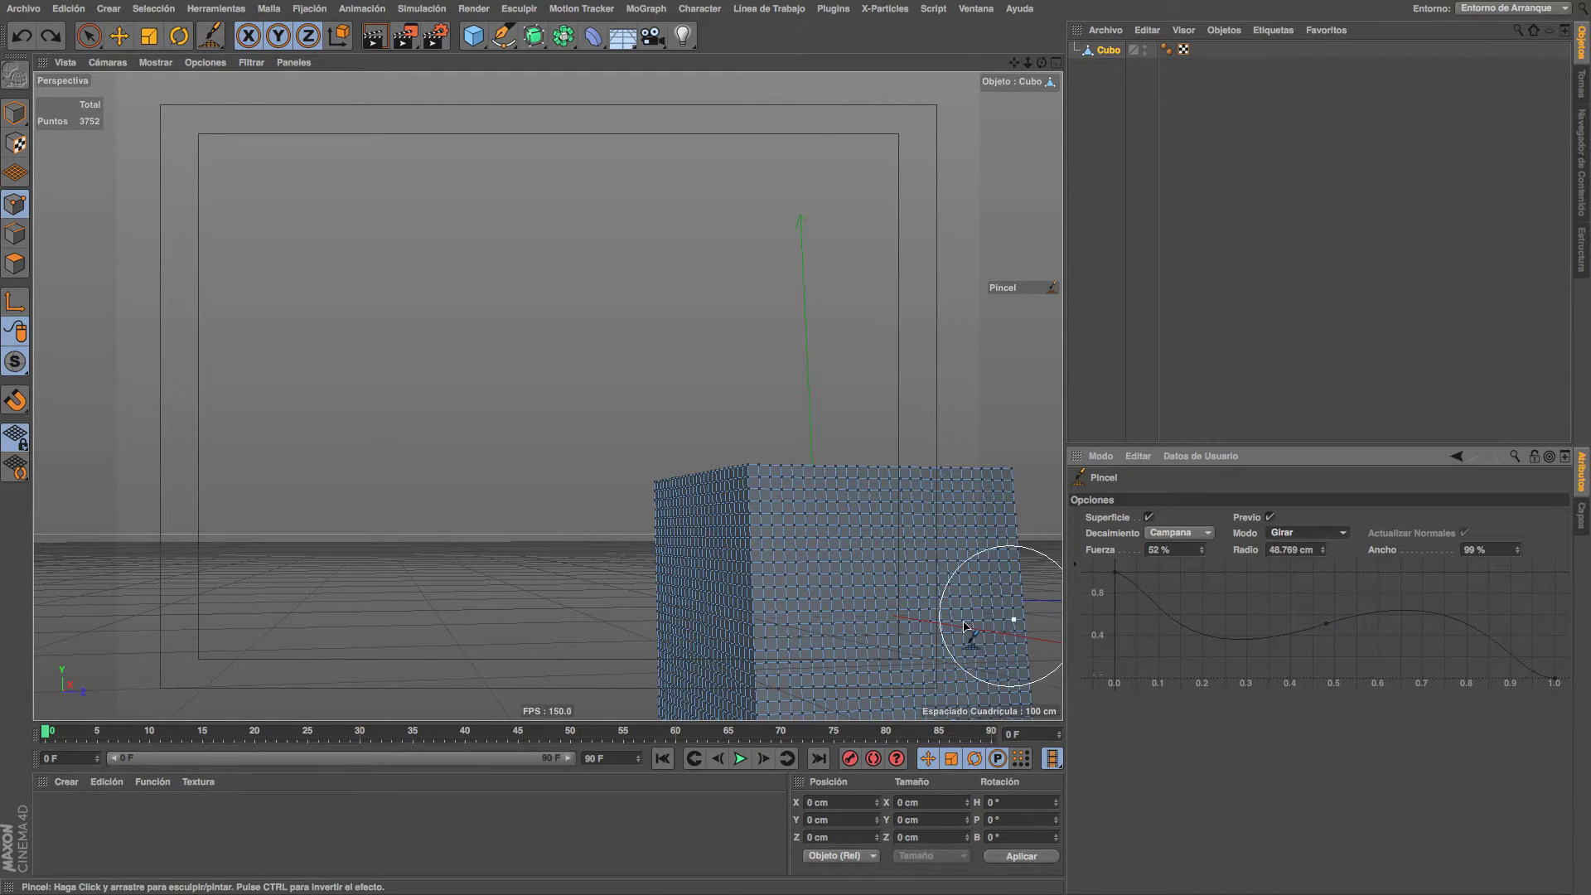
left_click_drag(870, 567, 865, 570)
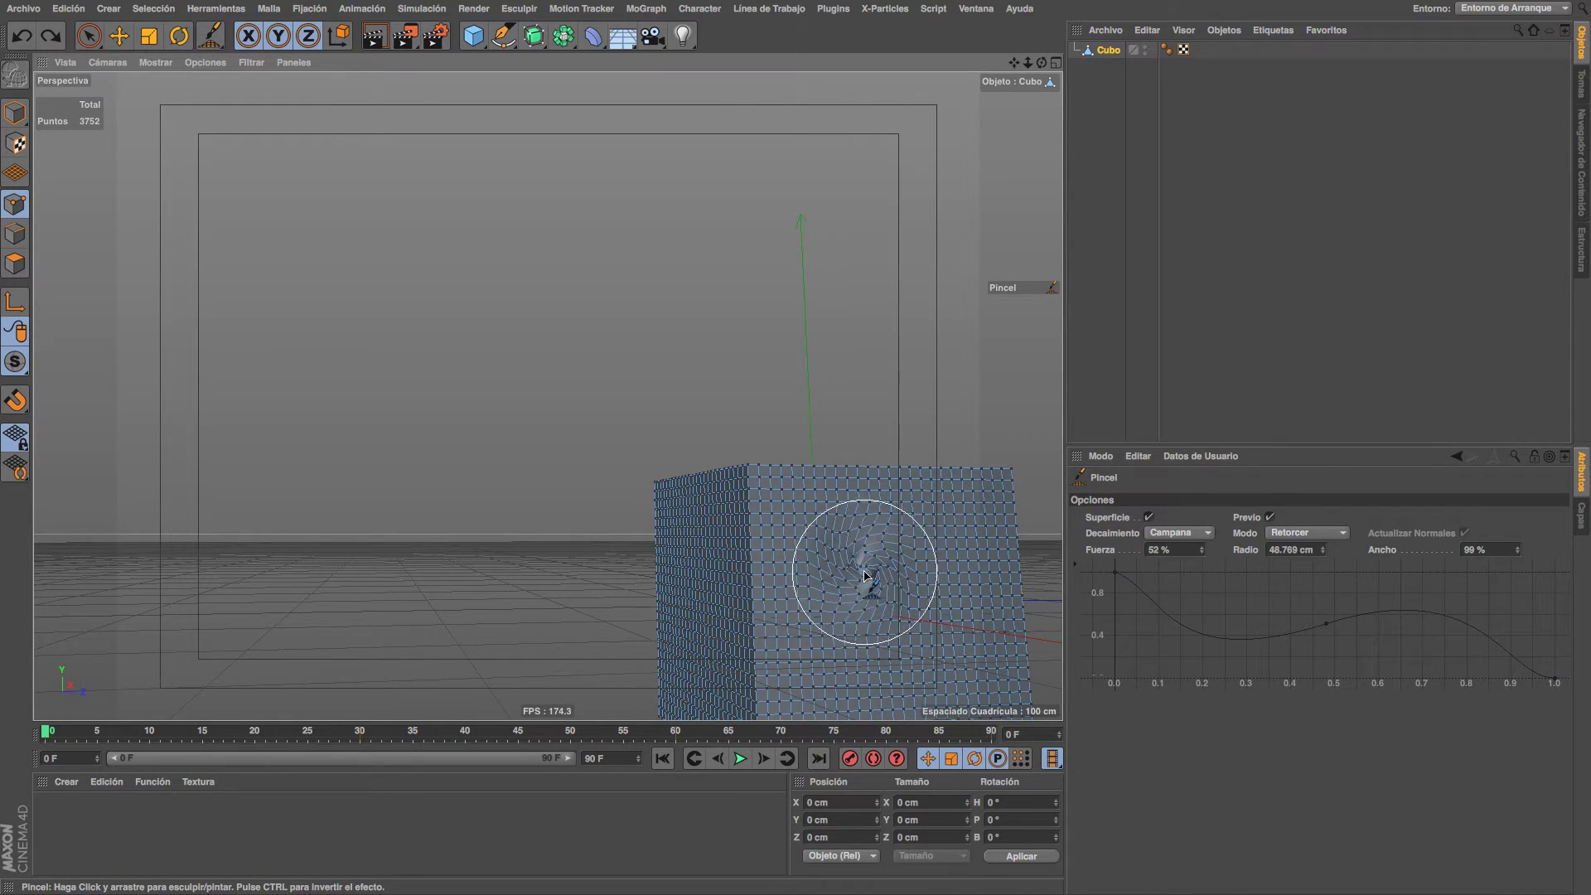
mouse_move(829, 583)
left_mouse_down("alt")
mouse_move(944, 604)
mouse_move(863, 550)
left_mouse_up("alt")
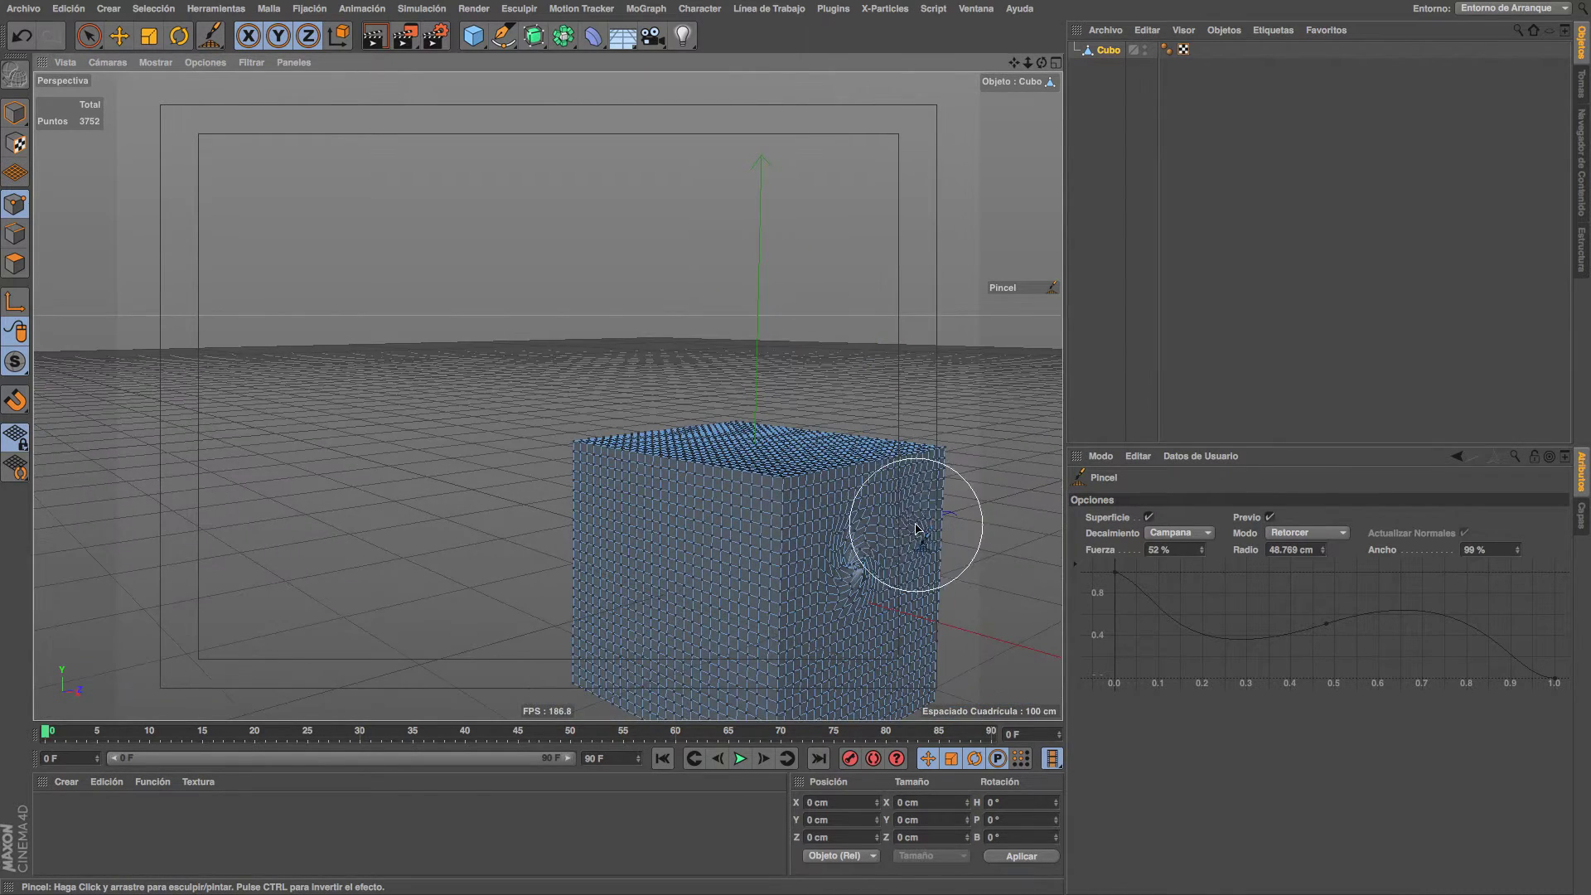
key("ctrl+z")
left_click(1307, 532)
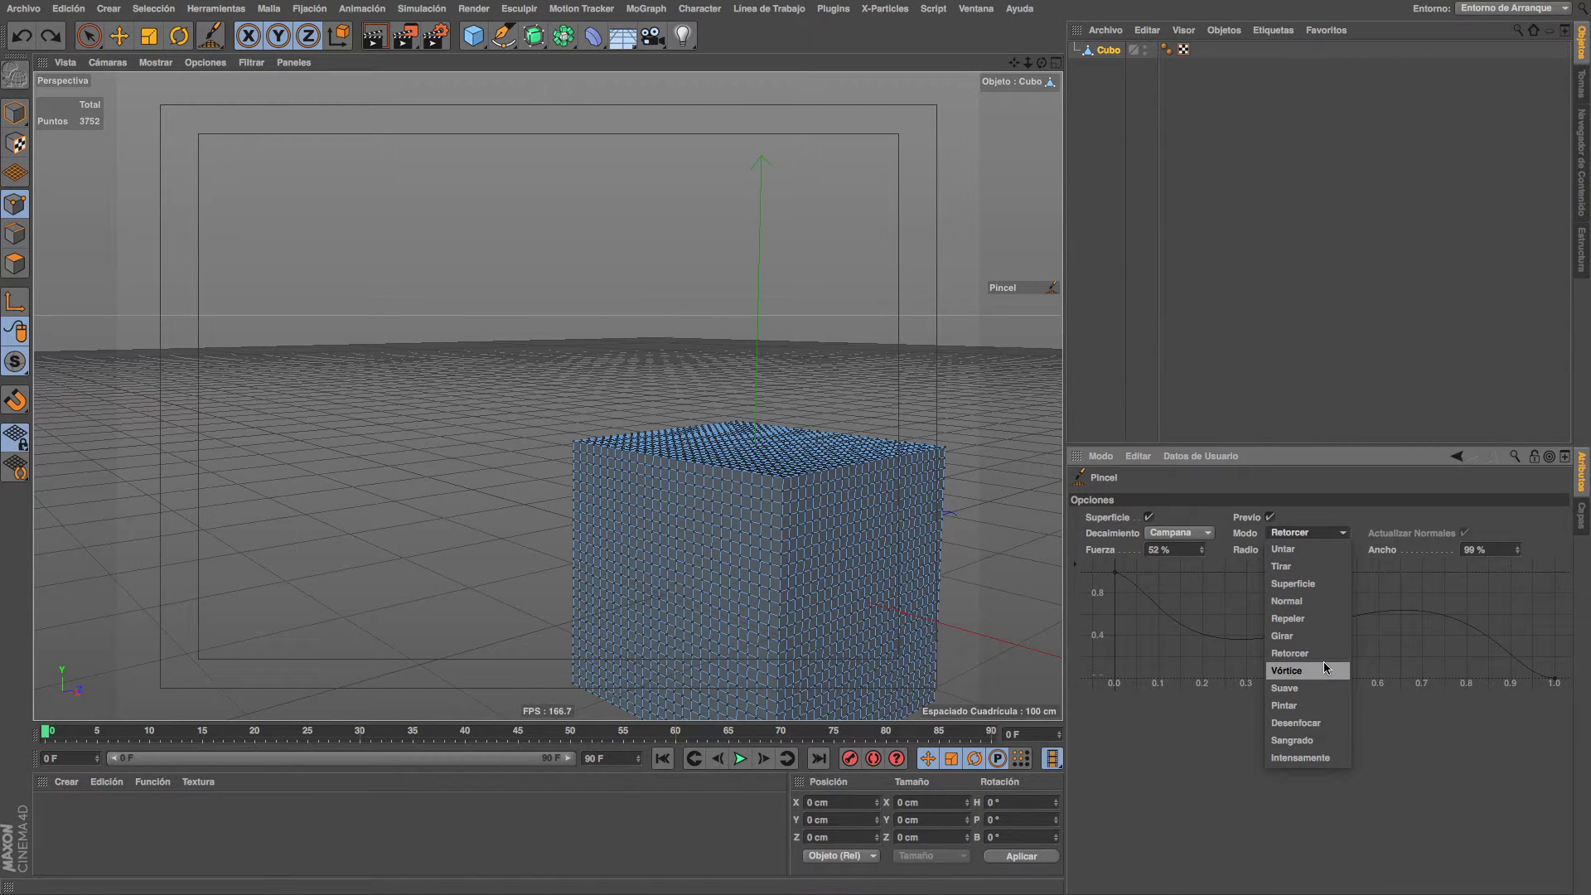
Switch the brush to Vórtice and sculpt a swirled hollow into the cube's front face.
left_click(1324, 669)
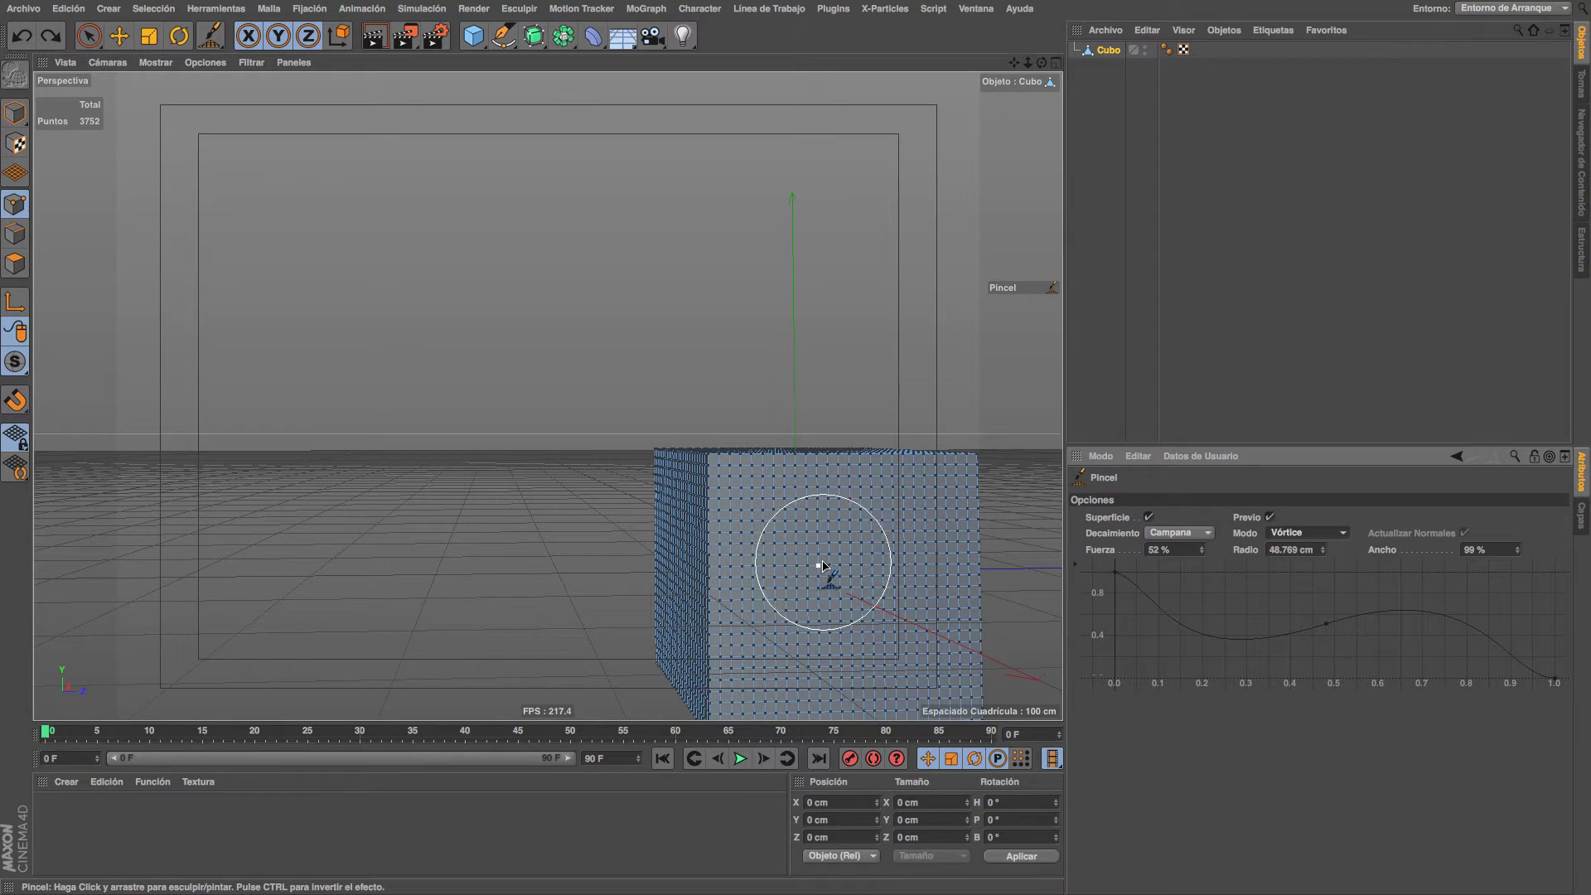
left_click_drag(823, 567, 823, 570)
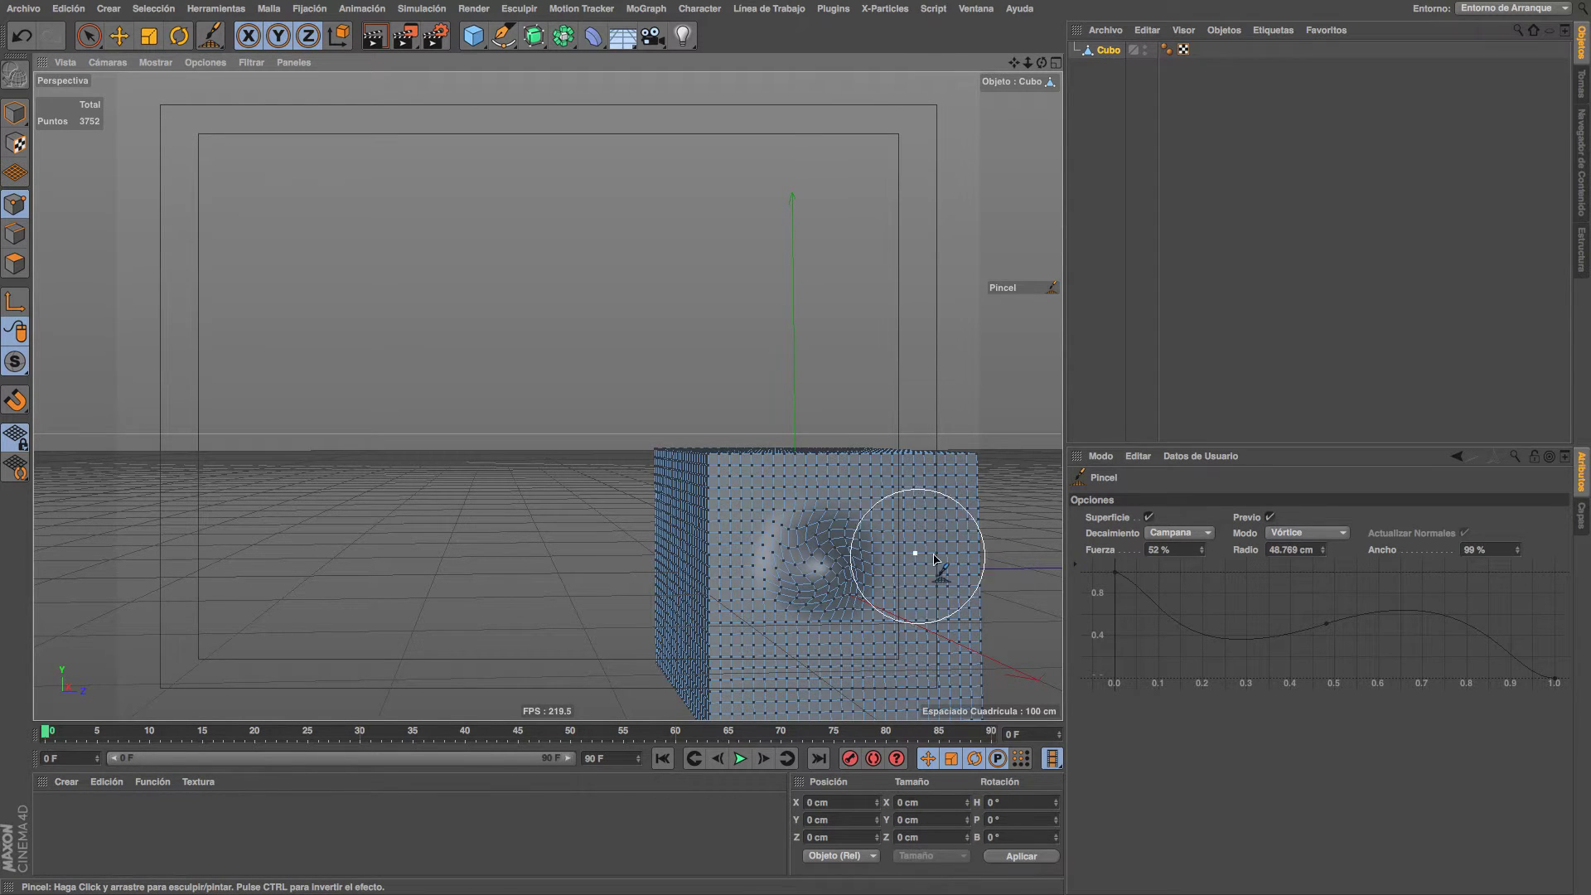
left_click_drag(856, 535, 973, 539, "alt")
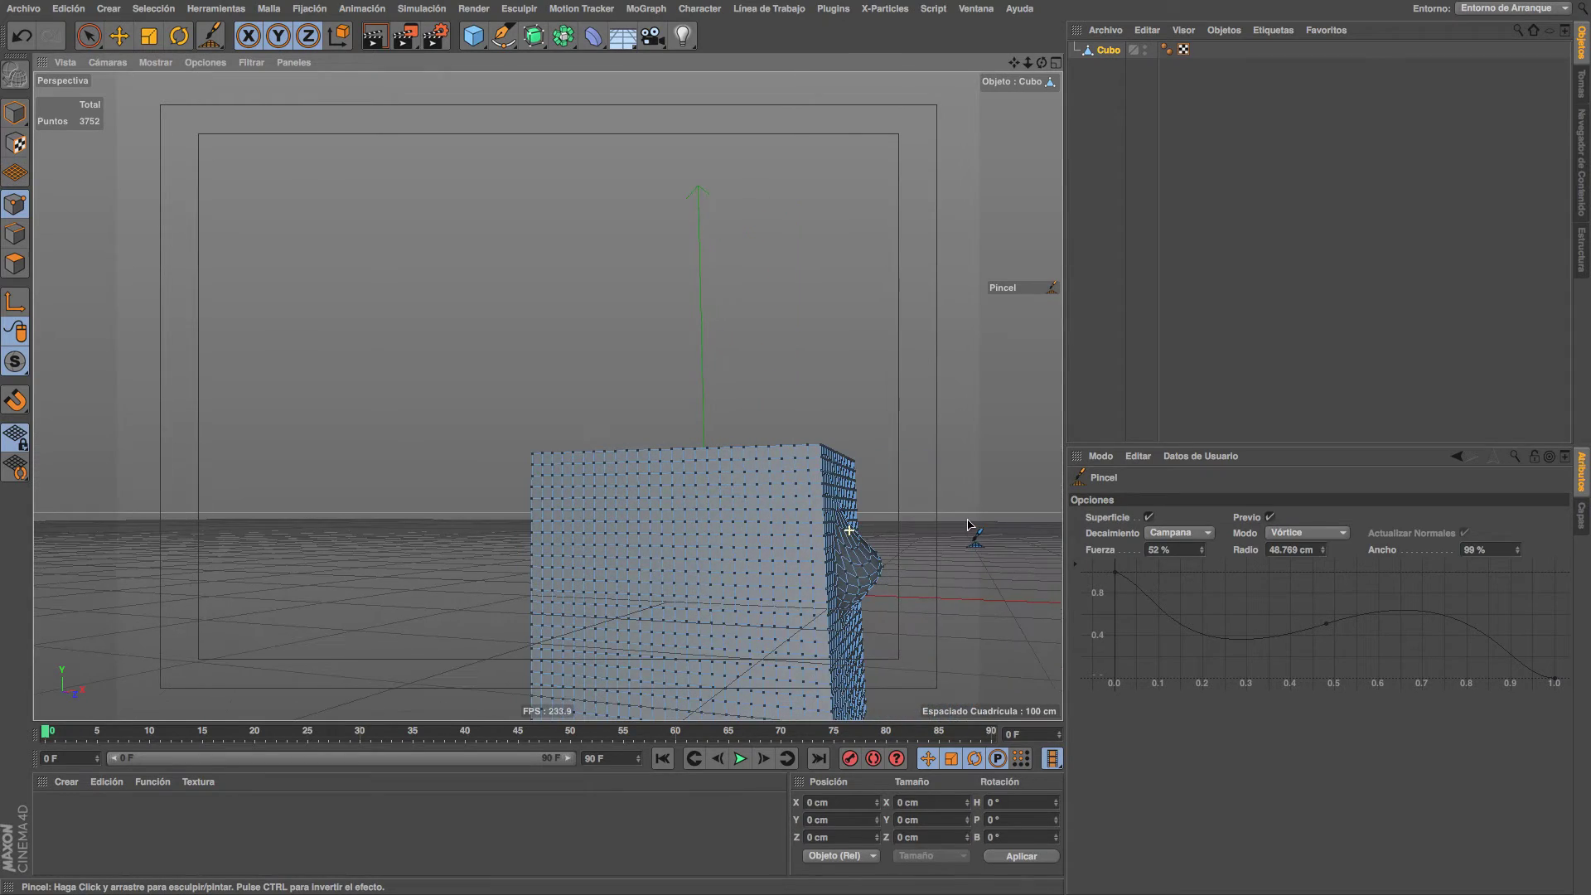
left_click_drag(709, 564, 912, 547)
left_click(1308, 533)
Switch the brush to Suave and smooth out the swirl on the cube's face.
left_click(1337, 695)
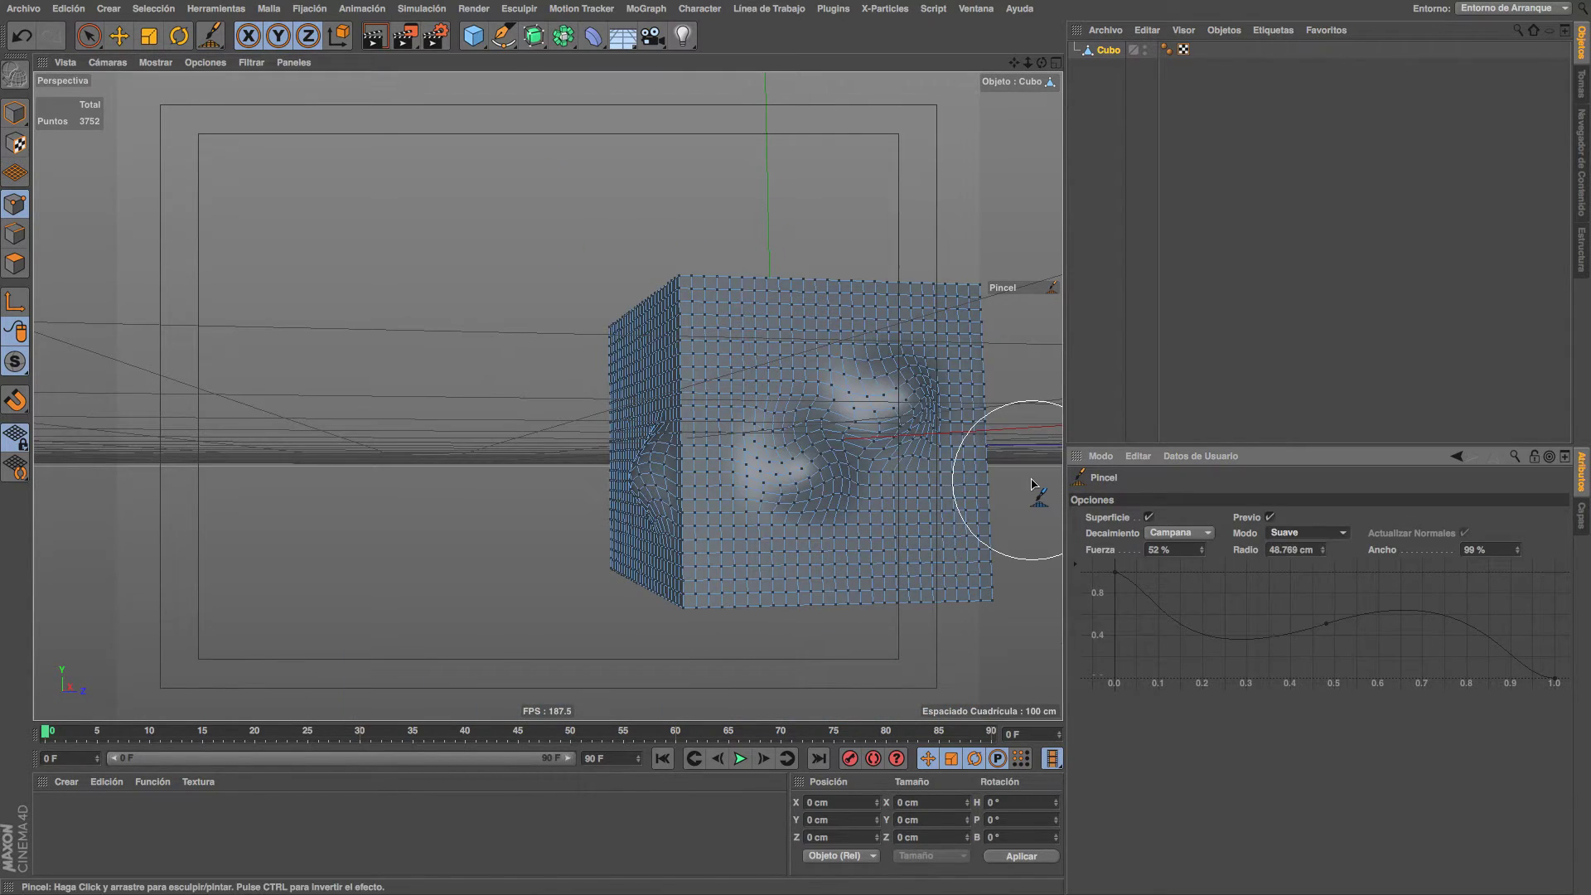
mouse_move(941, 455)
left_mouse_down()
mouse_move(871, 419)
mouse_move(810, 461)
mouse_move(817, 480)
mouse_move(859, 473)
mouse_move(781, 462)
mouse_move(817, 473)
mouse_move(897, 408)
mouse_move(838, 462)
mouse_move(746, 473)
mouse_move(840, 461)
mouse_move(774, 461)
mouse_move(836, 455)
mouse_move(902, 393)
mouse_move(747, 419)
mouse_move(835, 362)
left_mouse_up()
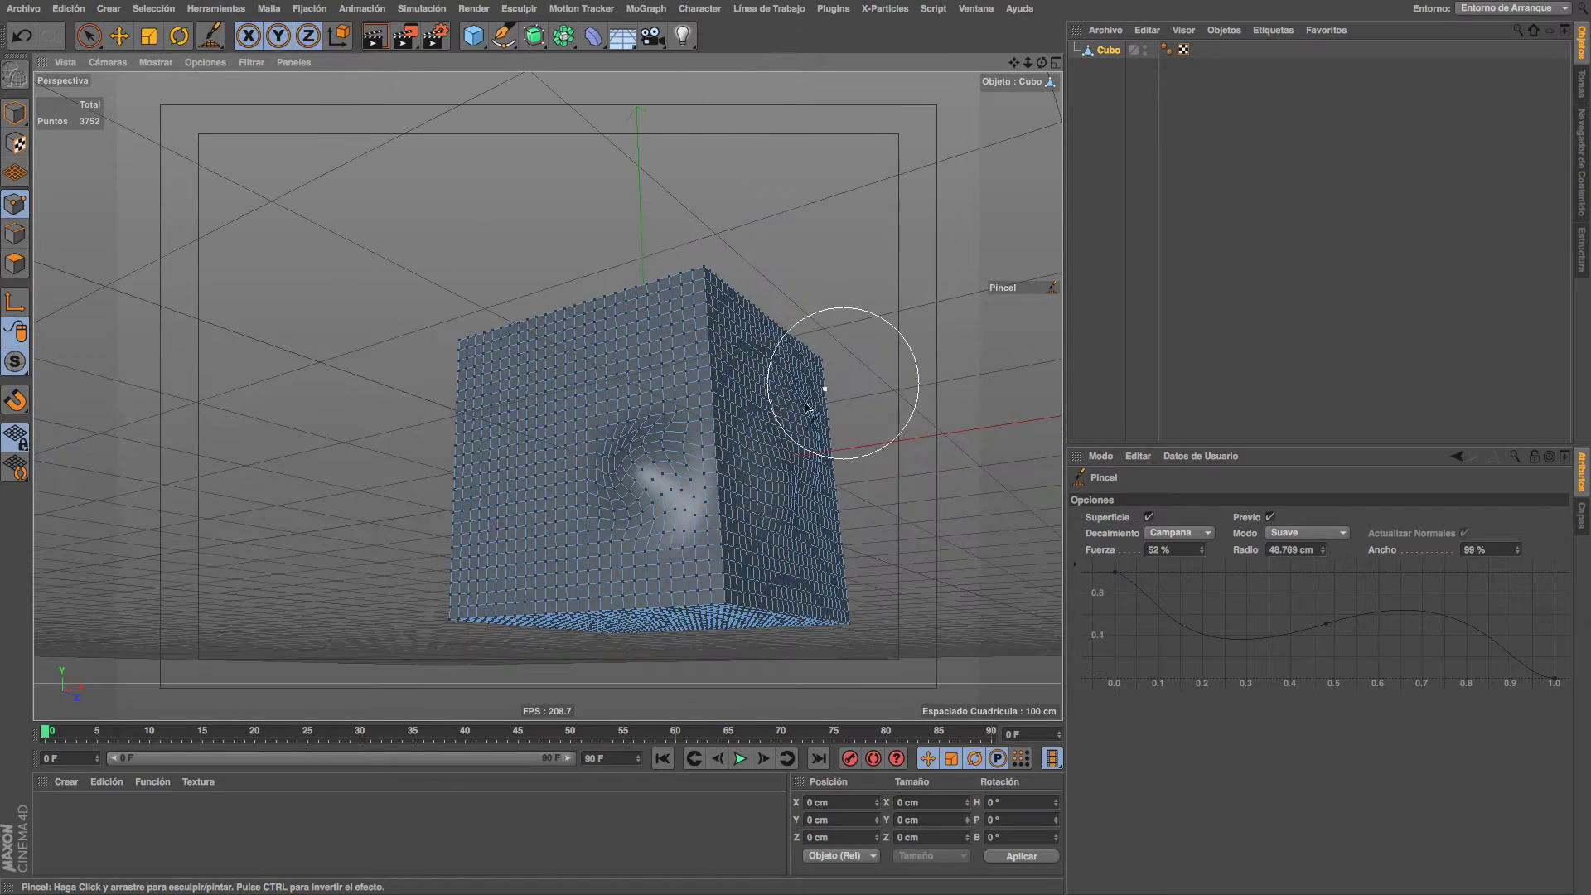
left_click_drag(633, 483, 637, 489)
left_click(1513, 8)
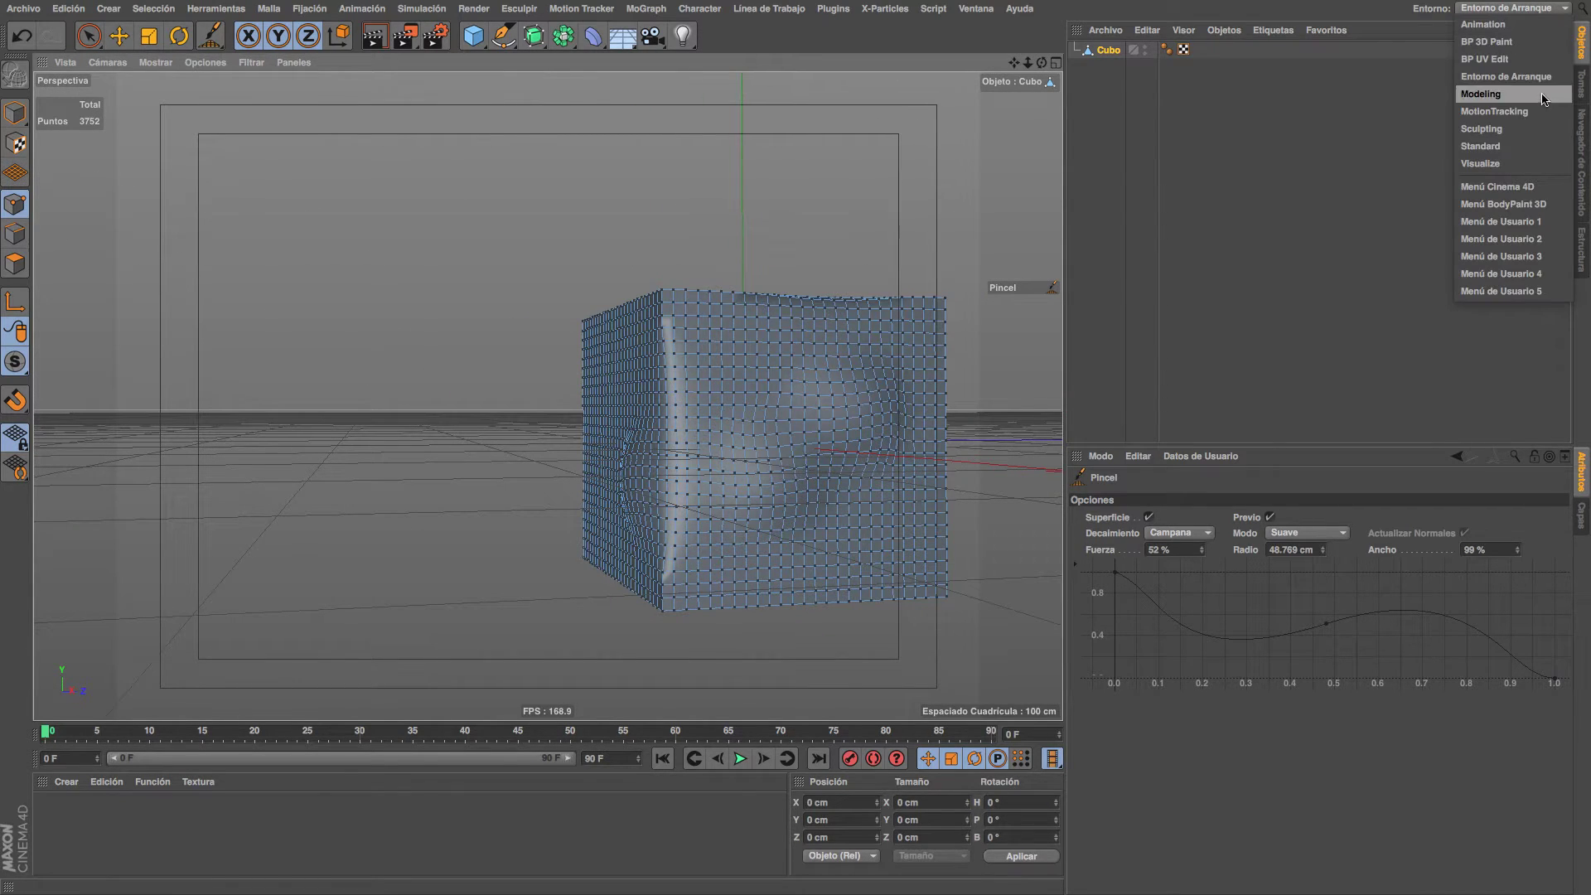
Switch the Entorno layout to Sculpting, browse its tools, then return to Standard.
left_click(1484, 128)
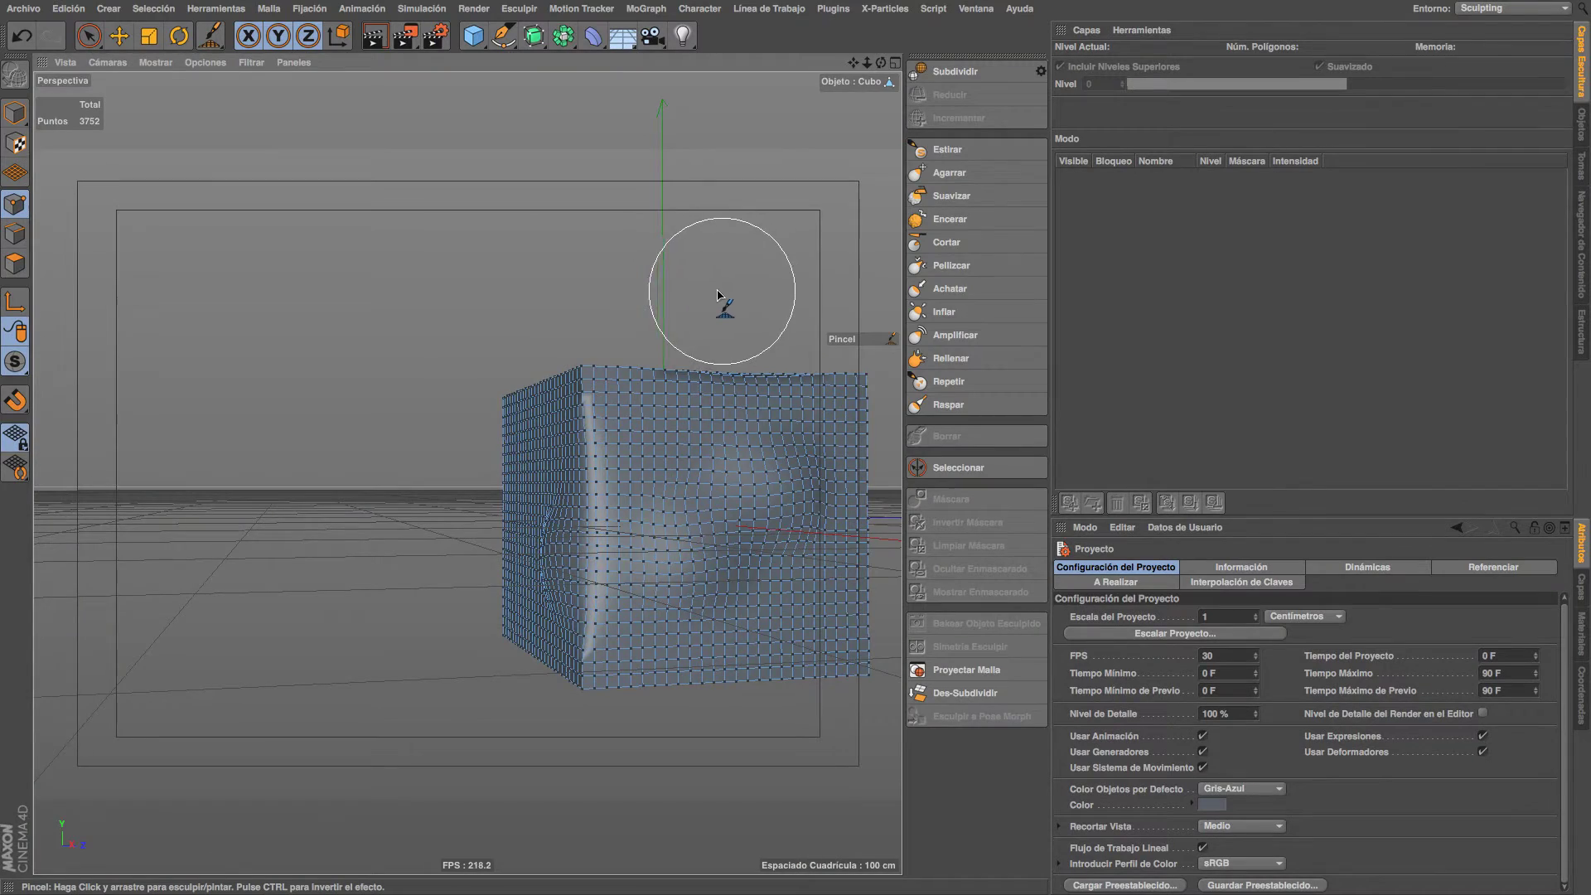
mouse_move(721, 306)
left_mouse_down("alt")
mouse_move(536, 249)
mouse_move(538, 325)
mouse_move(856, 333)
left_mouse_up("alt")
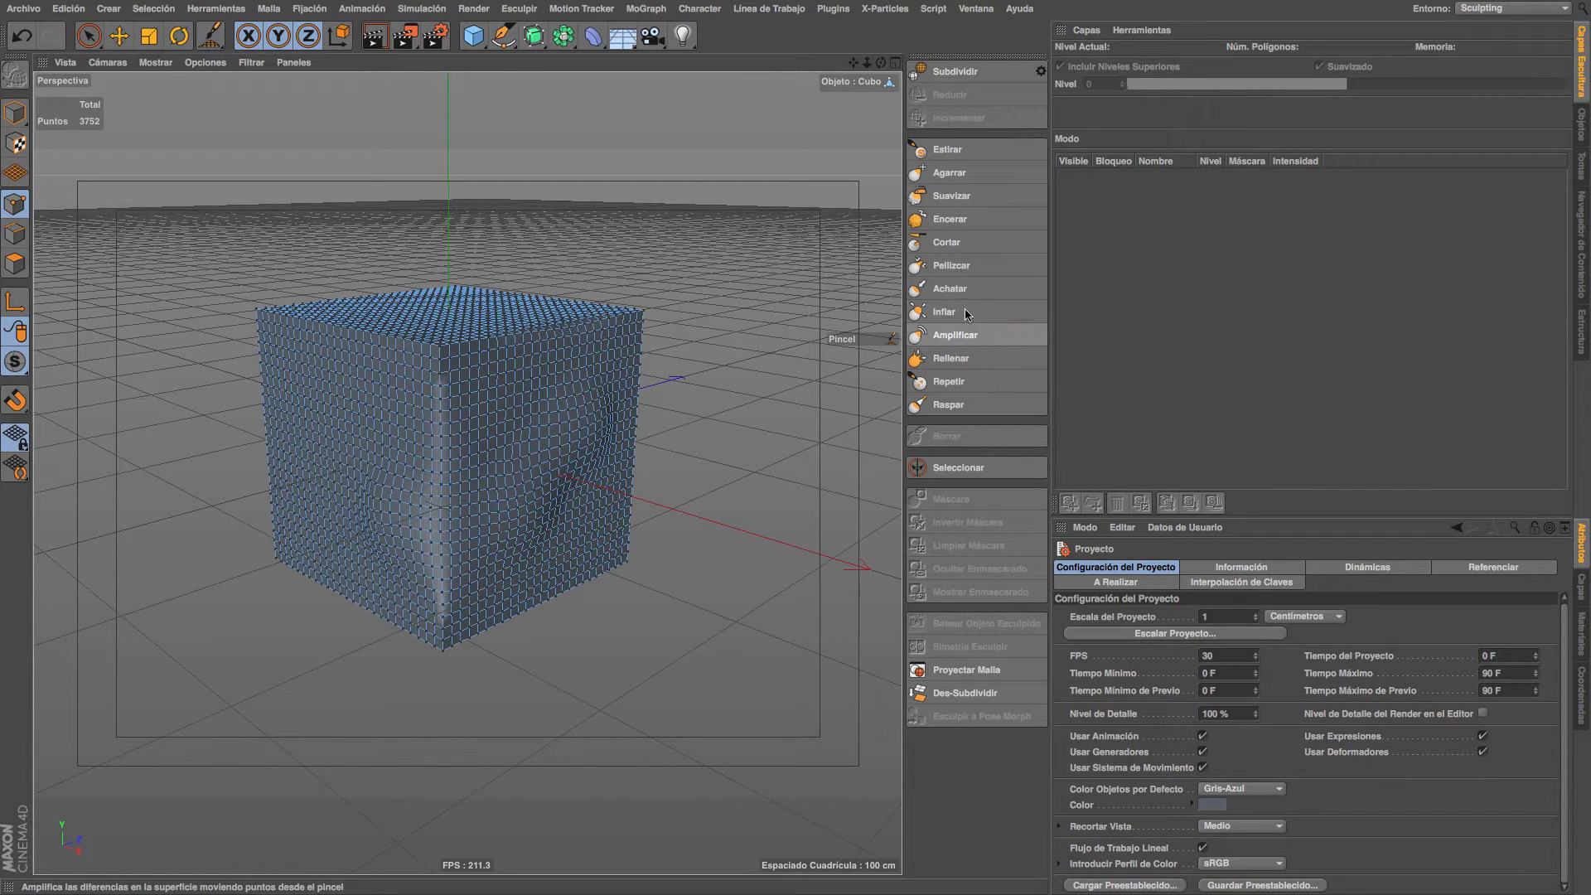
left_click(953, 320)
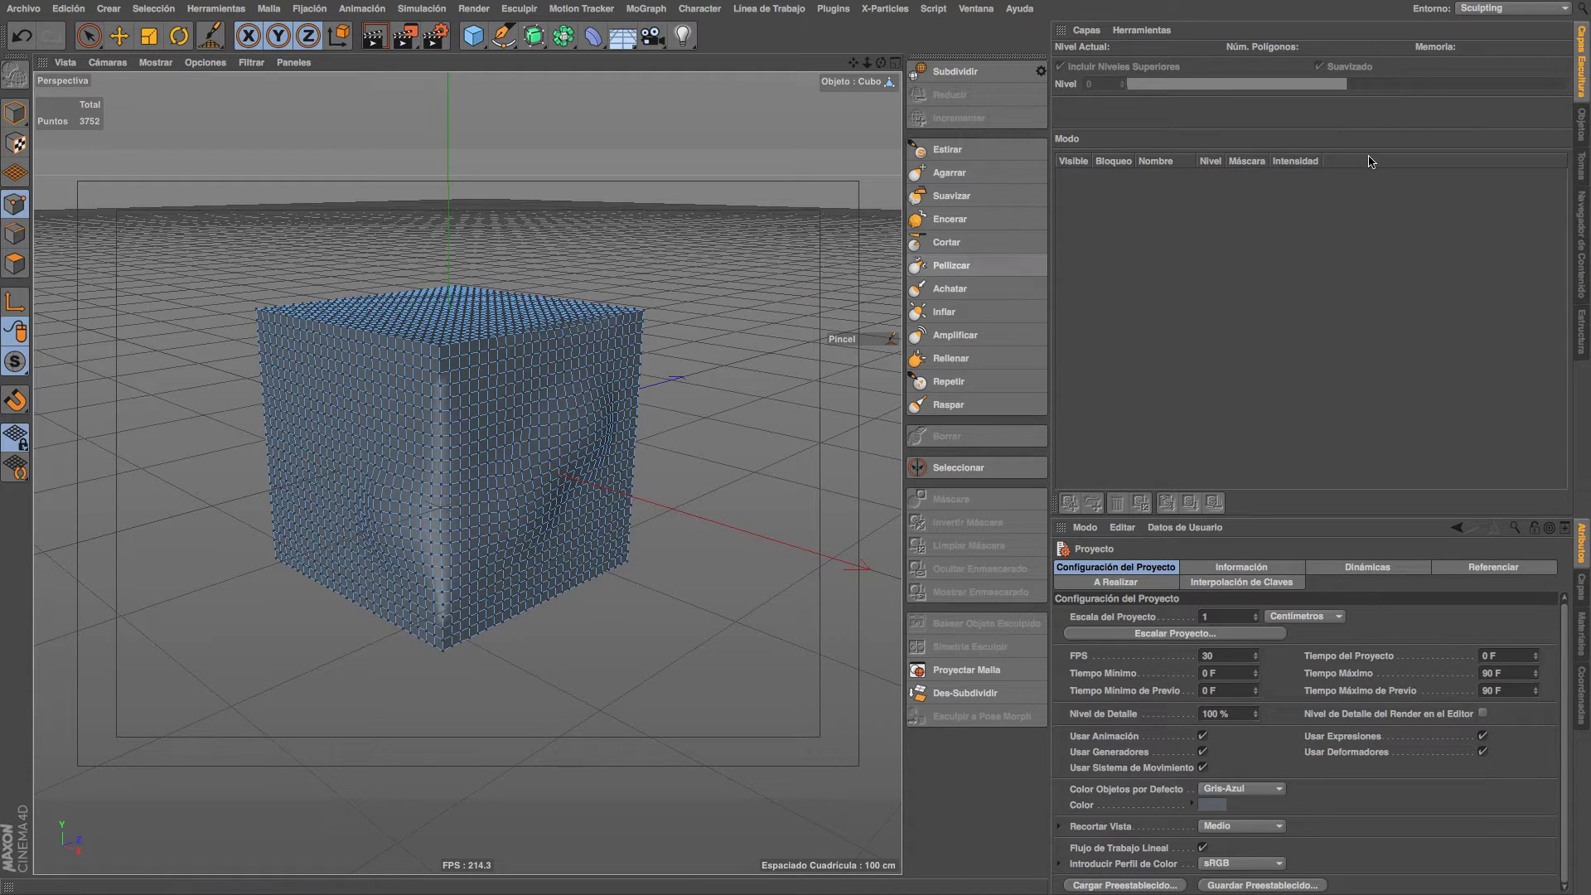
left_click(1545, 8)
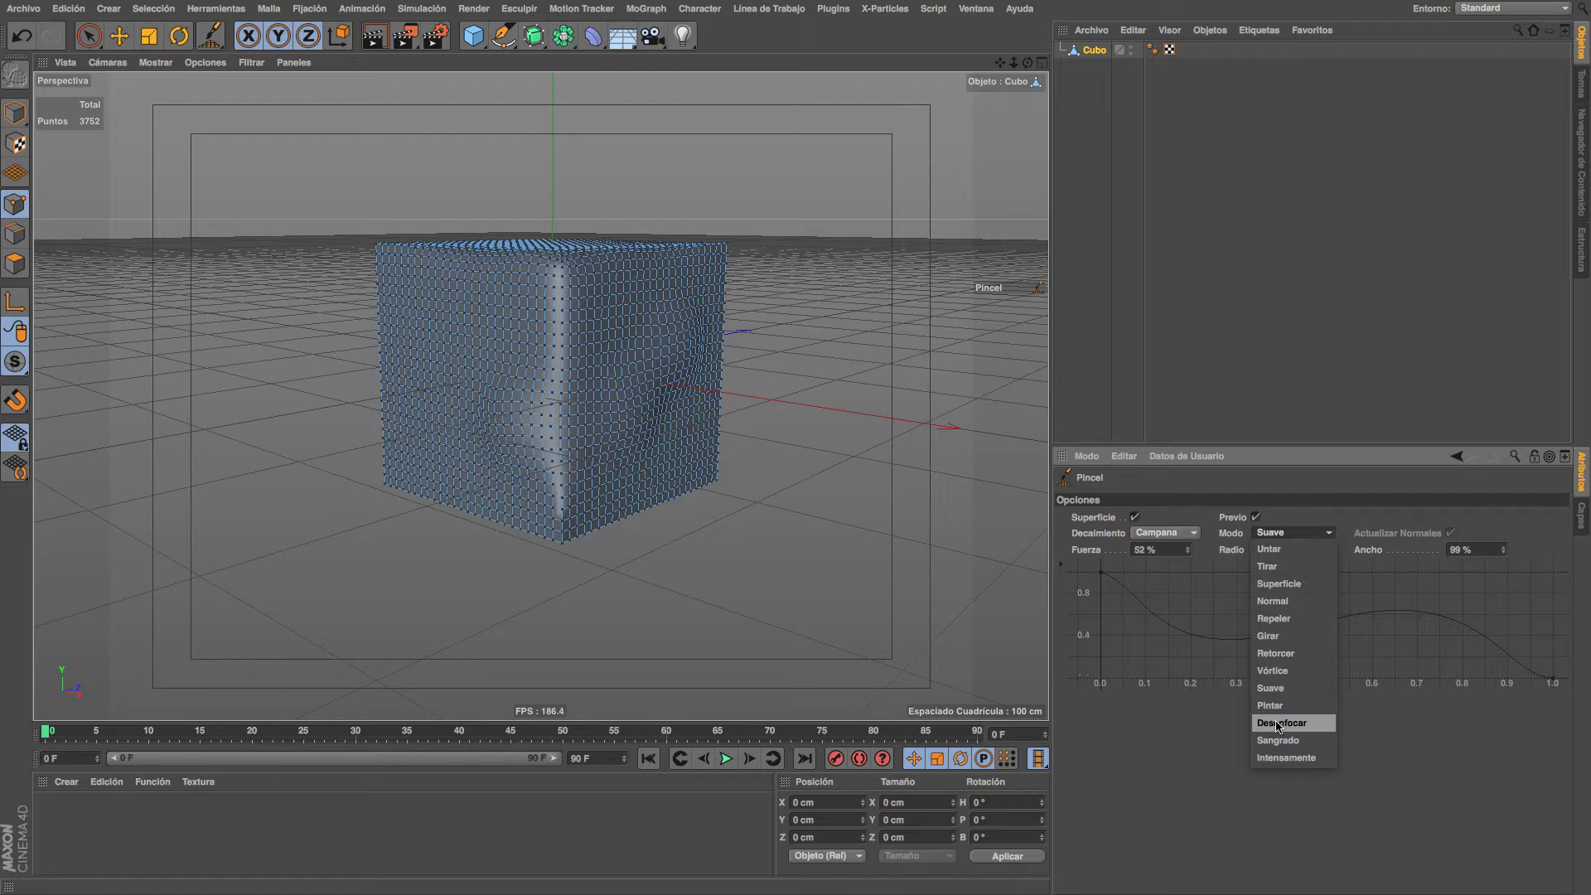
Assign vertex weights to Cubo via Selección > Asignar Peso de Vértices, keeping the default value.
left_click(94, 32)
left_click(272, 10)
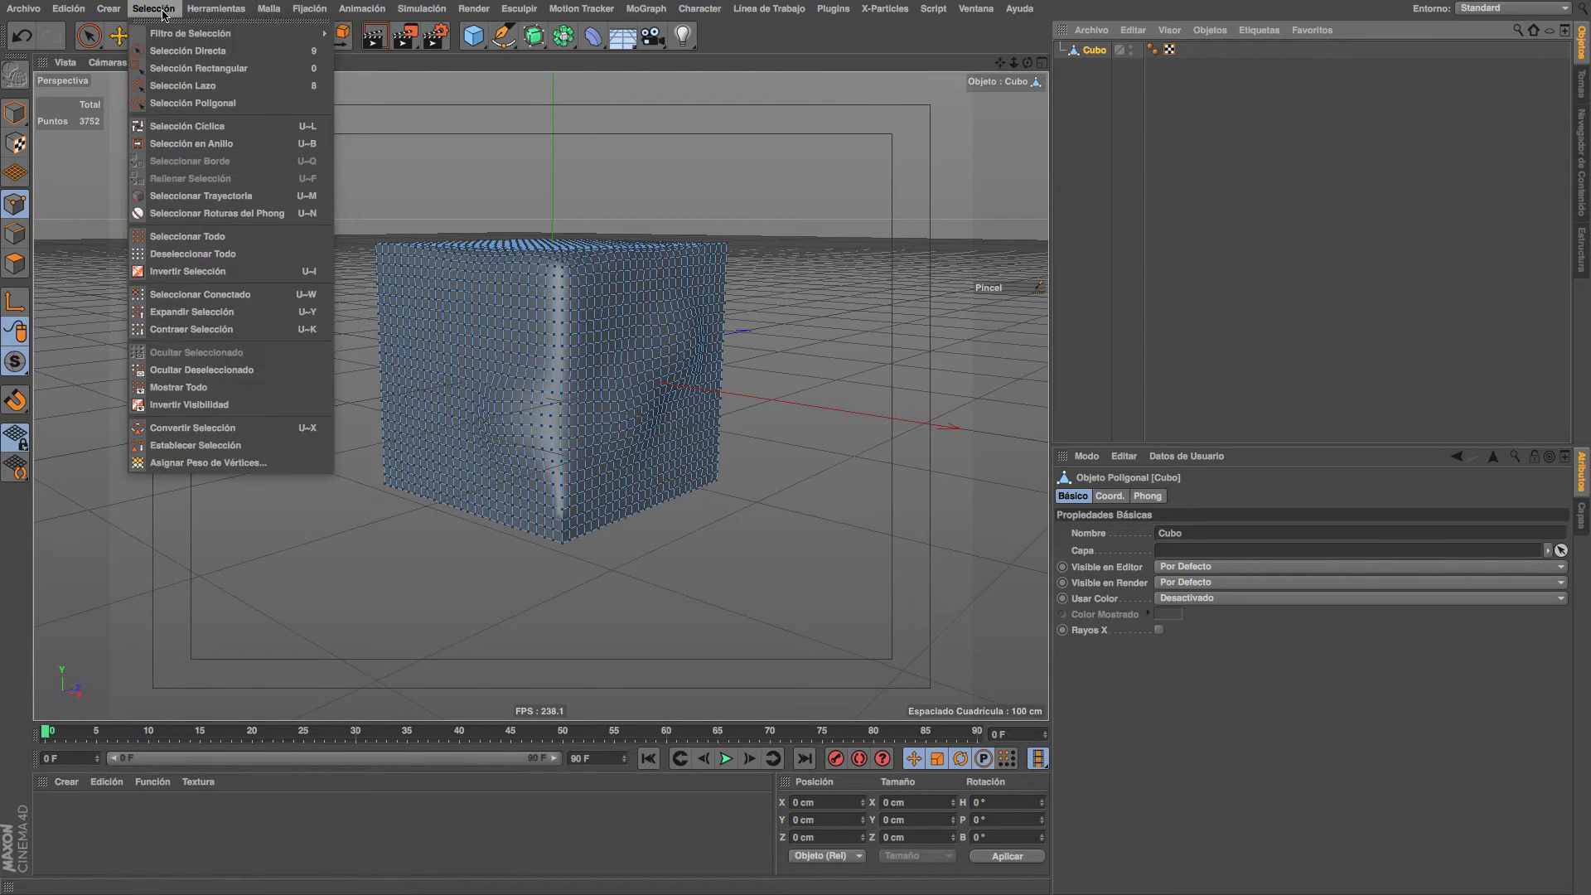
left_click(205, 465)
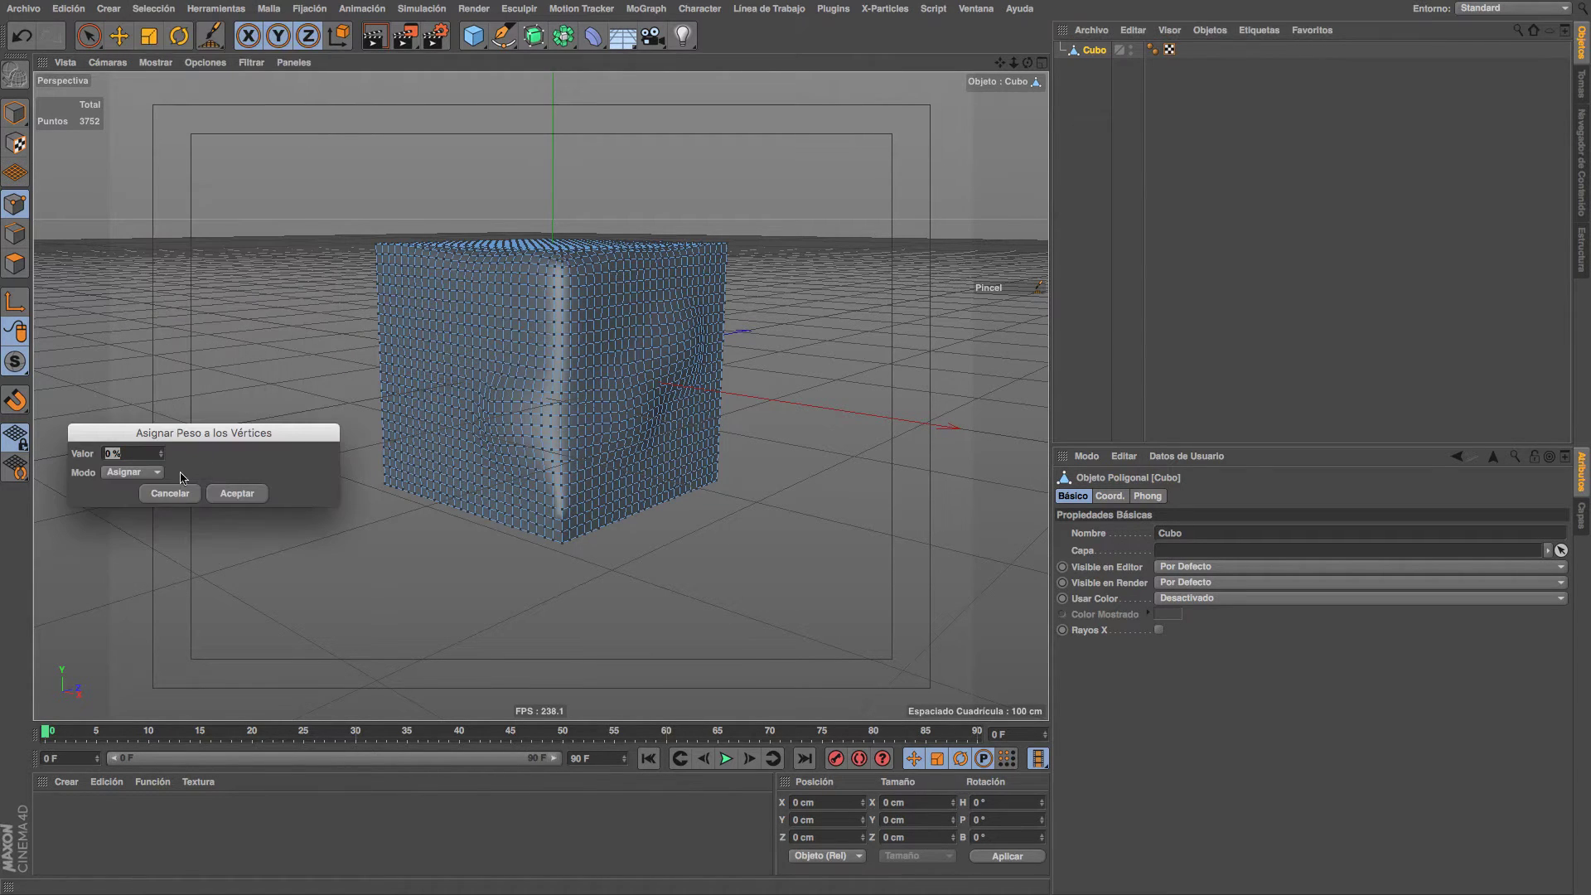
left_click(238, 494)
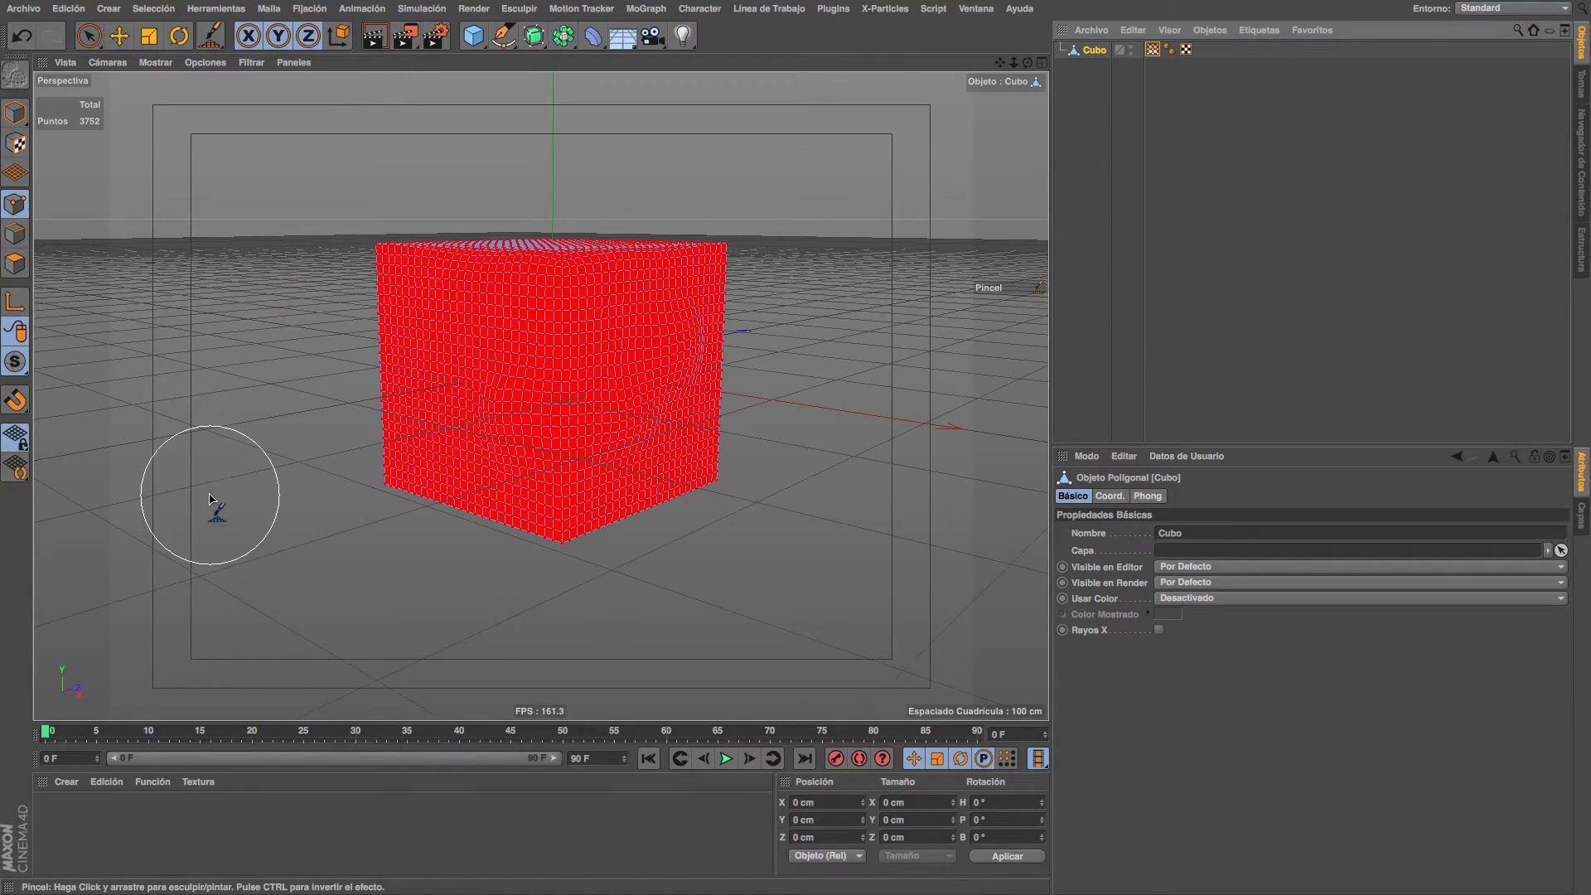
Paint weight onto the cube's top corner and down its front face toward the bottom corner.
scroll(489, 282, "up", 3)
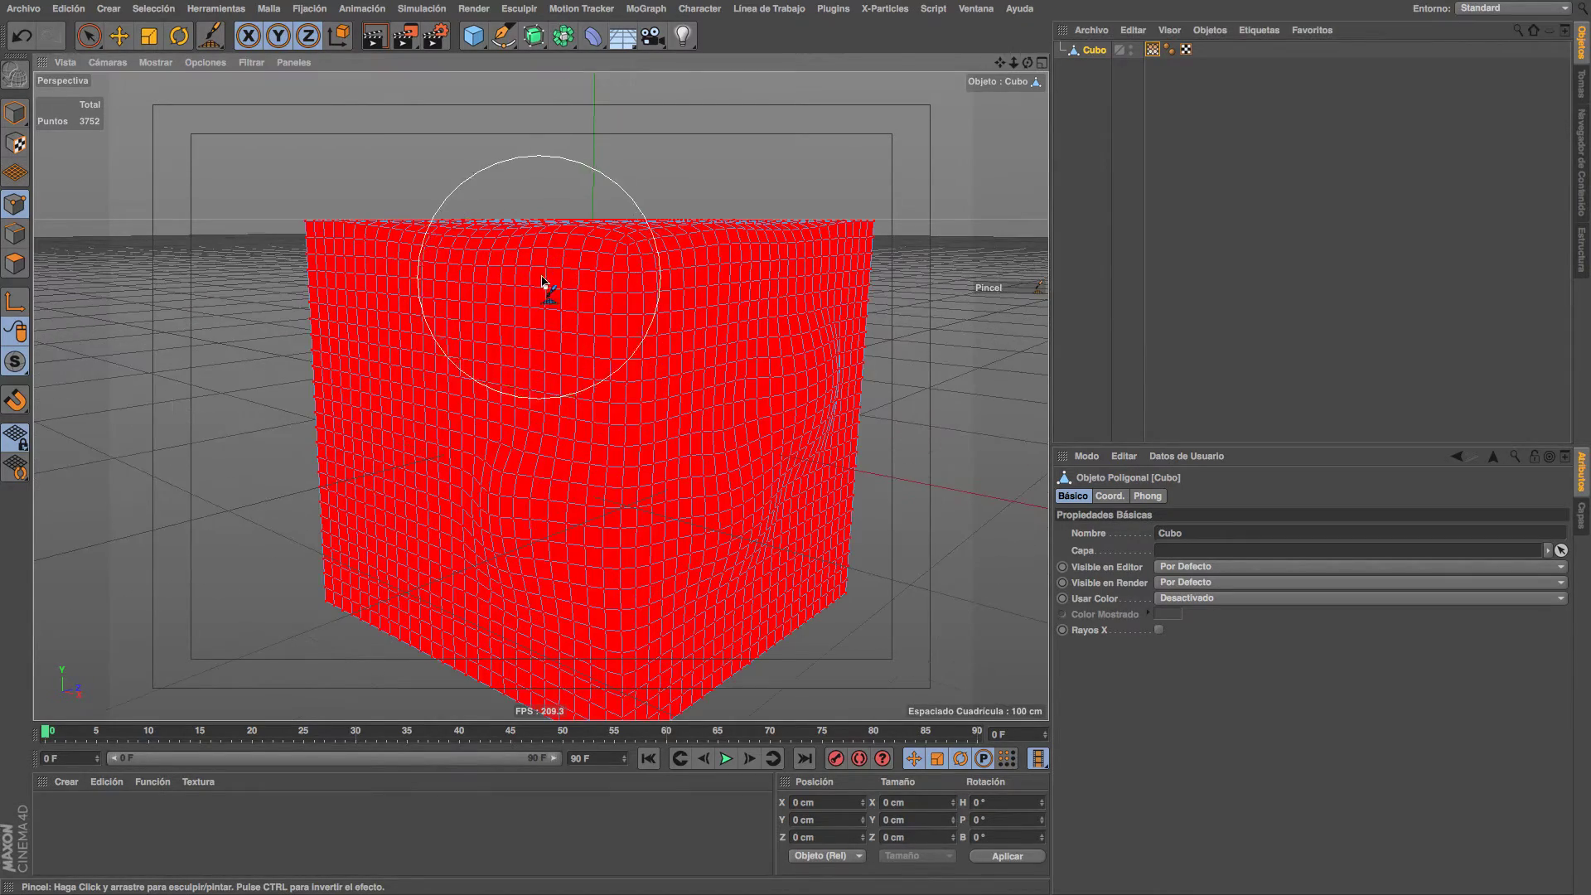
mouse_move(590, 259)
left_mouse_down("alt")
mouse_move(511, 296)
mouse_move(557, 302)
mouse_move(569, 285)
left_mouse_up("alt")
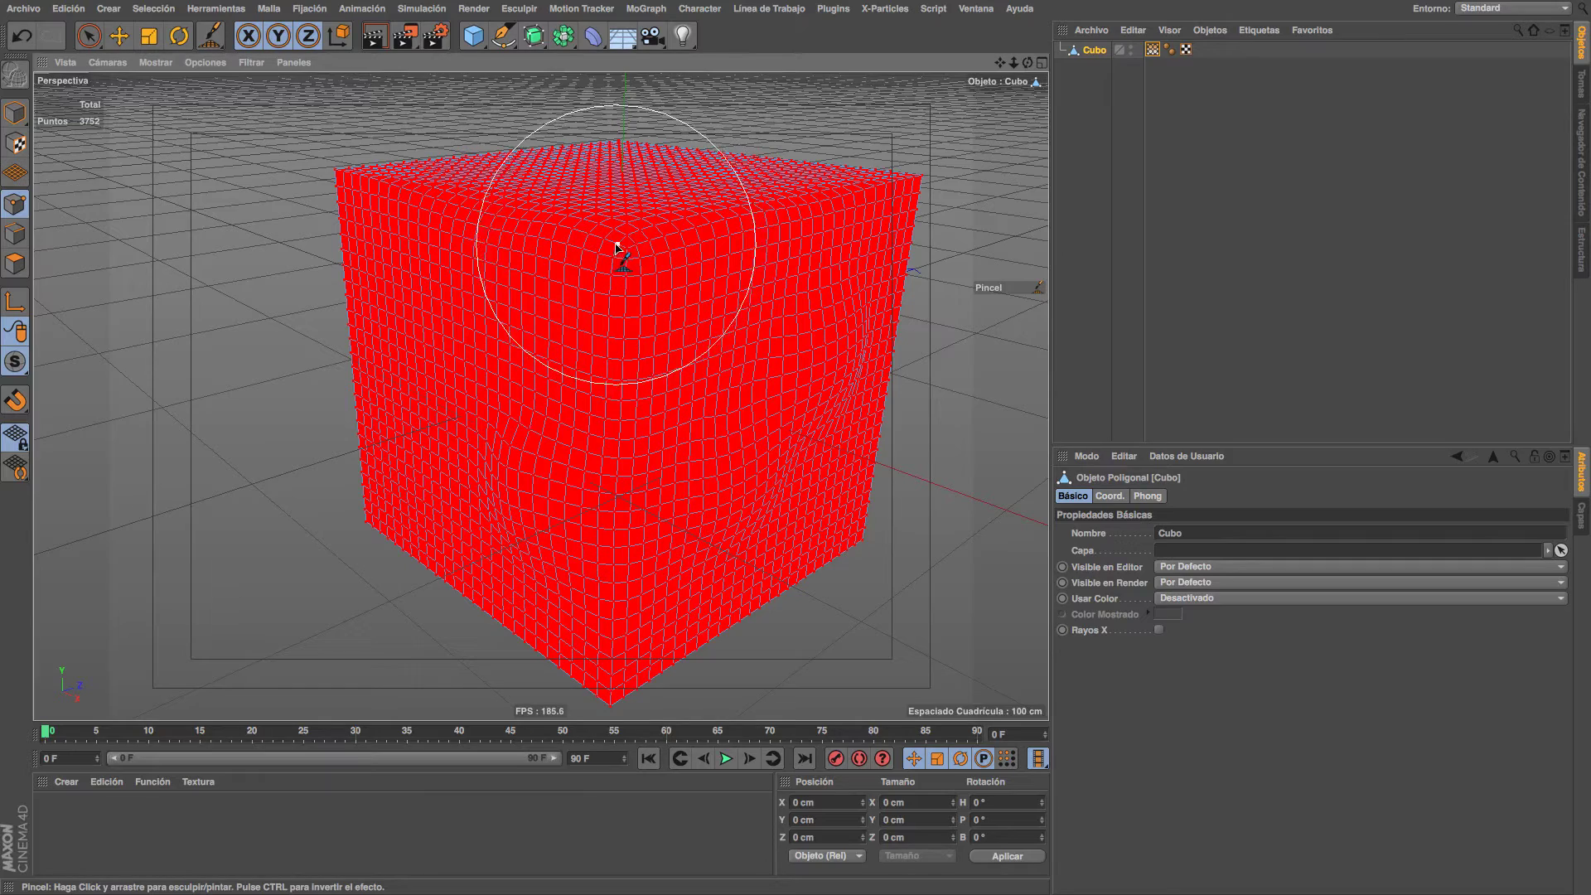
scroll(630, 247, "down", 2)
mouse_move(633, 253)
left_mouse_down()
mouse_move(538, 232)
mouse_move(668, 247)
mouse_move(570, 391)
mouse_move(586, 348)
mouse_move(614, 427)
left_mouse_up()
left_click_drag(663, 349, 676, 365)
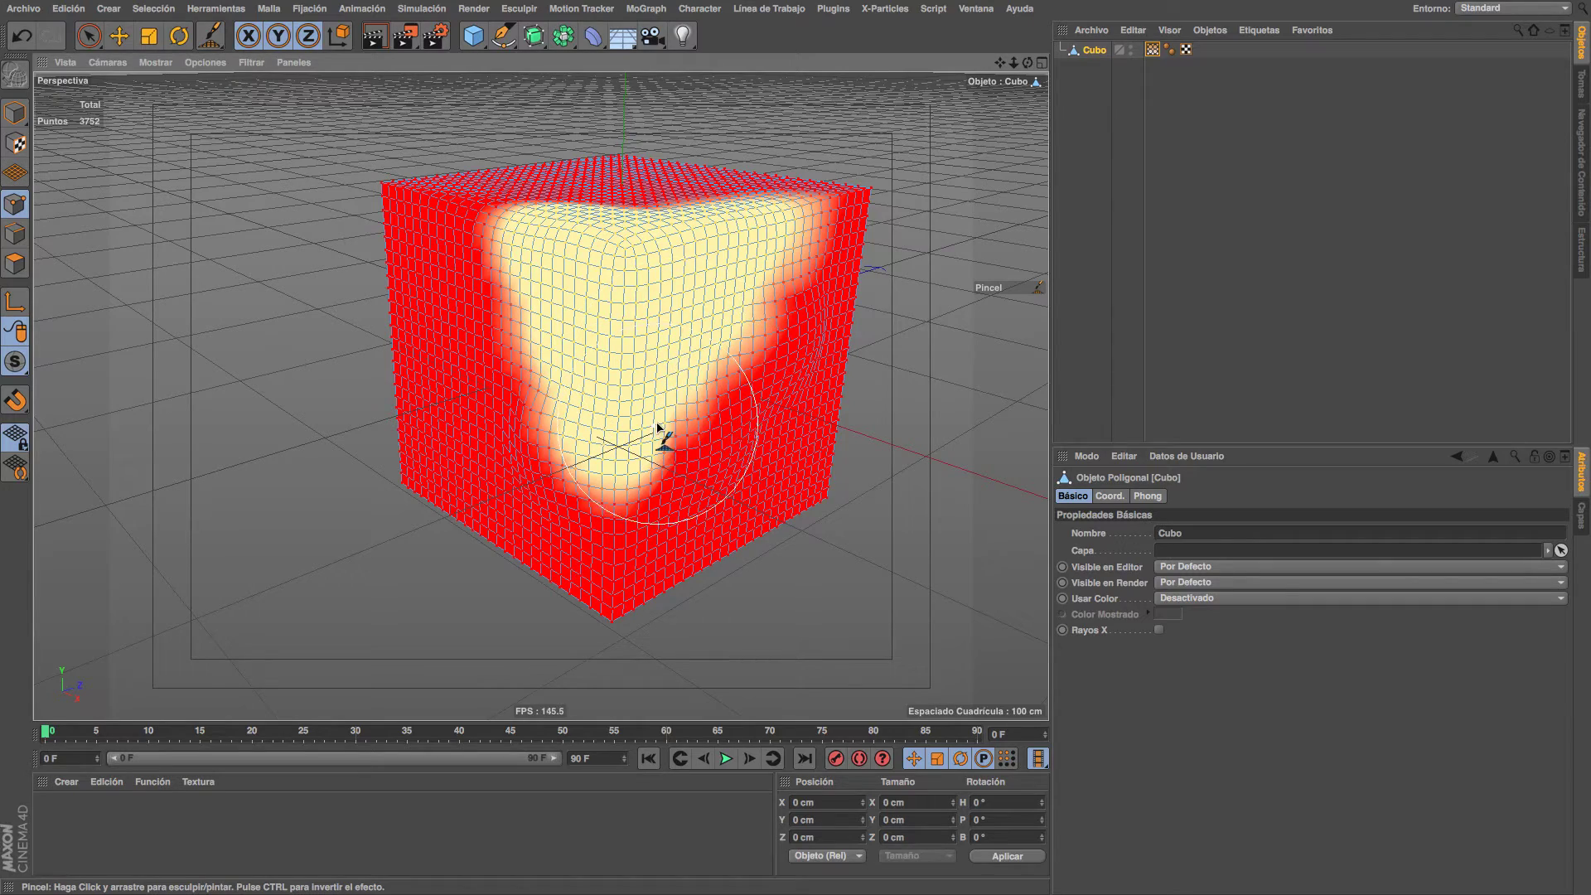
left_click_drag(658, 427, 604, 528)
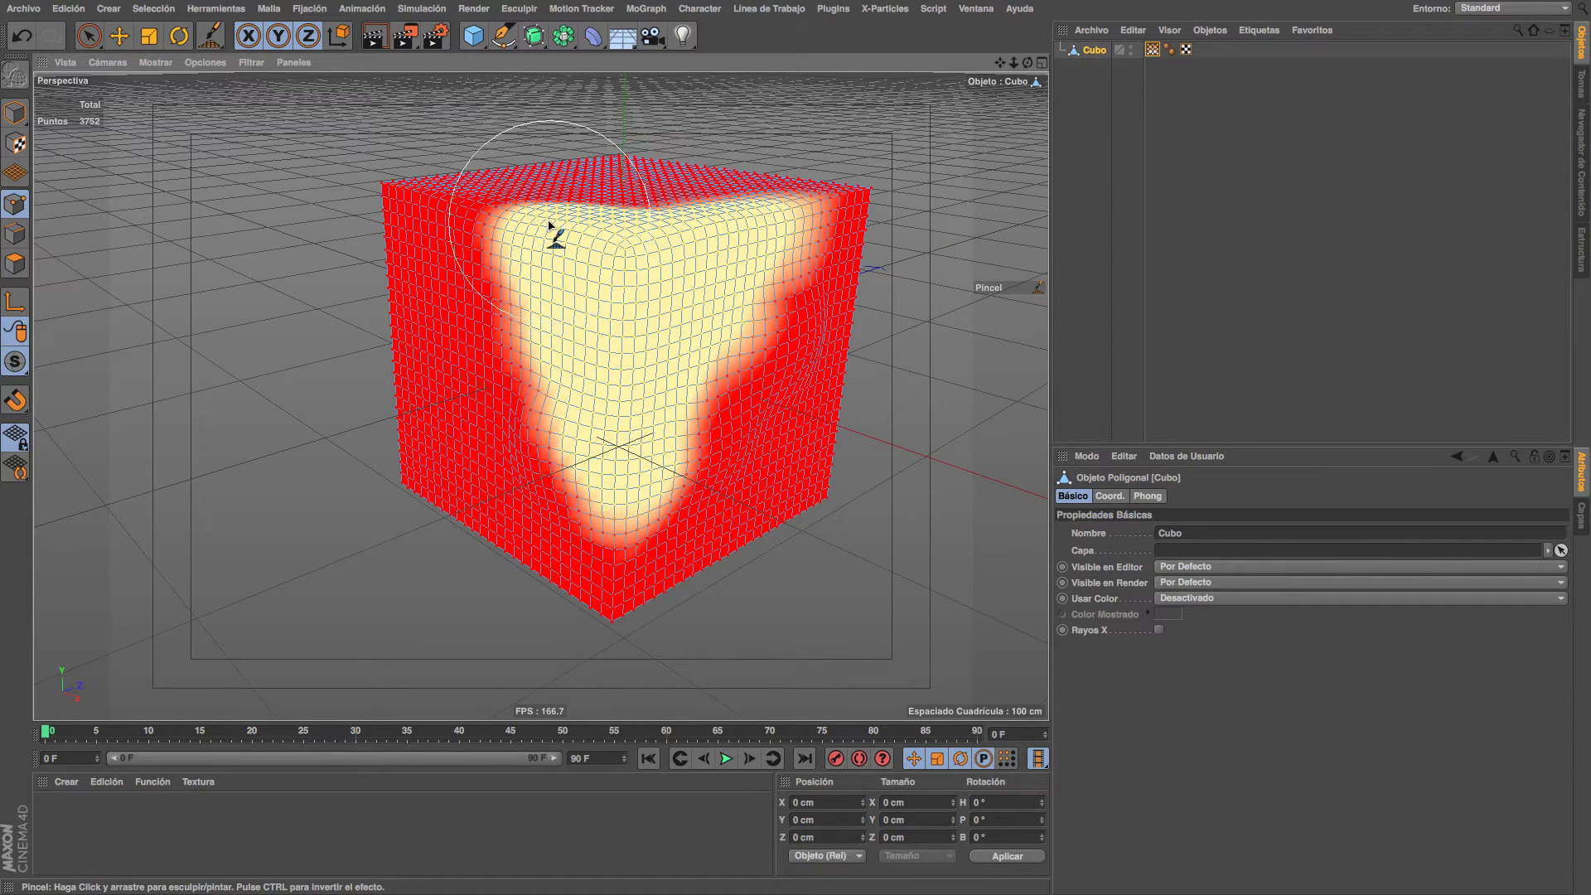
Paint weight along the cube's top-front and top edges from another angle.
mouse_move(549, 224)
left_mouse_down()
mouse_move(474, 213)
mouse_move(593, 217)
left_mouse_up()
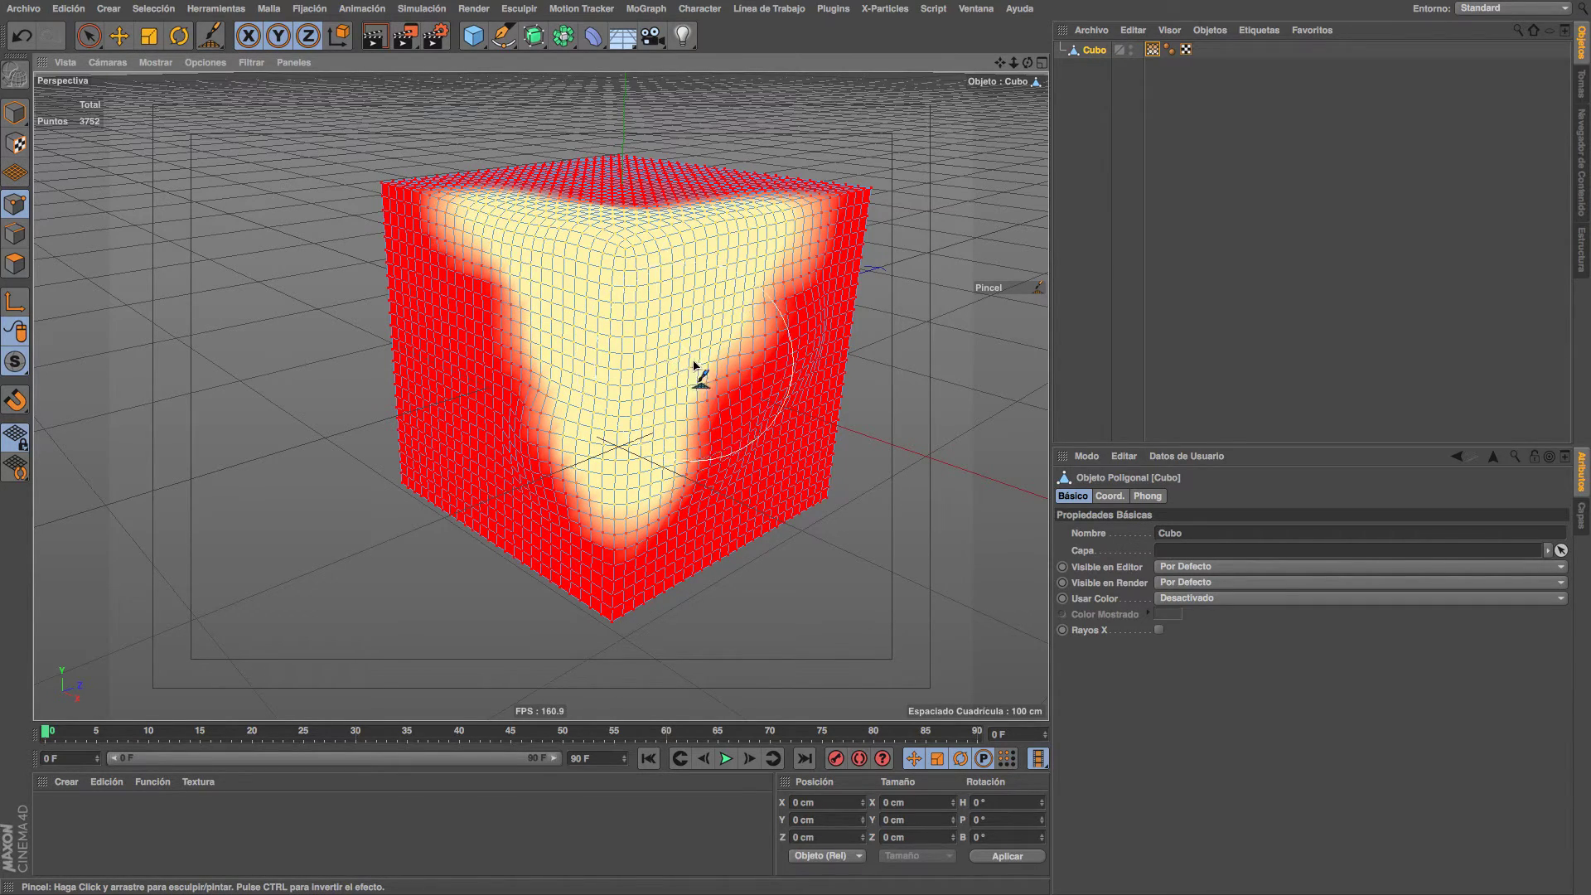
left_click_drag(695, 364, 592, 363, "alt")
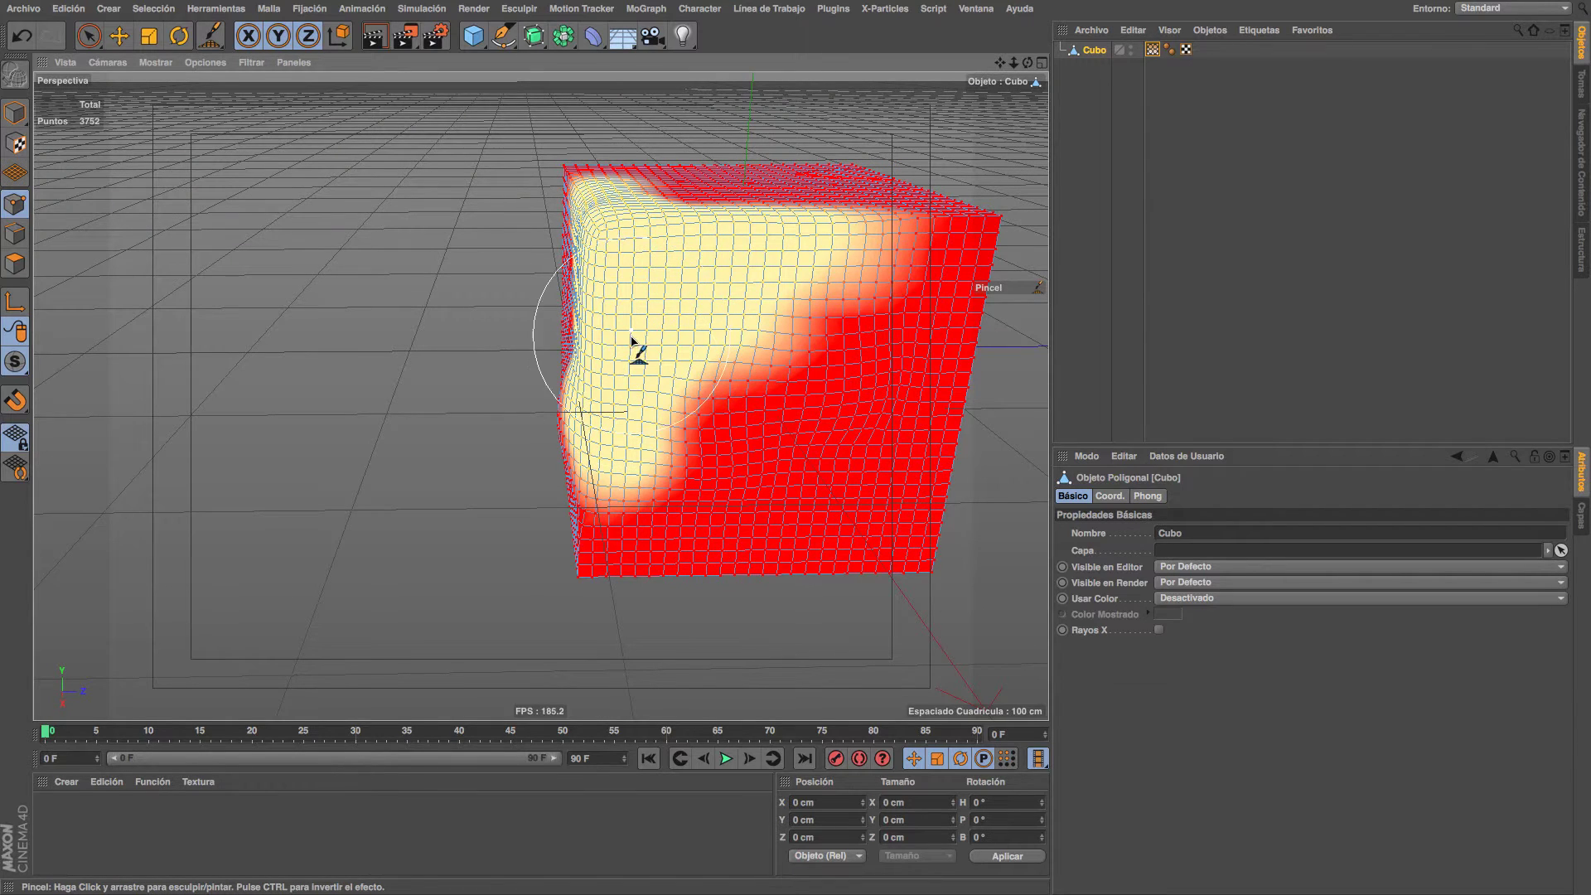
left_click_drag(646, 197, 719, 218)
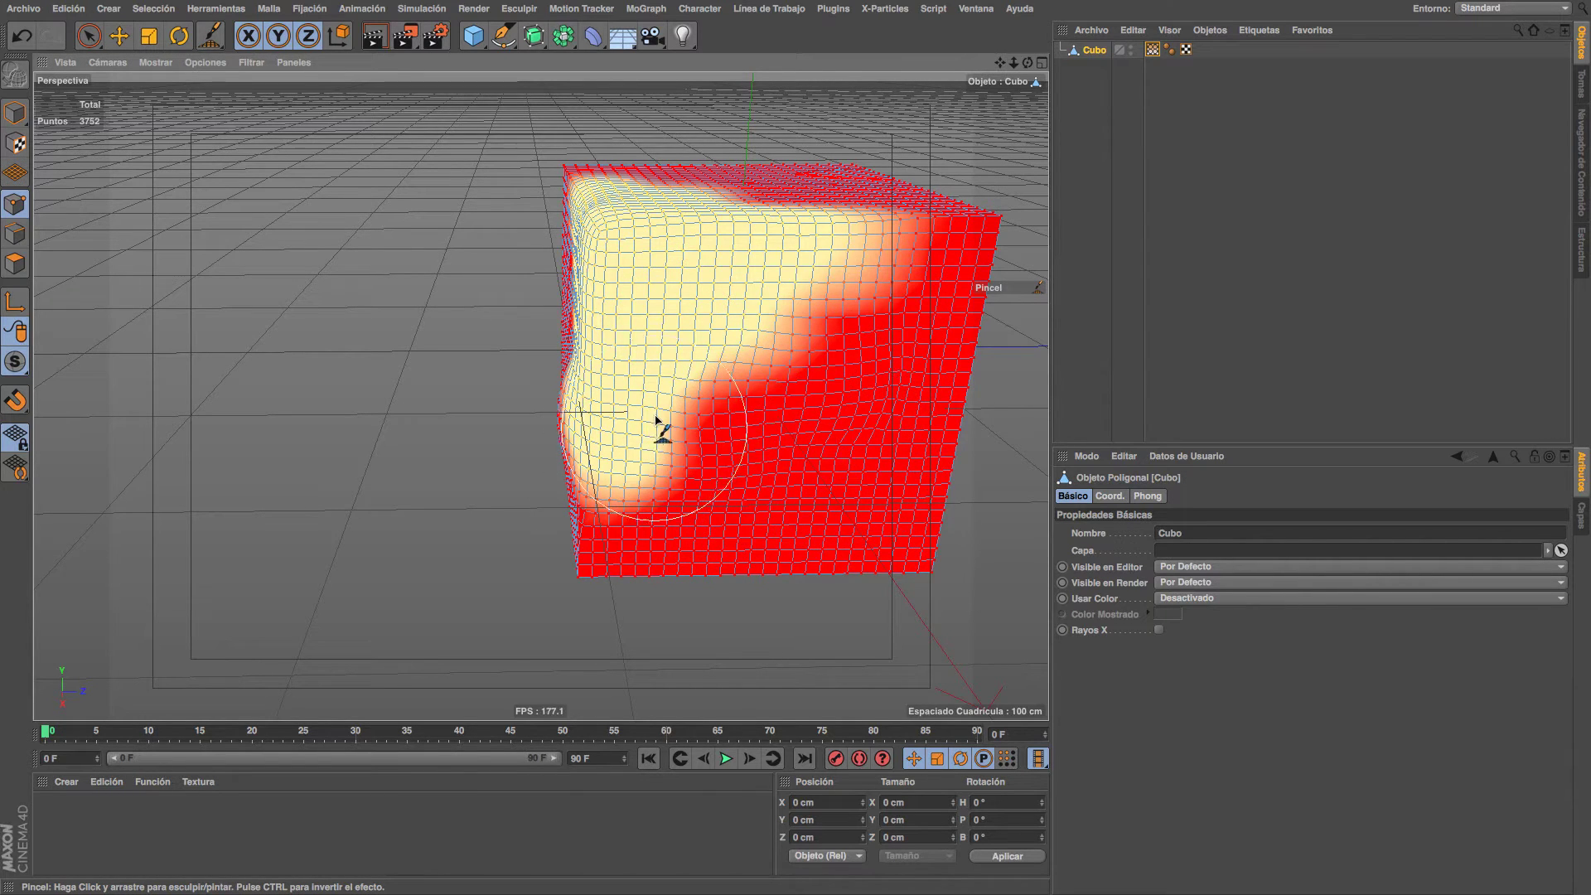
left_click_drag(656, 417, 678, 373)
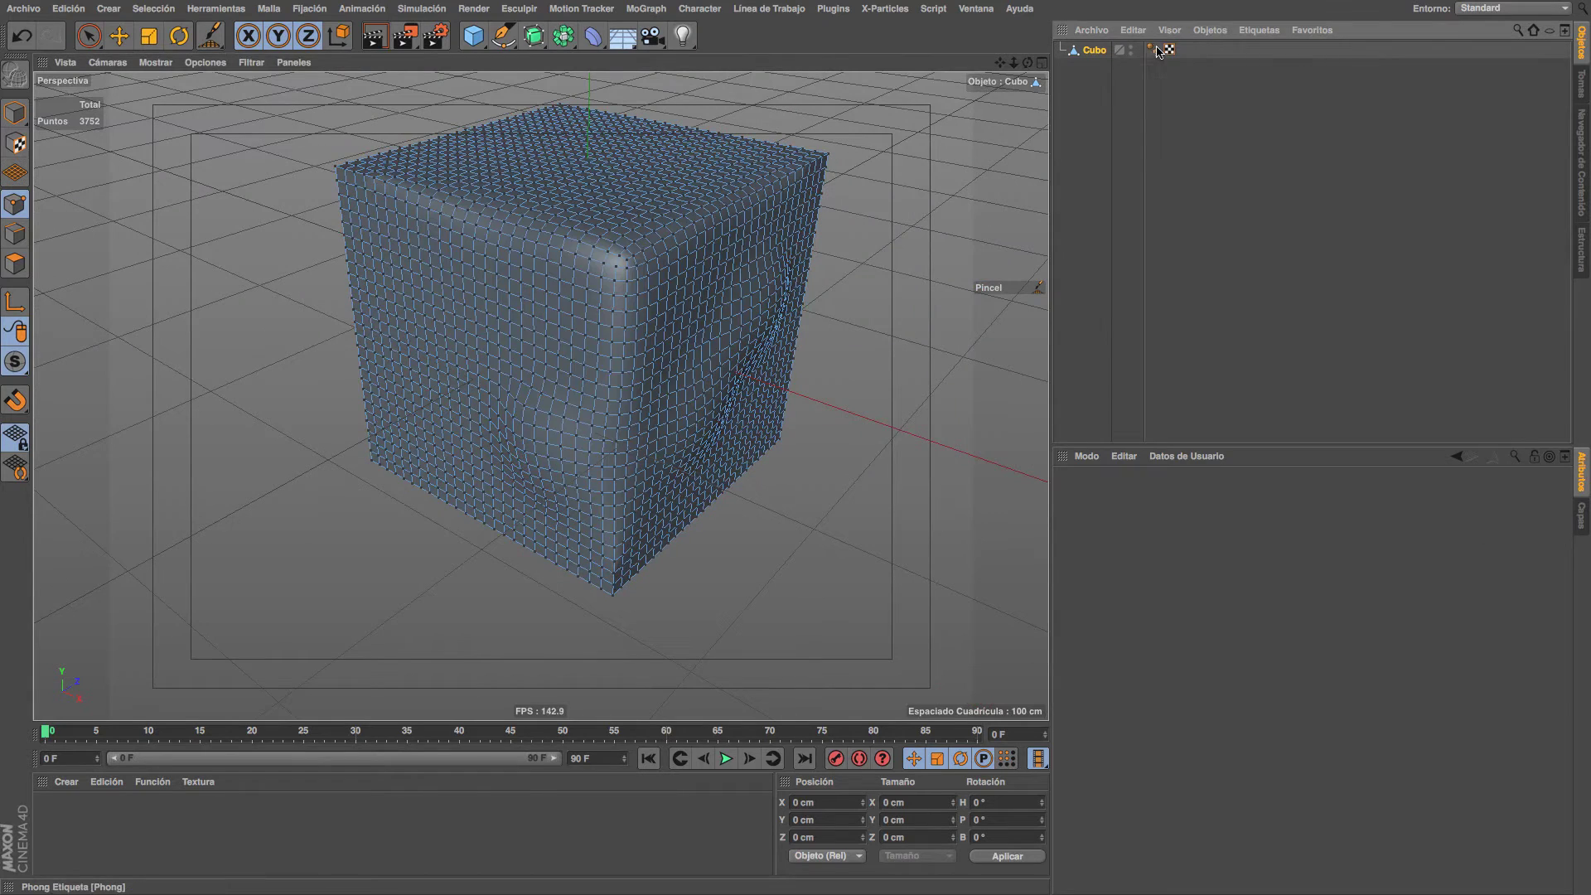
Select Cubo, pick the Pincel brush with M~C in Pintar mode, and paint a weighted area.
left_click(1094, 51)
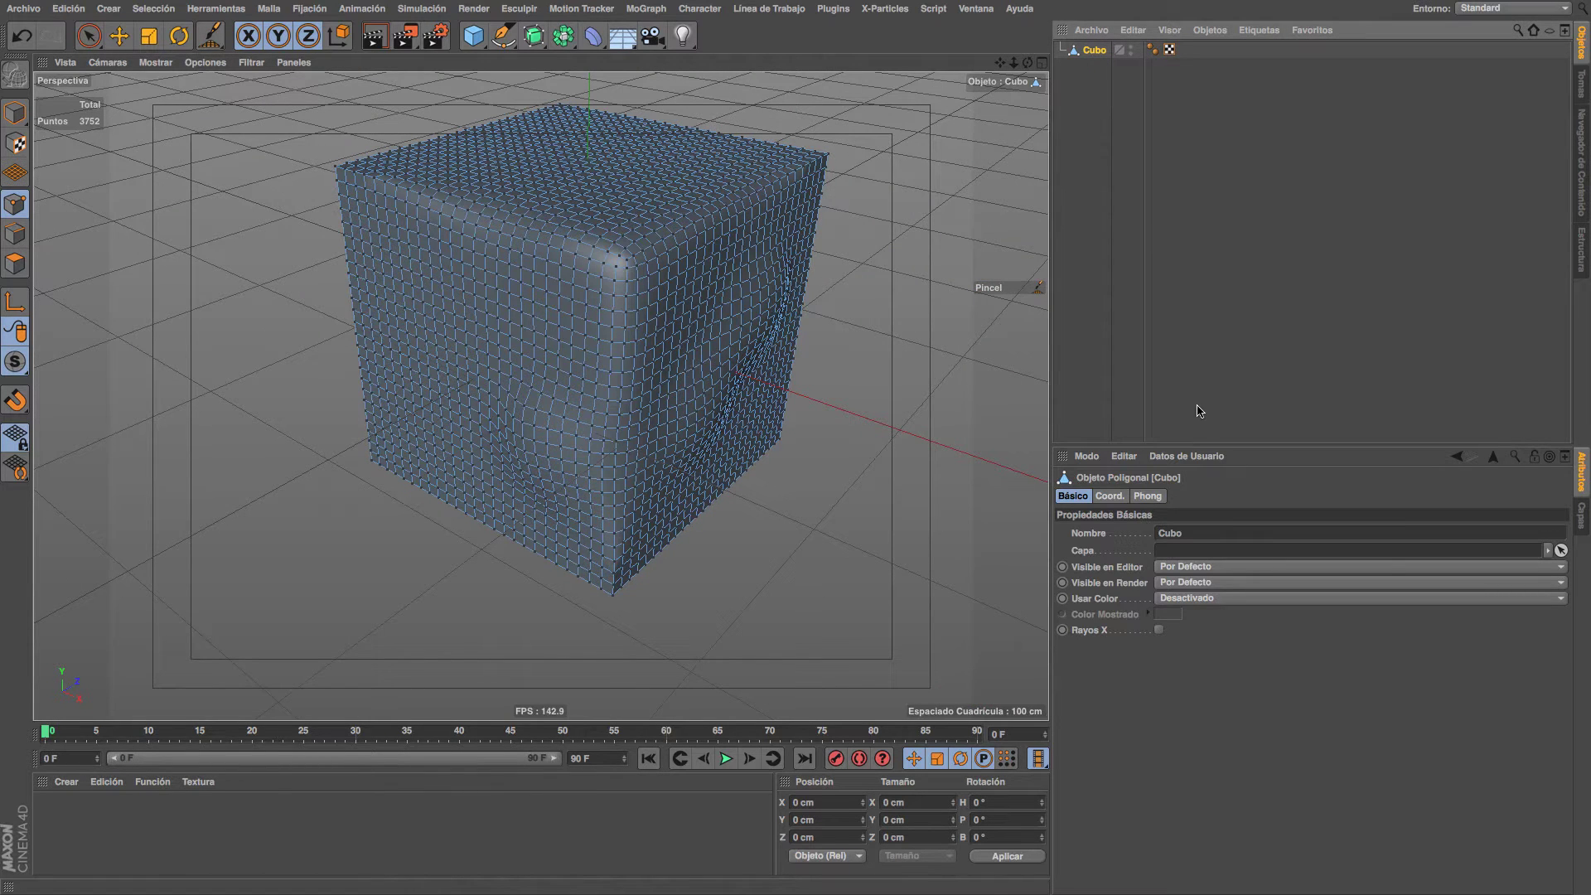
key("m")
key("c")
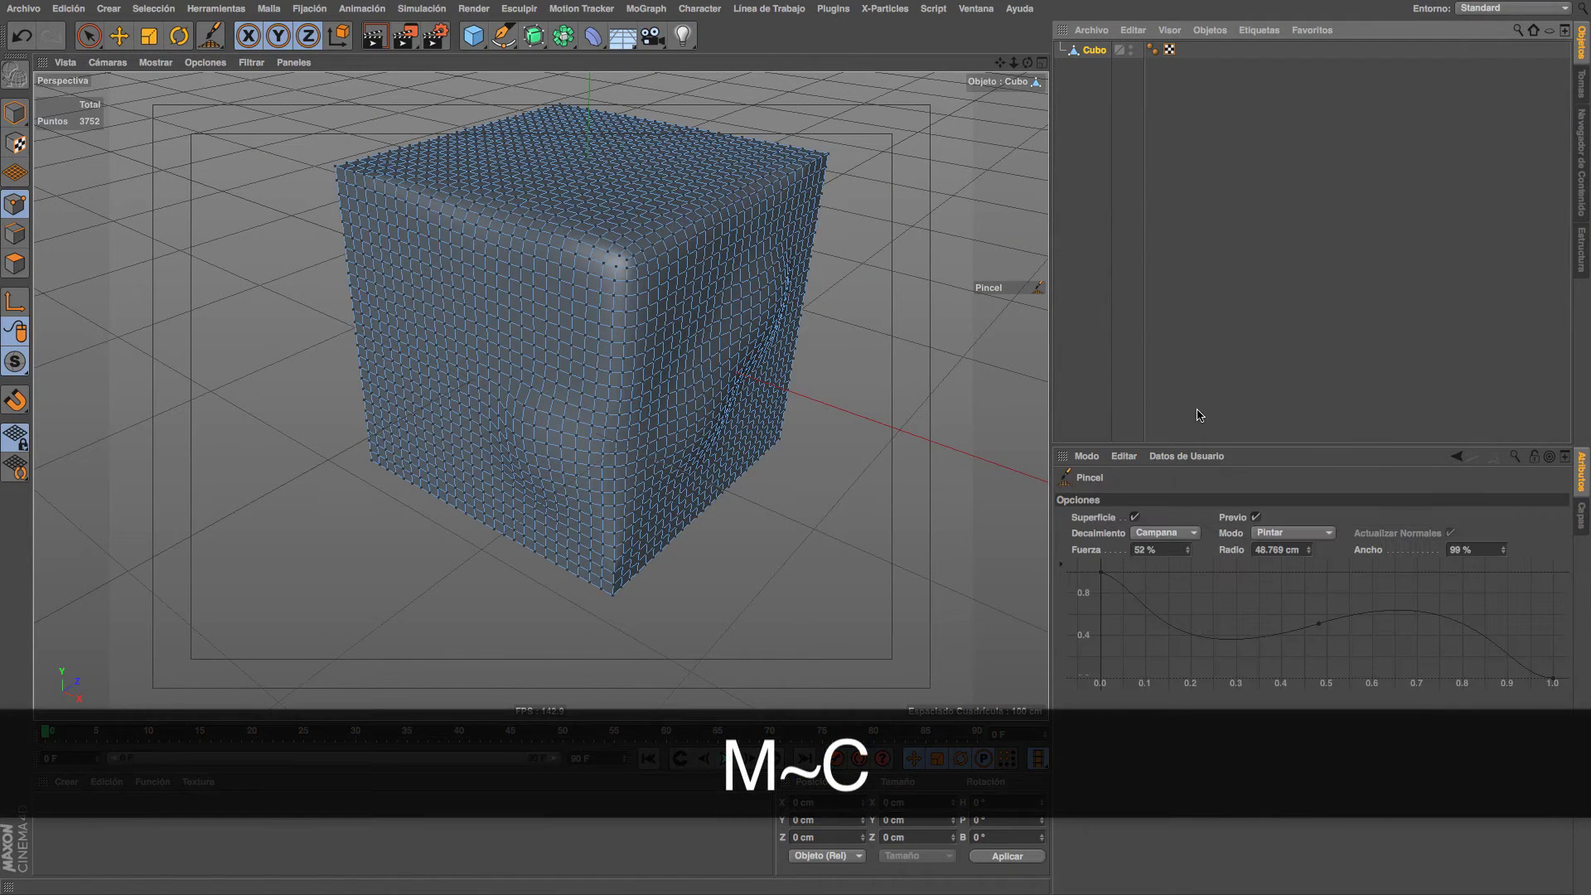
left_click(1329, 533)
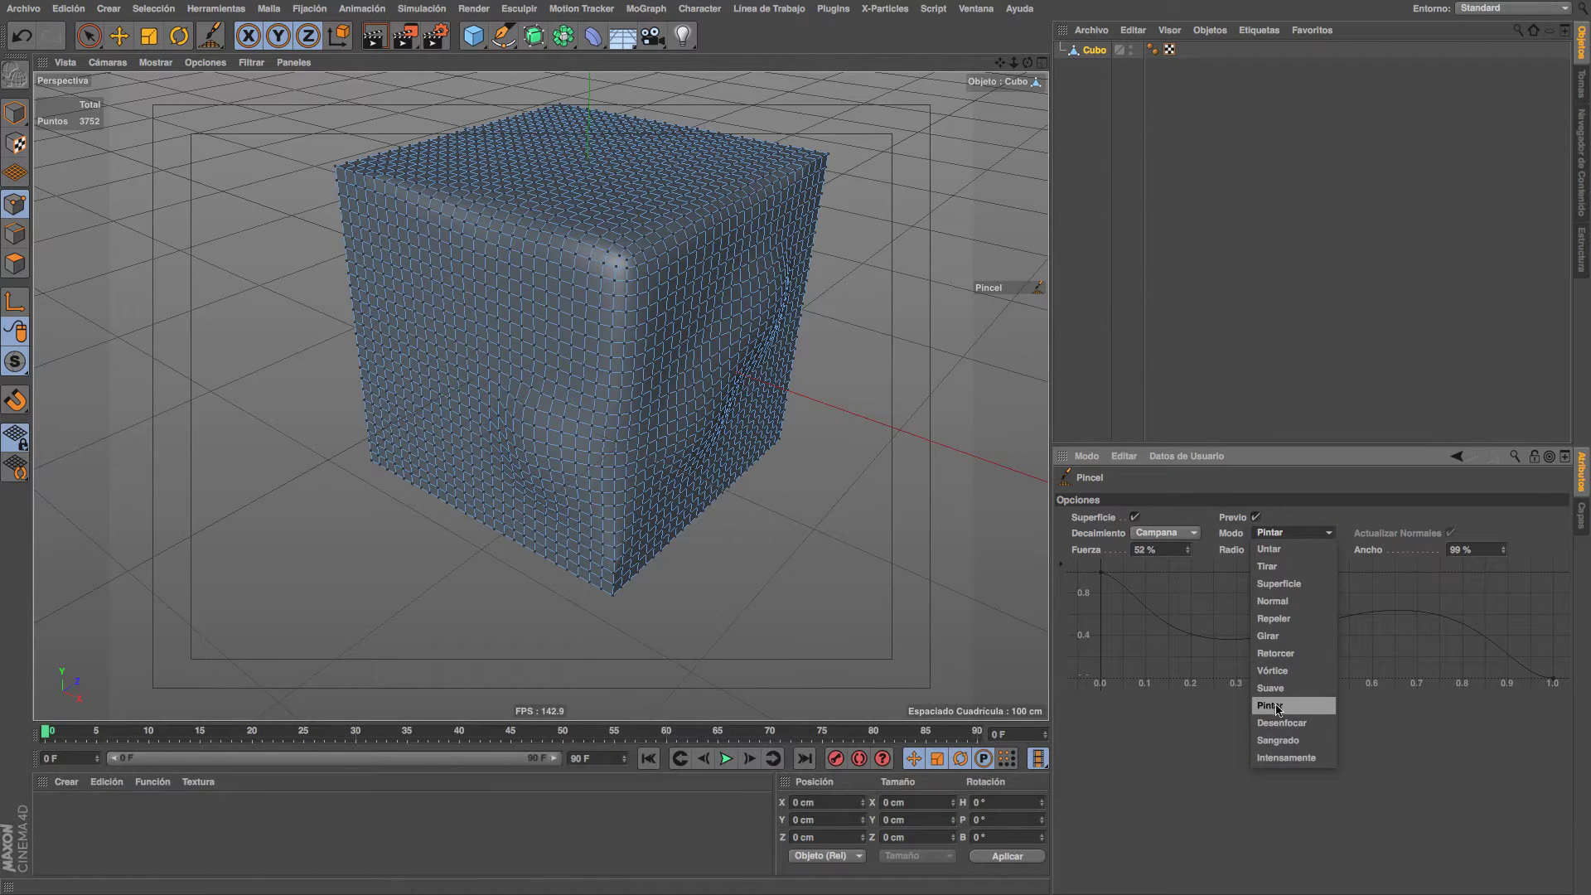
left_click(1274, 706)
mouse_move(621, 267)
left_mouse_down()
mouse_move(621, 302)
mouse_move(674, 365)
mouse_move(729, 365)
mouse_move(700, 351)
left_mouse_up()
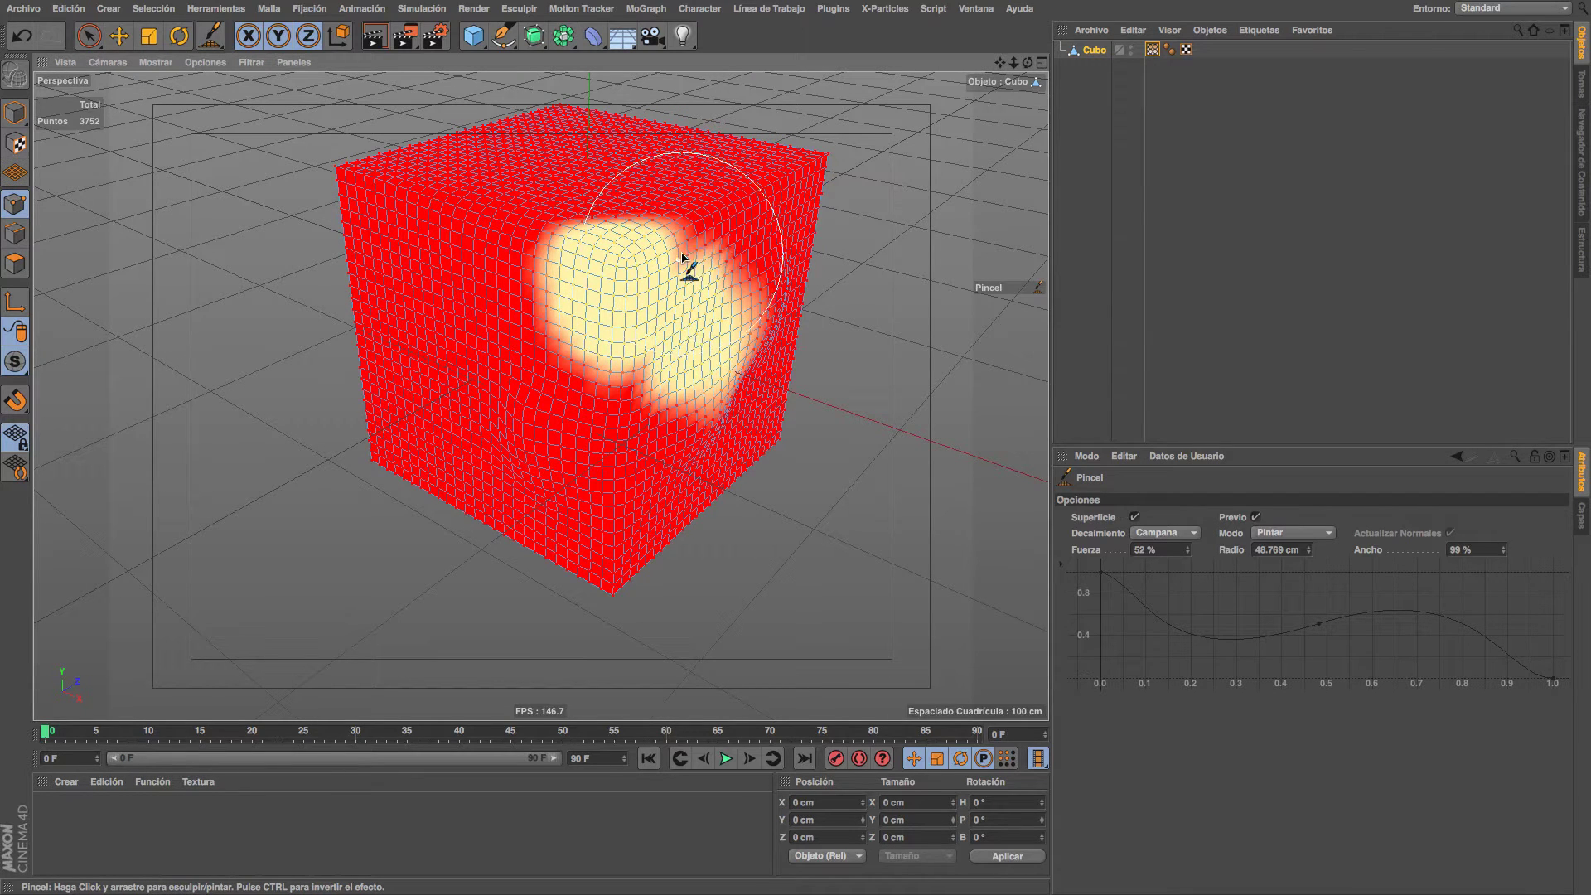
mouse_move(682, 258)
left_mouse_down()
mouse_move(735, 242)
mouse_move(742, 266)
mouse_move(721, 390)
mouse_move(637, 379)
mouse_move(660, 433)
mouse_move(615, 480)
left_mouse_up()
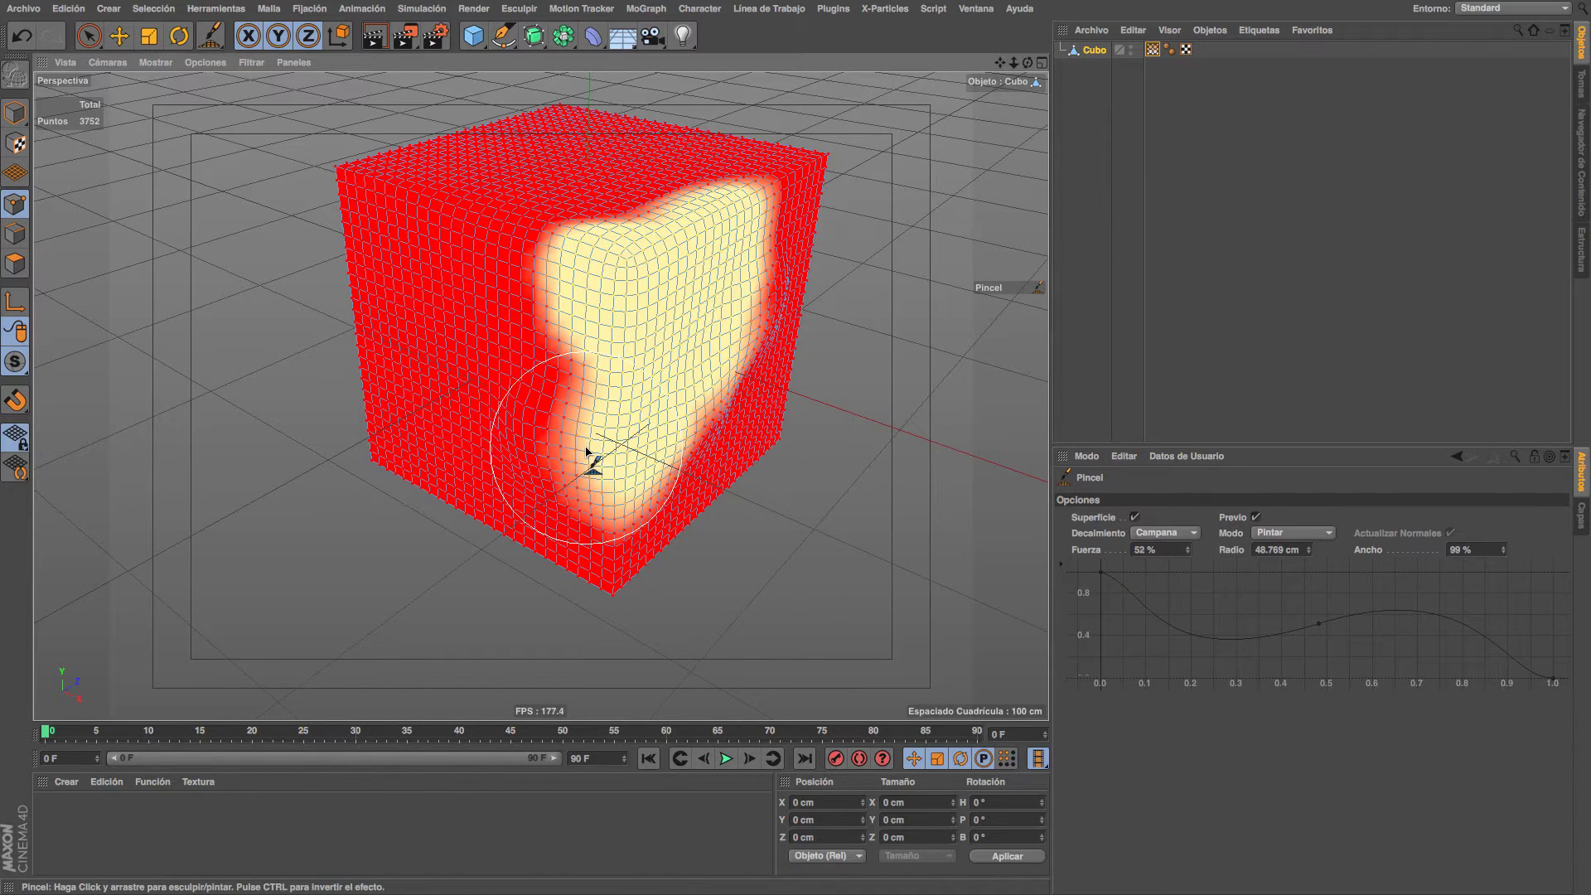
Erase the excess painted weight around the area and paint weight along the top edge.
mouse_move(544, 450)
left_mouse_down("ctrl")
mouse_move(586, 458)
mouse_move(614, 505)
mouse_move(535, 383)
mouse_move(763, 326)
left_mouse_up("ctrl")
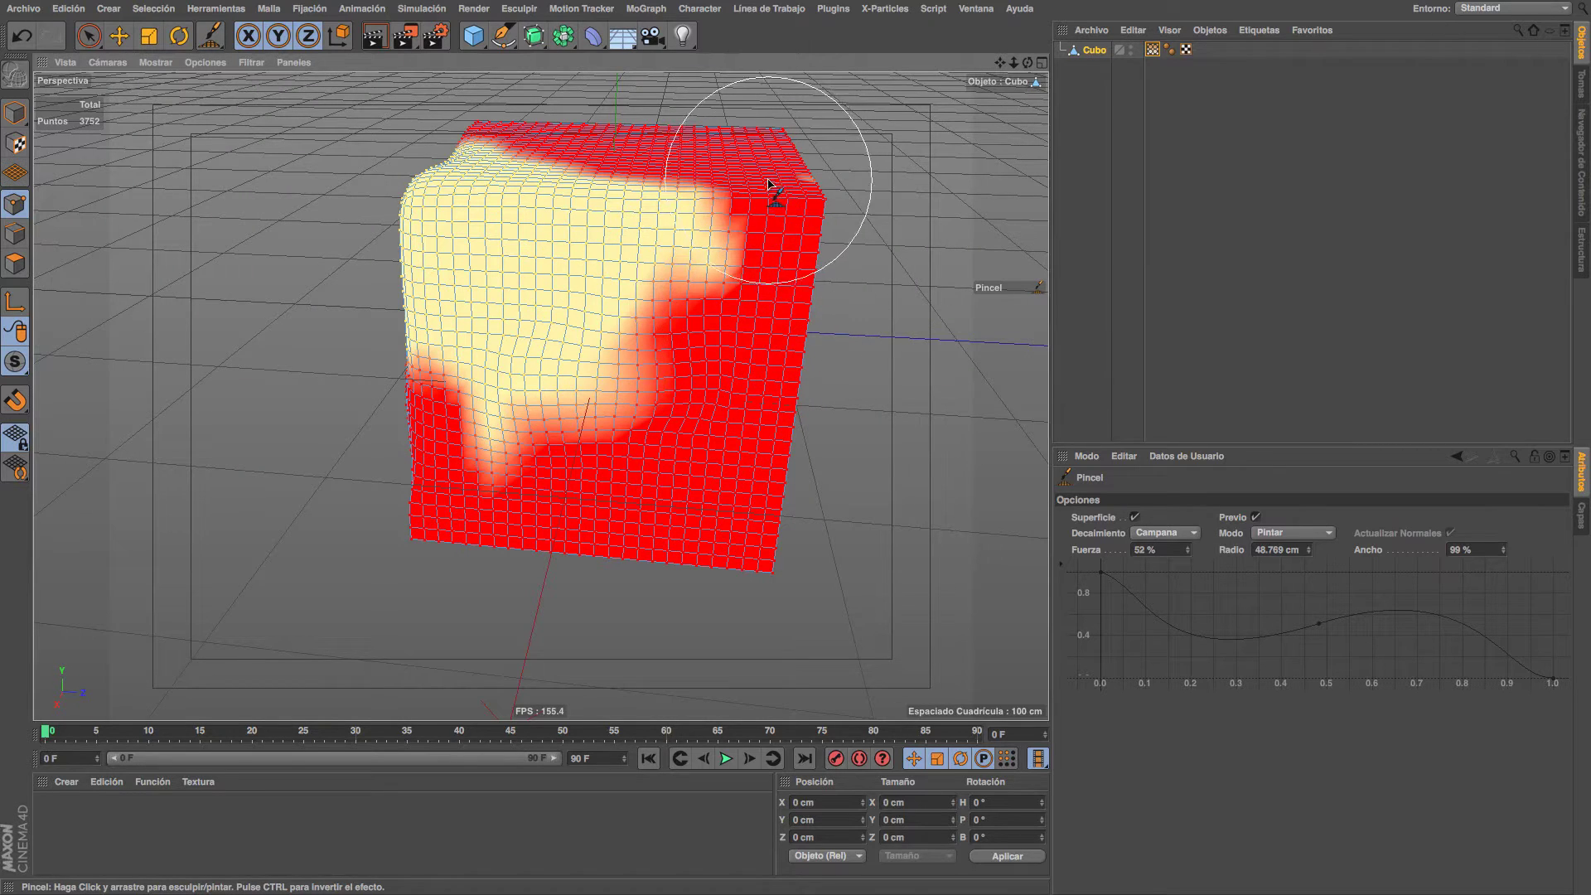
mouse_move(748, 219)
left_mouse_down("ctrl")
mouse_move(685, 331)
mouse_move(714, 341)
left_mouse_up("ctrl")
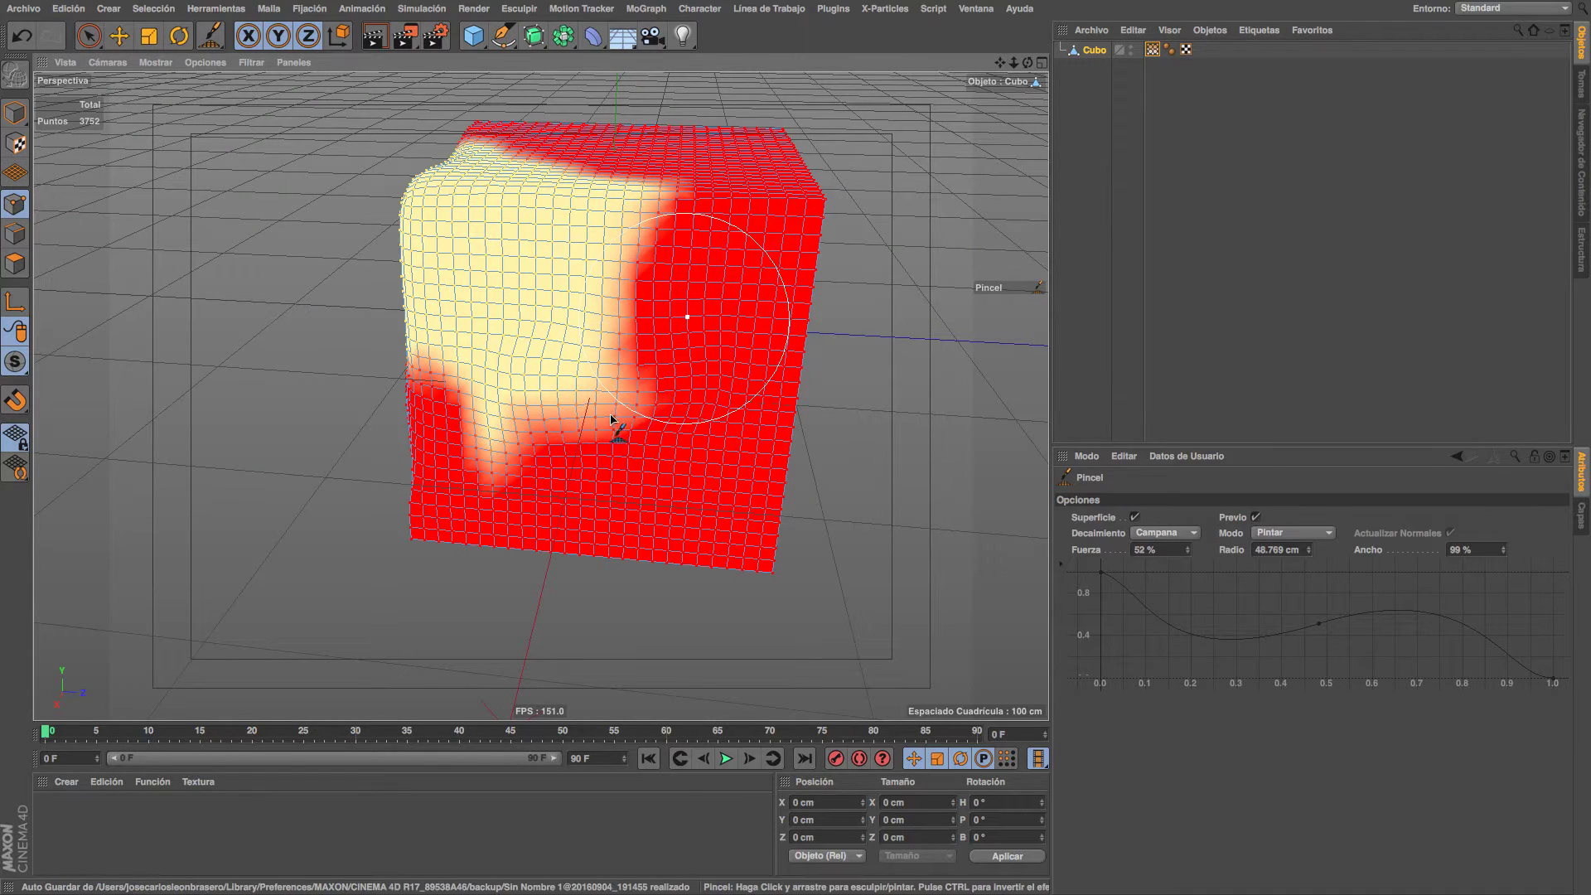
mouse_move(618, 426)
left_mouse_down("ctrl")
mouse_move(657, 390)
mouse_move(561, 461)
mouse_move(611, 430)
mouse_move(605, 384)
mouse_move(674, 316)
mouse_move(575, 384)
mouse_move(547, 366)
mouse_move(515, 390)
mouse_move(592, 292)
left_mouse_up("ctrl")
mouse_move(713, 191)
left_mouse_down("ctrl")
mouse_move(639, 213)
mouse_move(630, 192)
mouse_move(707, 207)
mouse_move(644, 195)
left_mouse_up("ctrl")
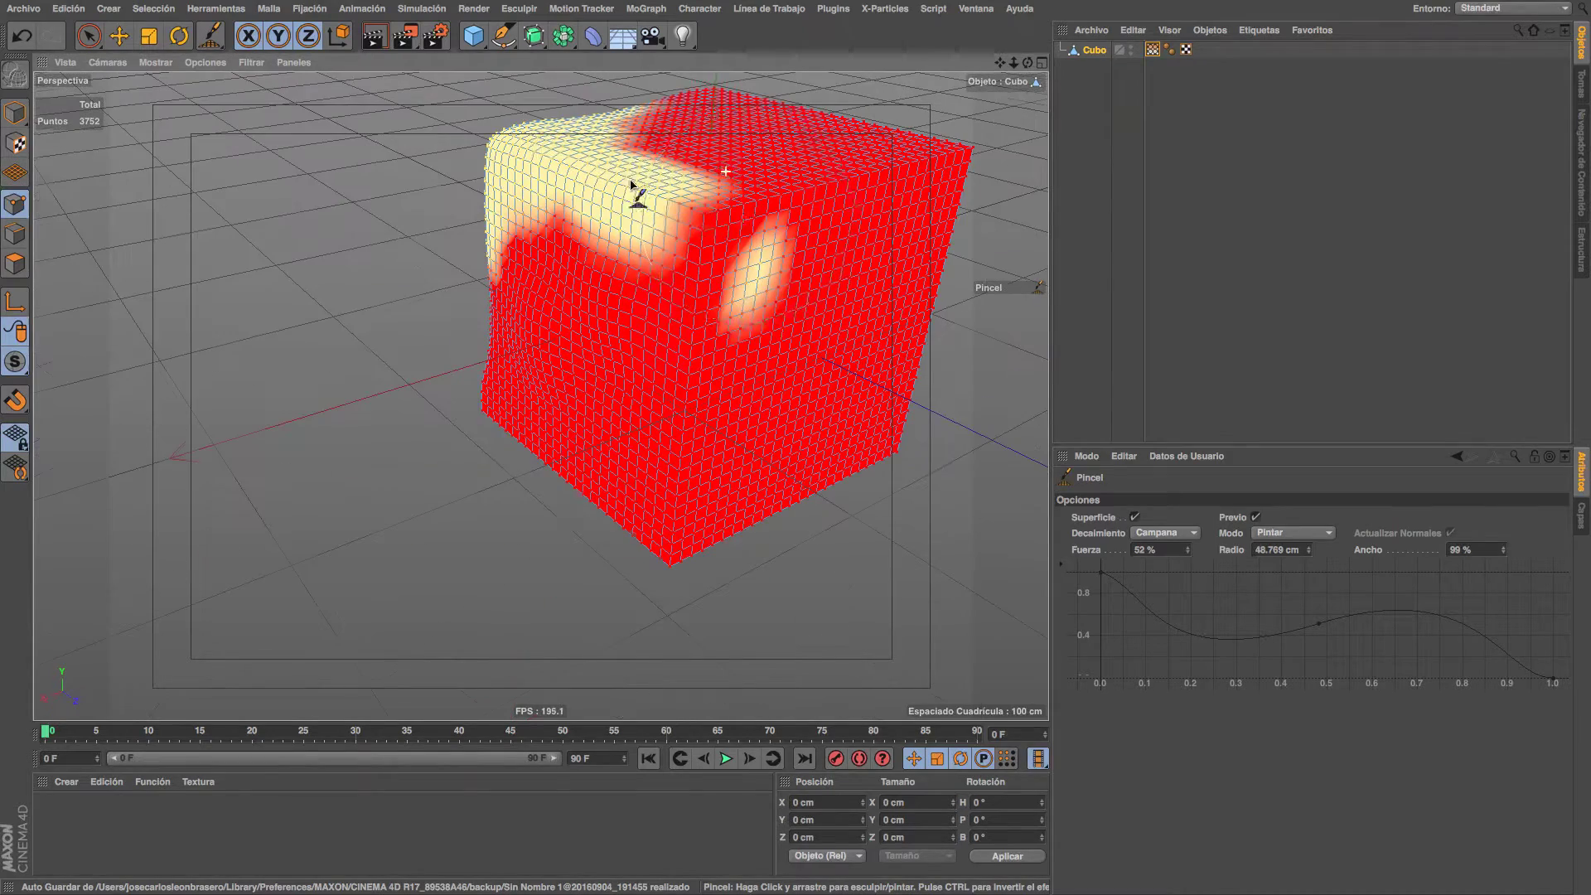
left_click_drag(733, 222, 856, 192)
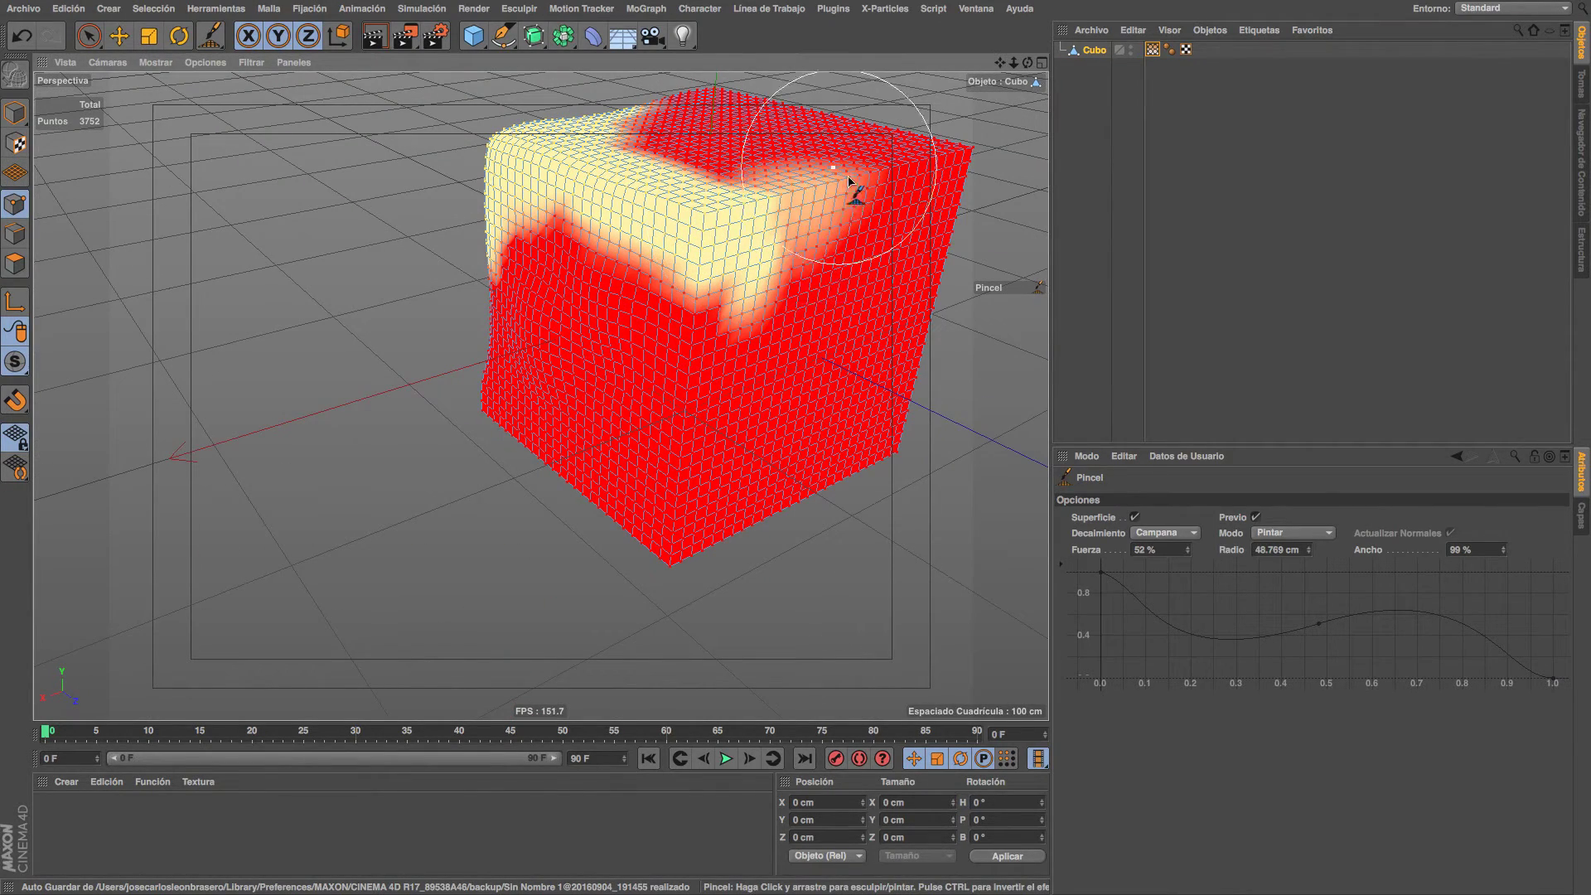
left_click(1306, 537)
Switch the brush to Desenfocar and blur the painted weight boundaries across the cube's top and front.
left_click(1317, 722)
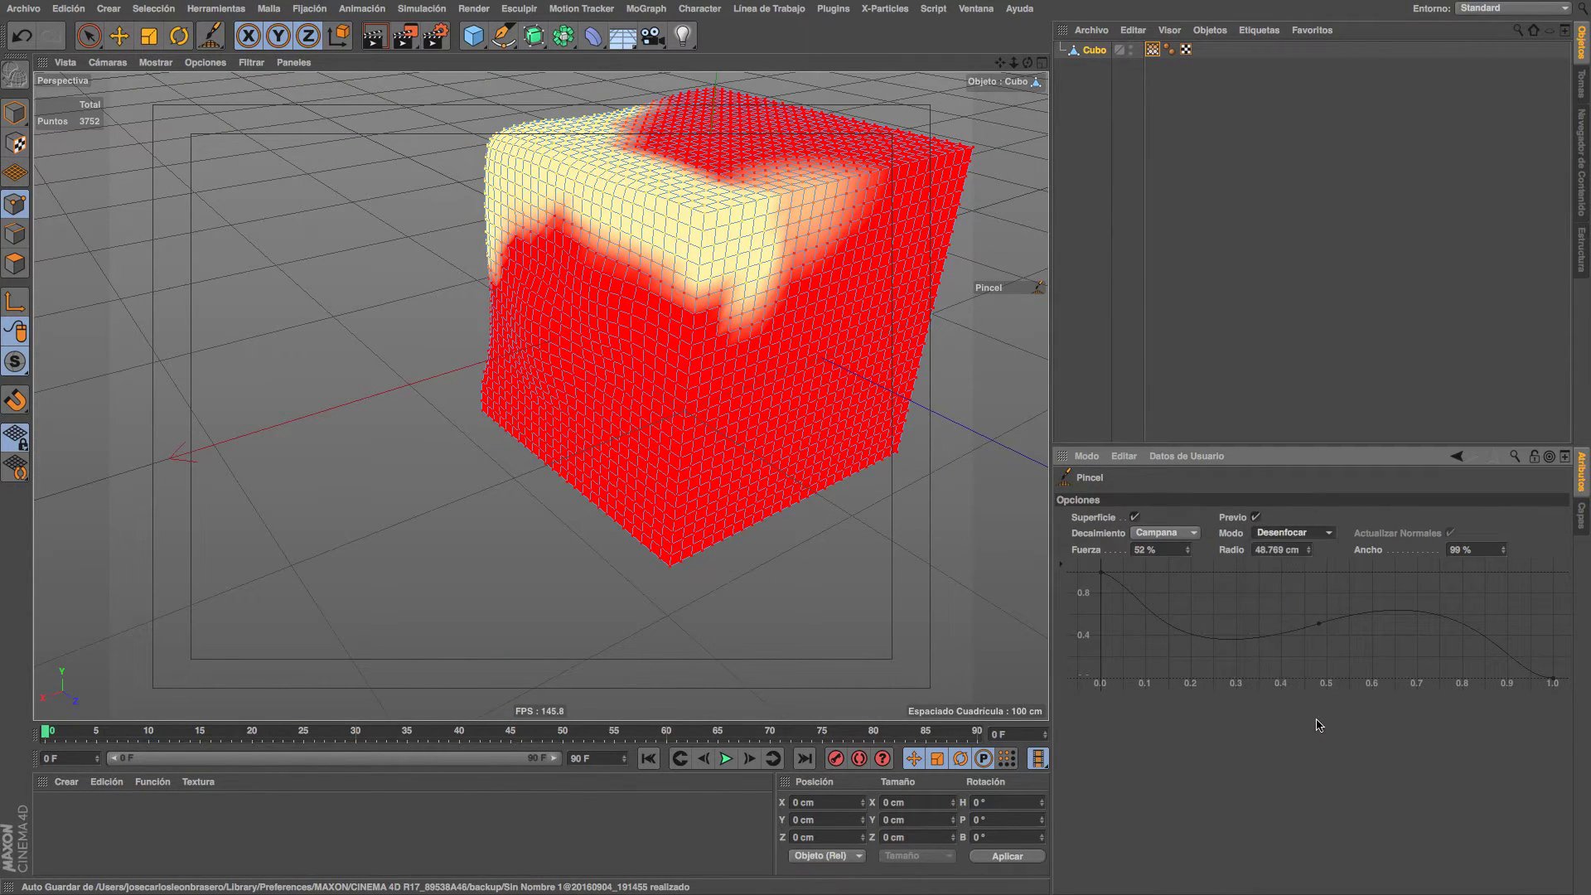
mouse_move(707, 295)
left_mouse_down()
mouse_move(646, 271)
mouse_move(707, 266)
mouse_move(729, 337)
mouse_move(755, 334)
mouse_move(856, 248)
mouse_move(620, 142)
left_mouse_up()
mouse_move(763, 170)
left_mouse_down()
mouse_move(857, 202)
mouse_move(812, 174)
left_mouse_up()
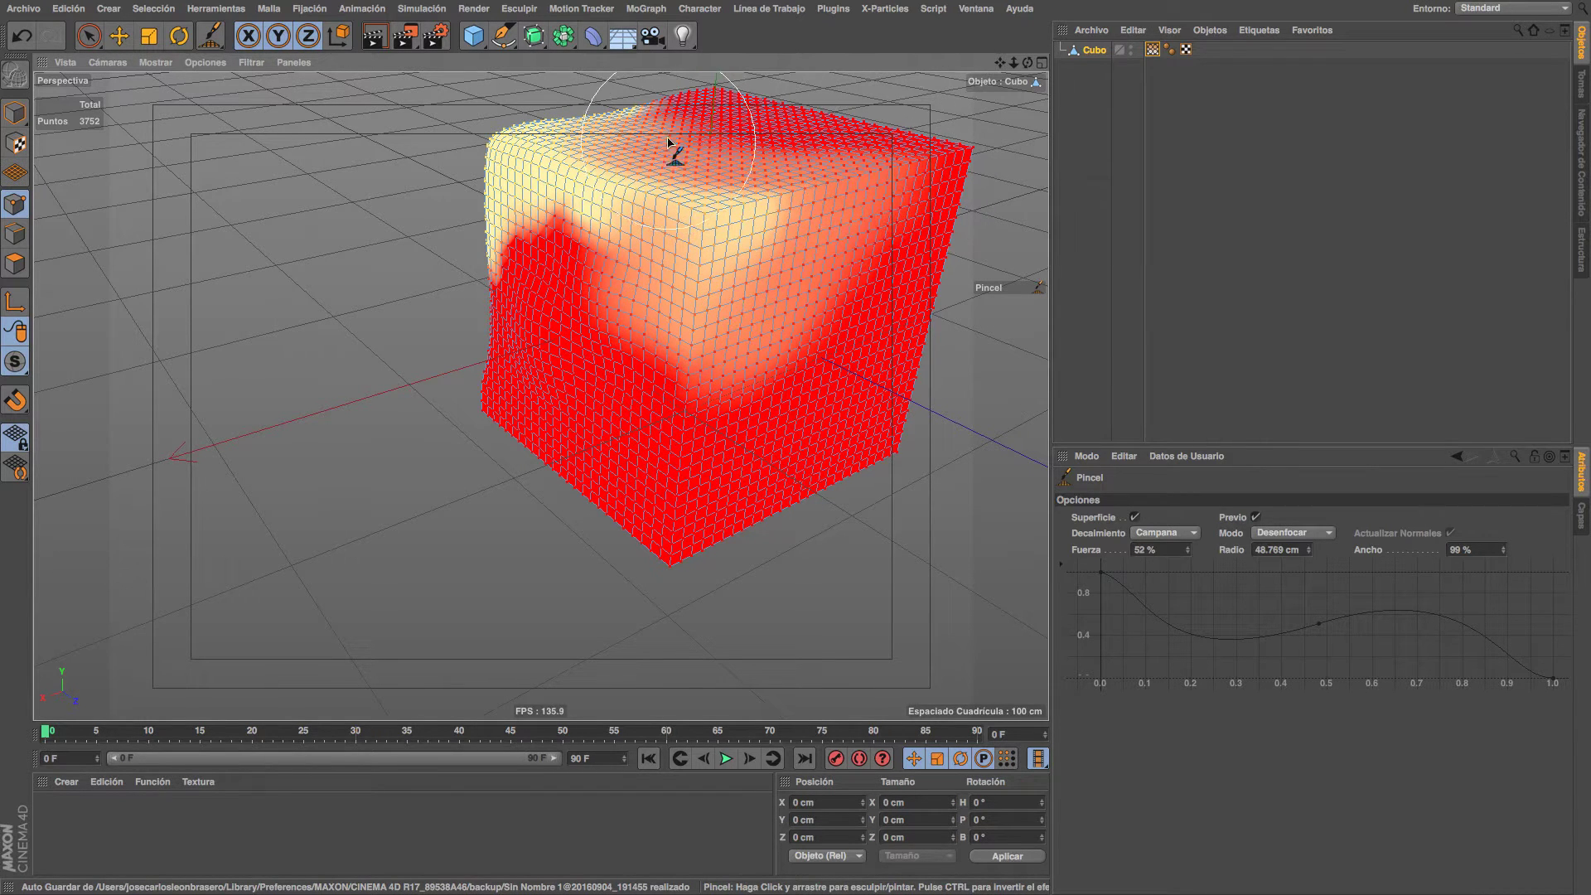
mouse_move(718, 151)
left_mouse_down()
mouse_move(796, 256)
mouse_move(721, 376)
mouse_move(557, 249)
mouse_move(515, 284)
mouse_move(558, 256)
mouse_move(657, 322)
mouse_move(810, 326)
mouse_move(707, 362)
mouse_move(600, 370)
mouse_move(750, 345)
mouse_move(697, 508)
mouse_move(729, 505)
mouse_move(729, 519)
mouse_move(631, 249)
mouse_move(707, 220)
mouse_move(686, 242)
mouse_move(540, 249)
mouse_move(693, 192)
mouse_move(430, 340)
mouse_move(461, 302)
mouse_move(401, 313)
mouse_move(381, 284)
mouse_move(401, 266)
mouse_move(527, 322)
mouse_move(437, 306)
mouse_move(466, 281)
mouse_move(433, 265)
left_mouse_up()
mouse_move(508, 317)
left_mouse_down()
mouse_move(533, 330)
mouse_move(508, 245)
left_mouse_up()
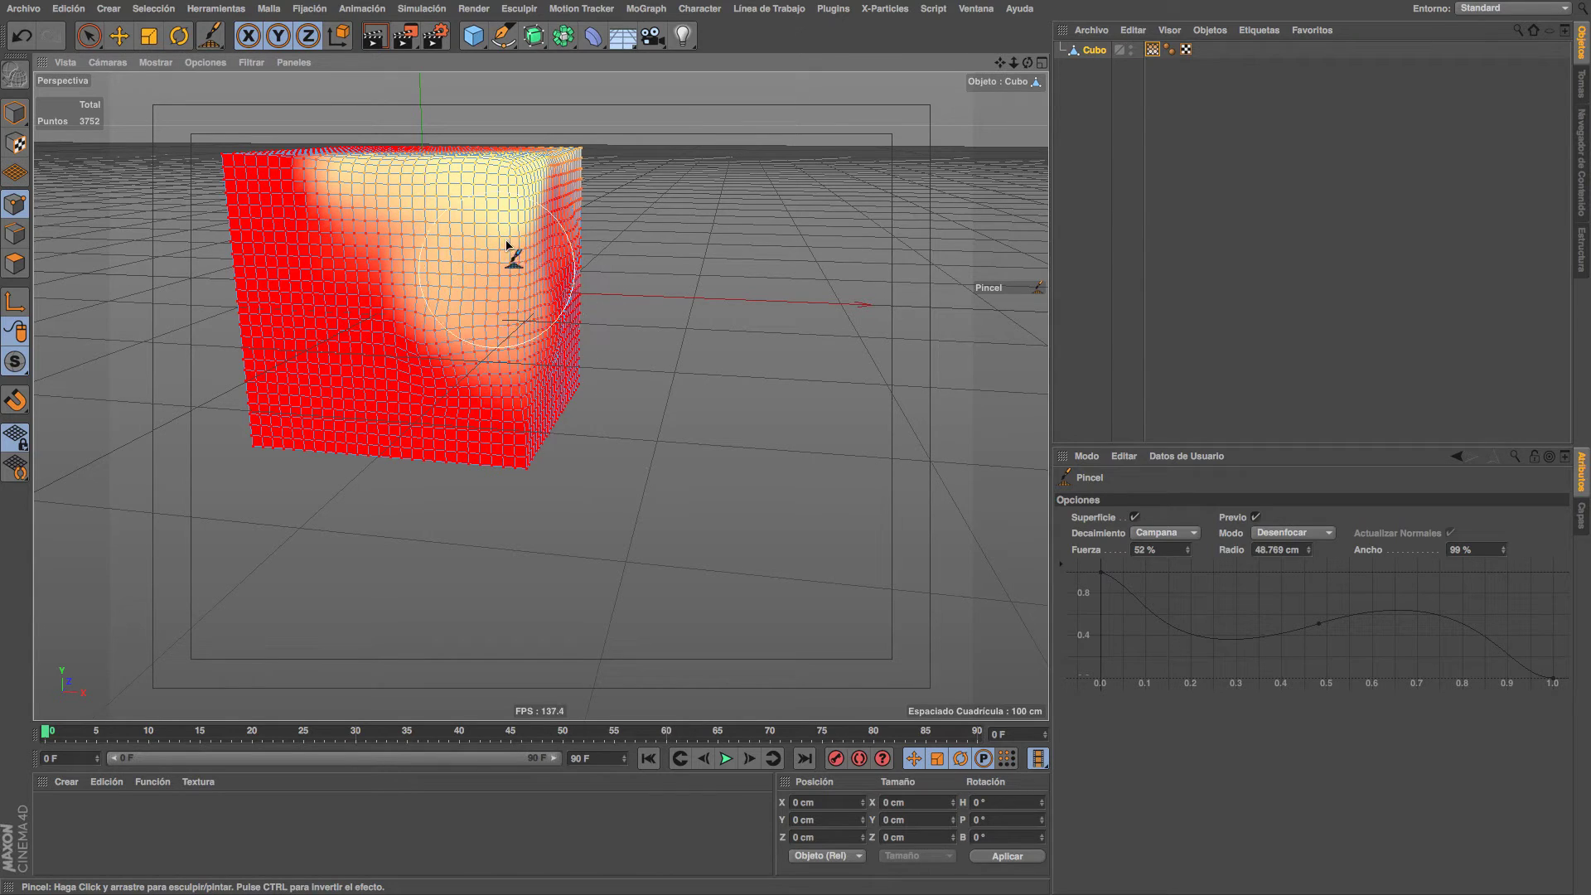
left_click_drag(414, 217, 606, 312, "alt")
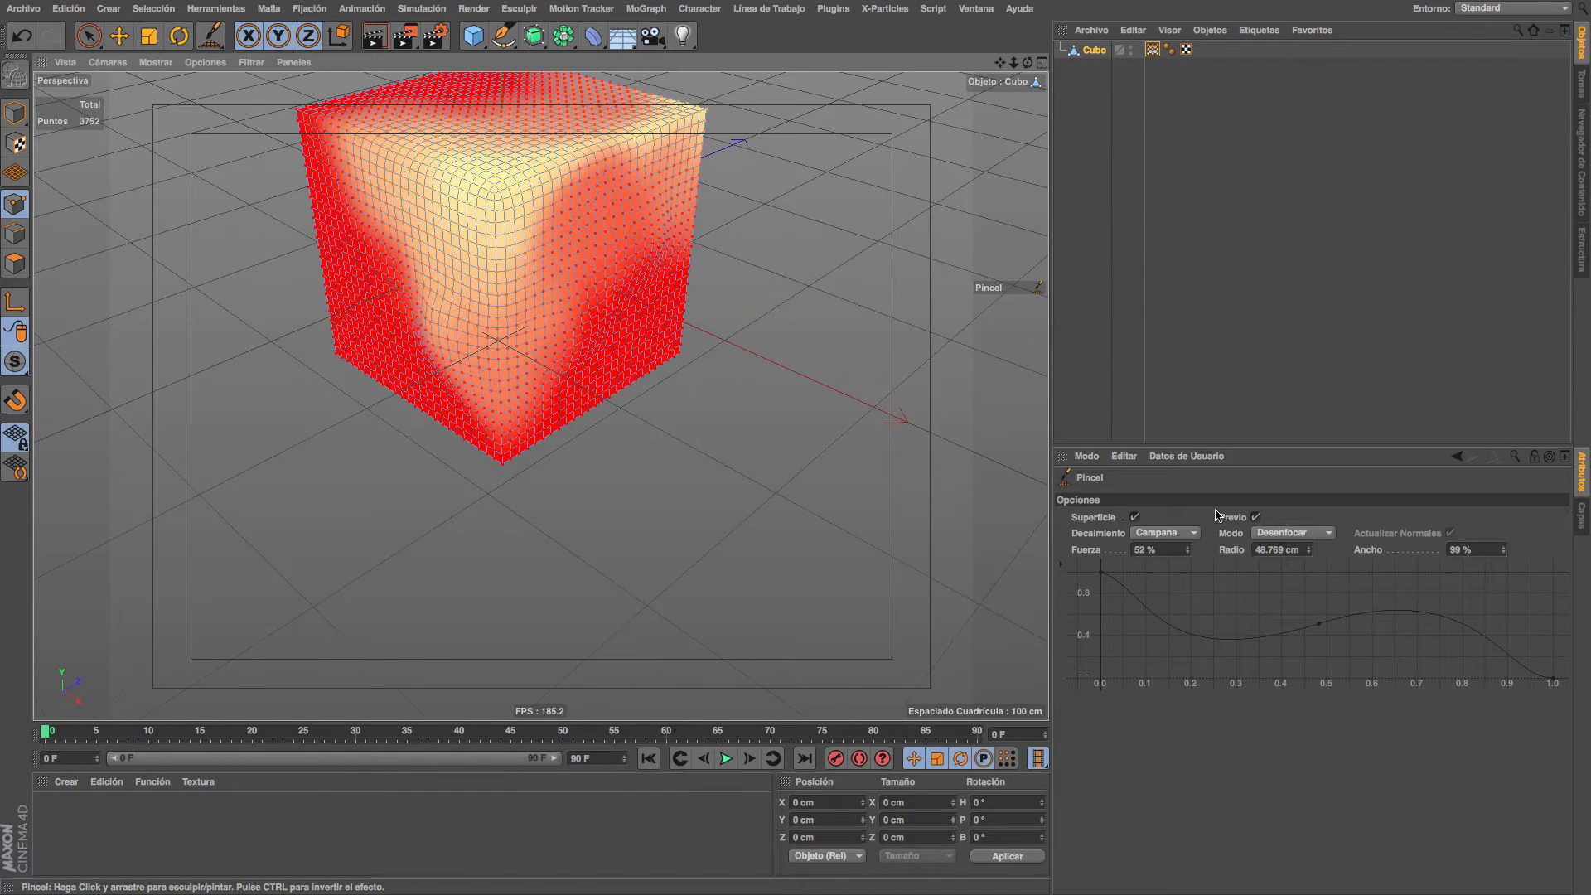
left_click(1298, 538)
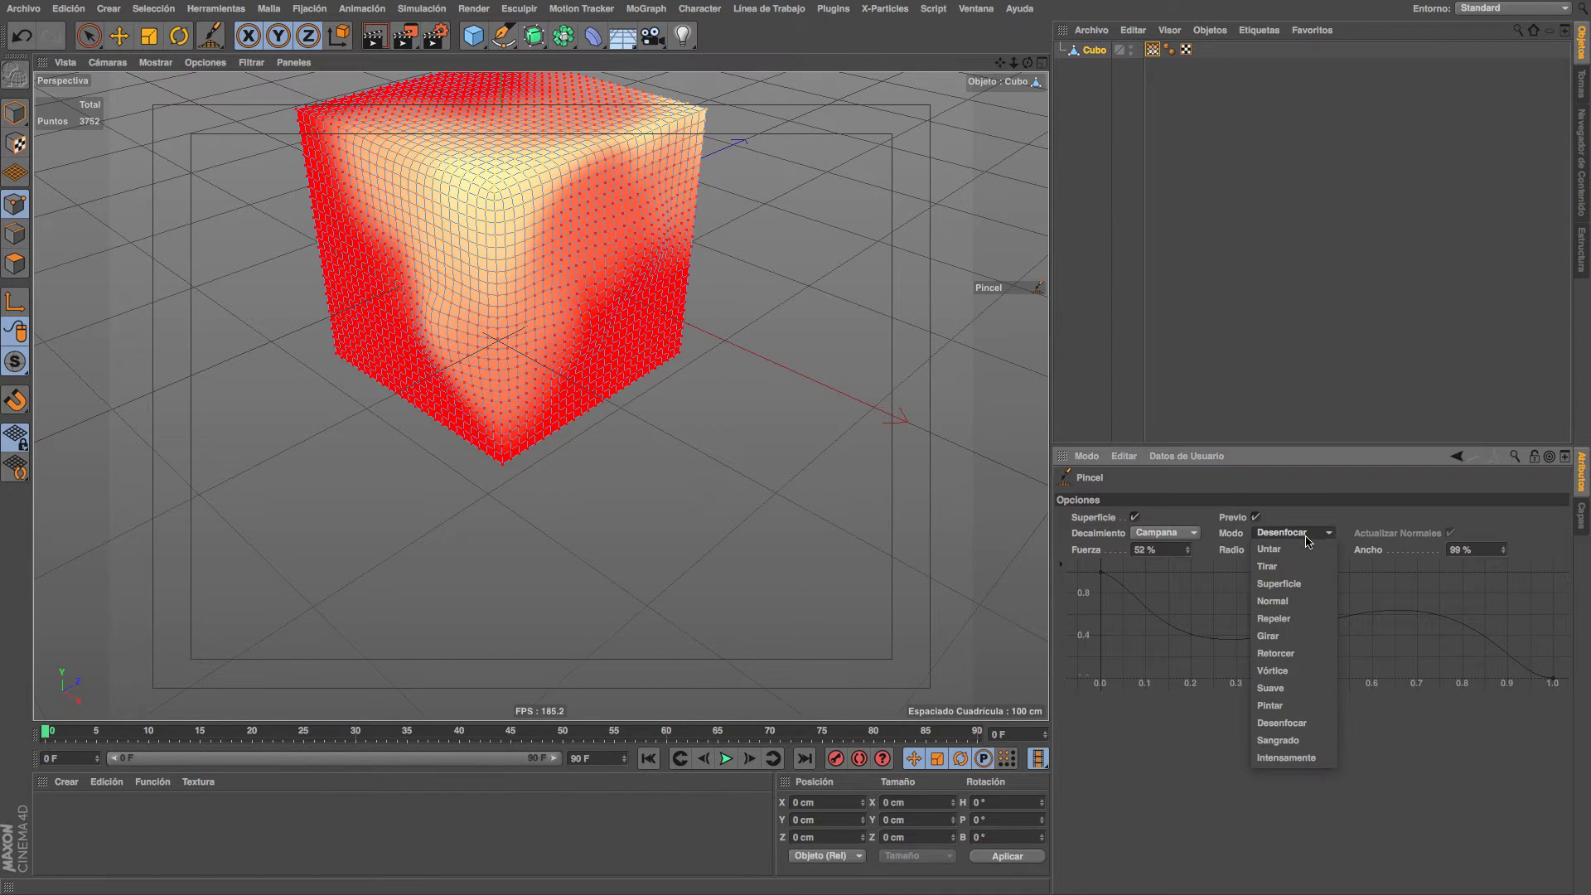
Switch the Pincel mode to Sangrado and paint yellow and red patches across the cube's front face.
left_click(1323, 749)
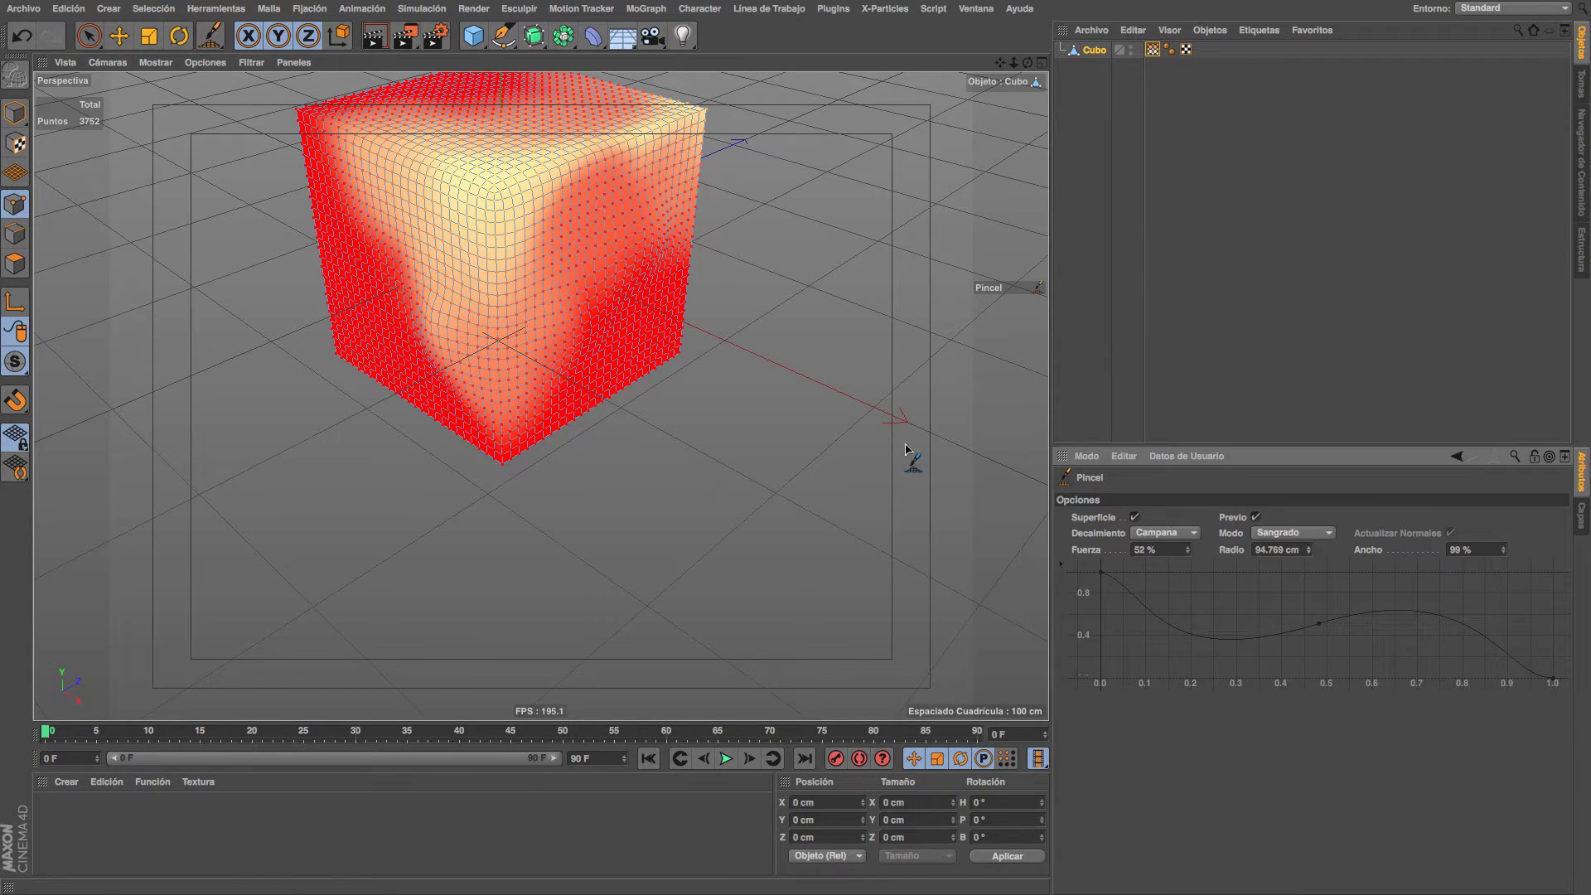
mouse_move(589, 285)
left_mouse_down()
mouse_move(608, 280)
mouse_move(632, 312)
left_mouse_up()
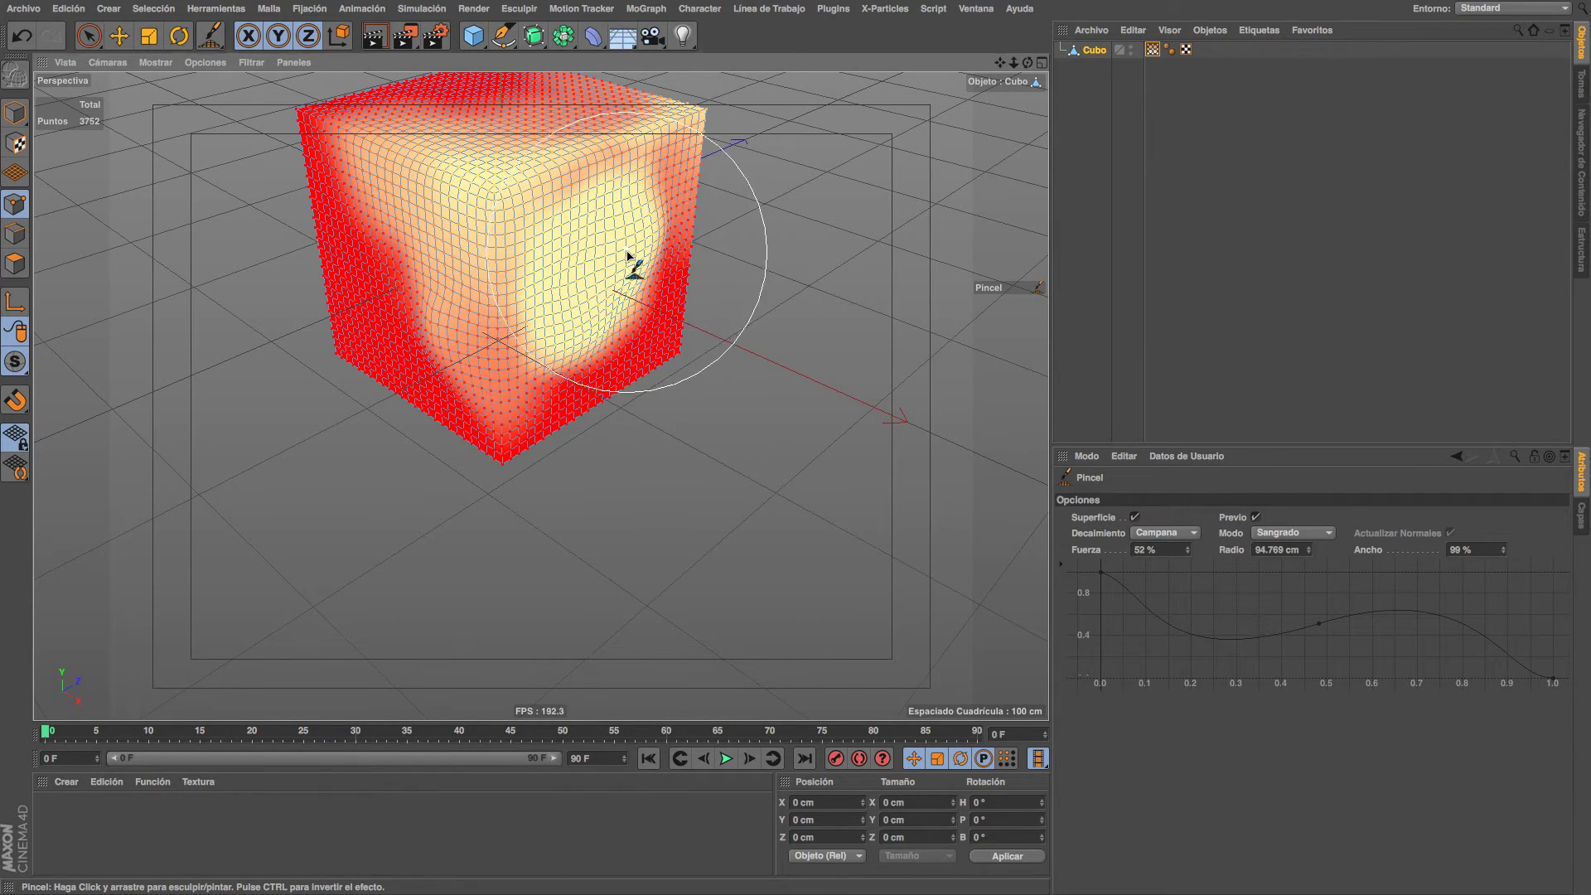
left_click_drag(627, 254, 497, 213, "alt")
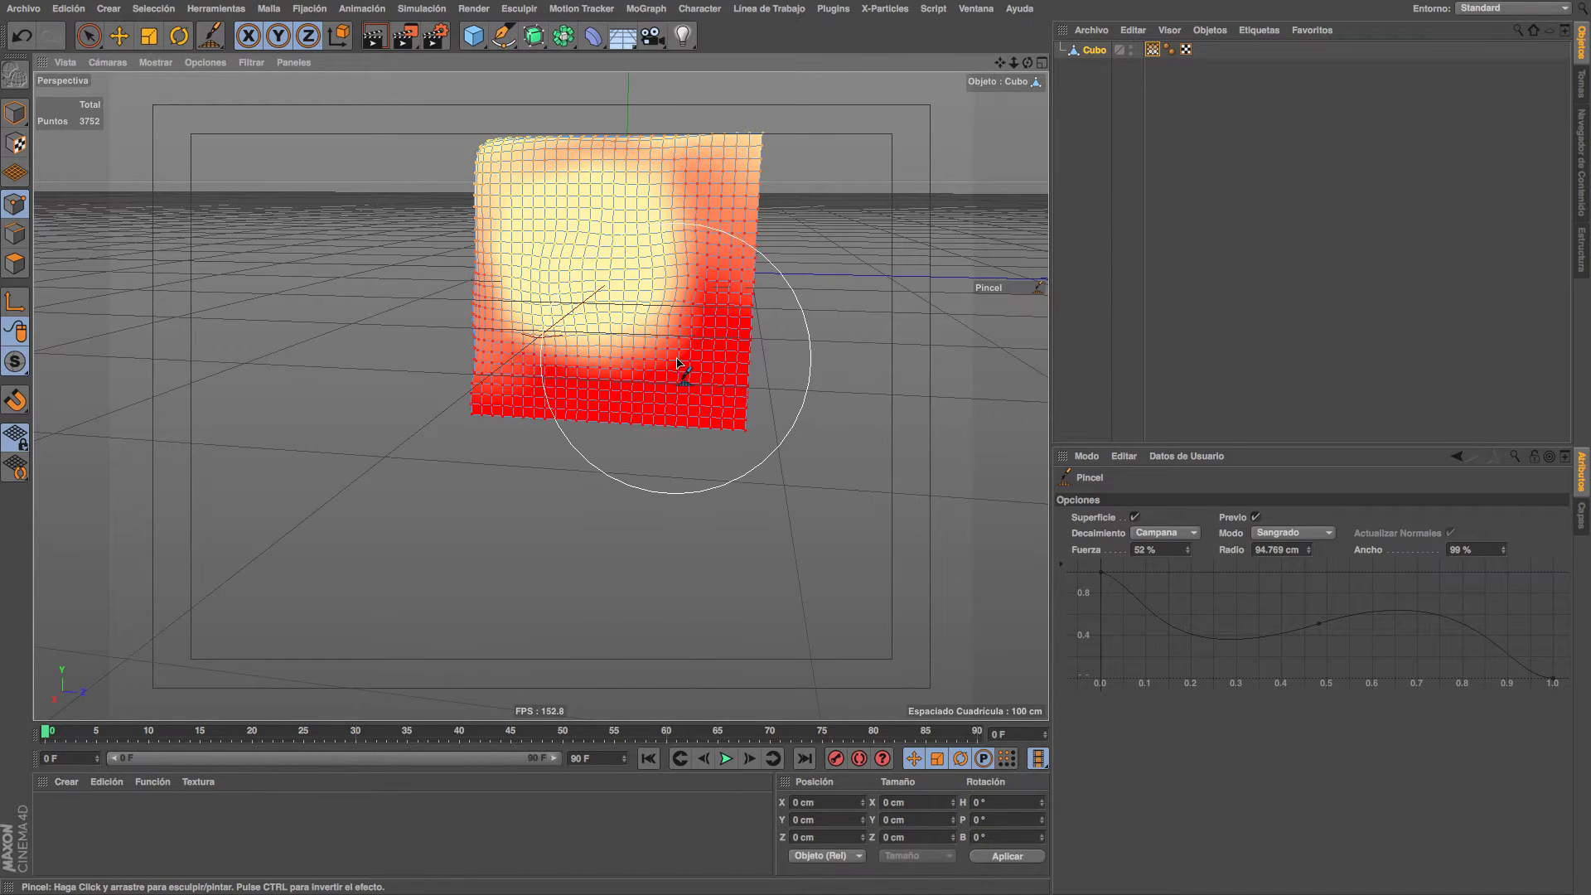
left_click_drag(677, 362, 690, 362)
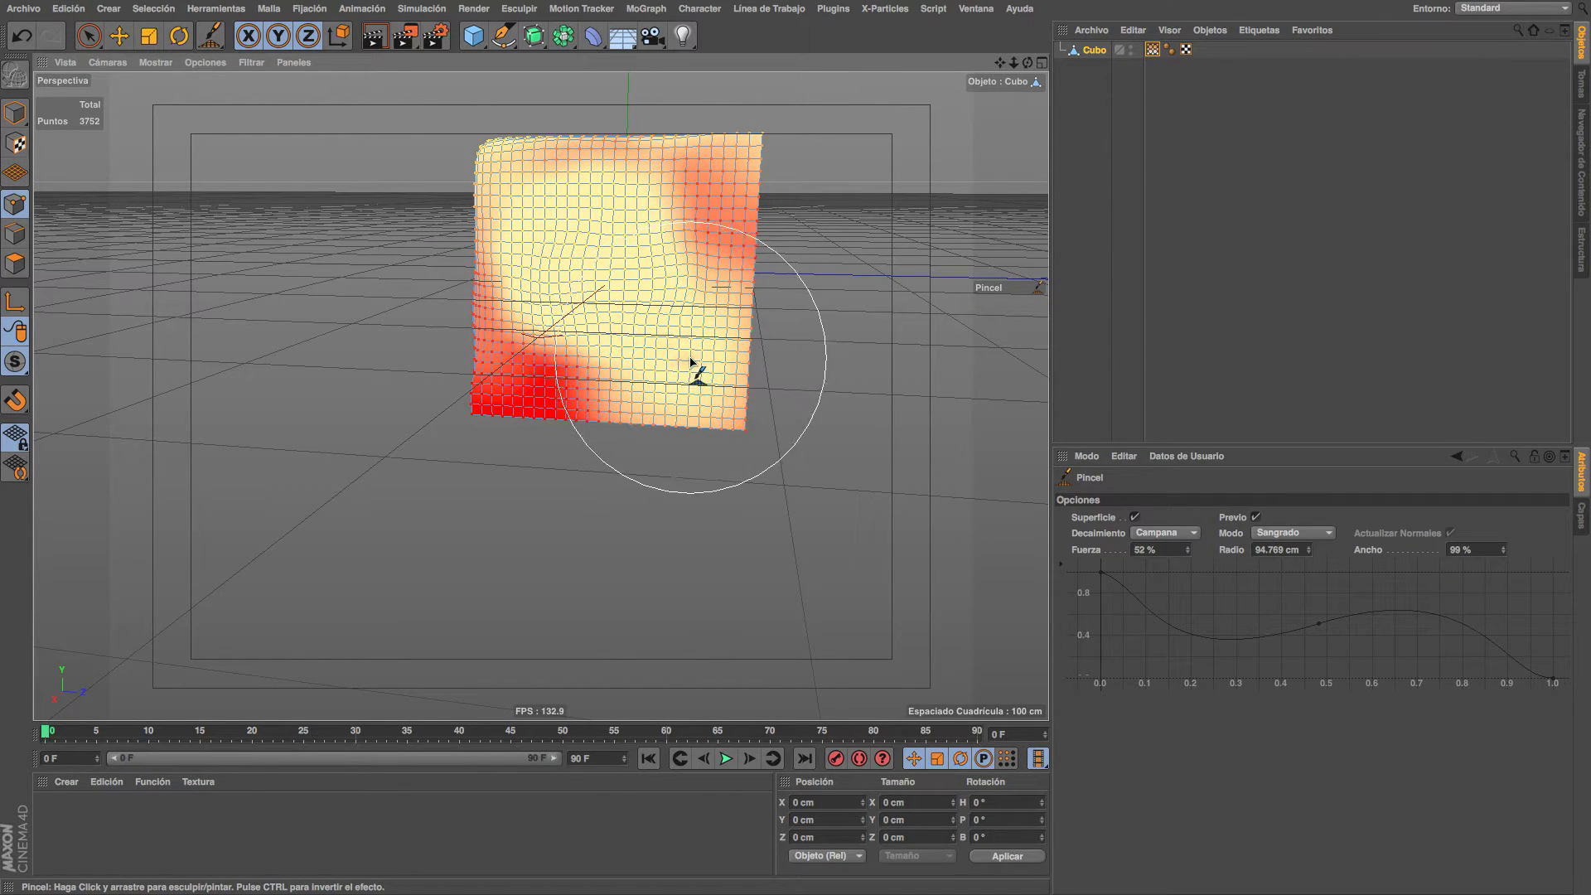
mouse_move(647, 274)
left_mouse_down()
mouse_move(674, 302)
mouse_move(618, 355)
mouse_move(708, 335)
left_mouse_up()
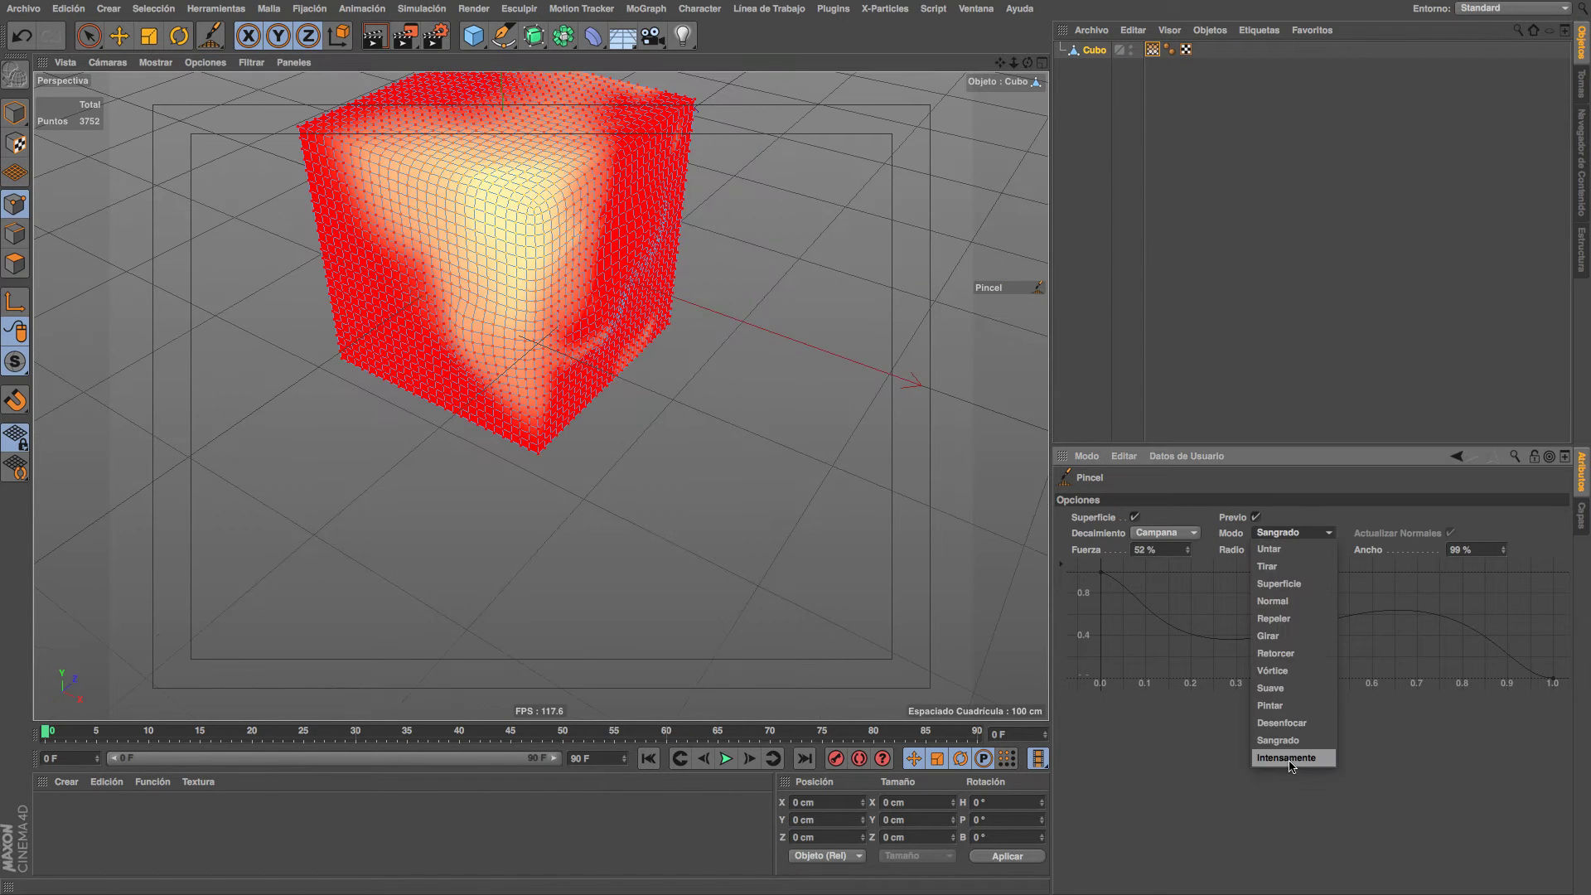
Set Pincel to Intensamente and spread the pale yellow area further left across the cube's front.
left_click(1294, 760)
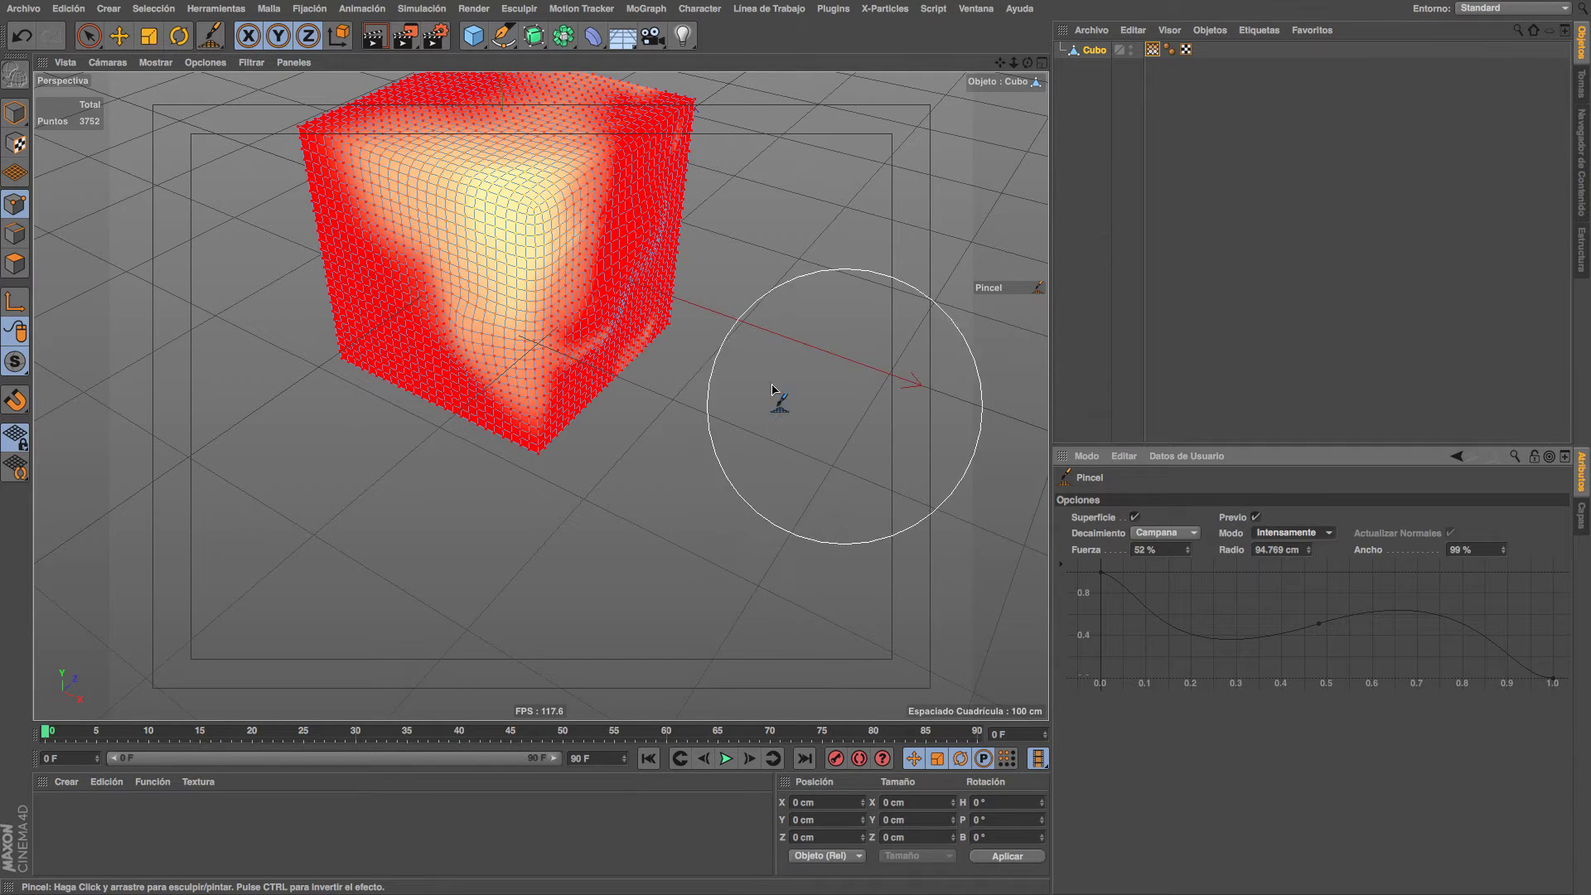
mouse_move(569, 248)
left_mouse_down()
mouse_move(586, 247)
mouse_move(587, 267)
mouse_move(605, 242)
mouse_move(578, 332)
mouse_move(539, 355)
mouse_move(558, 291)
left_mouse_up()
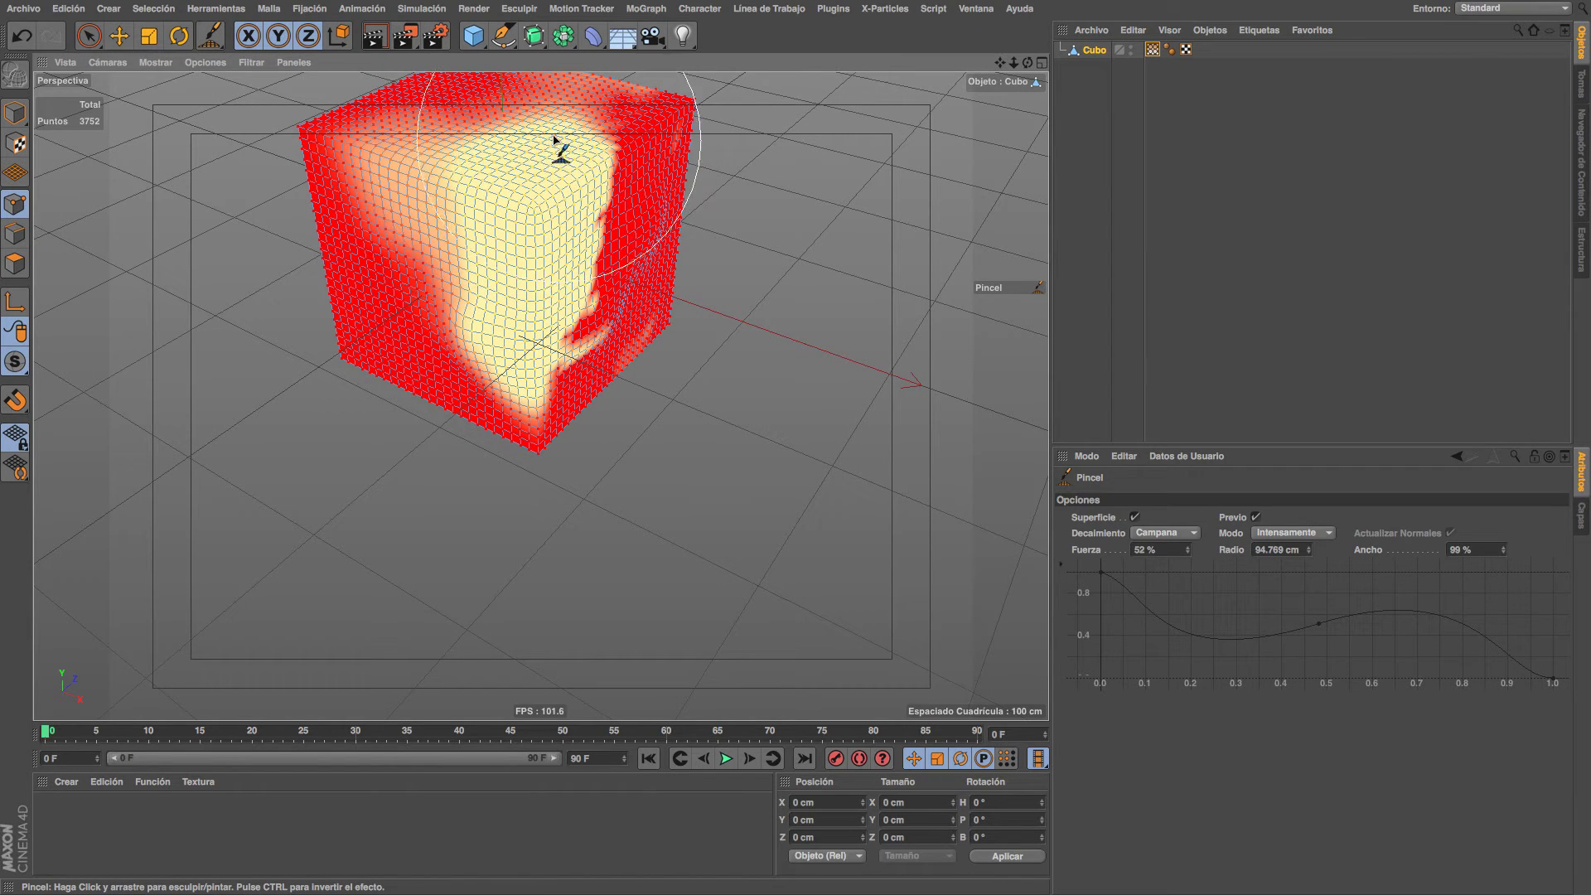
left_click(1297, 534)
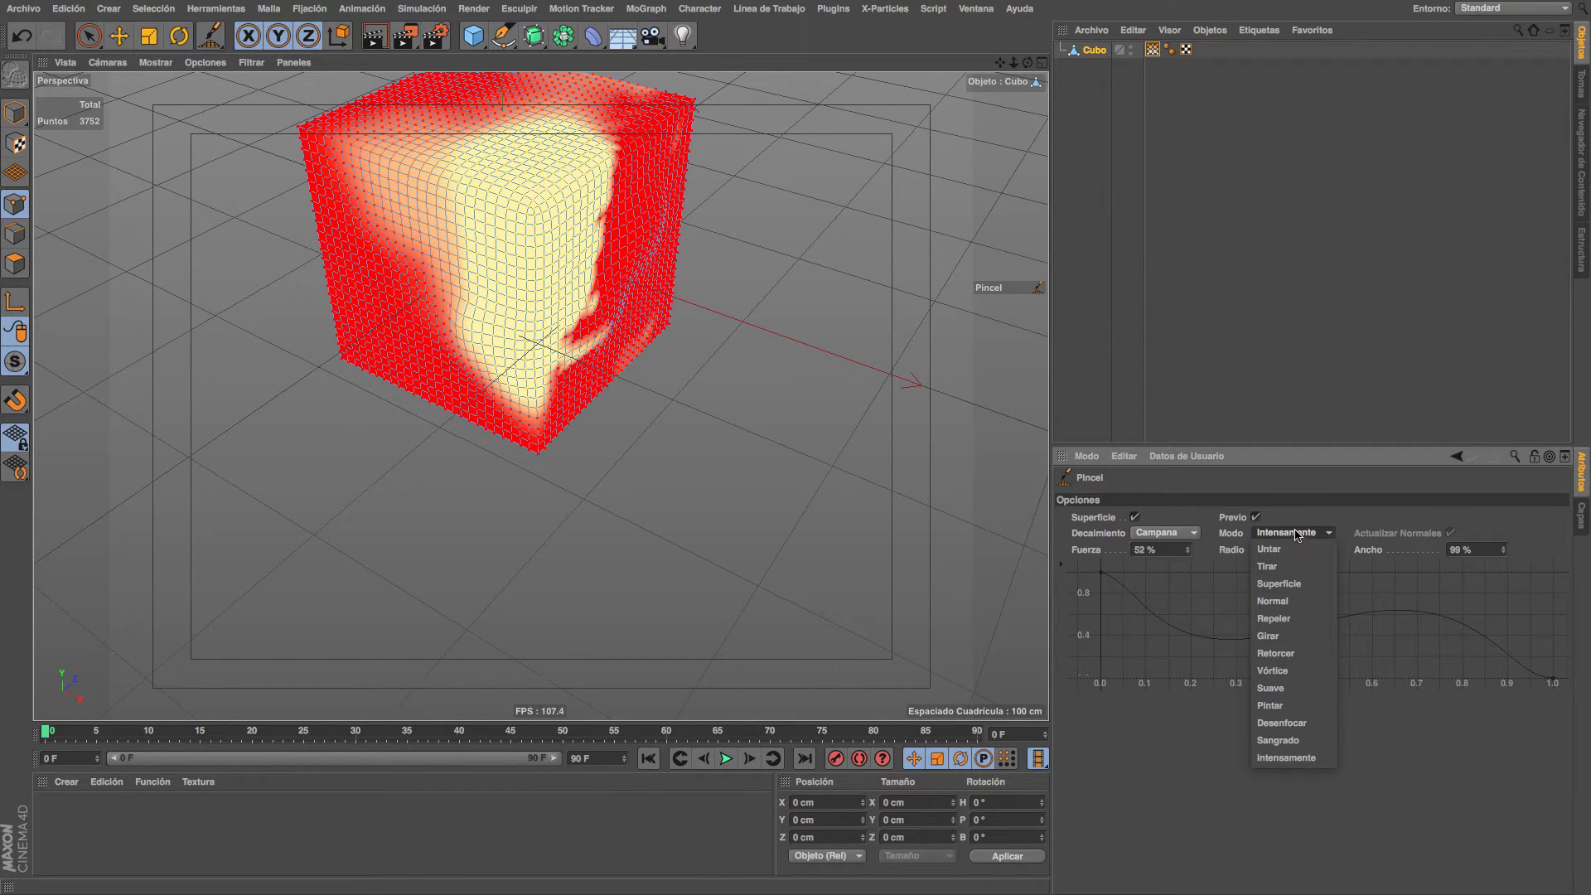
left_click(996, 329)
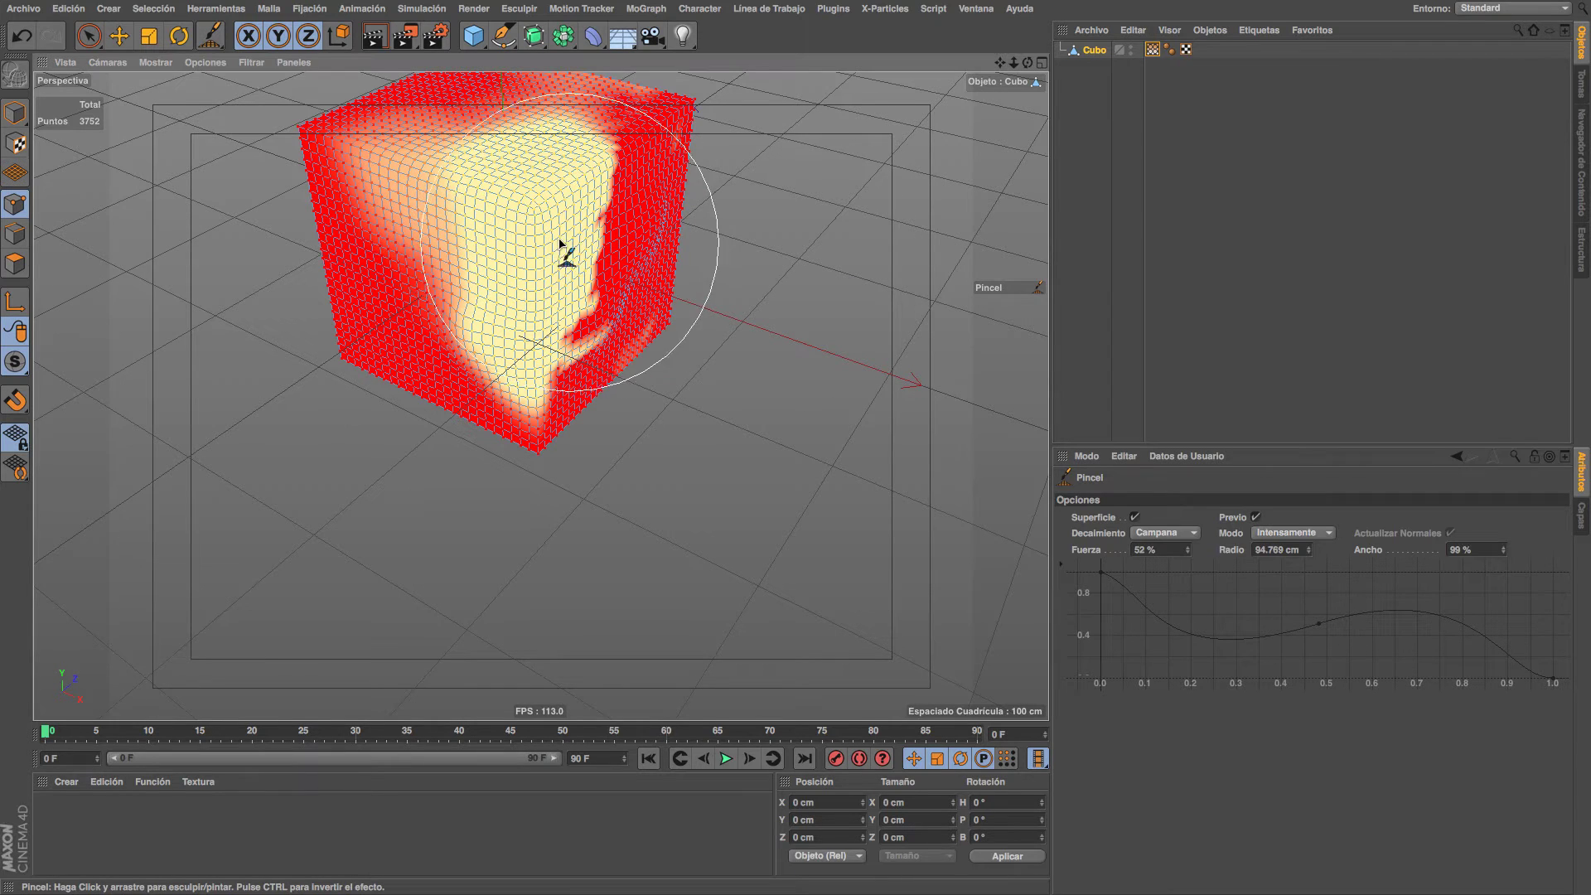
mouse_move(569, 249)
left_mouse_down()
mouse_move(412, 218)
mouse_move(472, 266)
mouse_move(408, 203)
left_mouse_up()
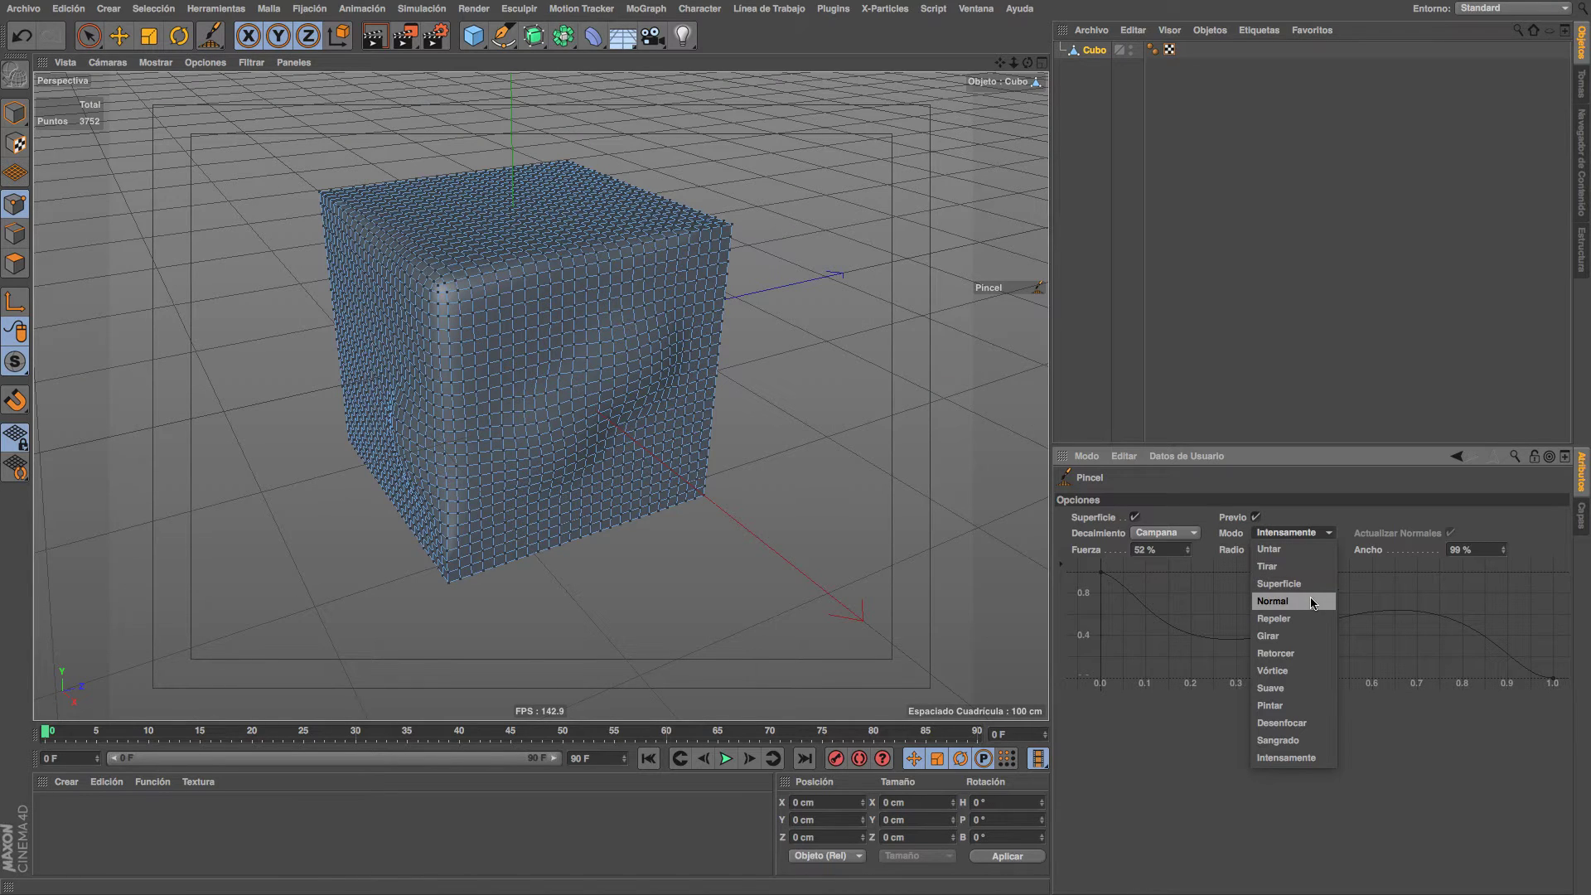
Try the Untar, Tirar and Superficie brush modes, then settle the Pincel mode on Normal.
left_click(1311, 603)
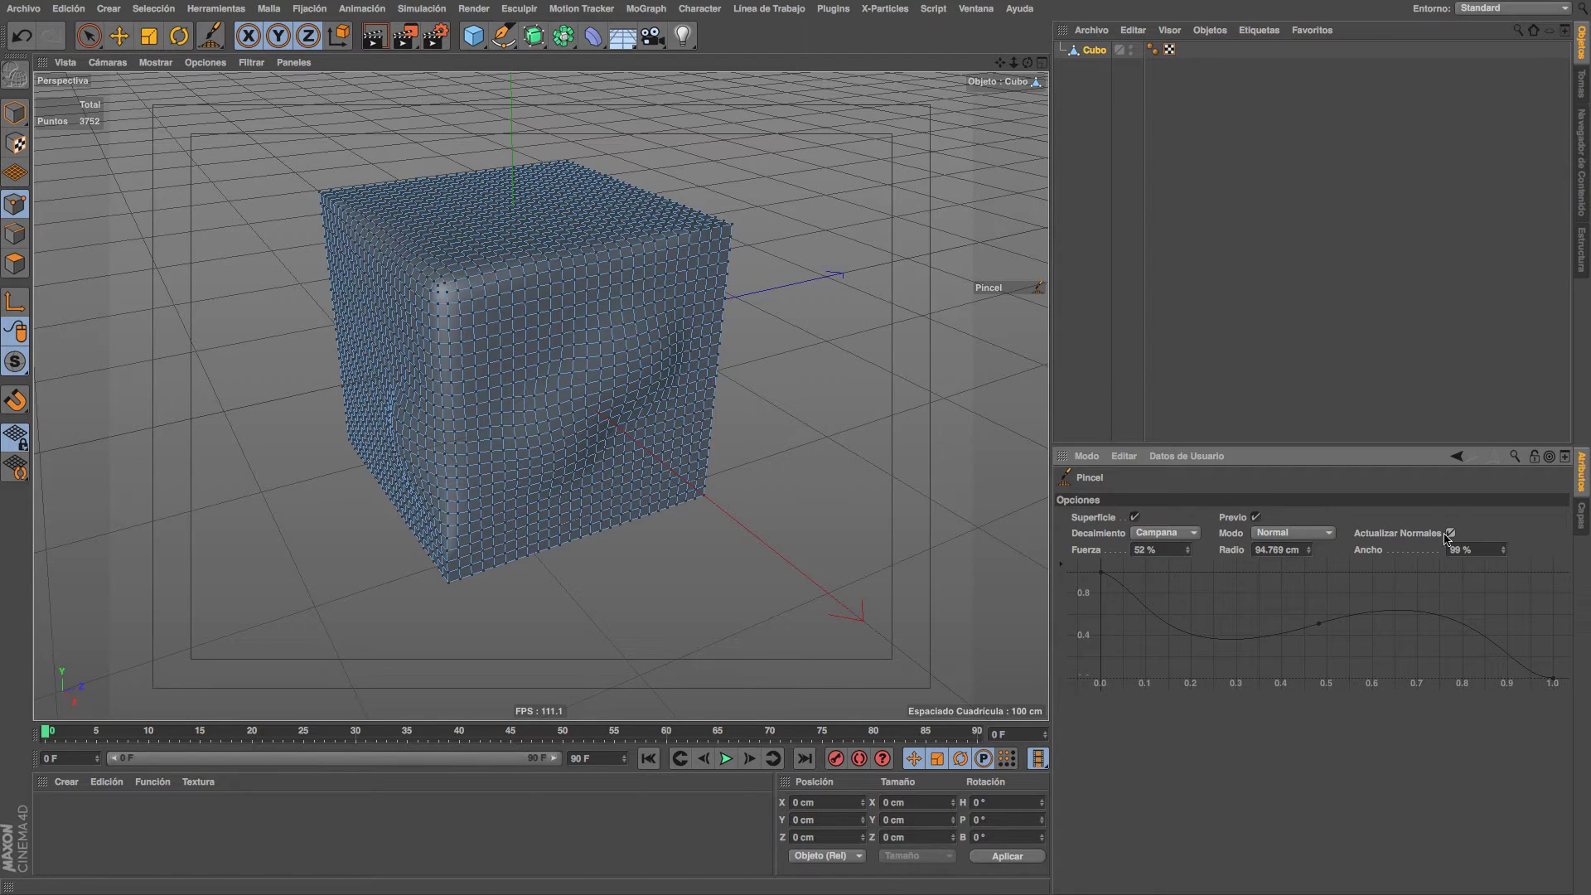
left_click(1310, 537)
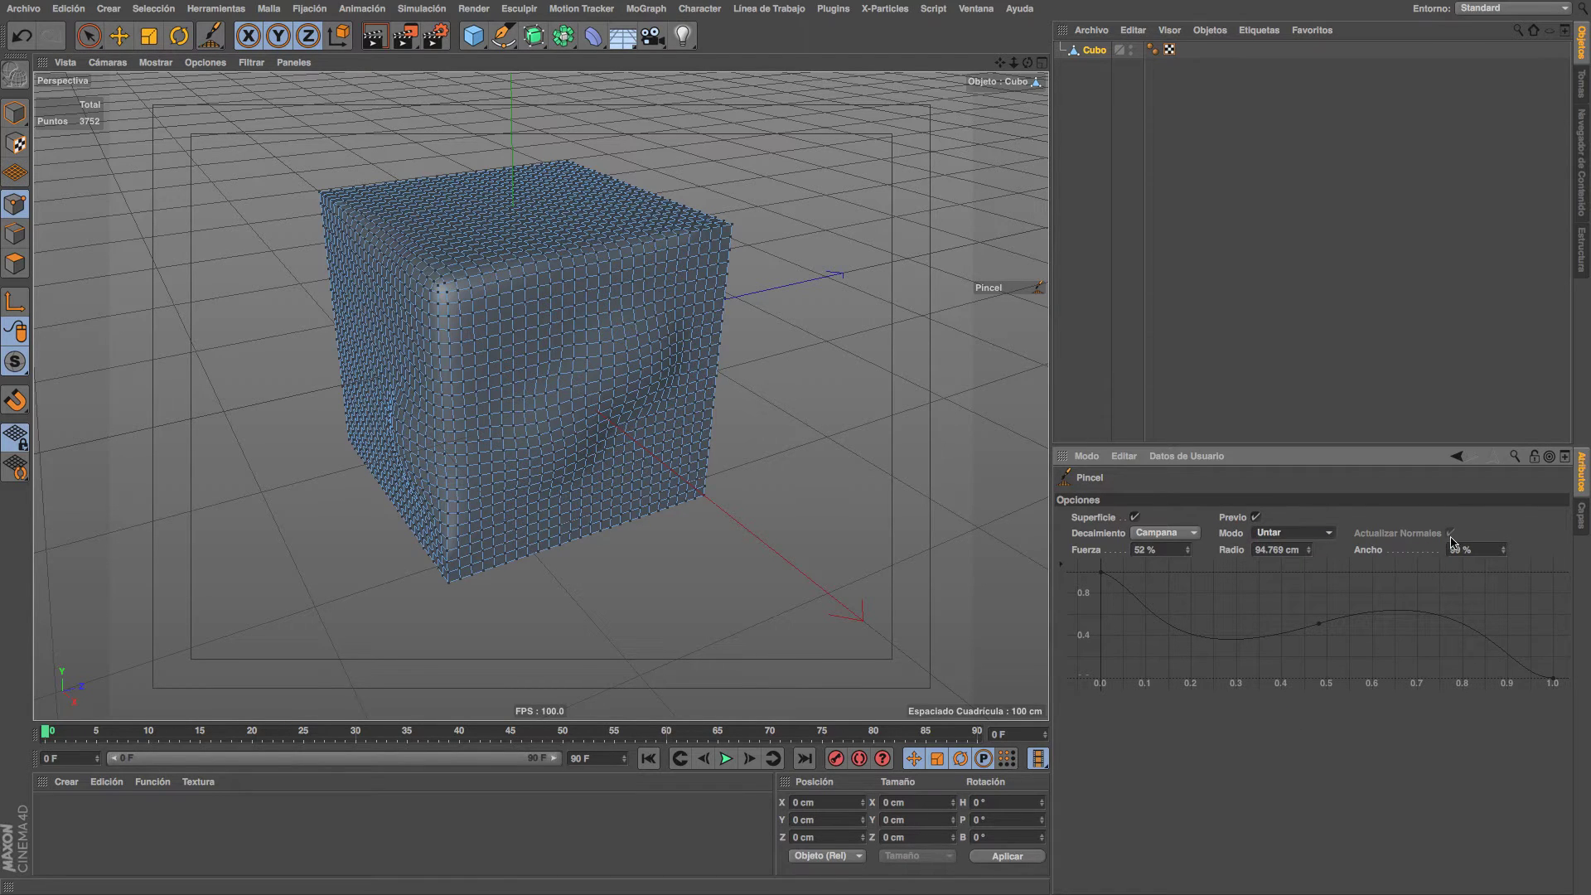
left_click(1293, 535)
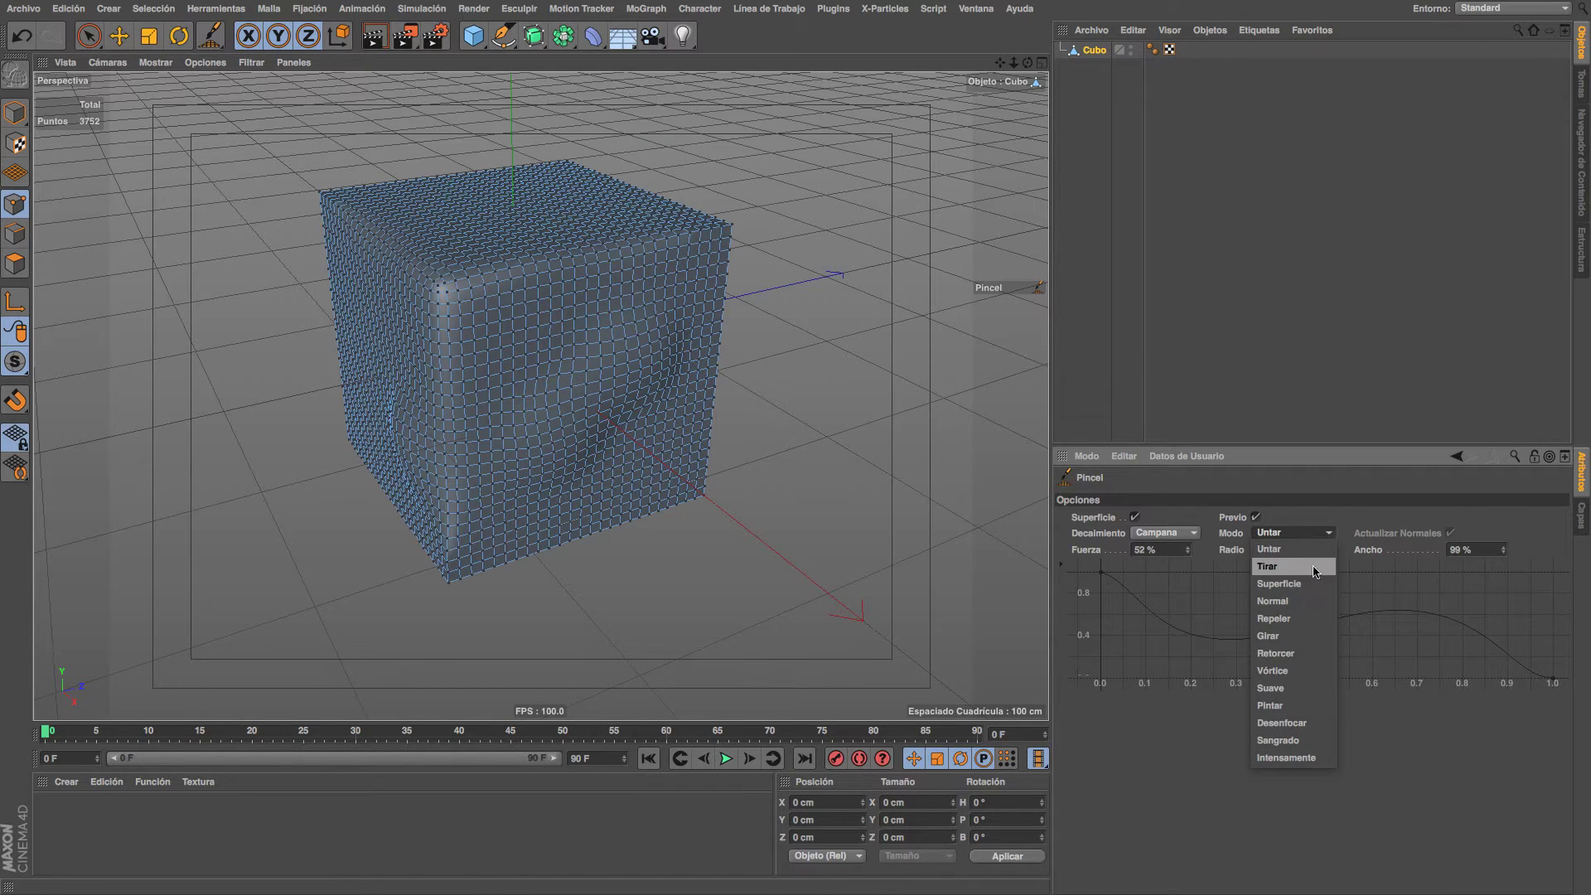
left_click(1315, 570)
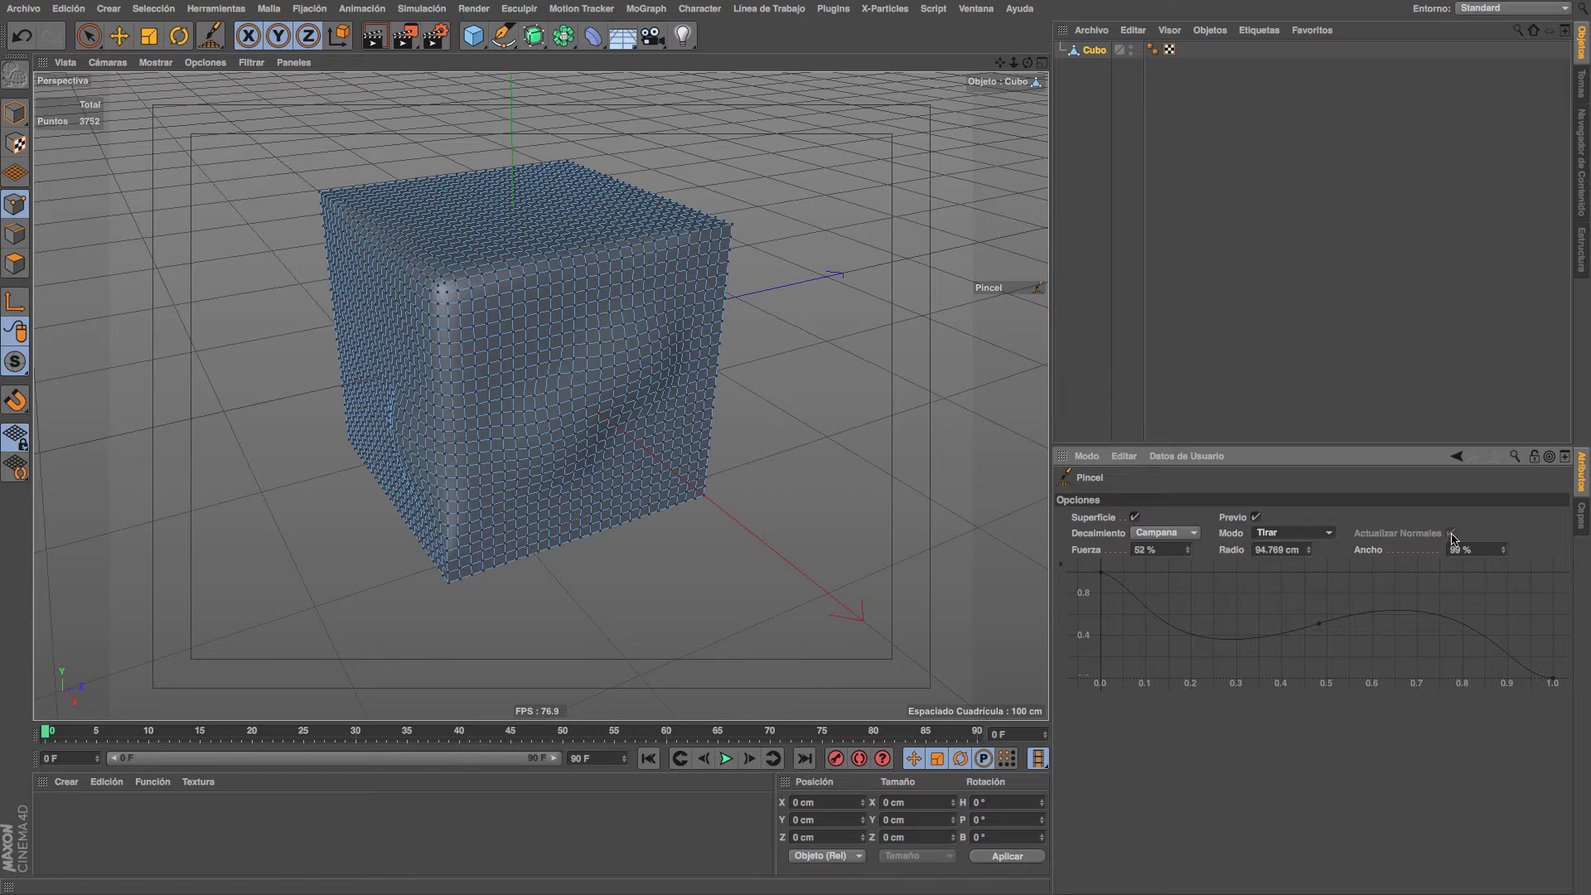
left_click(1304, 533)
left_click(1320, 588)
left_click(1318, 537)
left_click(1313, 608)
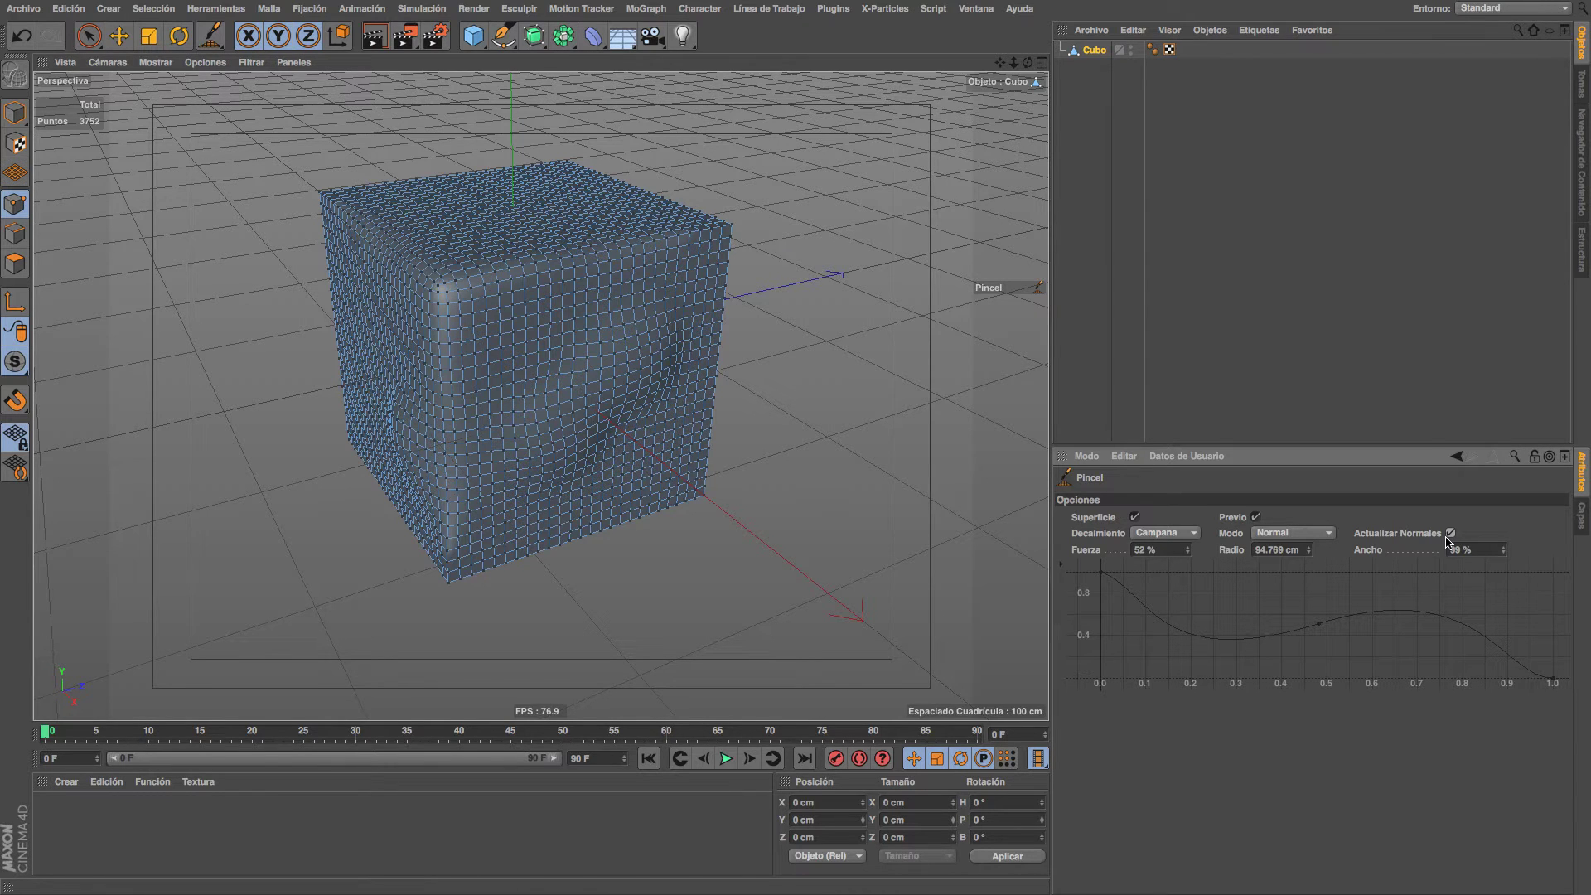
Enable Actualizar Normales and sculpt a round bulge with a fold on the cube's front.
left_click(584, 350)
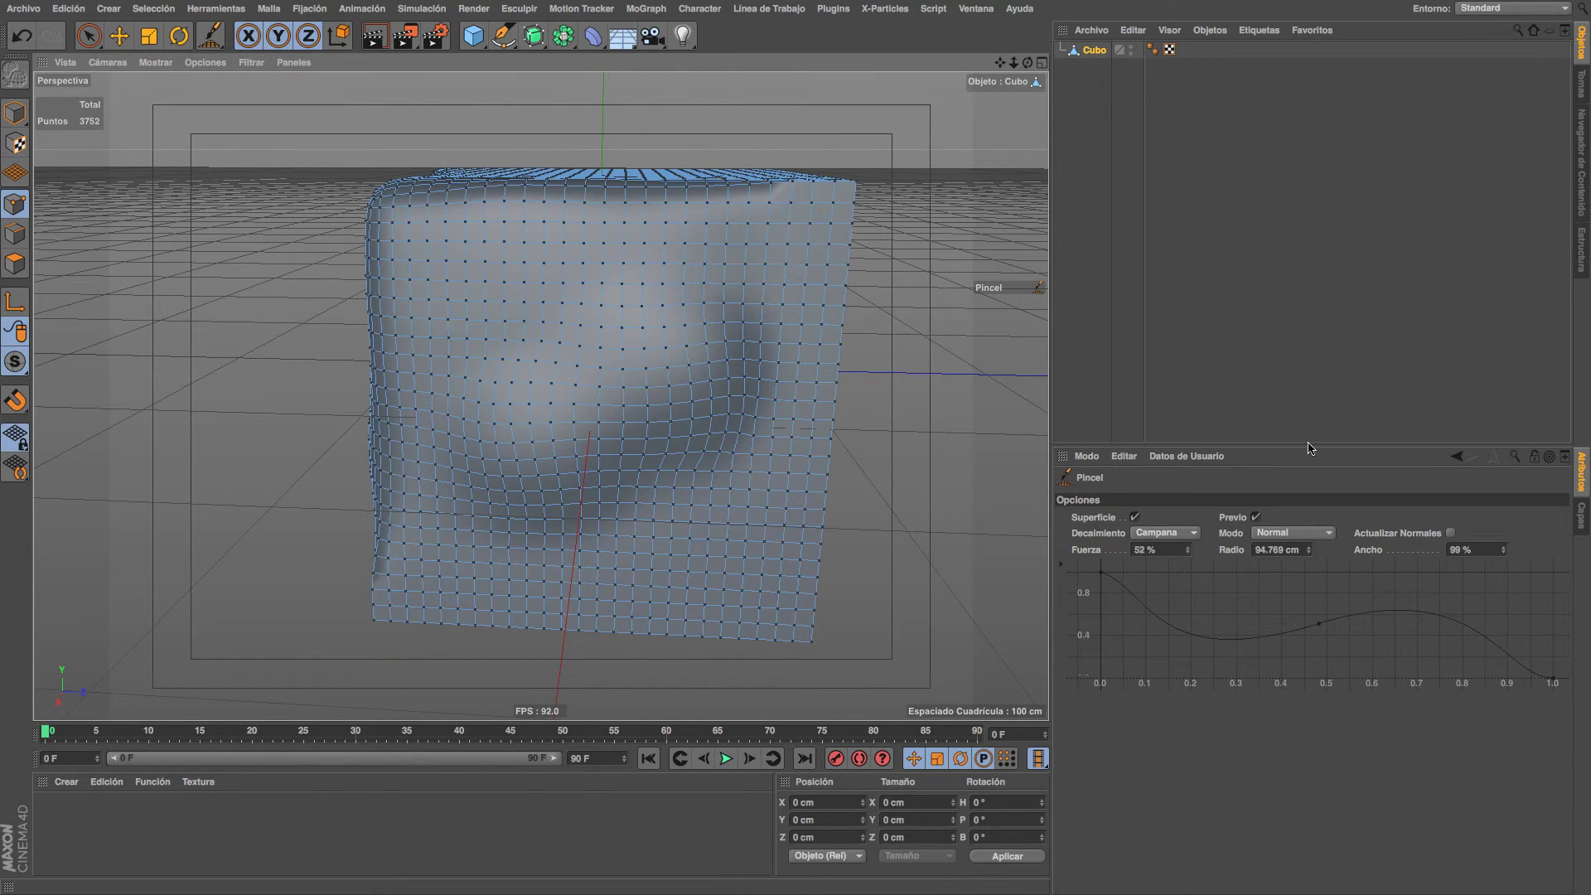
left_click(1450, 533)
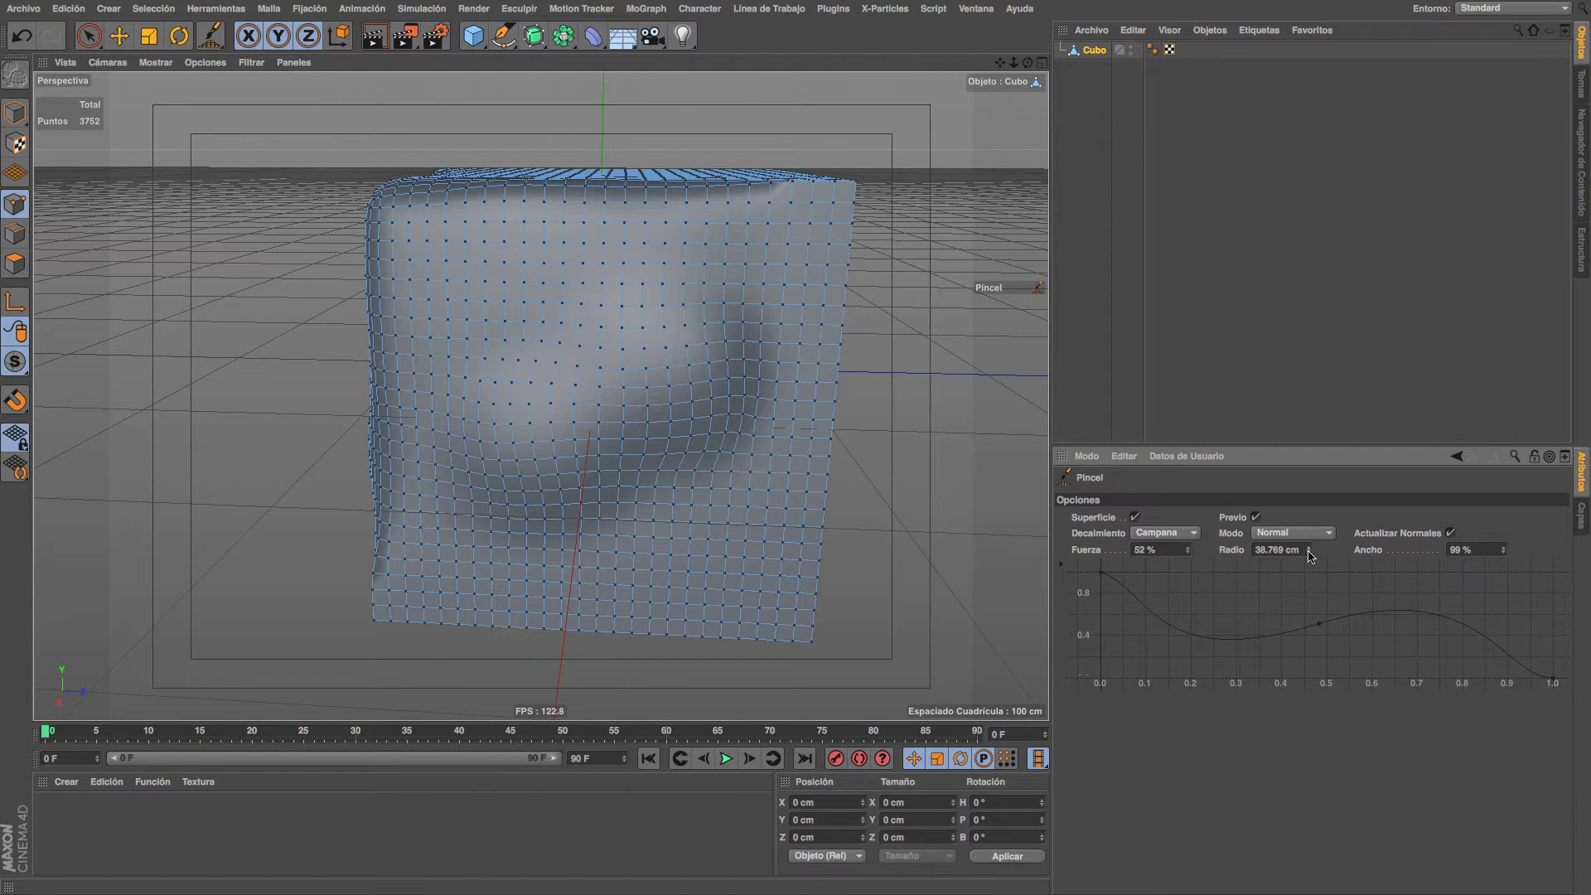
left_click_drag(753, 402, 686, 384)
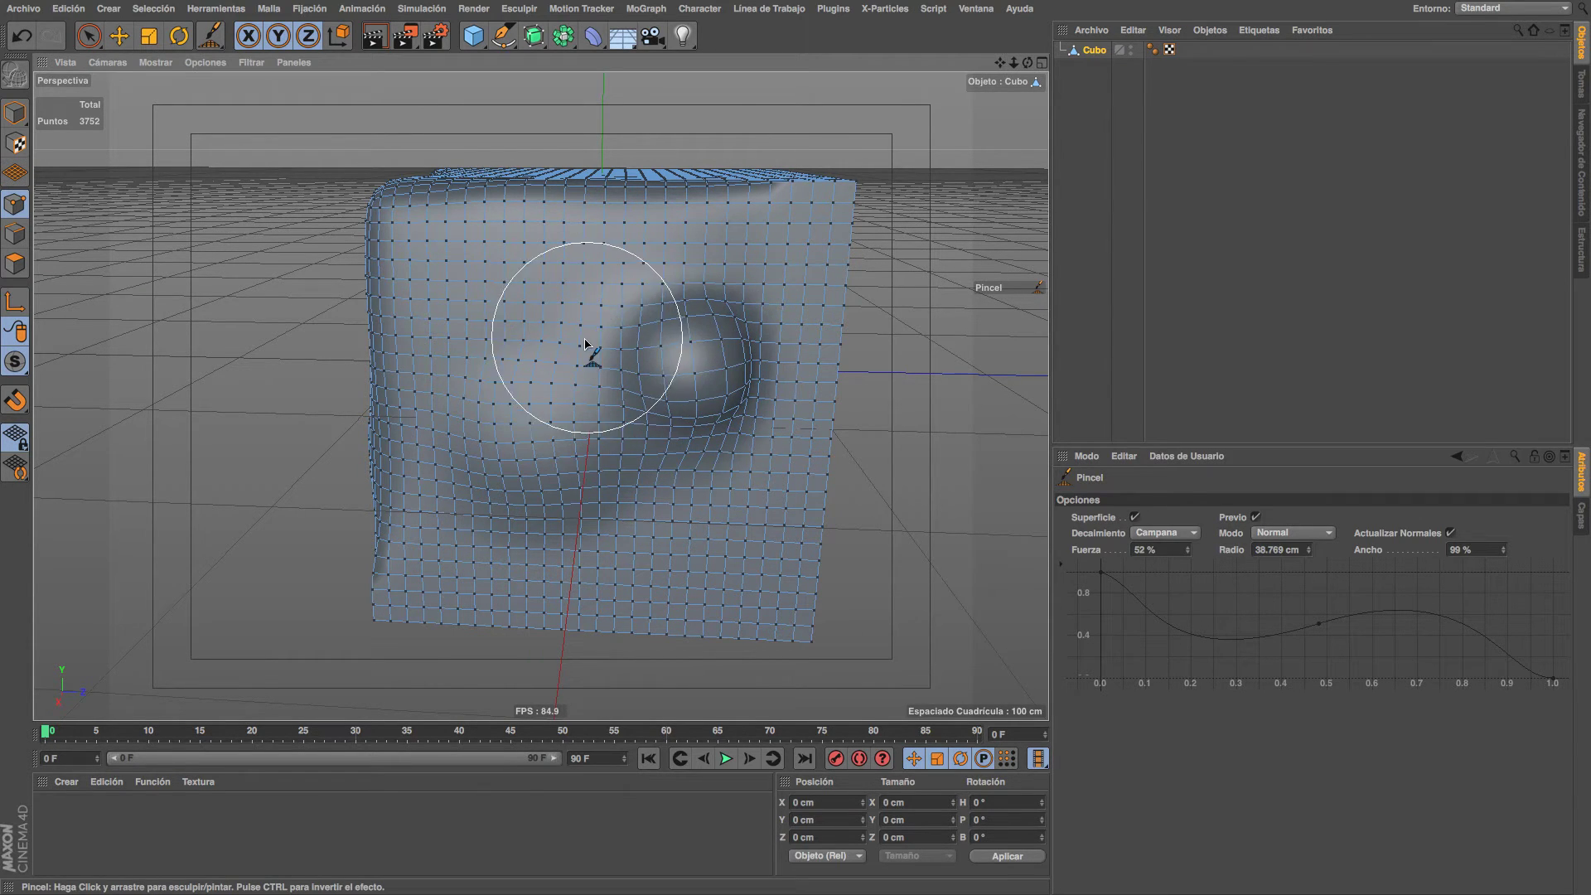
mouse_move(585, 344)
left_mouse_down()
mouse_move(622, 409)
mouse_move(690, 409)
mouse_move(619, 420)
left_mouse_up()
mouse_move(624, 470)
left_mouse_down()
mouse_move(666, 497)
mouse_move(714, 497)
mouse_move(753, 465)
mouse_move(742, 406)
mouse_move(796, 277)
left_mouse_up()
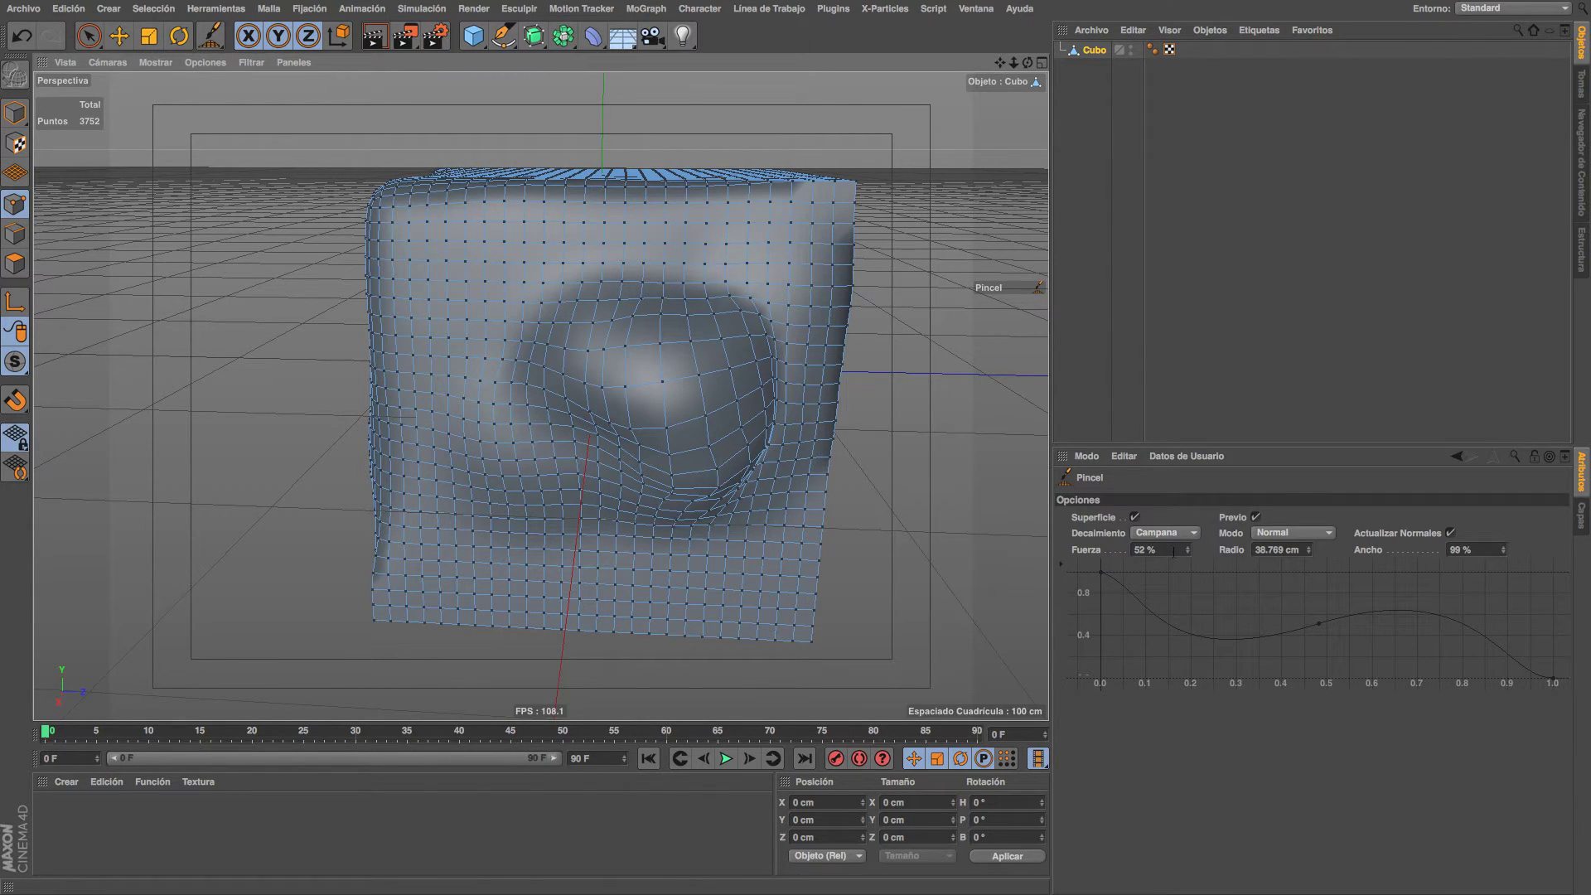
Lower Fuerza to 69%, sculpt an upper-left bulge, and set Radio to 45.453 cm.
left_click(1191, 556)
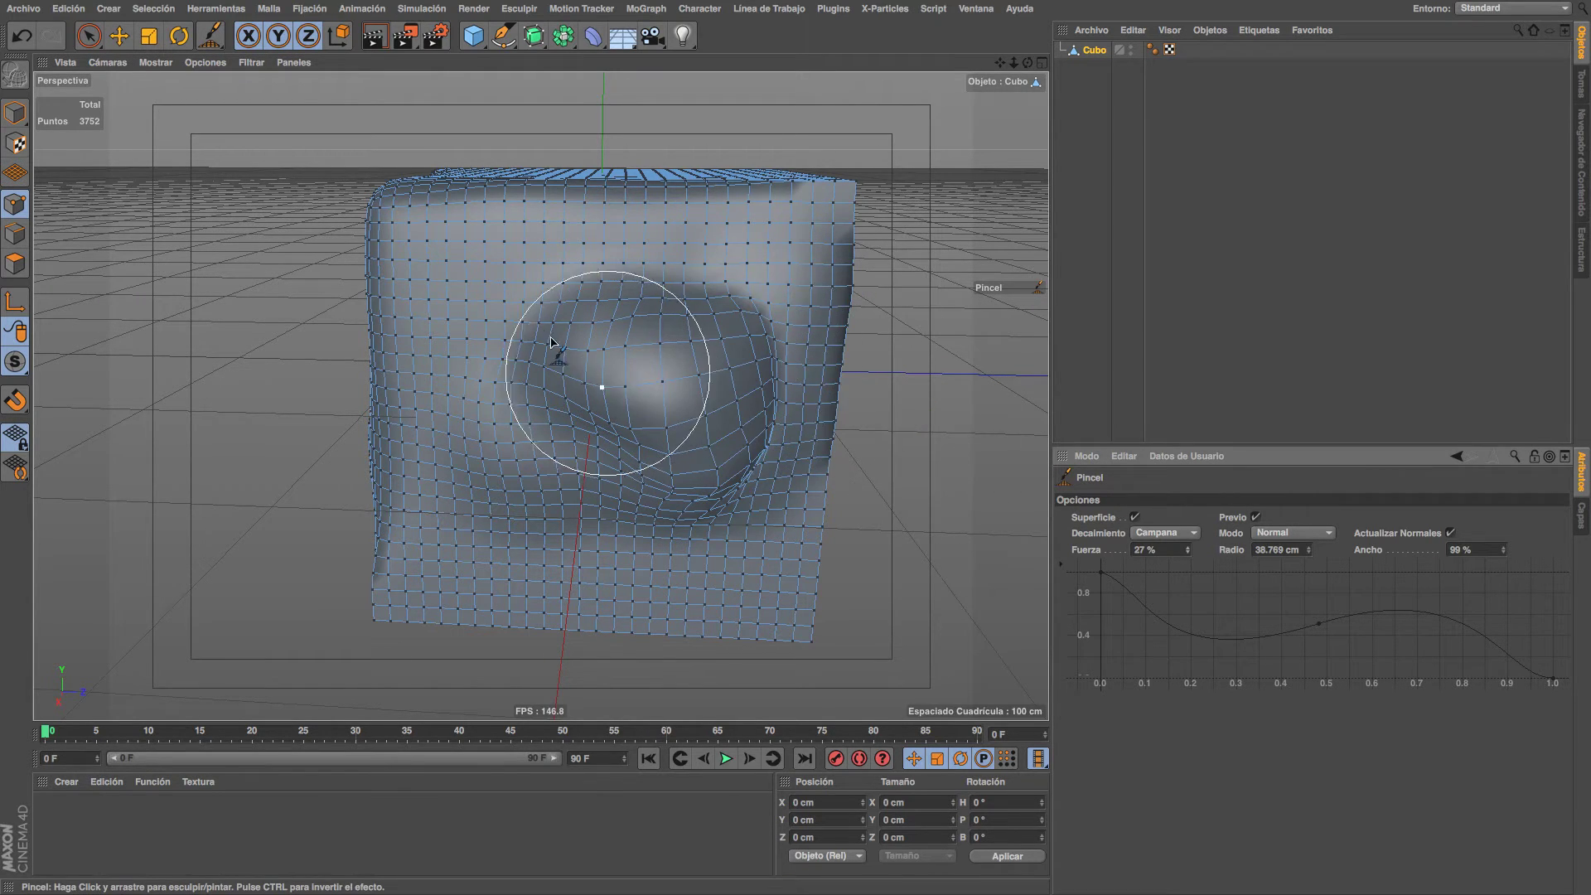
mouse_move(486, 337)
left_mouse_down()
mouse_move(547, 355)
mouse_move(533, 356)
mouse_move(578, 403)
left_mouse_up()
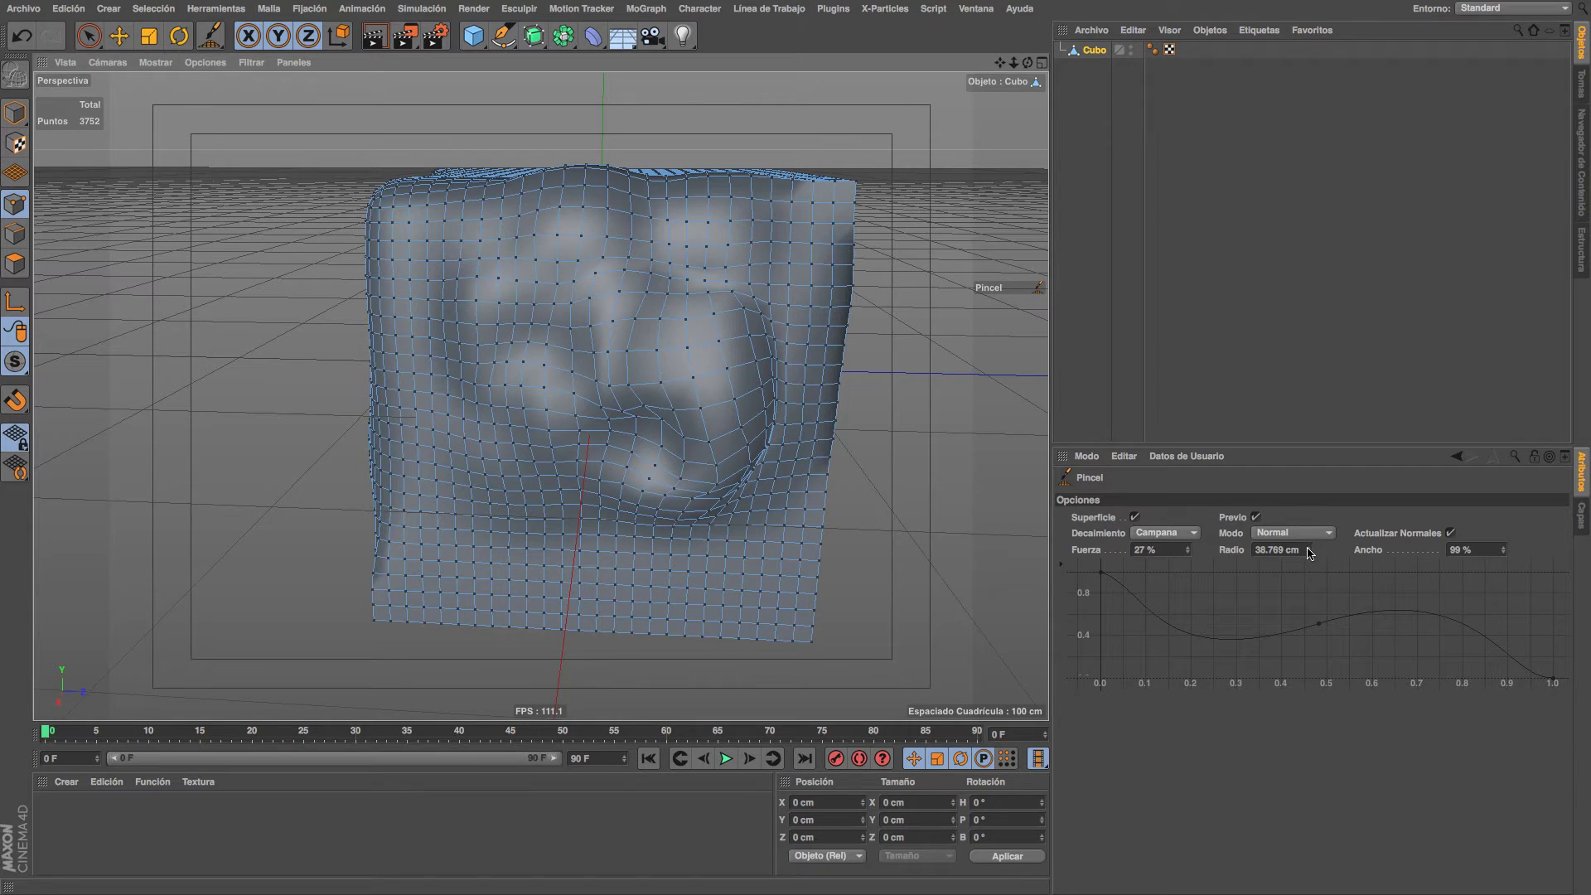
left_click(1309, 548)
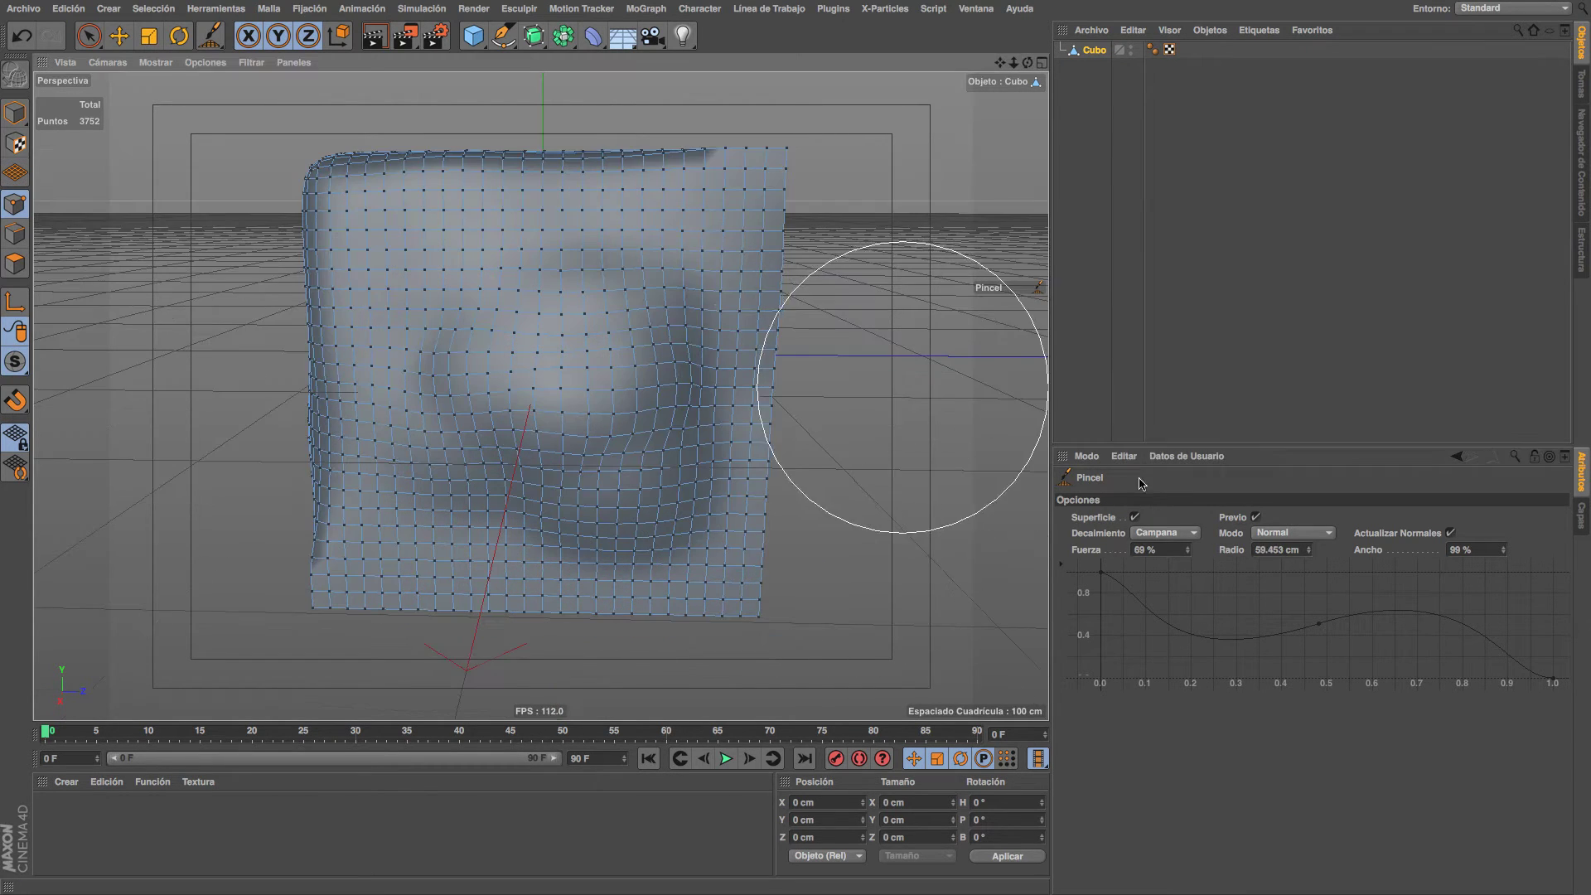
left_click_drag(1310, 554, 1310, 572)
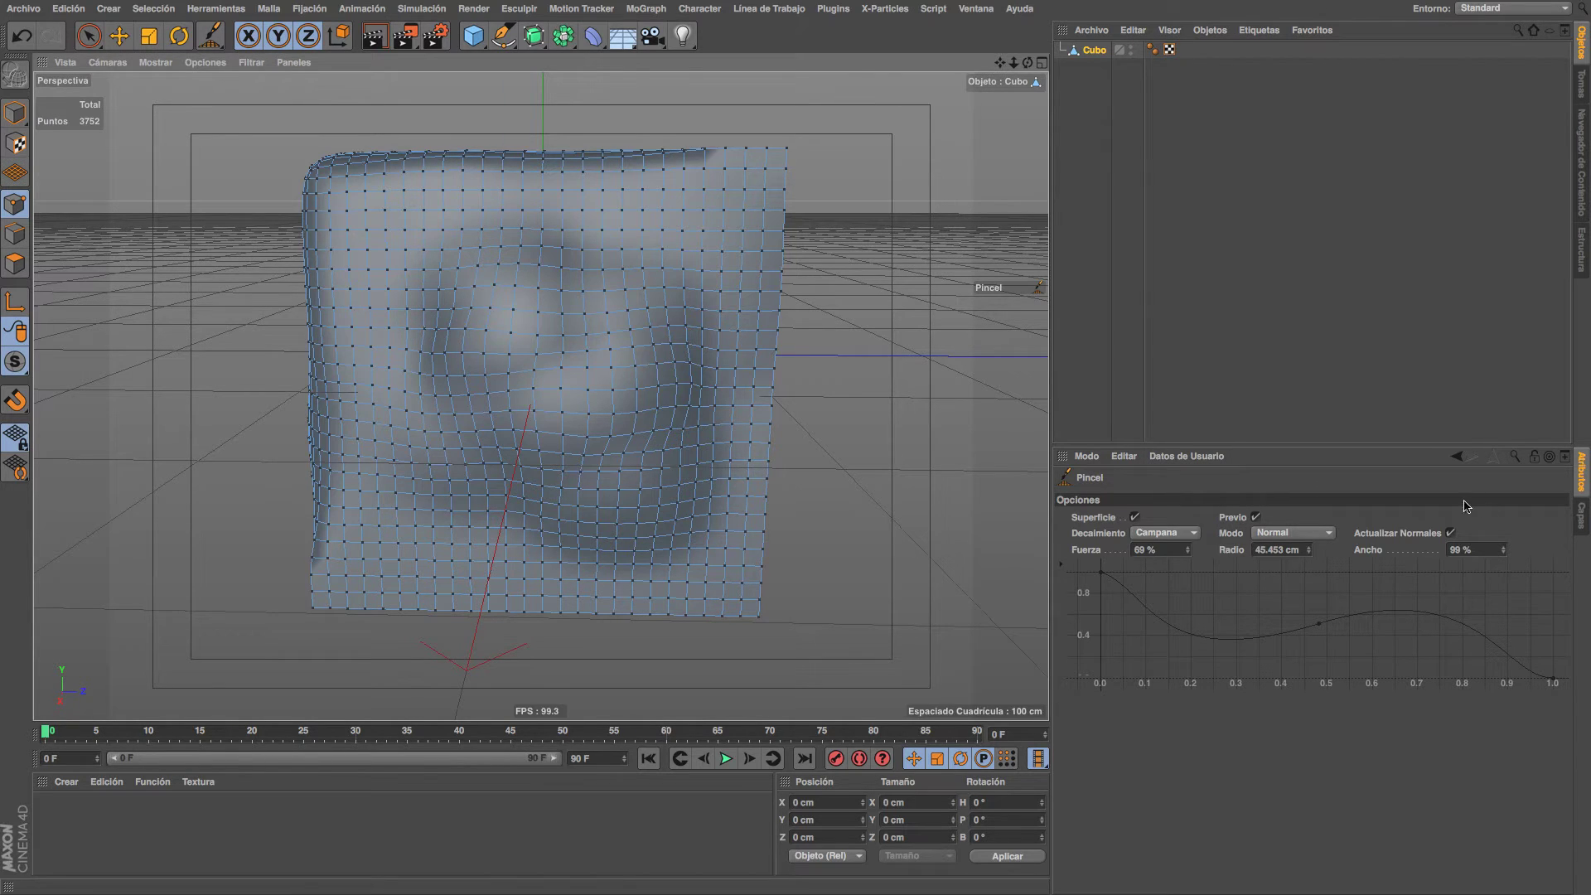
Try the Aguja, Constante and Lineal Decaimiento curves, settling on Cúpula.
left_click(1183, 536)
left_click(1184, 561)
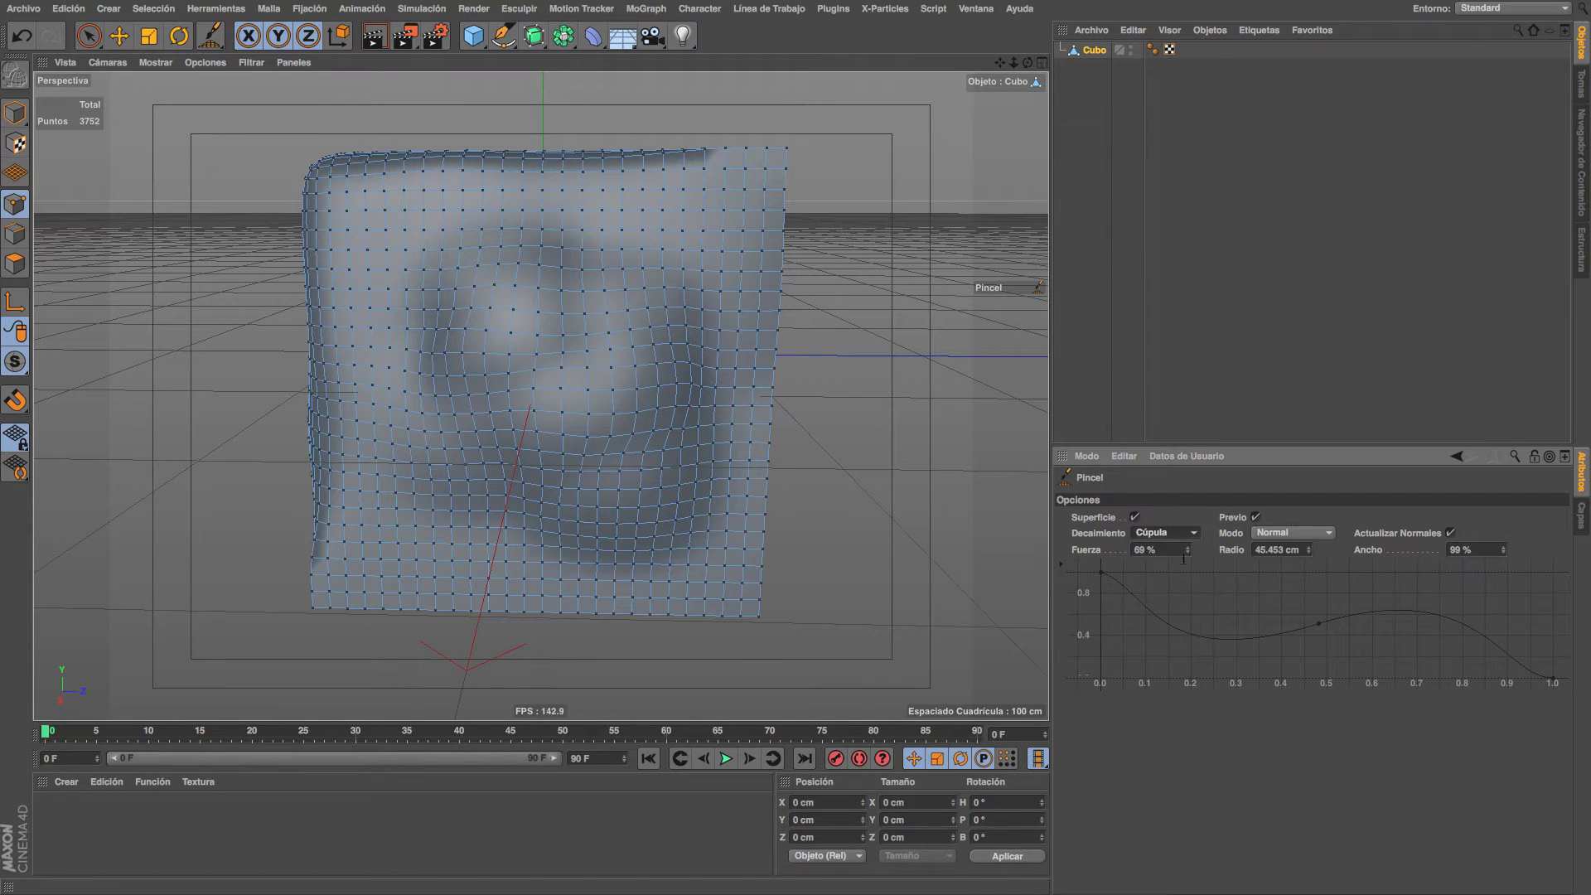
left_click(1185, 533)
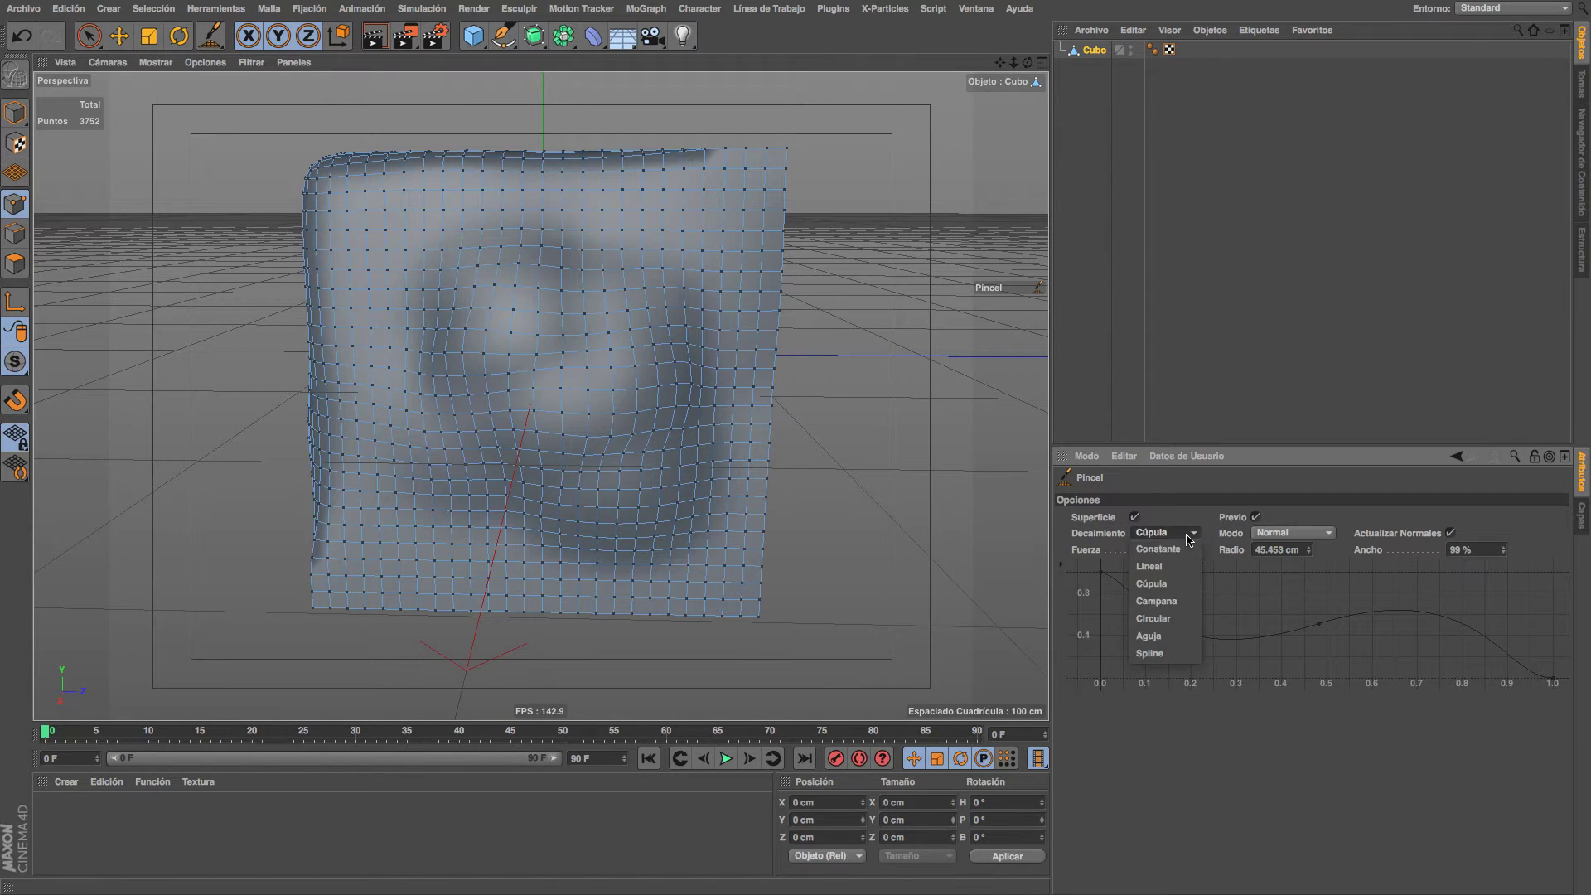
left_click(1190, 603)
left_click(1190, 533)
left_click(1195, 636)
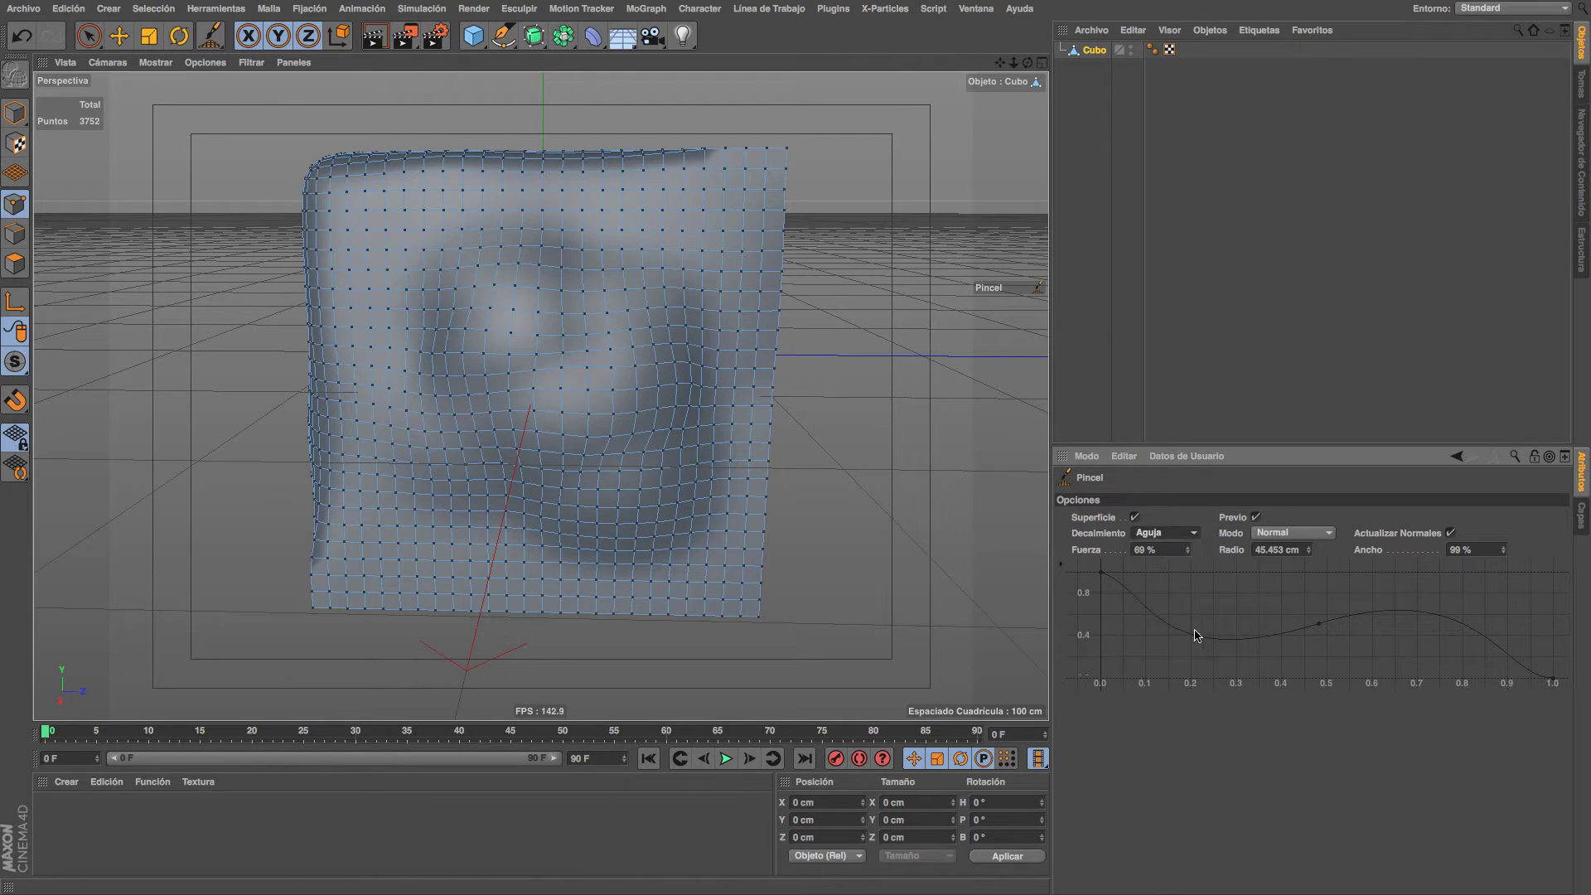
left_click(1194, 533)
left_click(1192, 533)
left_click(1187, 569)
left_click(1194, 533)
left_click(1191, 585)
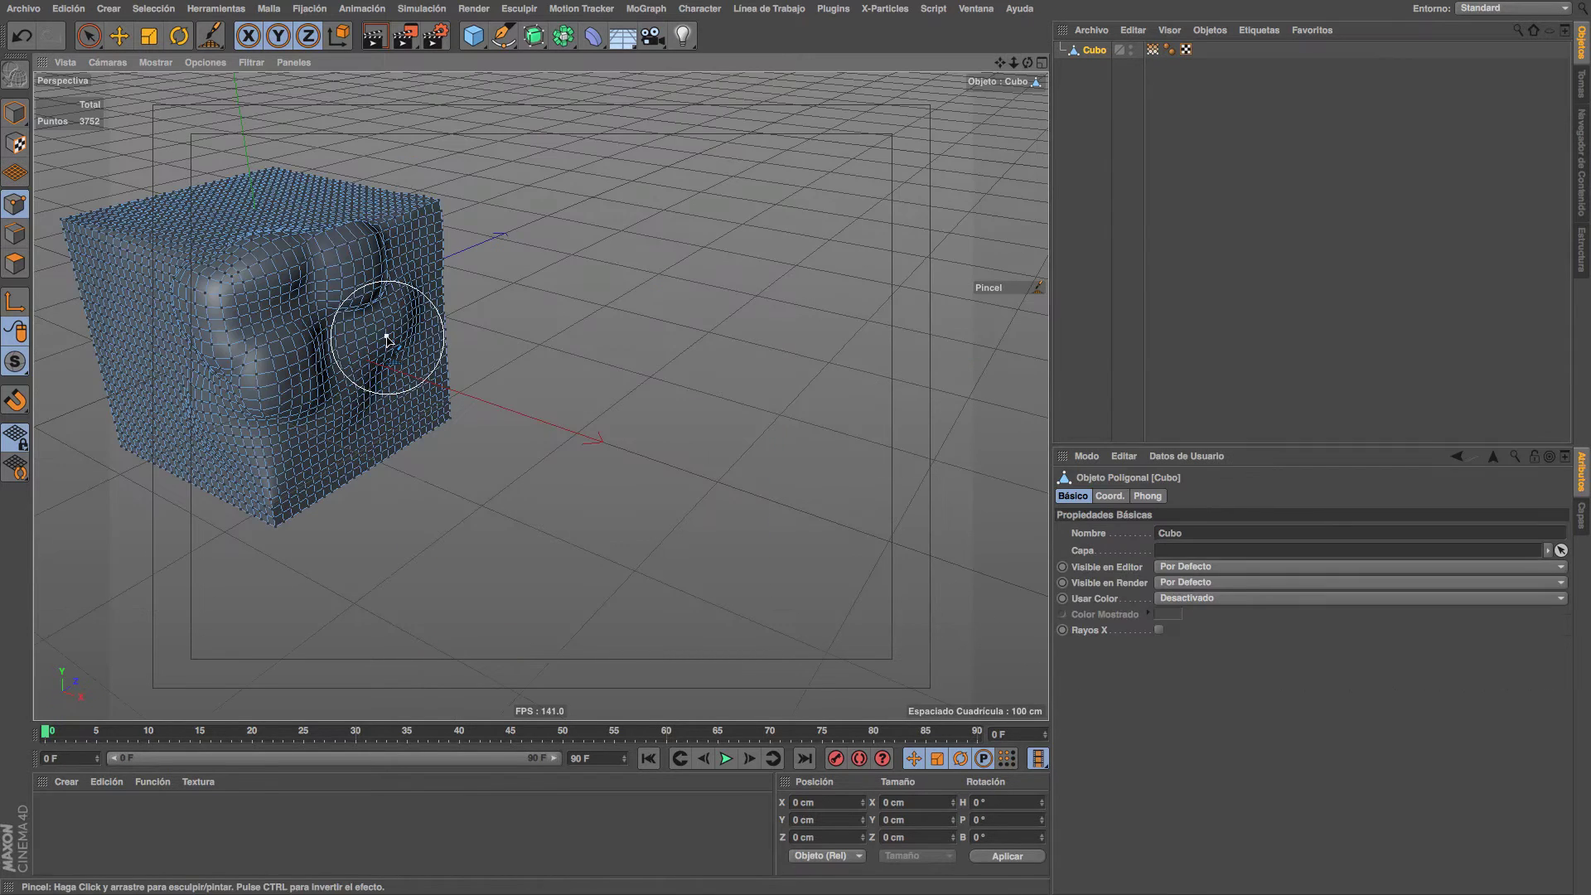
left_click(270, 8)
mouse_move(316, 91)
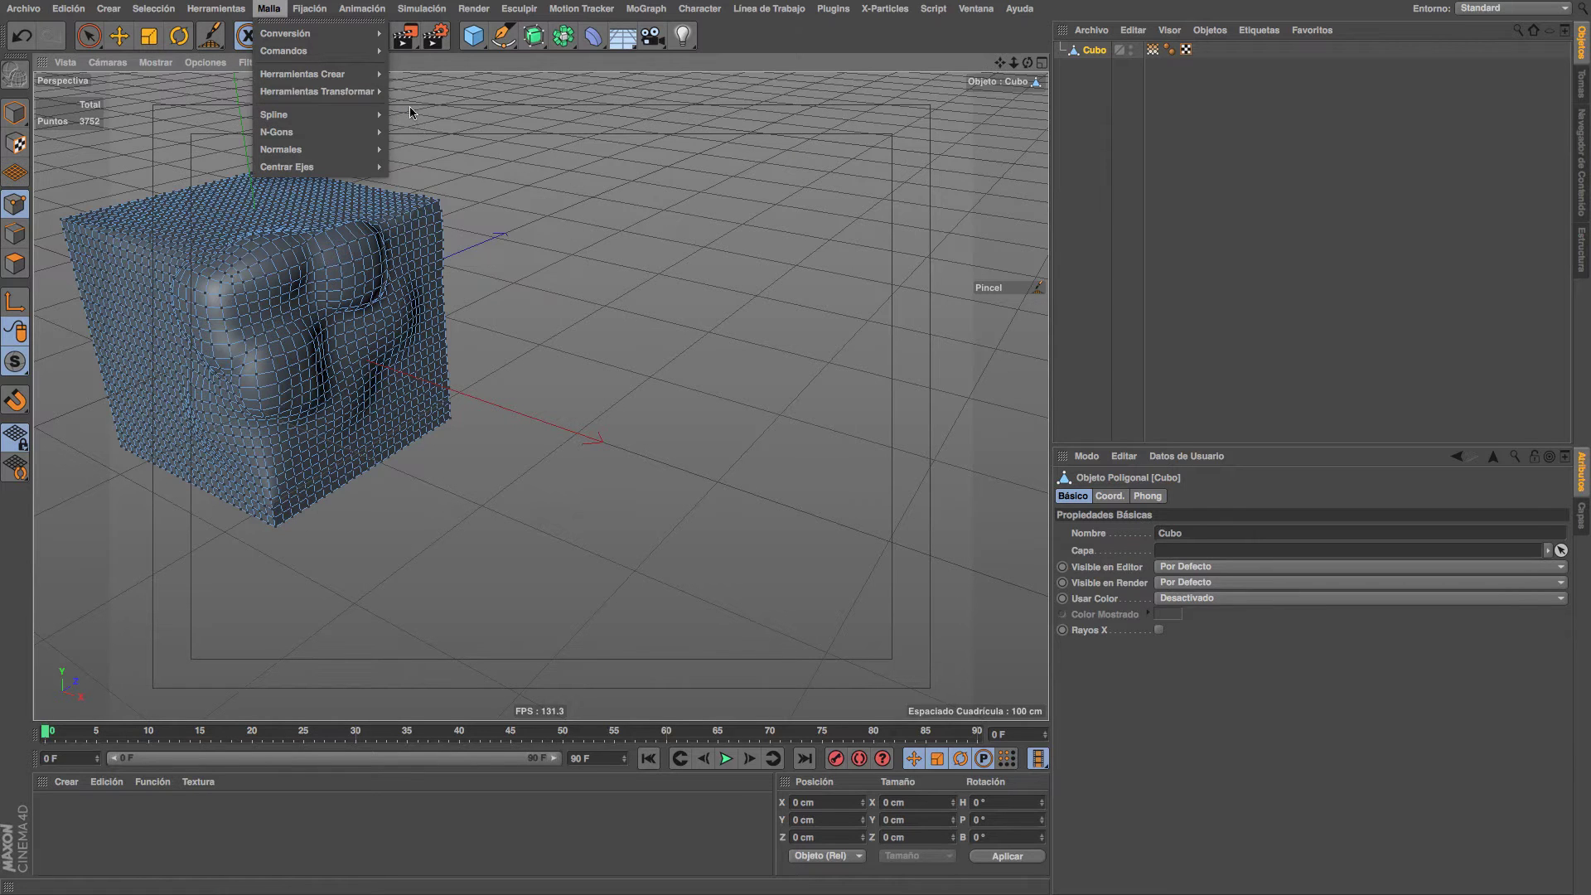
Pick the Planchar tool in Points mode and apply it to the cube.
left_click(413, 116)
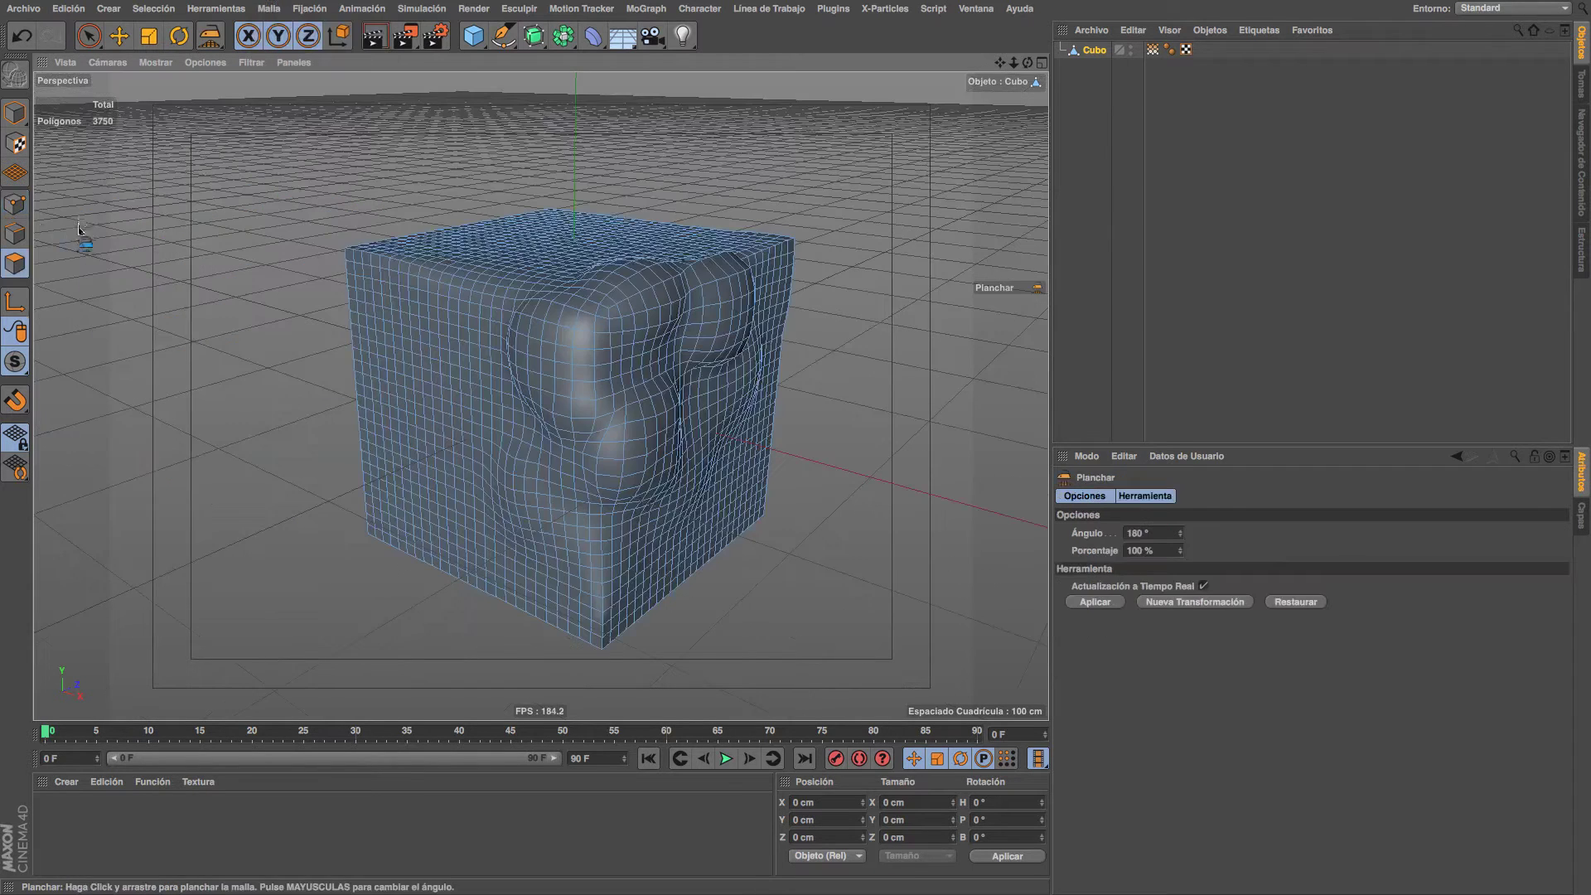
left_click(15, 233)
left_click(14, 204)
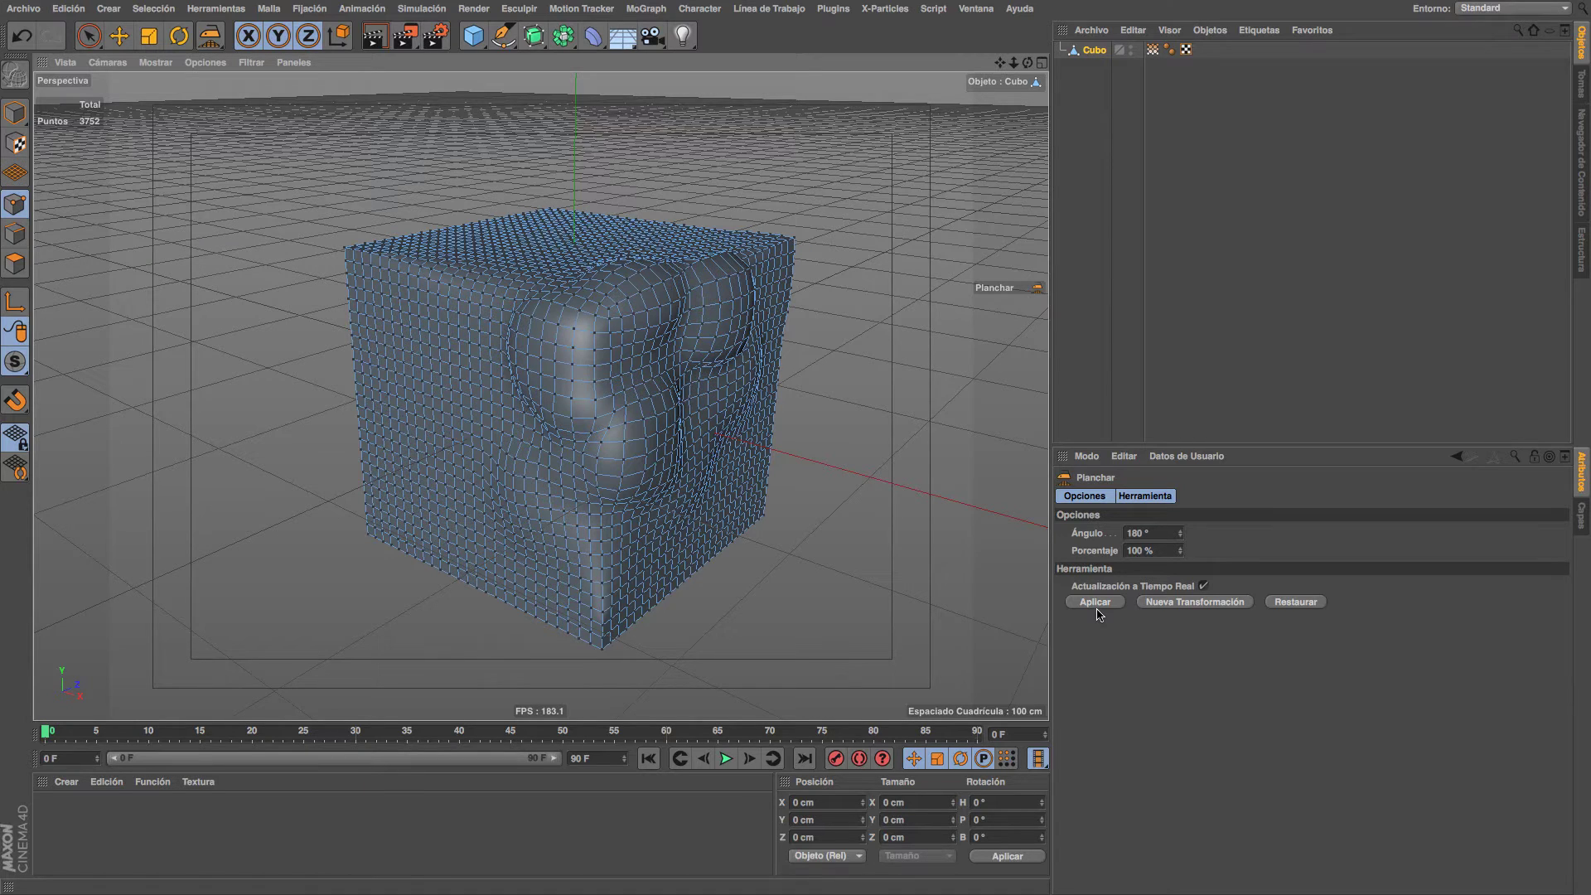
left_click(1101, 603)
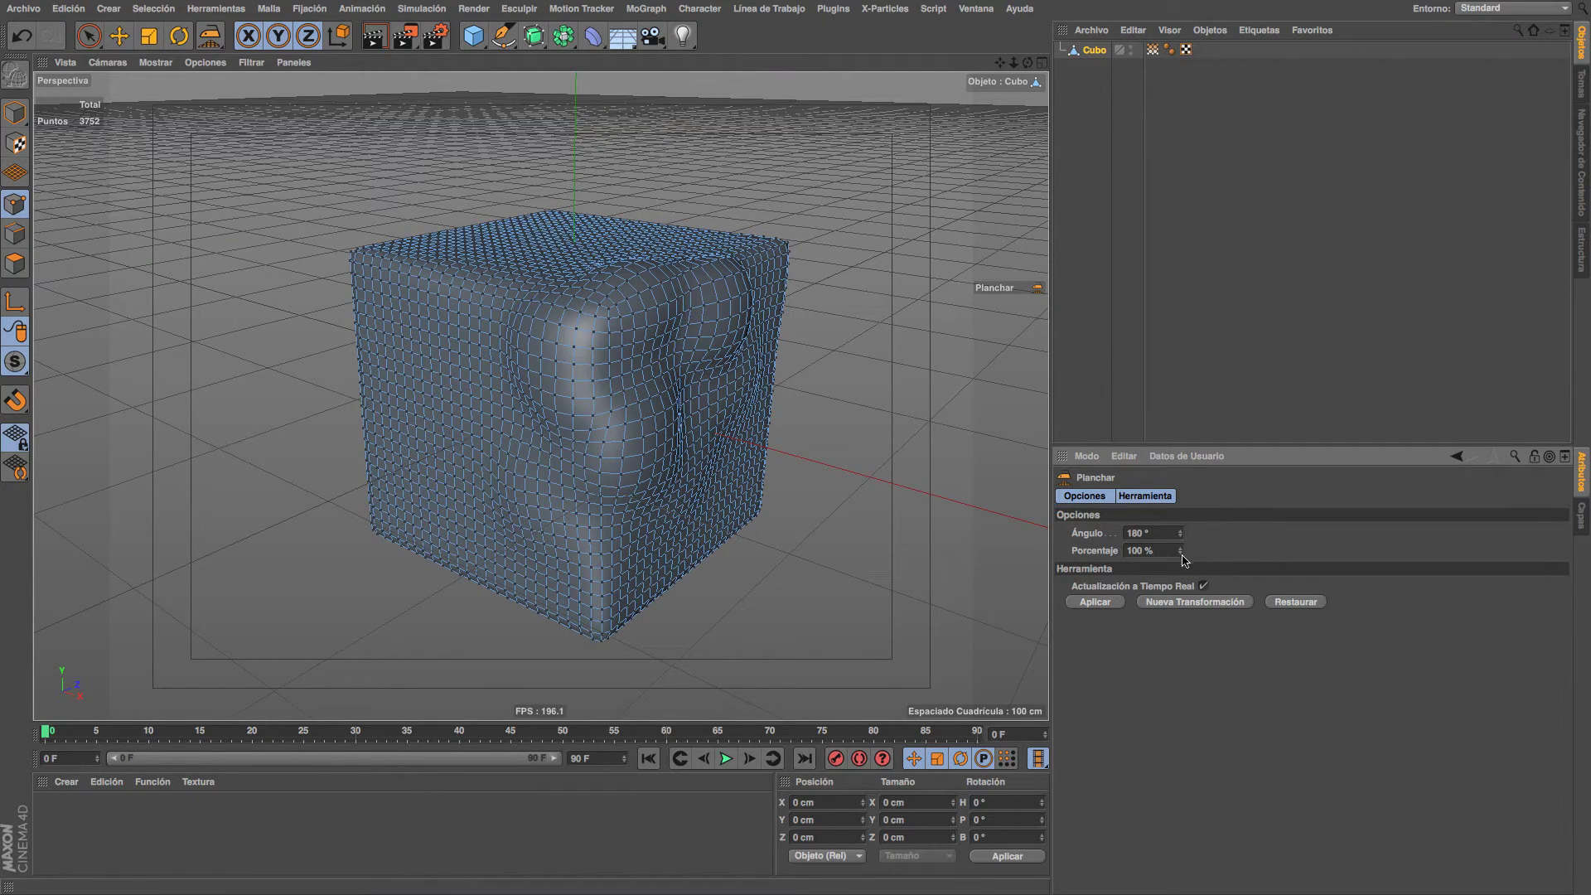
Vary the Planchar Porcentaje through -51%, 0%, 100% and 90% while watching the result.
mouse_move(1180, 551)
left_mouse_down()
mouse_move(1181, 613)
mouse_move(1186, 537)
left_mouse_up()
scroll(608, 329, "up", 3)
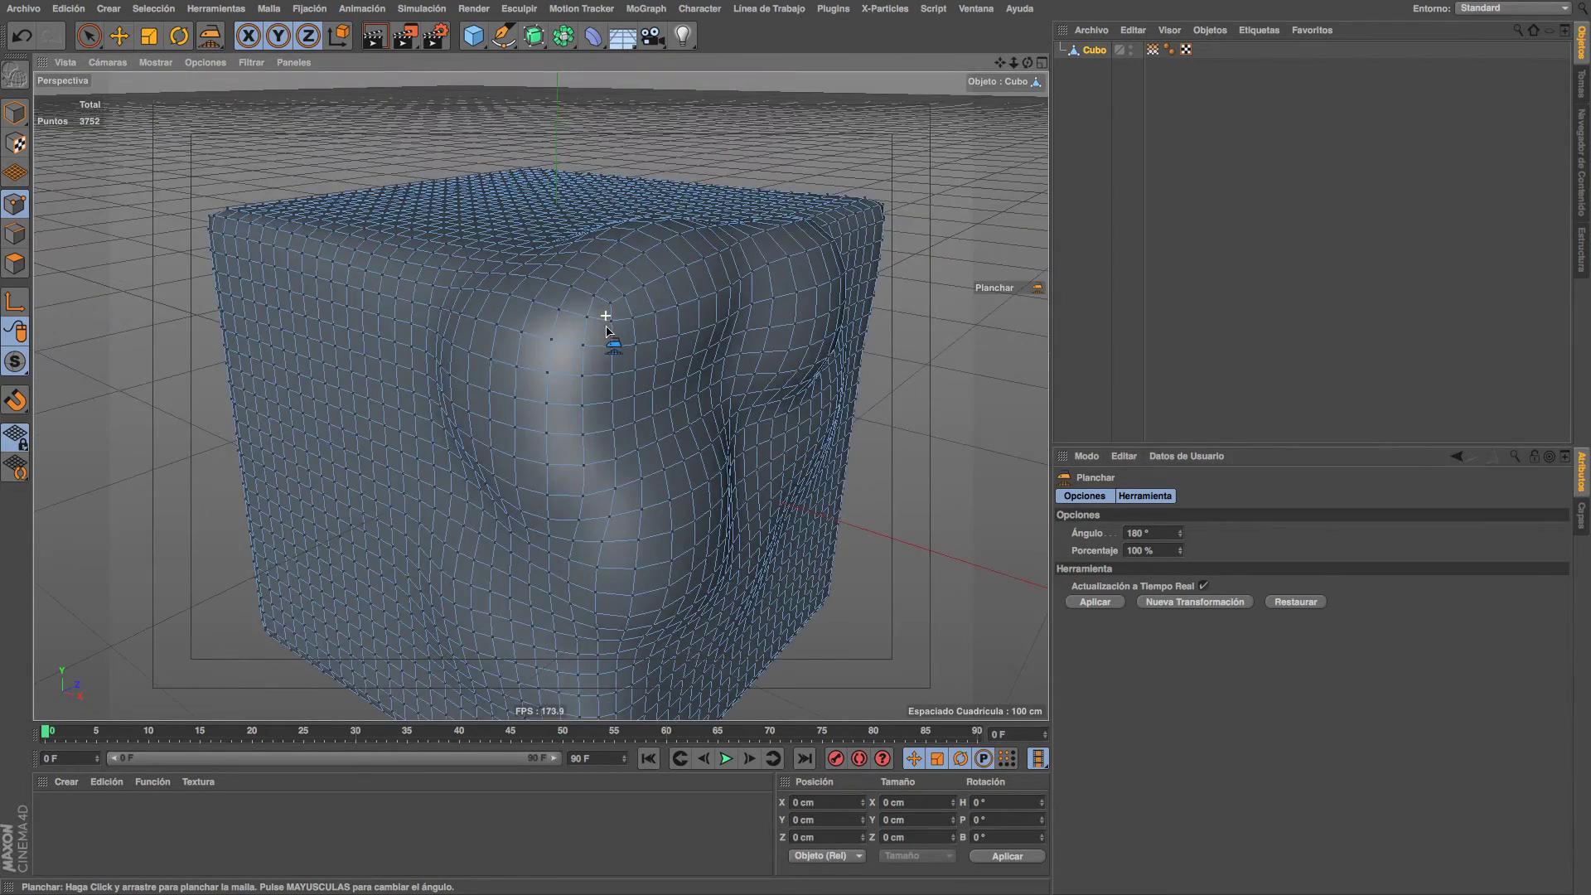
scroll(607, 330, "up", 2)
scroll(668, 308, "up", 1)
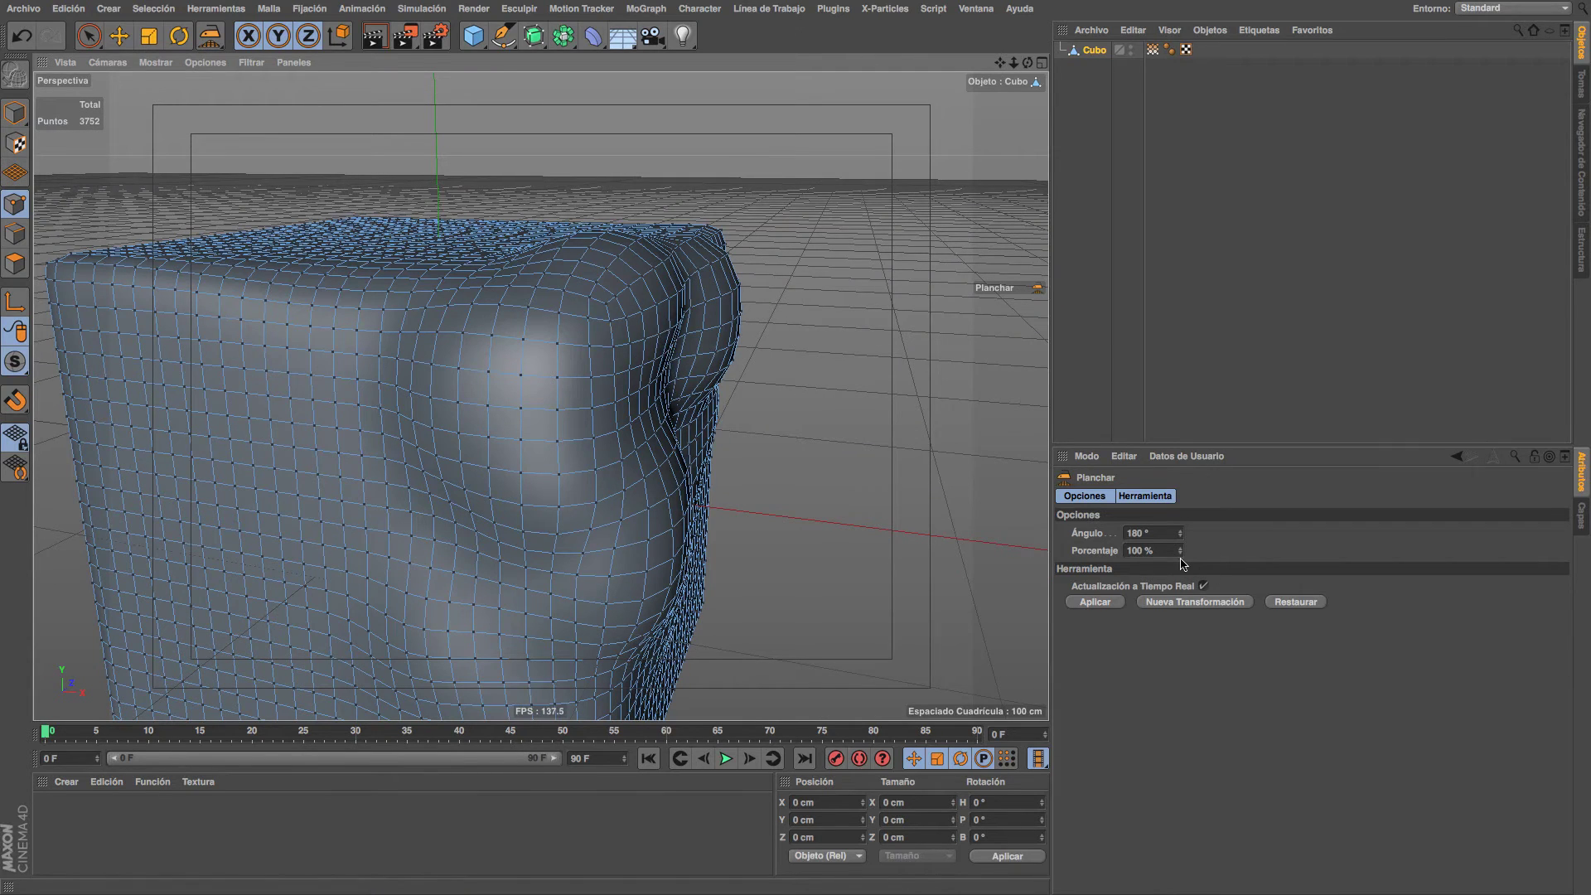
left_click(1140, 551)
type("84")
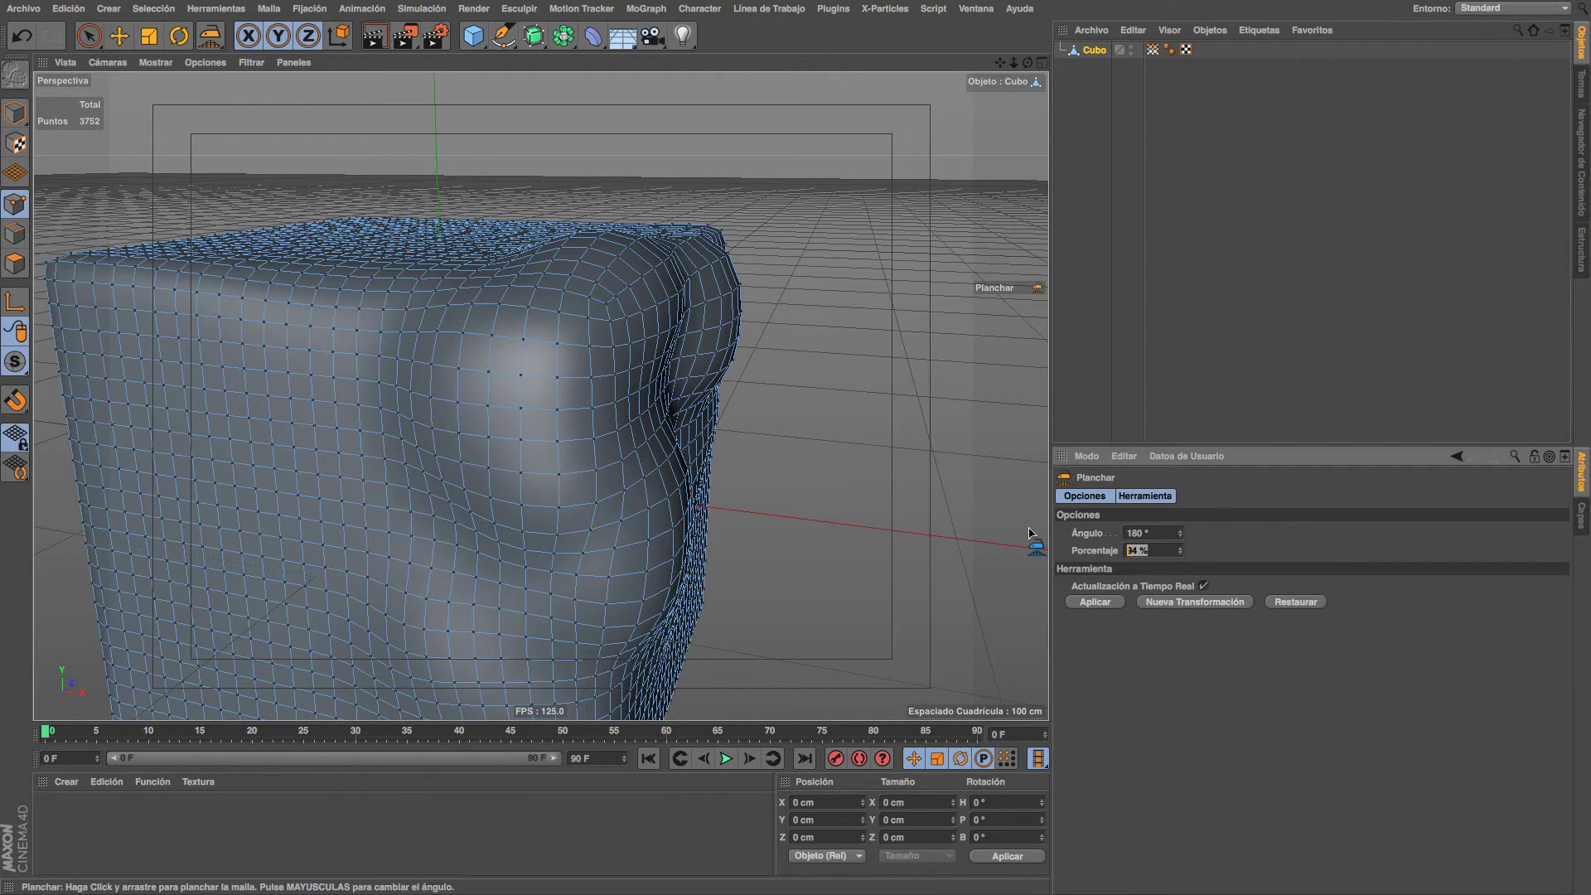
type("0")
key("Return")
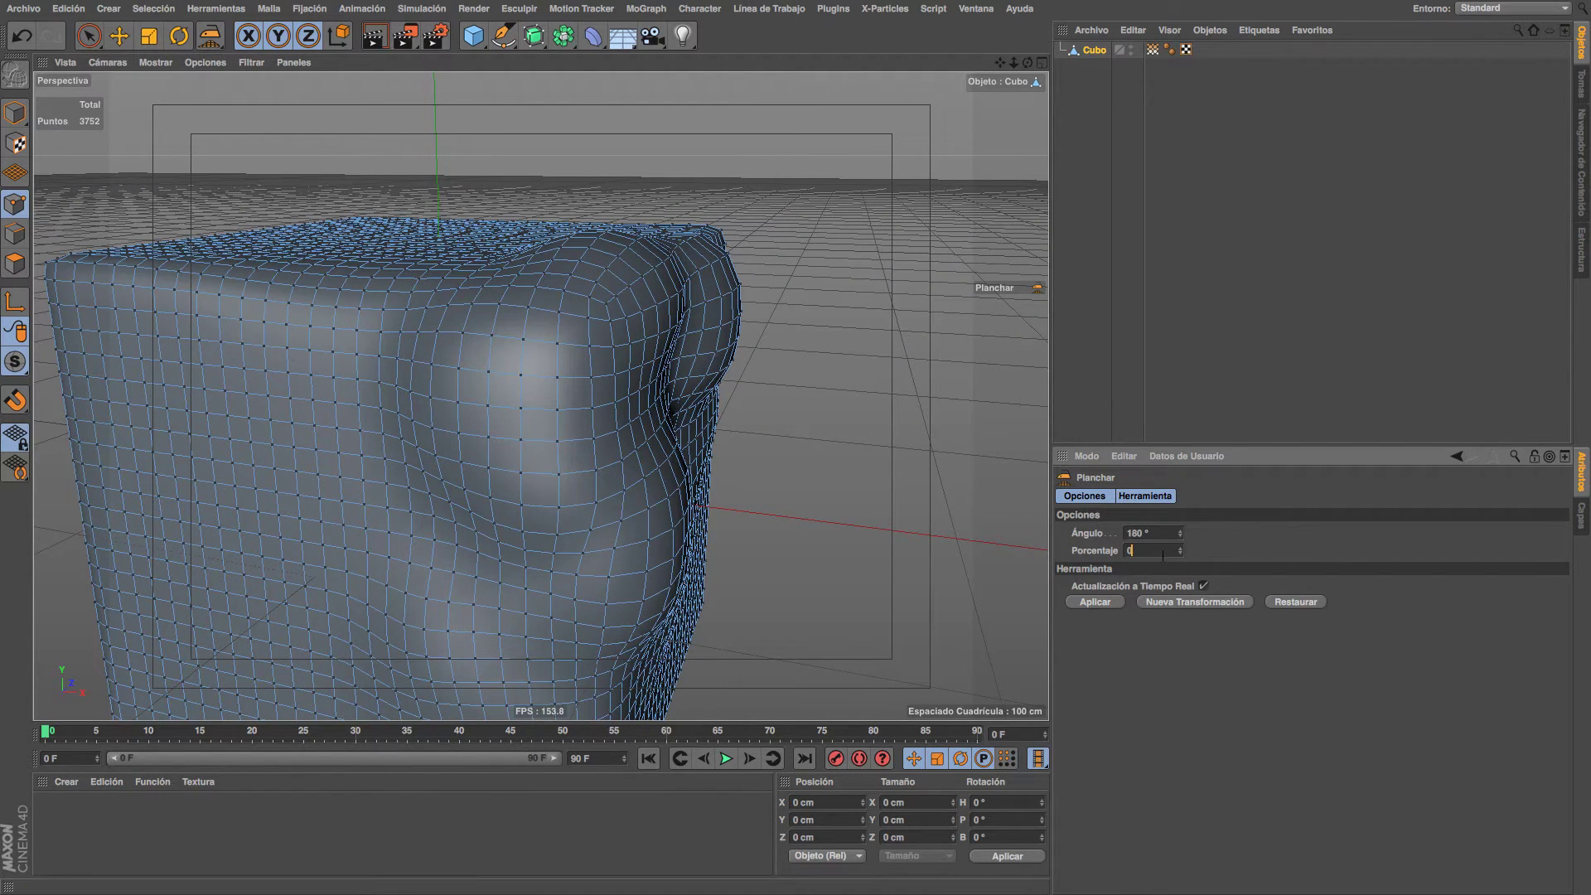
key("Return")
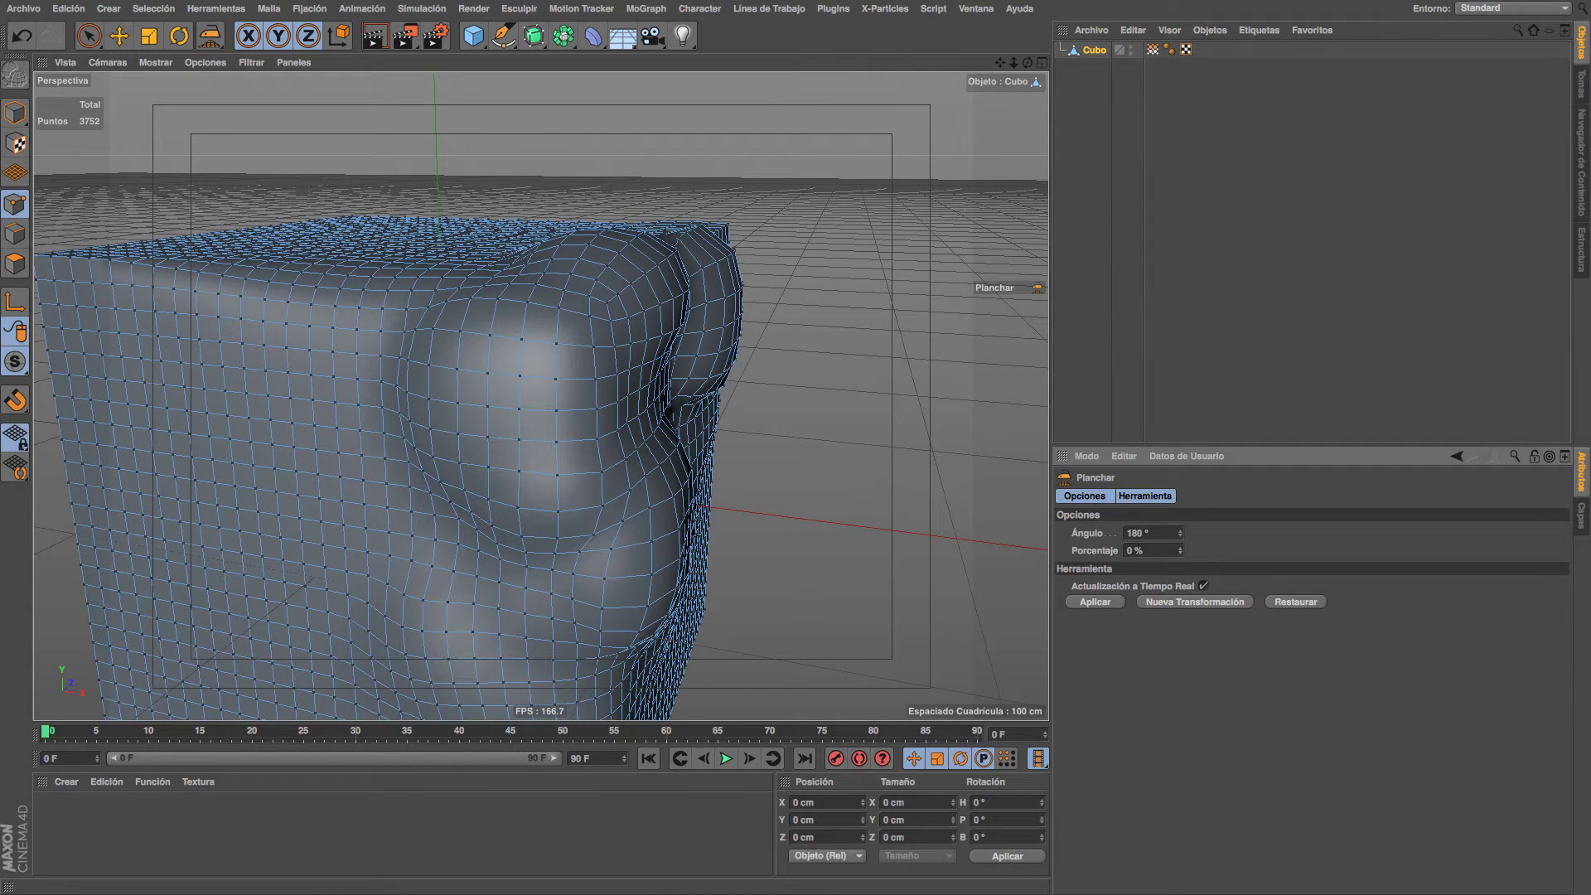
left_click_drag(1180, 551, 1180, 513)
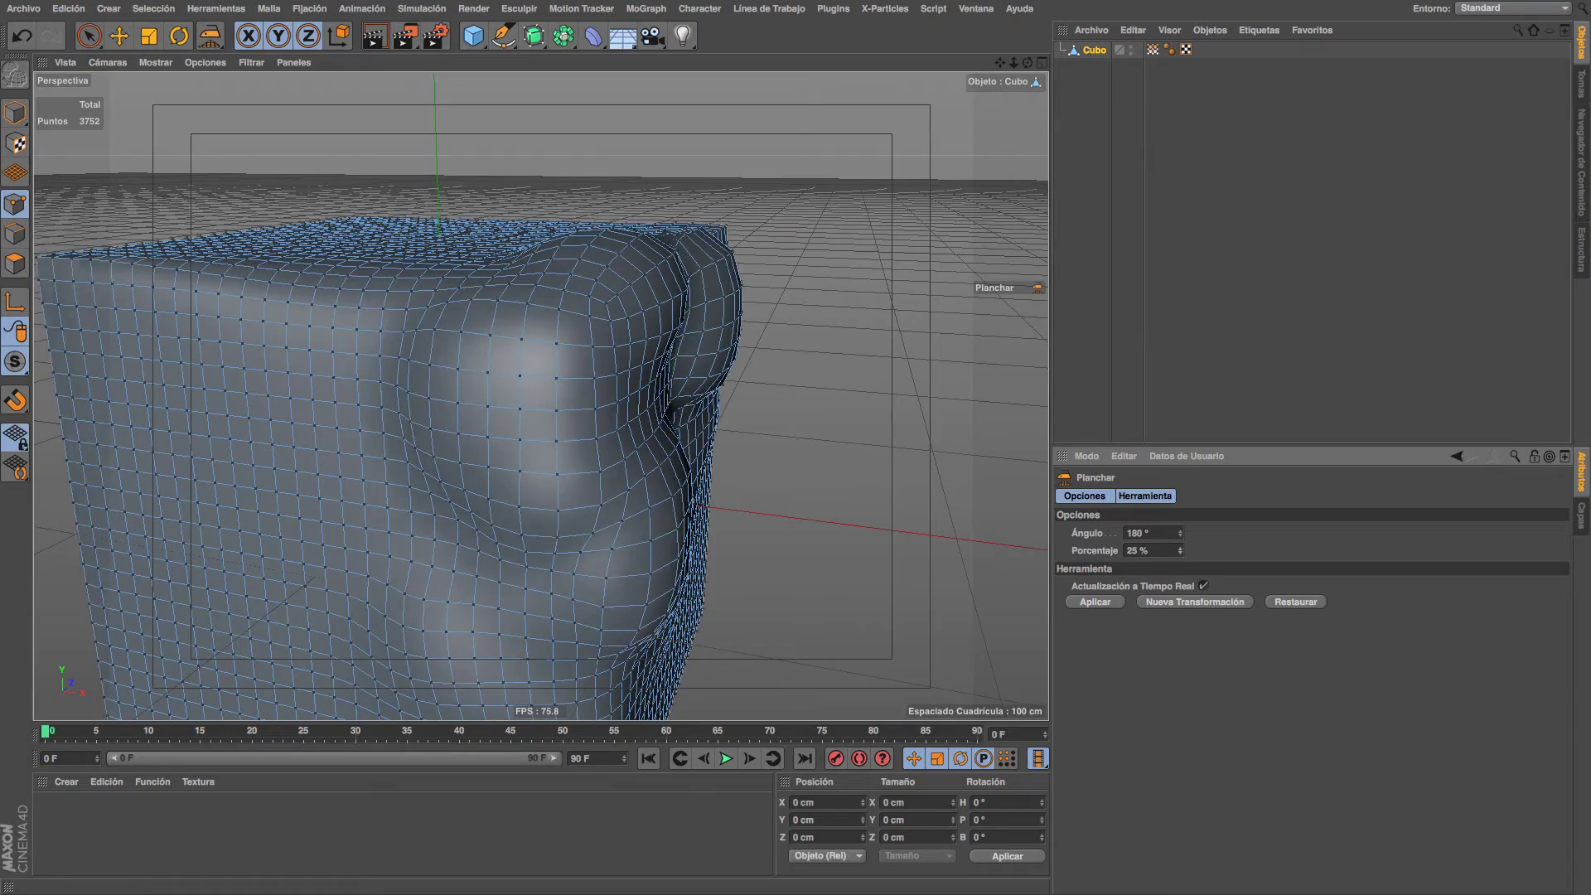
left_click_drag(1181, 550, 1181, 567)
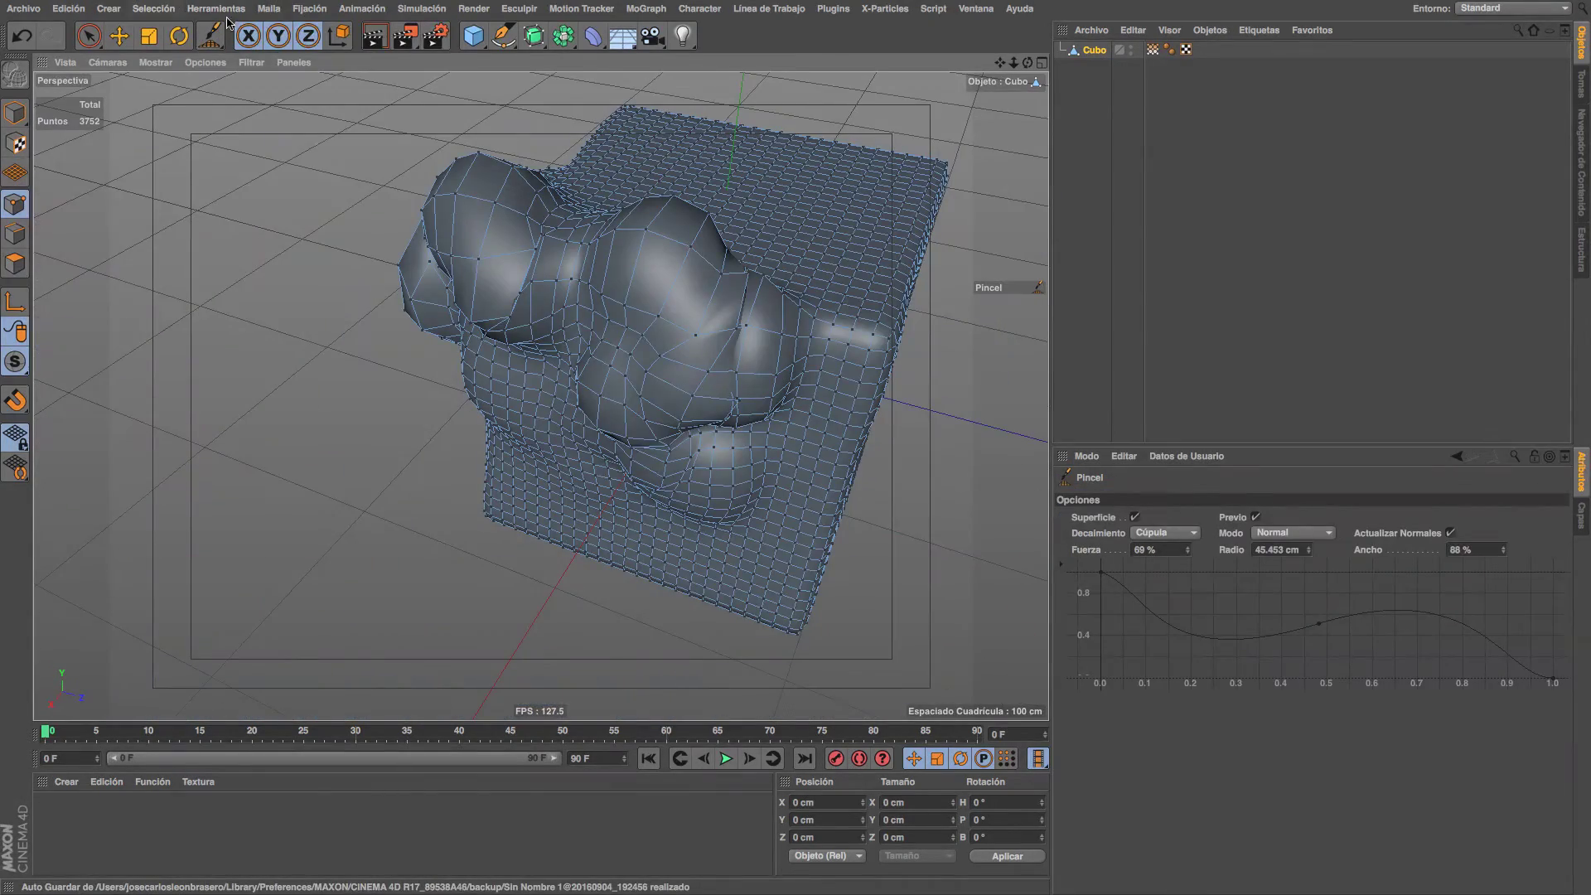
Reselect Planchar from the right-click M menu and apply it to the sculpted mesh.
left_click(268, 9)
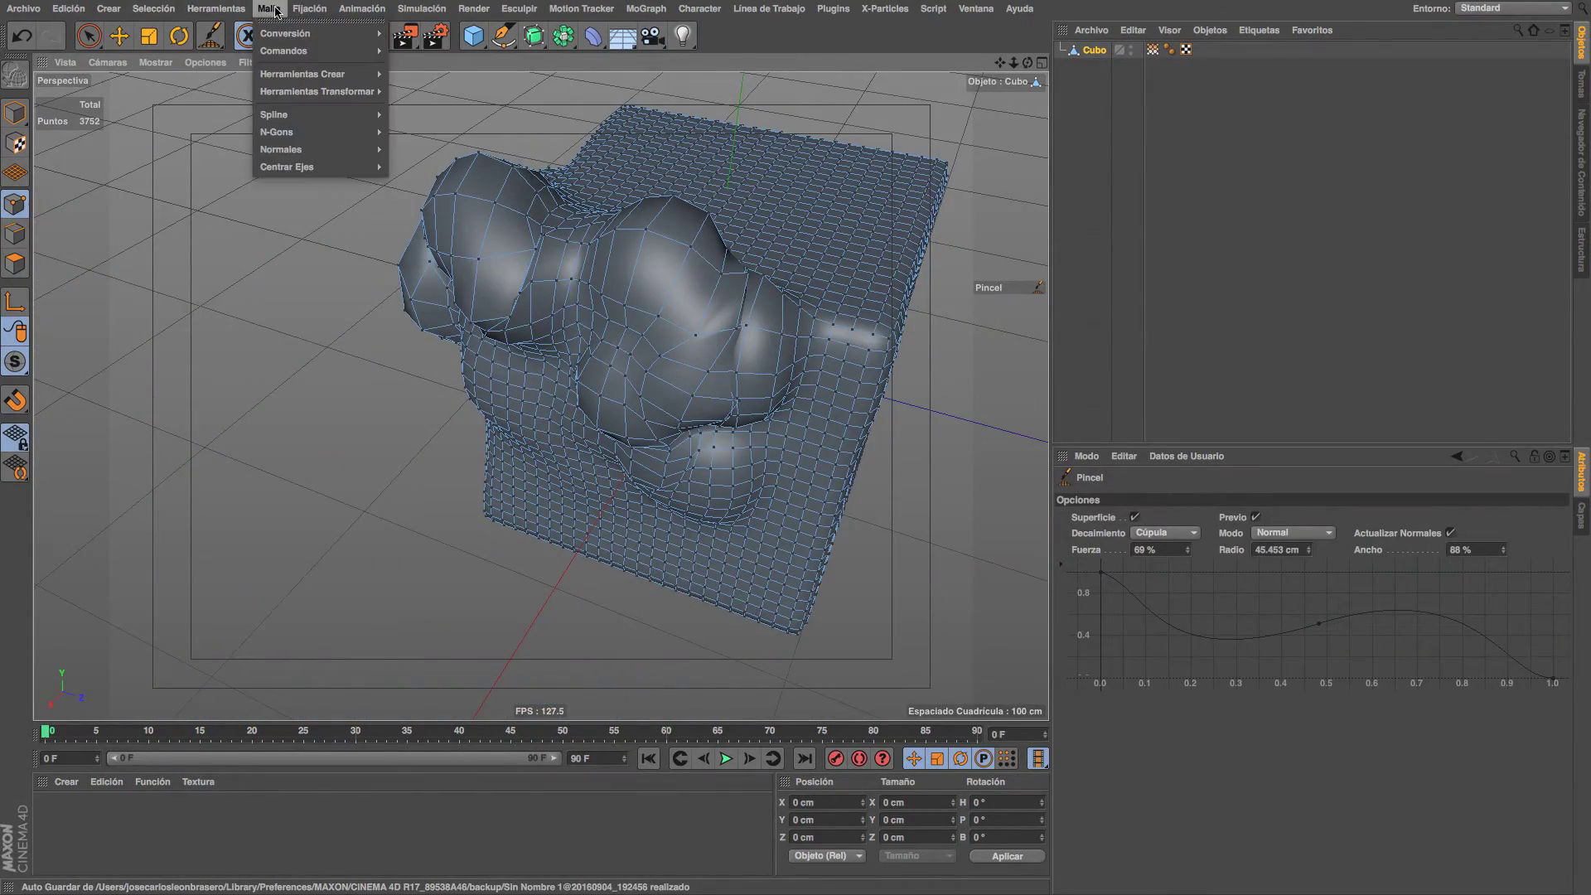
left_click(804, 111)
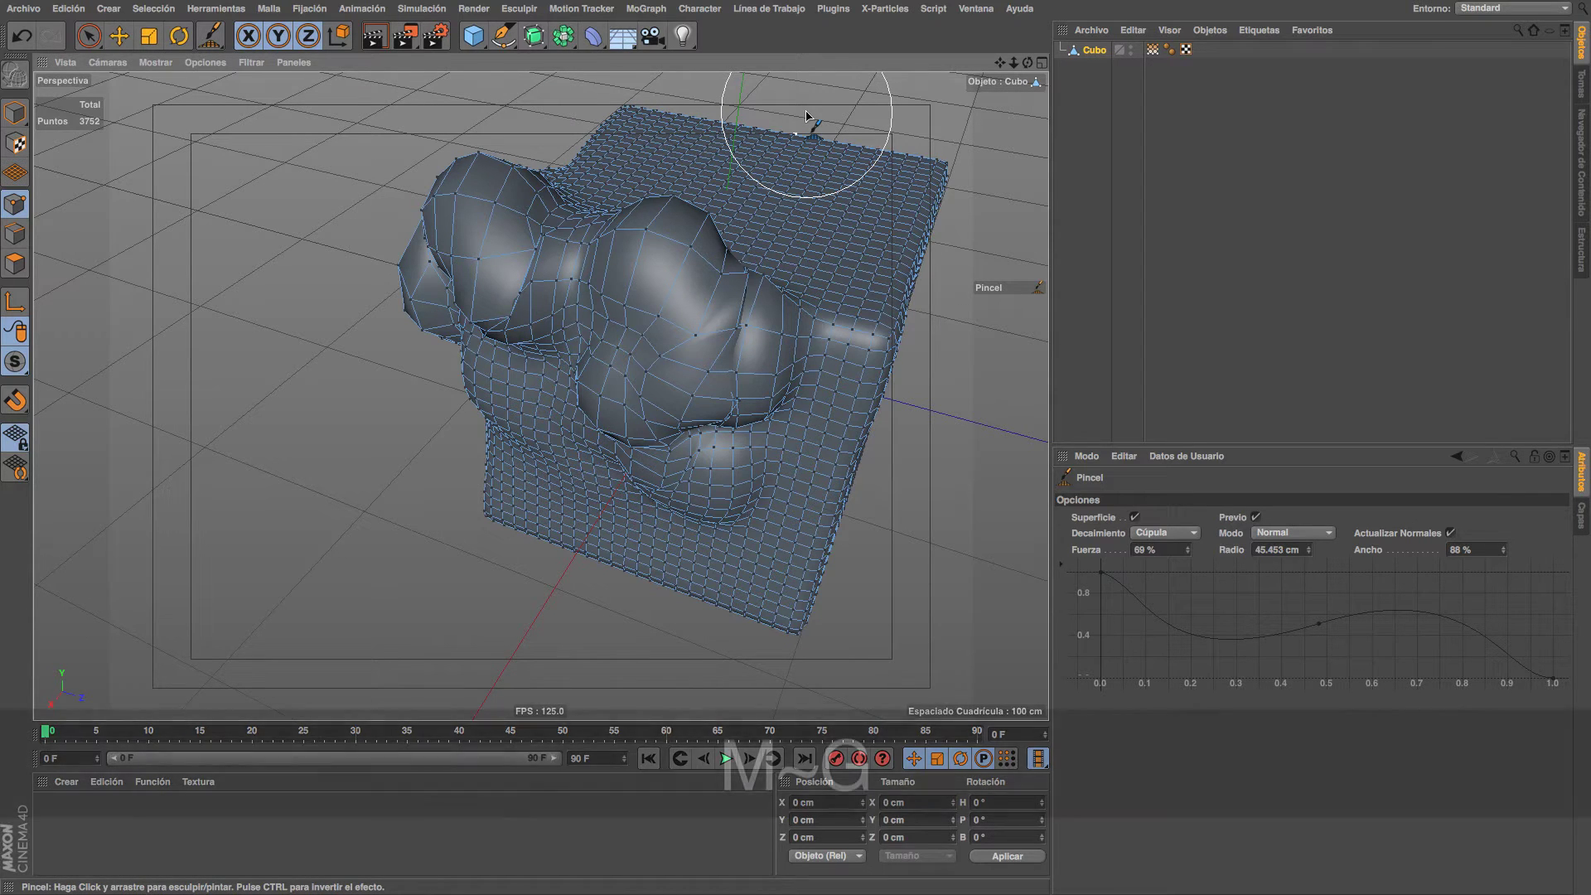
right_click(764, 184)
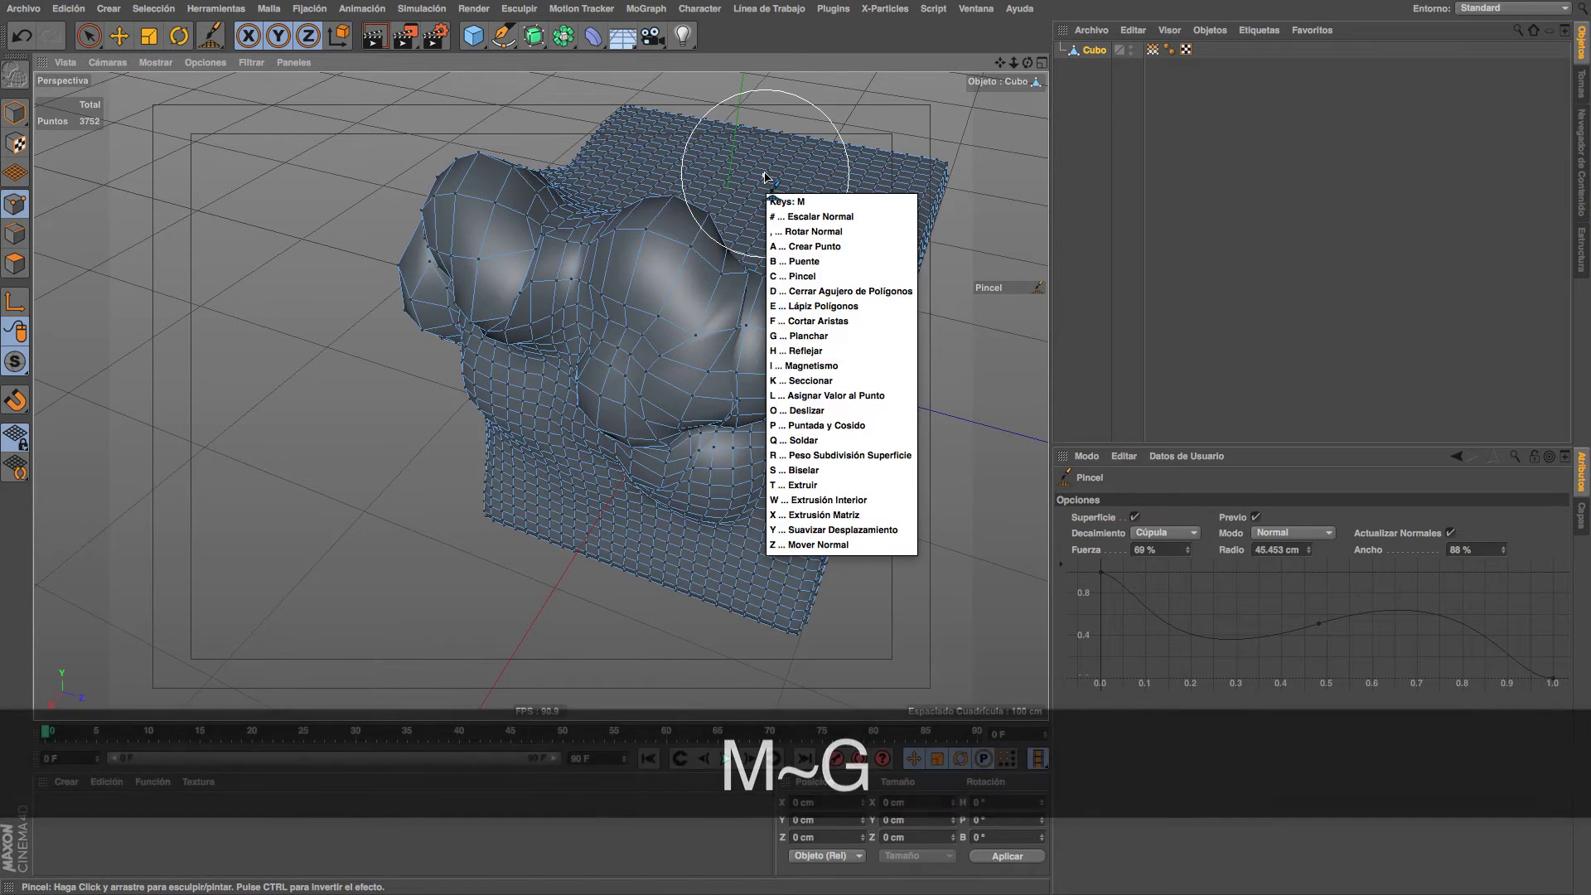
left_click(816, 330)
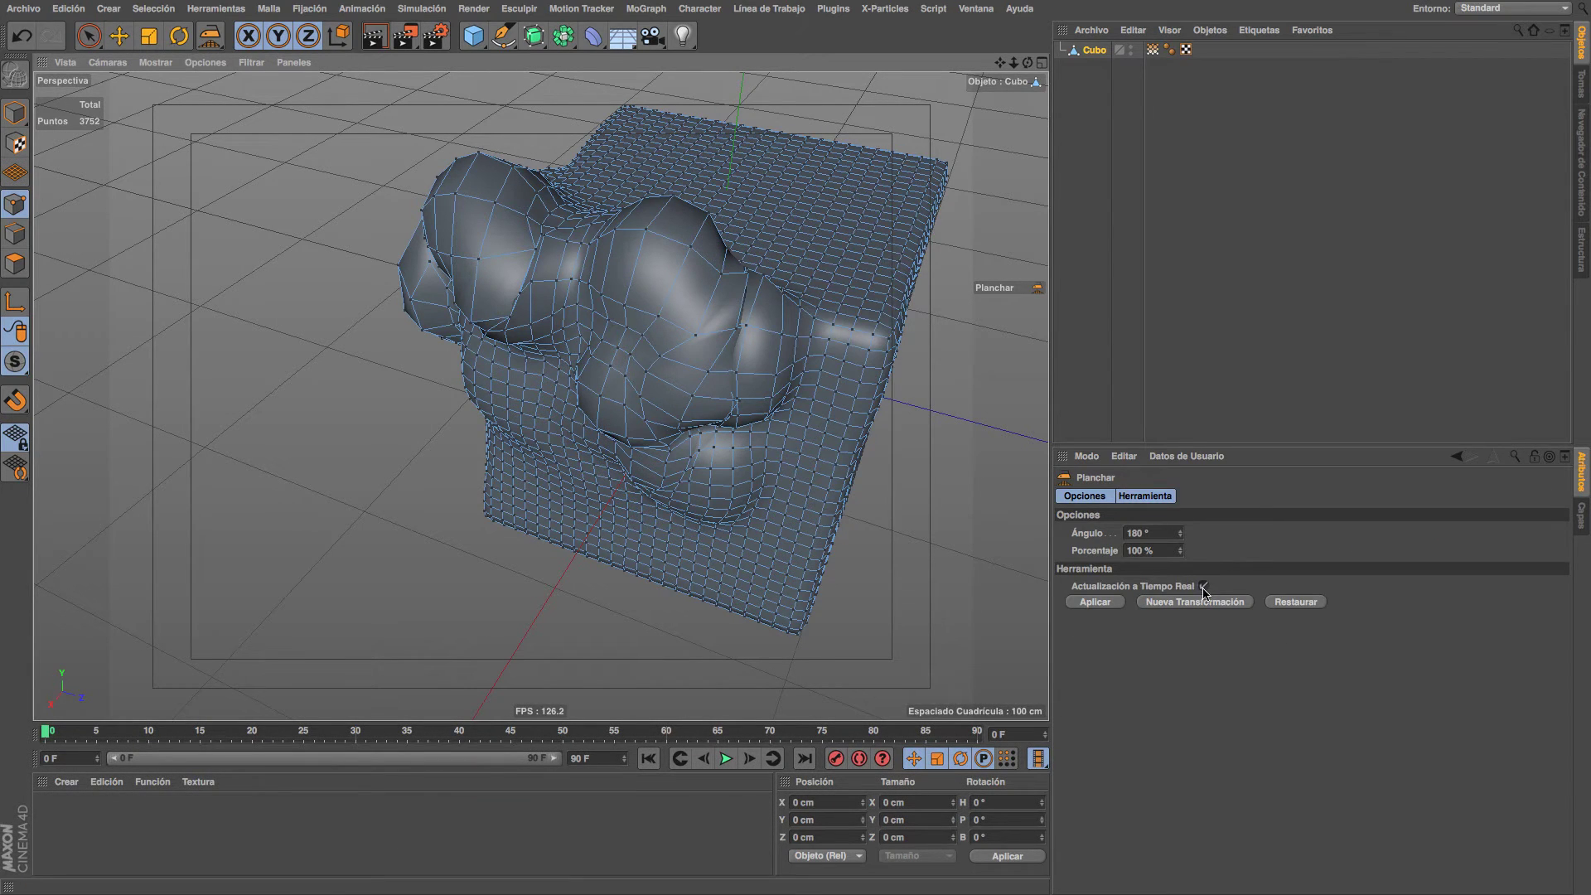
left_click(1094, 602)
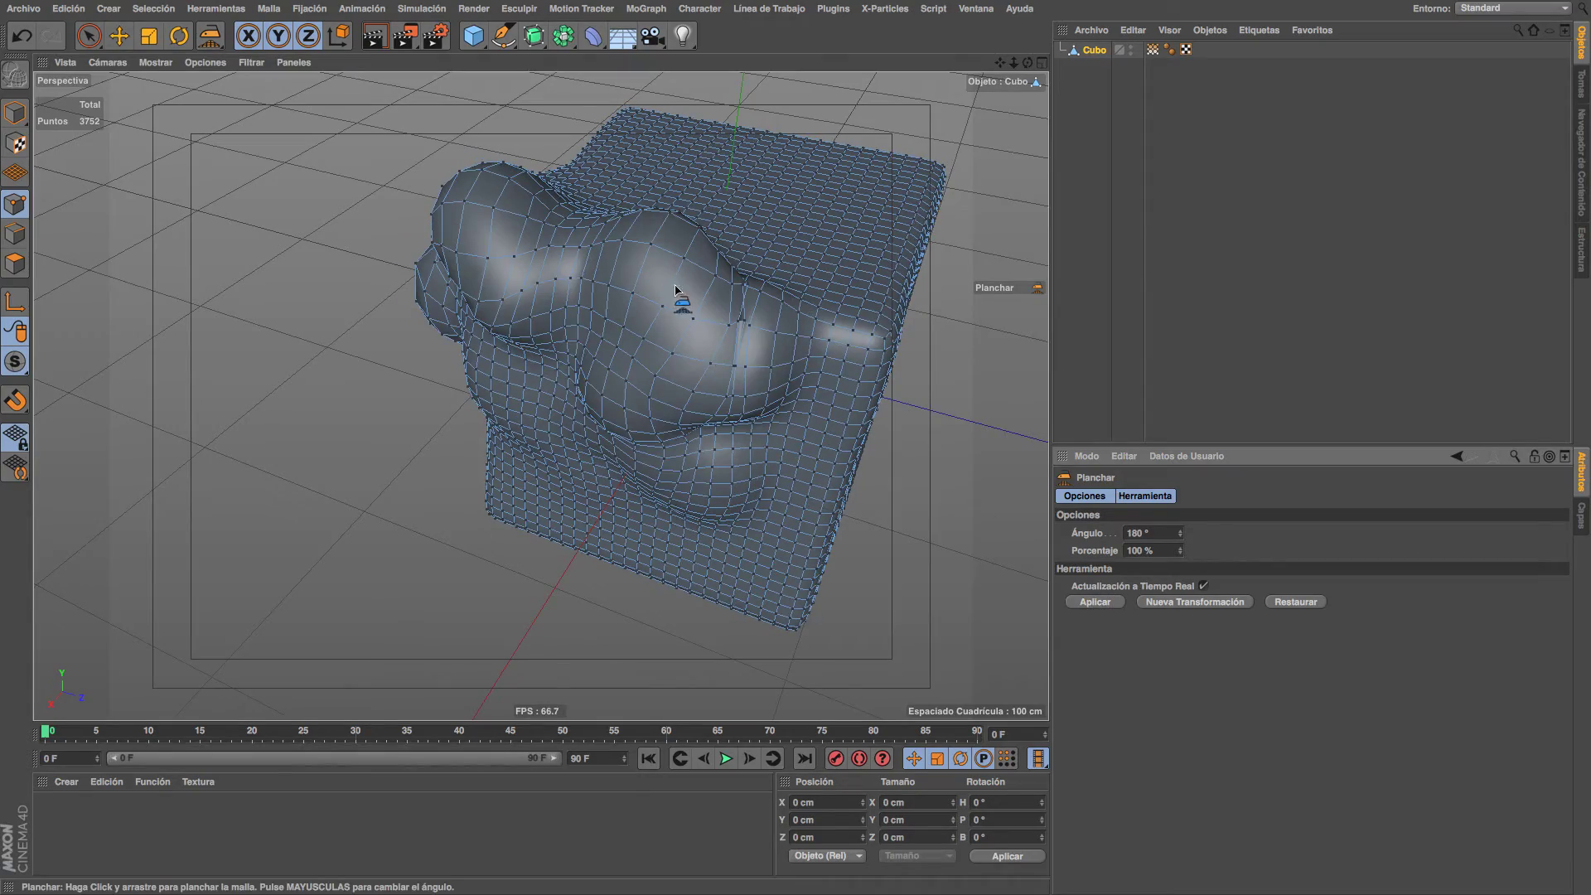
mouse_move(676, 290)
left_mouse_down("alt")
mouse_move(605, 316)
mouse_move(838, 385)
mouse_move(811, 313)
mouse_move(878, 332)
left_mouse_up("alt")
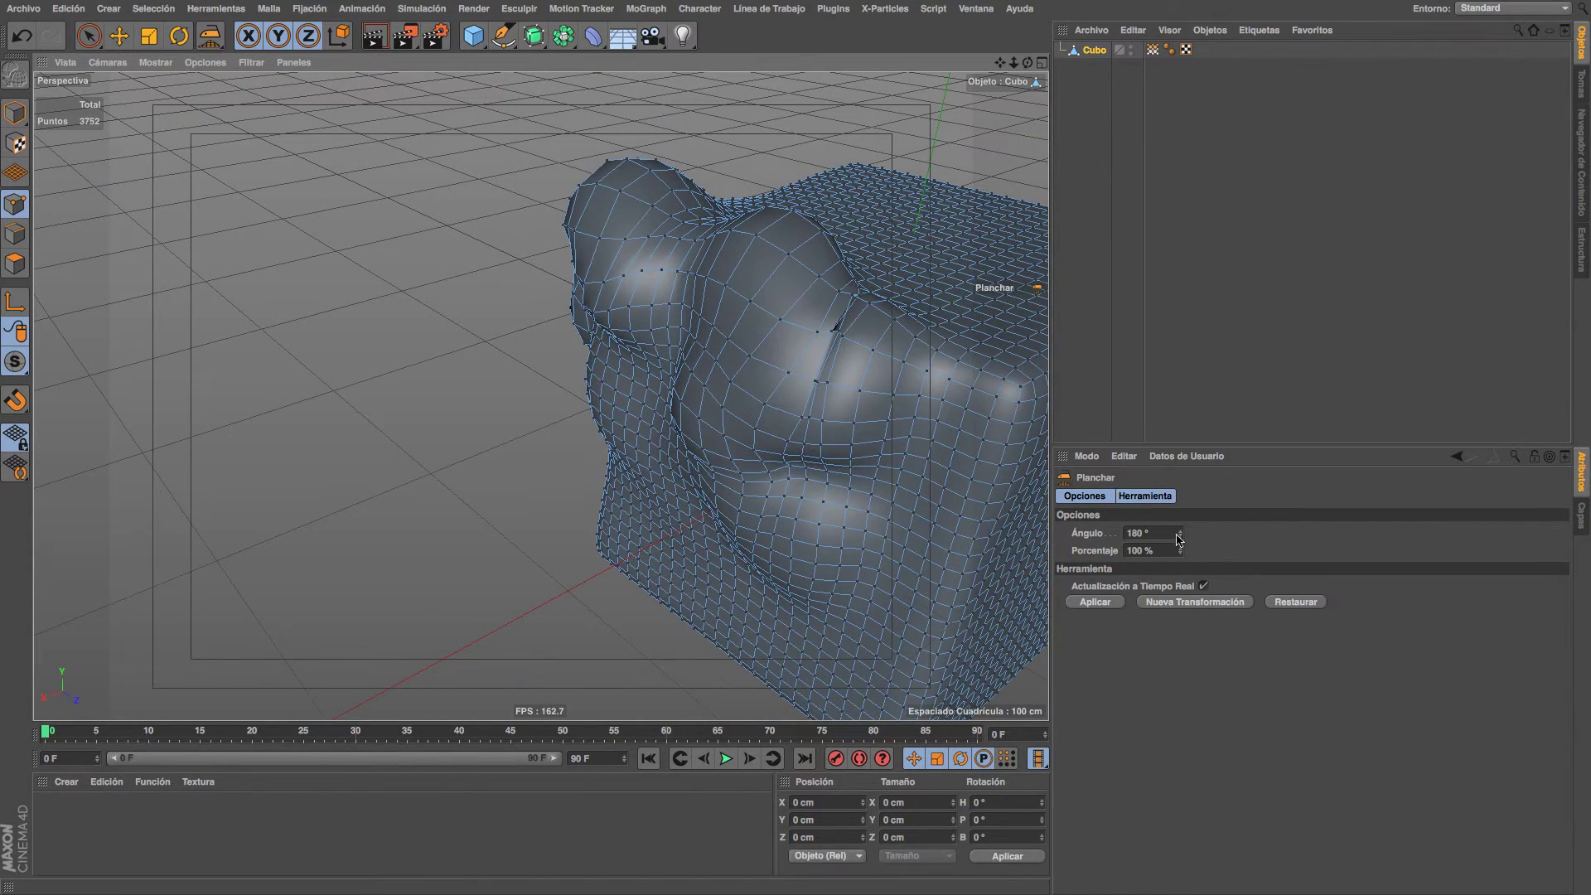
Preview Planchar angles from 22° to 0°, ending at Ángulo 180° and Porcentaje 100%.
left_click_drag(1182, 543, 1182, 597)
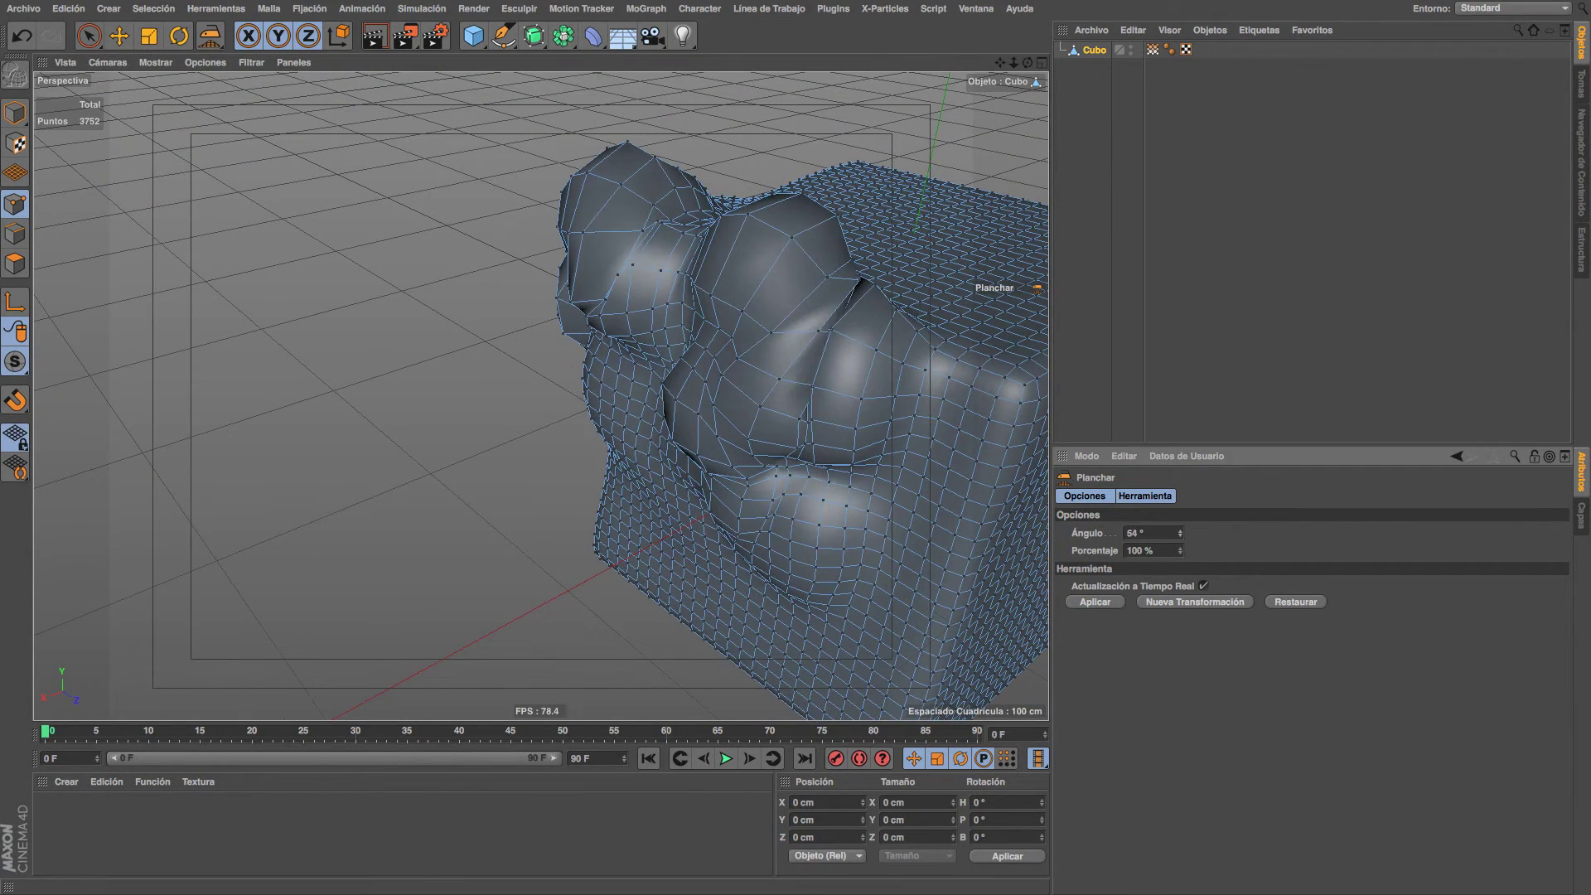
key("ctrl+z")
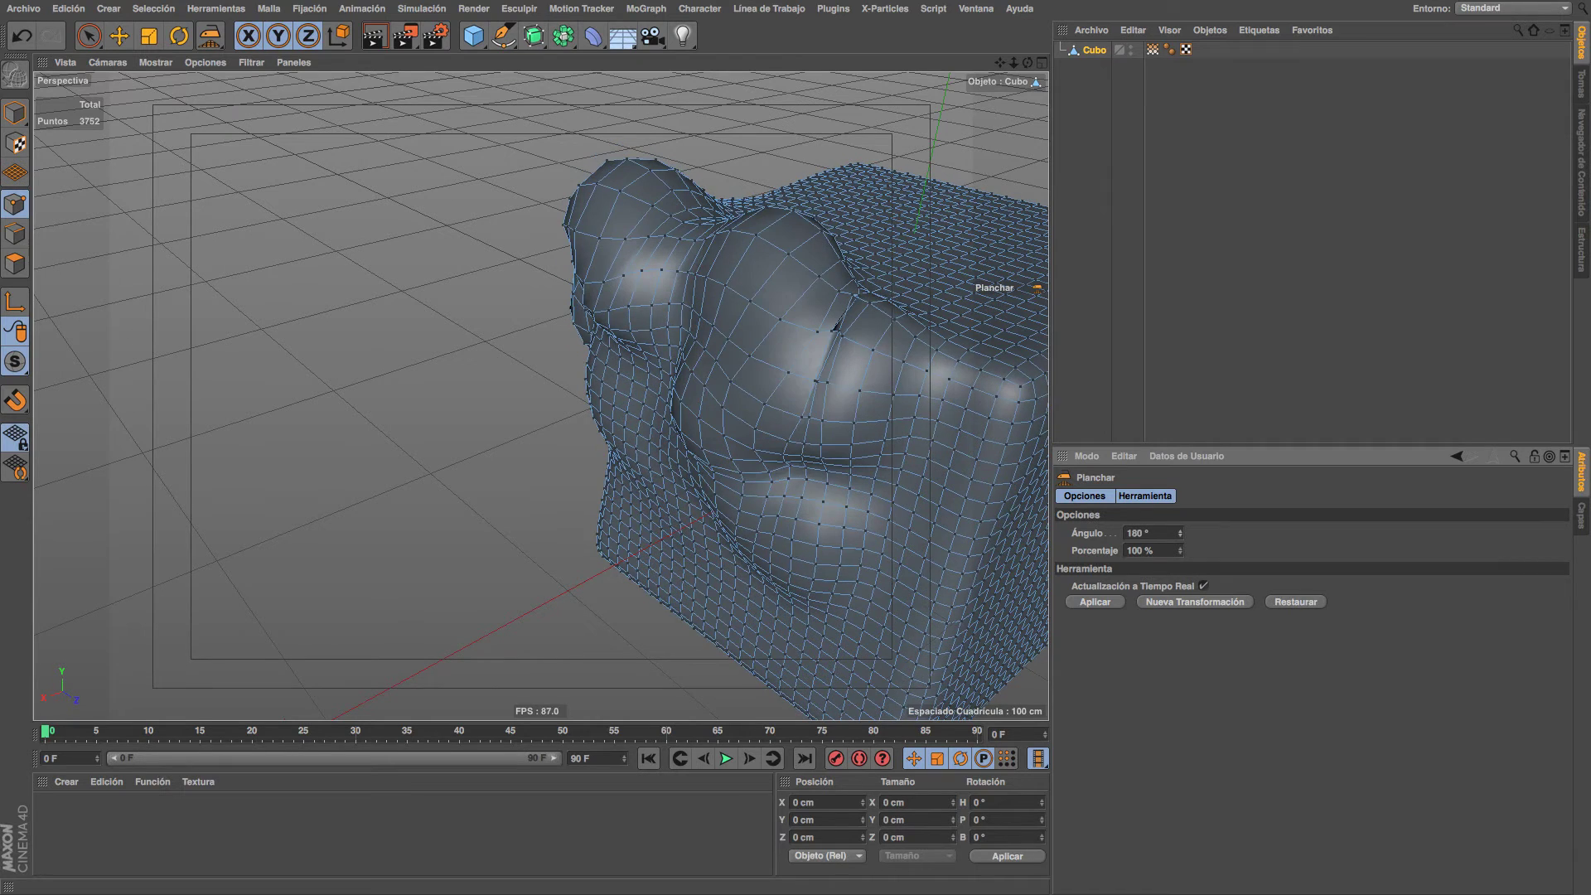
left_click_drag(1180, 533, 1181, 597)
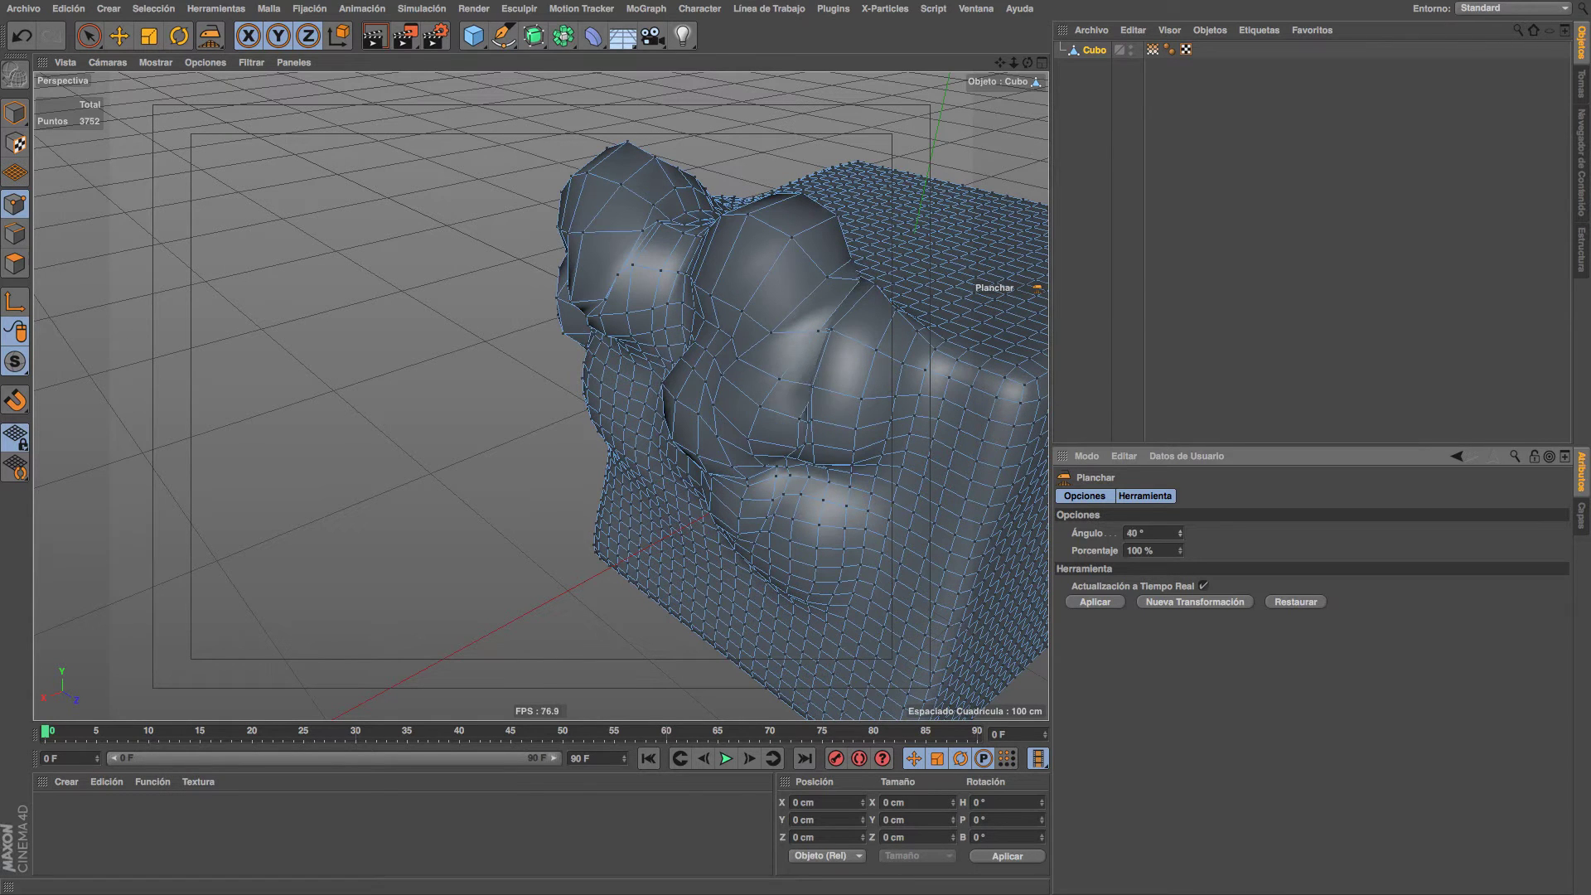
left_click_drag(1180, 539, 1180, 614)
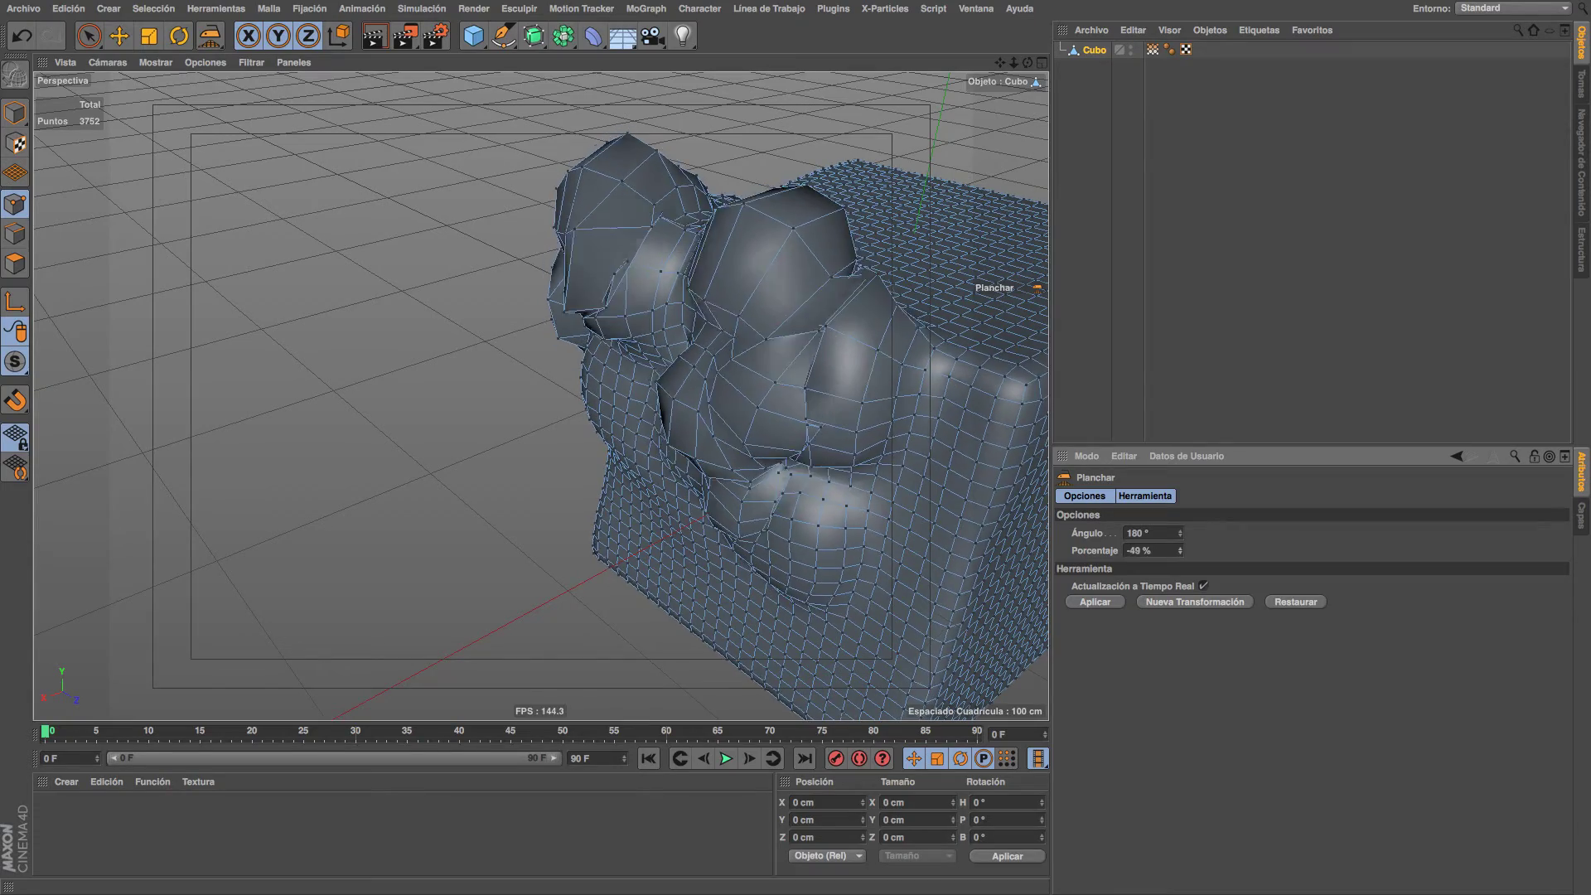
left_click_drag(1180, 551, 1180, 497)
mouse_move(693, 348)
left_mouse_down("alt")
mouse_move(523, 331)
mouse_move(800, 489)
mouse_move(831, 533)
mouse_move(937, 498)
mouse_move(906, 455)
mouse_move(928, 474)
left_mouse_up("alt")
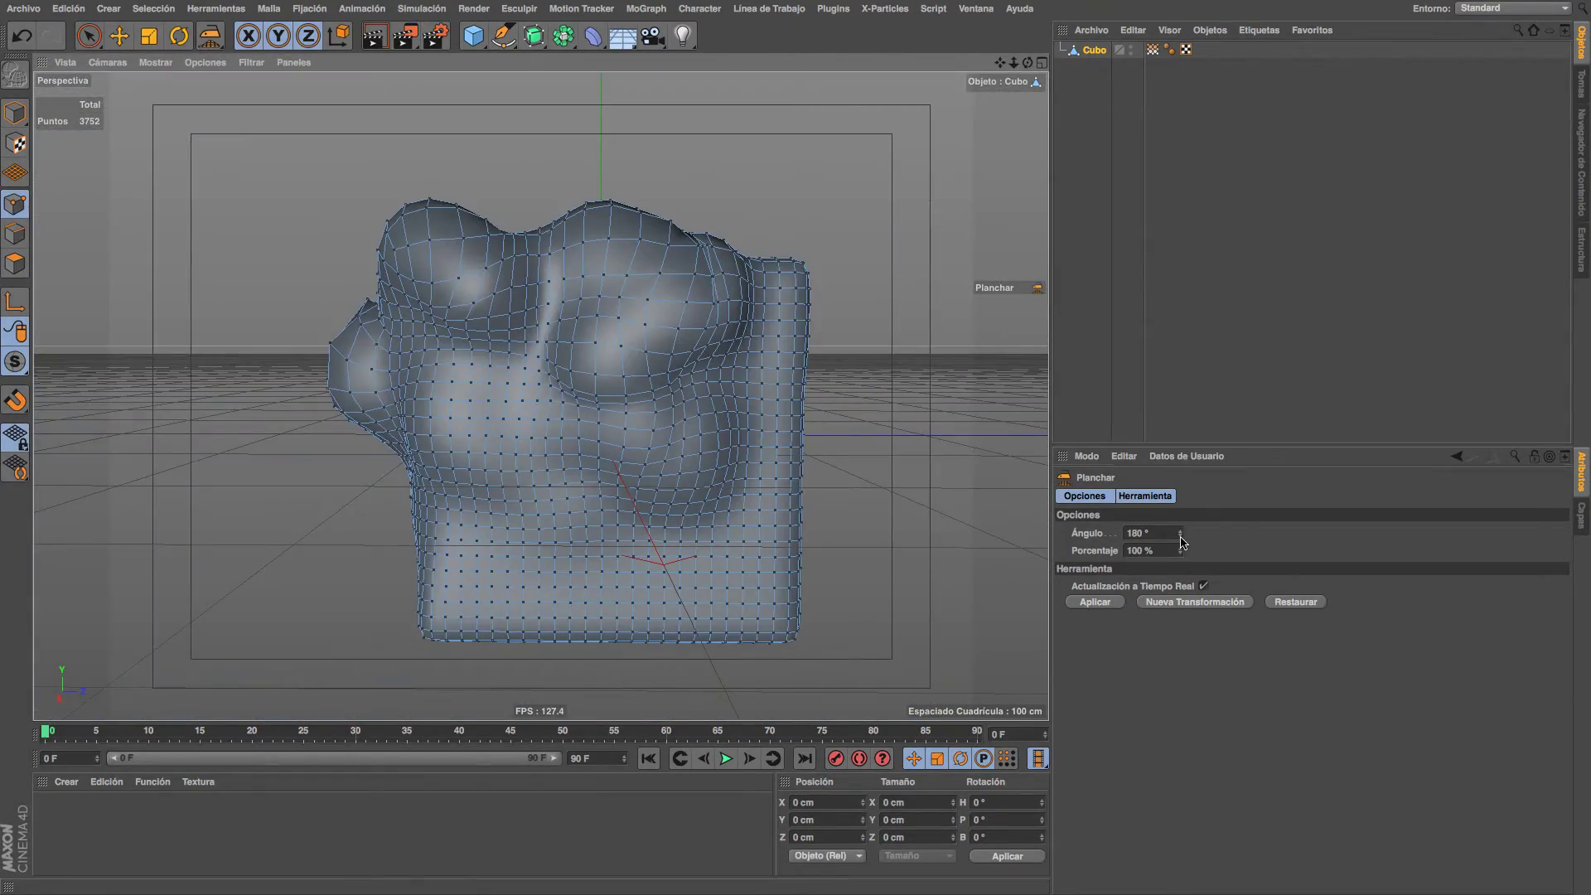
left_click_drag(1181, 536, 1182, 531)
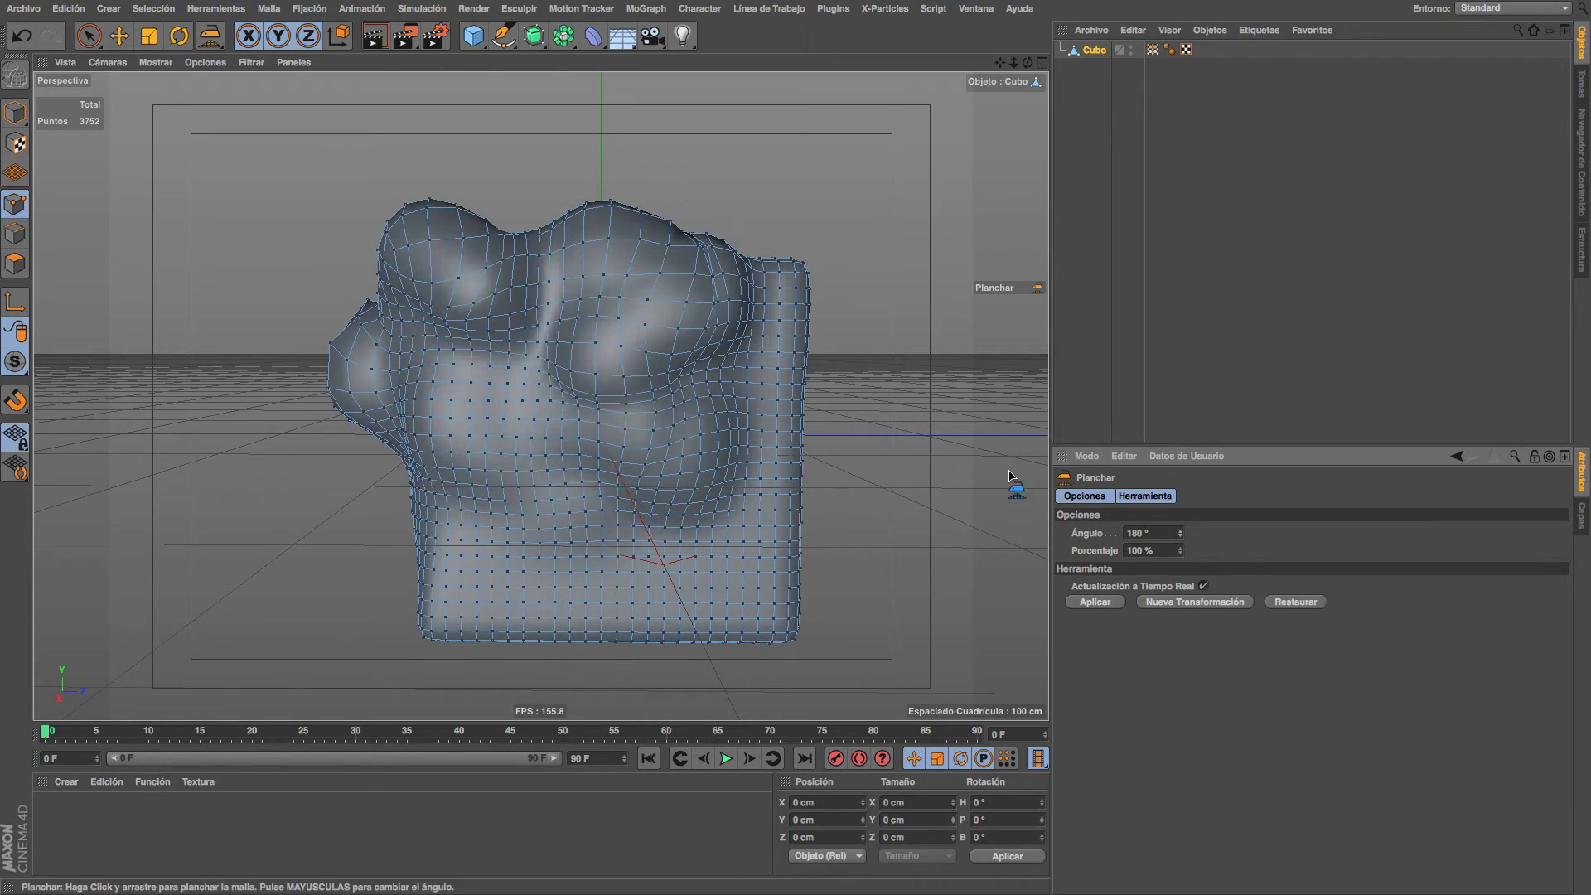
left_click_drag(569, 284, 845, 384, "alt")
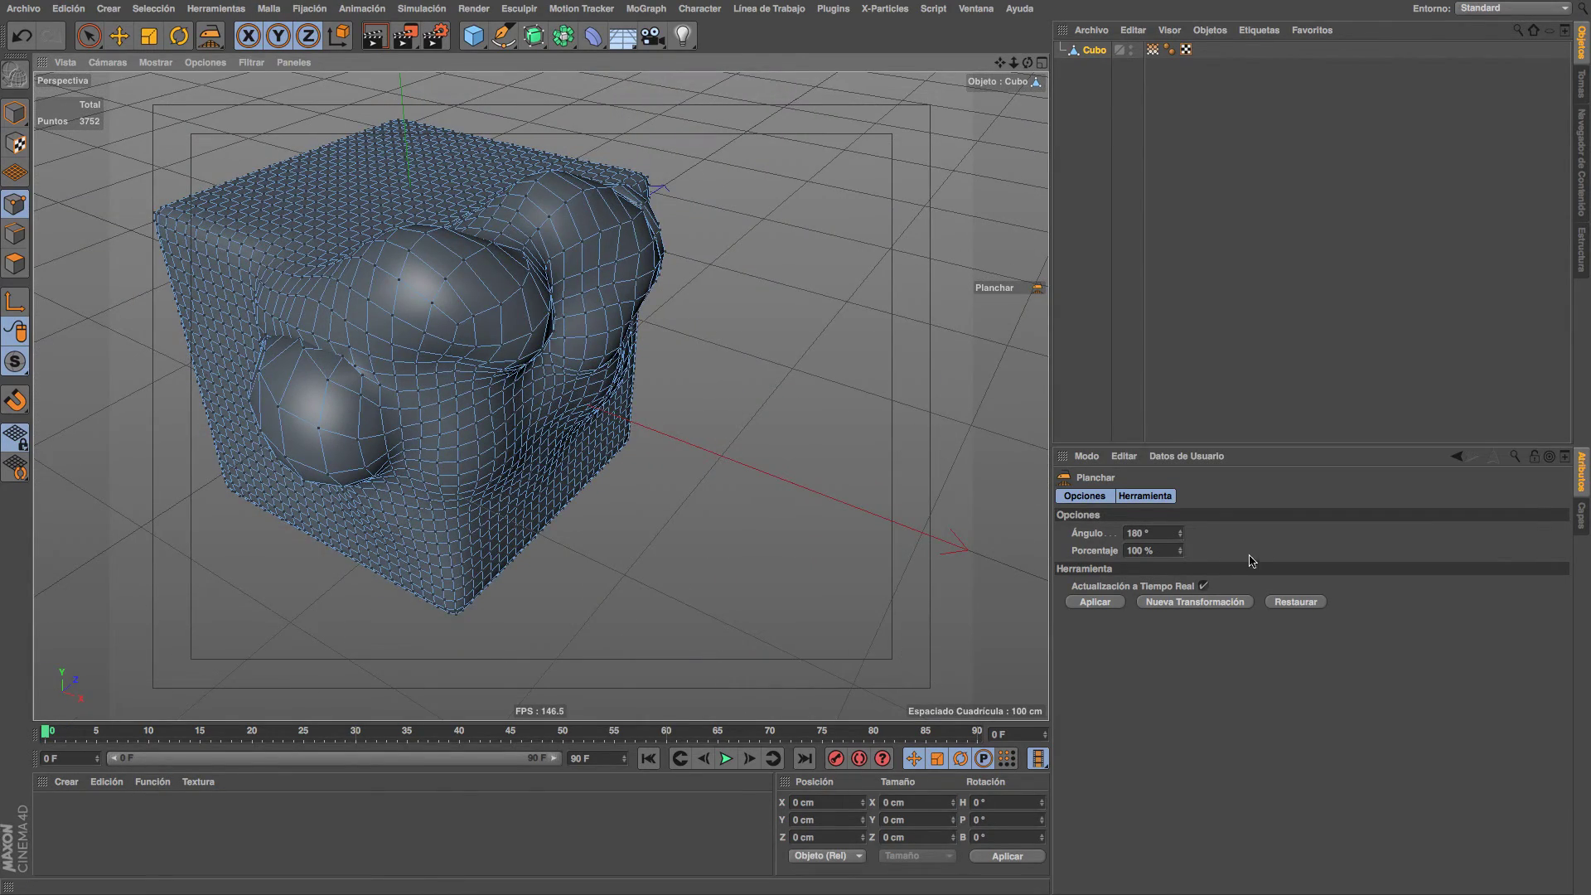
mouse_move(1182, 536)
left_mouse_down()
mouse_move(1181, 581)
mouse_move(1182, 541)
left_mouse_up()
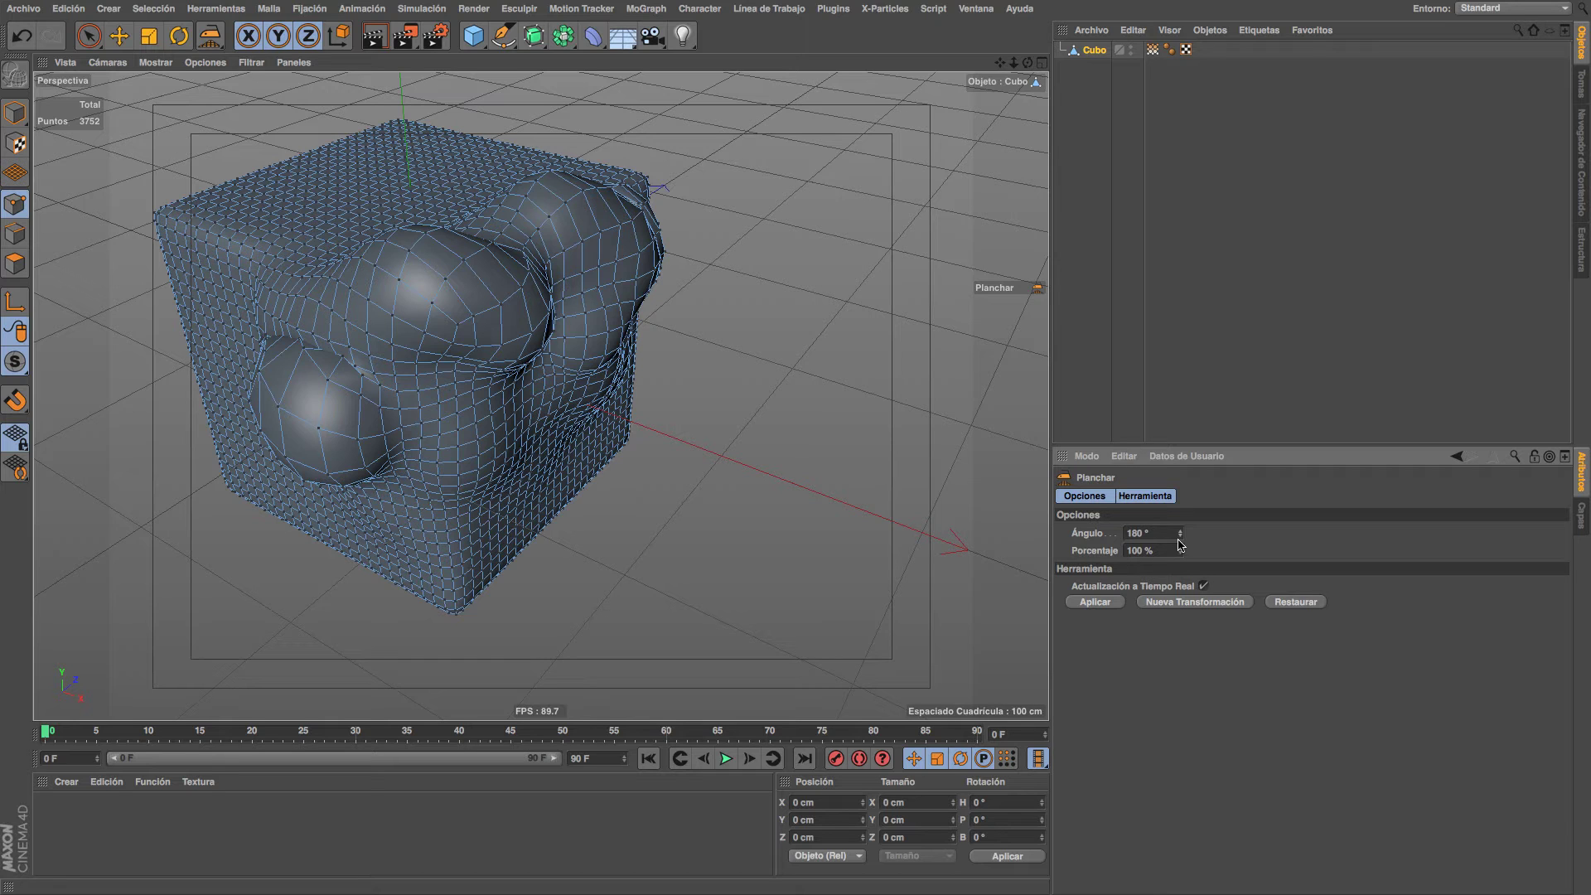
mouse_move(1181, 533)
left_mouse_down()
mouse_move(1180, 580)
mouse_move(1180, 489)
left_mouse_up()
Activate Magnetismo and pull bulges and dents into the cube's front face and lower-right edge.
left_click(268, 8)
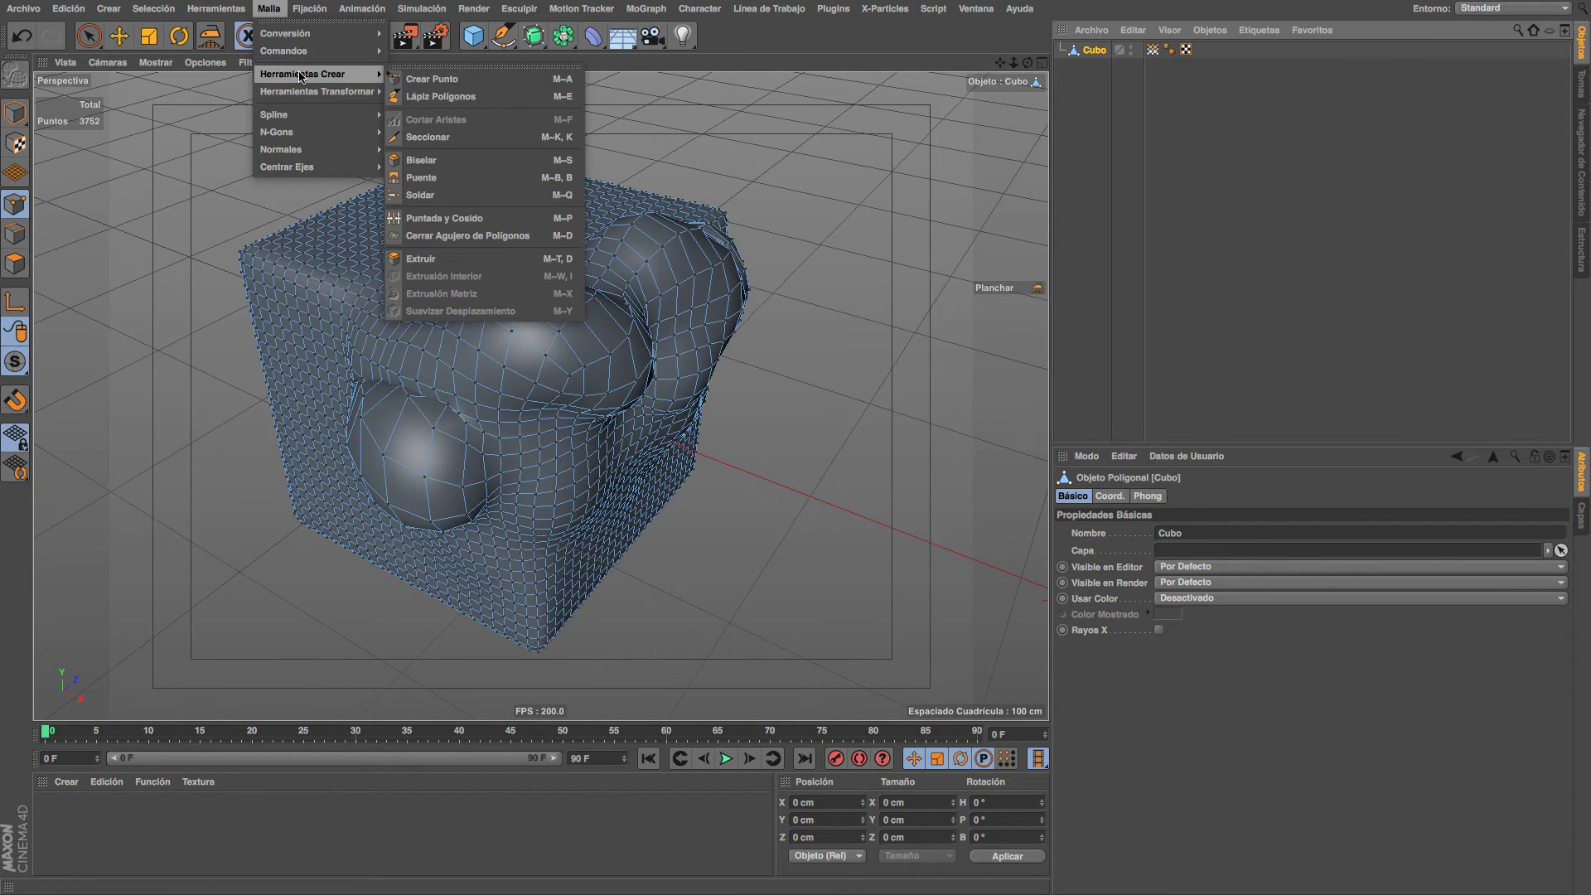
mouse_move(316, 91)
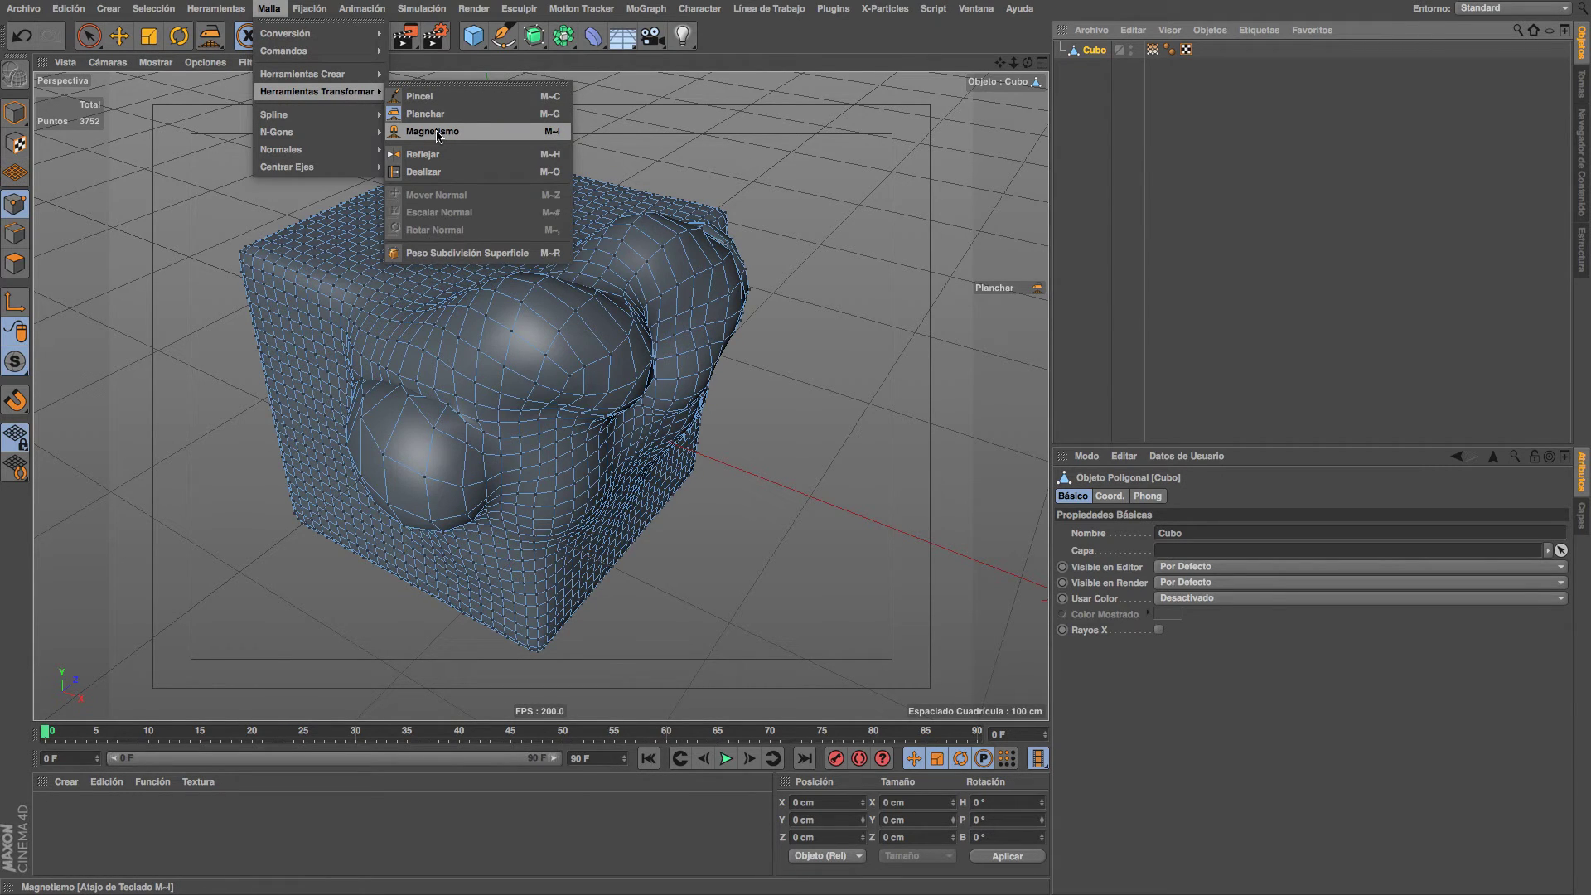
left_click(553, 133)
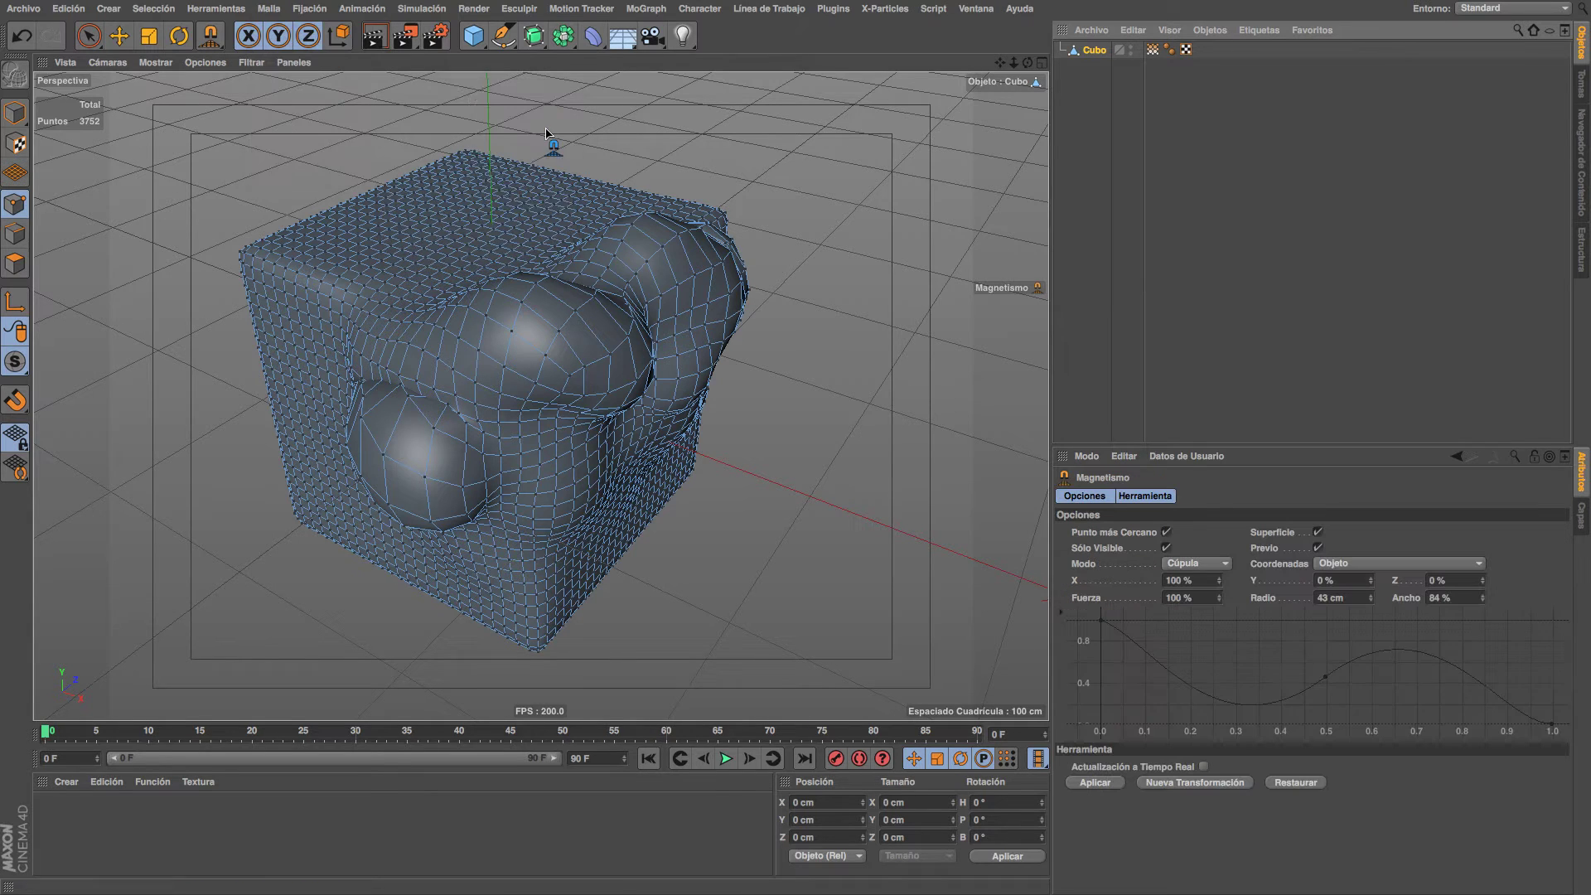
key("m")
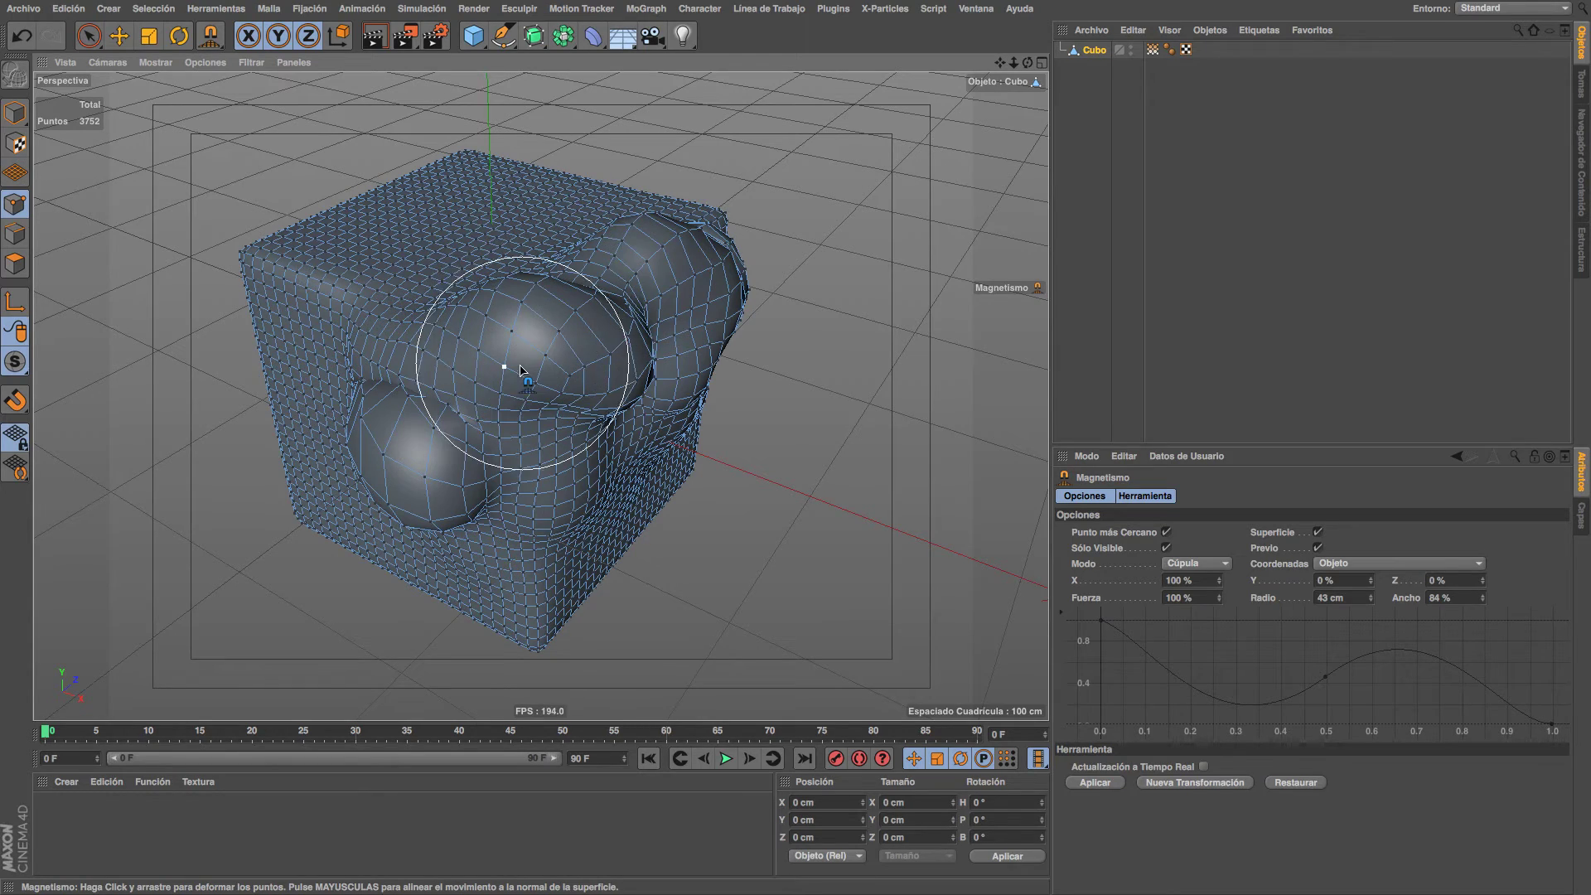
mouse_move(521, 369)
left_mouse_down()
mouse_move(551, 357)
mouse_move(481, 337)
left_mouse_up()
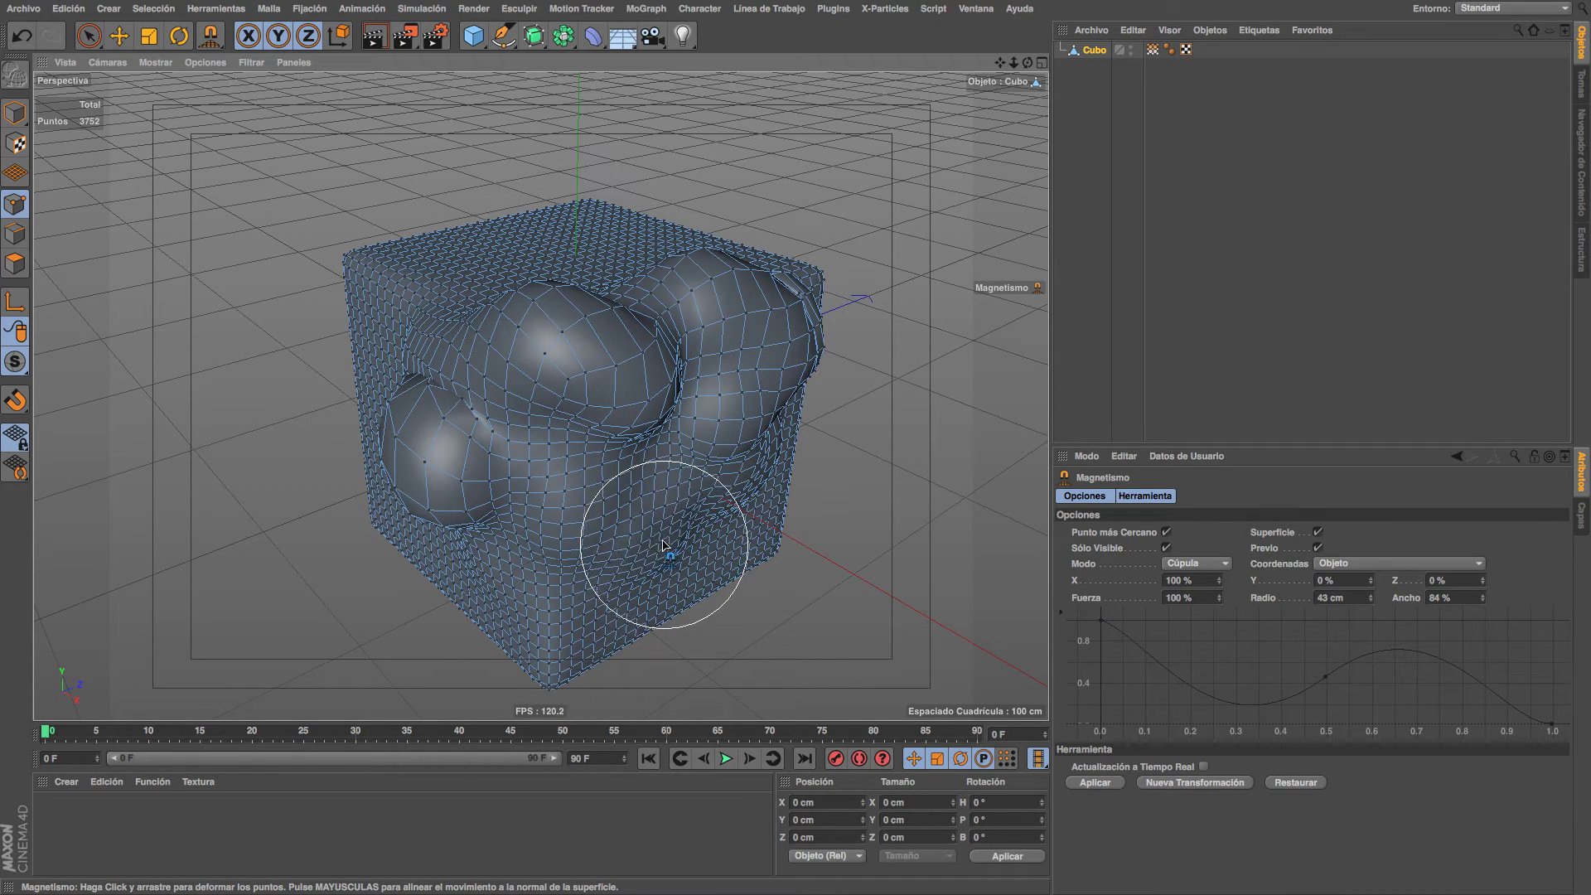
left_click_drag(740, 533, 772, 547)
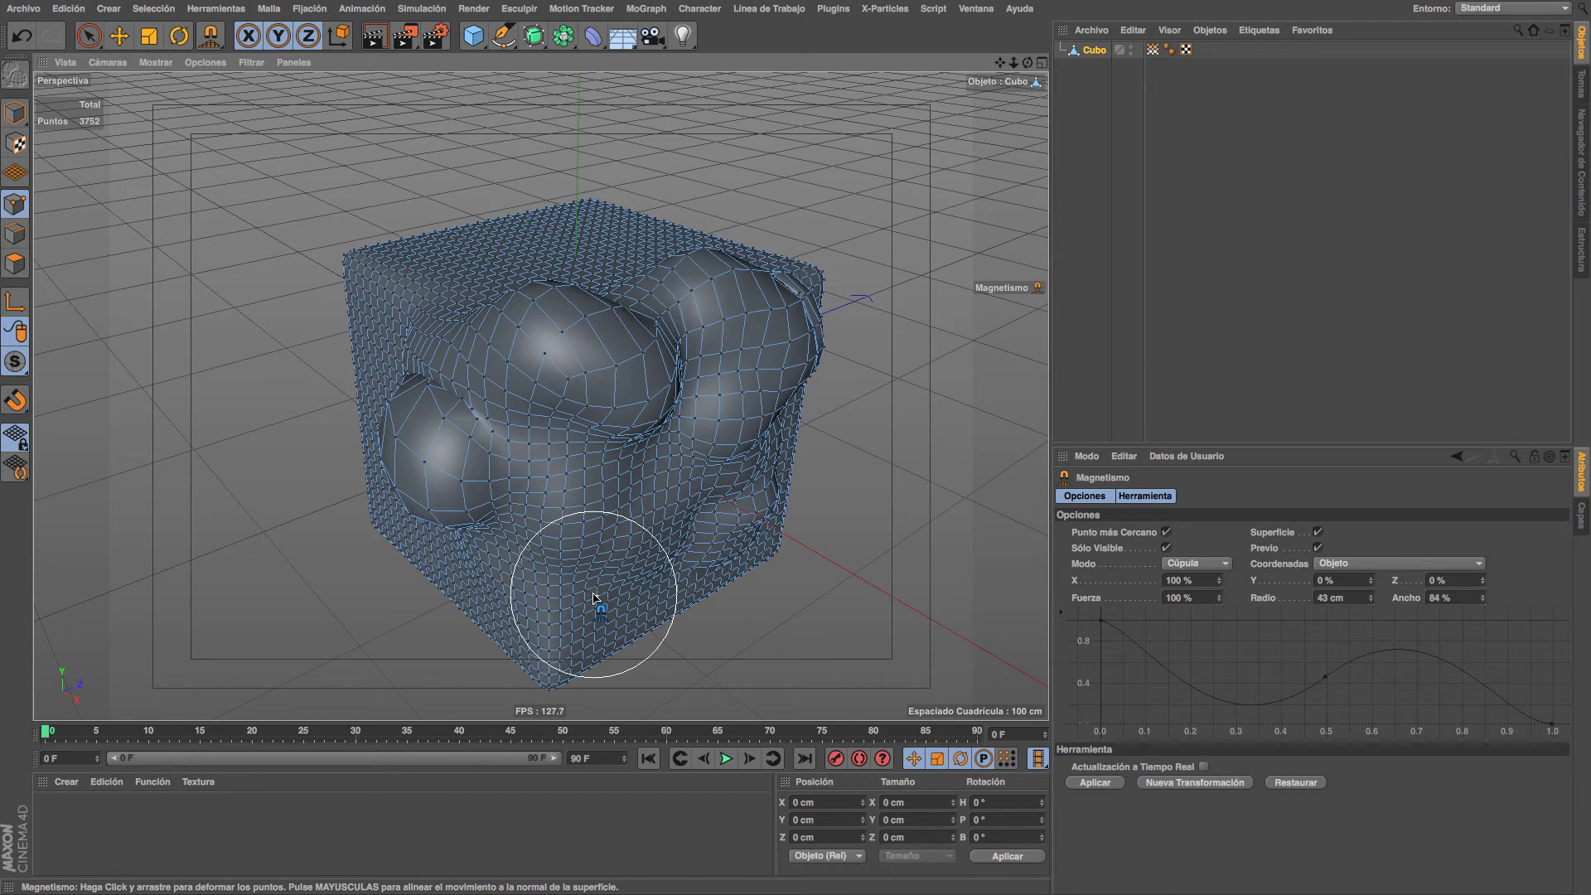
mouse_move(593, 597)
left_mouse_down()
mouse_move(429, 613)
mouse_move(520, 576)
mouse_move(455, 611)
mouse_move(430, 540)
mouse_move(539, 611)
mouse_move(461, 566)
left_mouse_up()
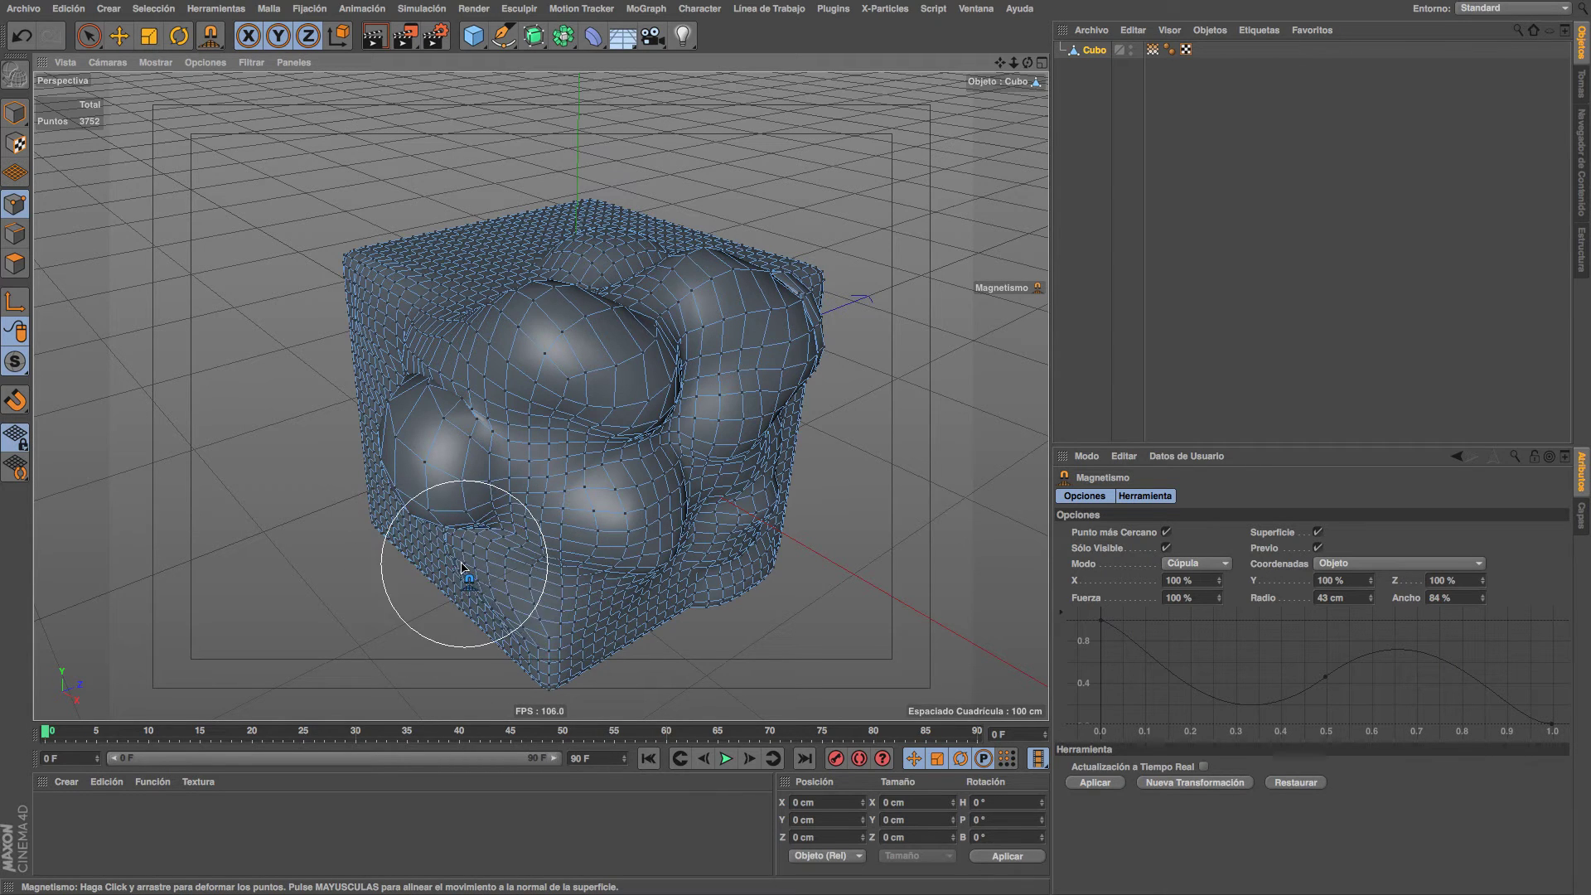
Redo the lower-left pull, raise bumps along the cube's top, and bulge its left side.
key("ctrl+z")
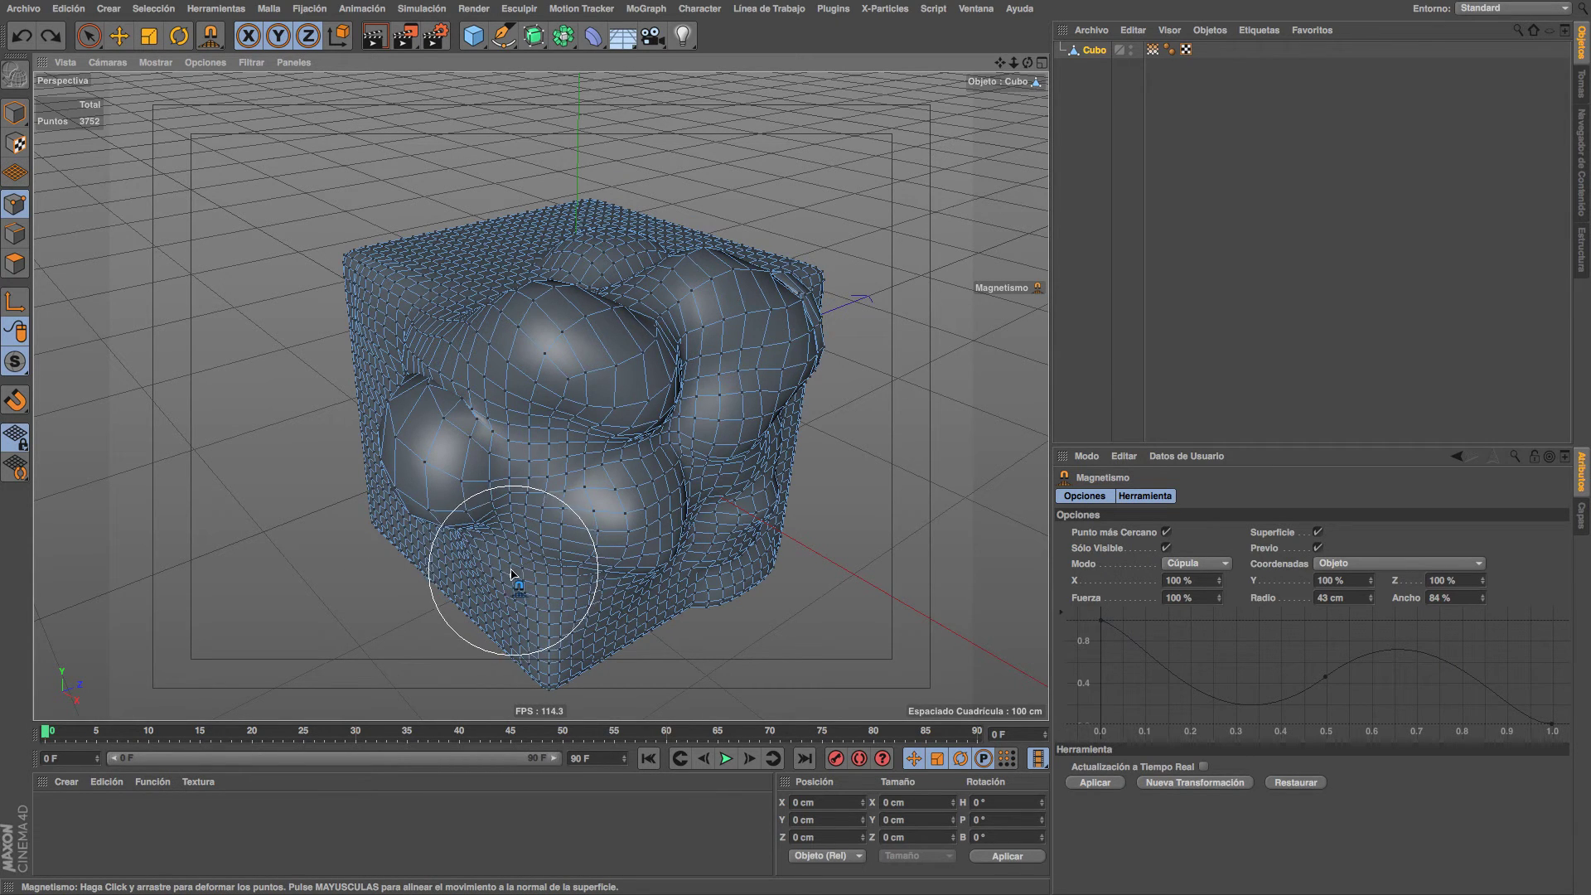
mouse_move(512, 573)
left_mouse_down()
mouse_move(464, 578)
mouse_move(625, 622)
mouse_move(710, 580)
left_mouse_up()
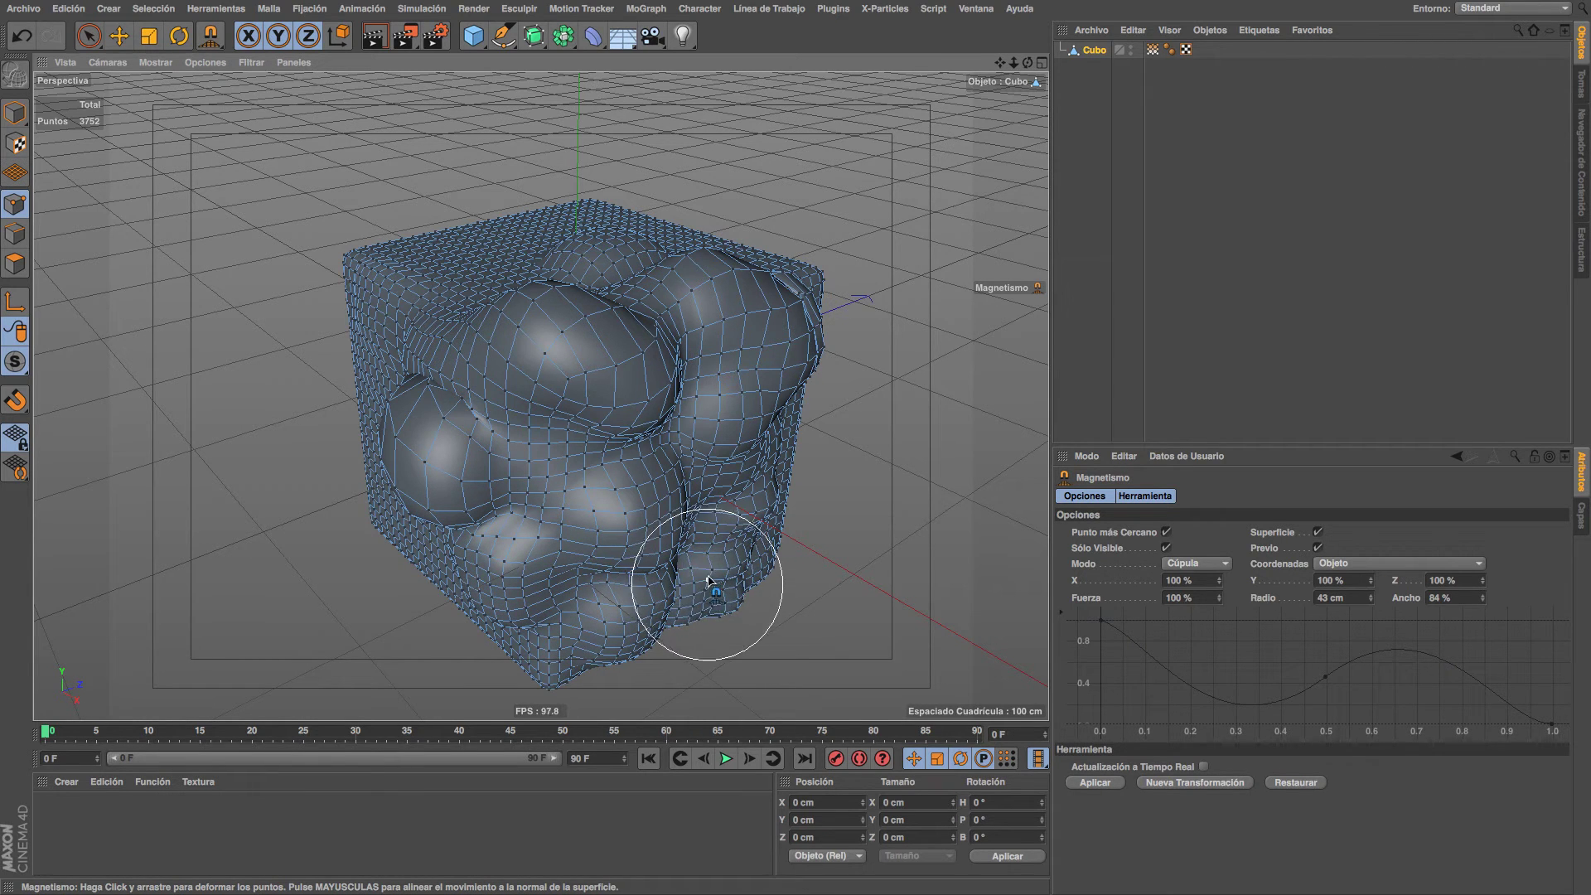
left_click_drag(489, 267, 533, 200)
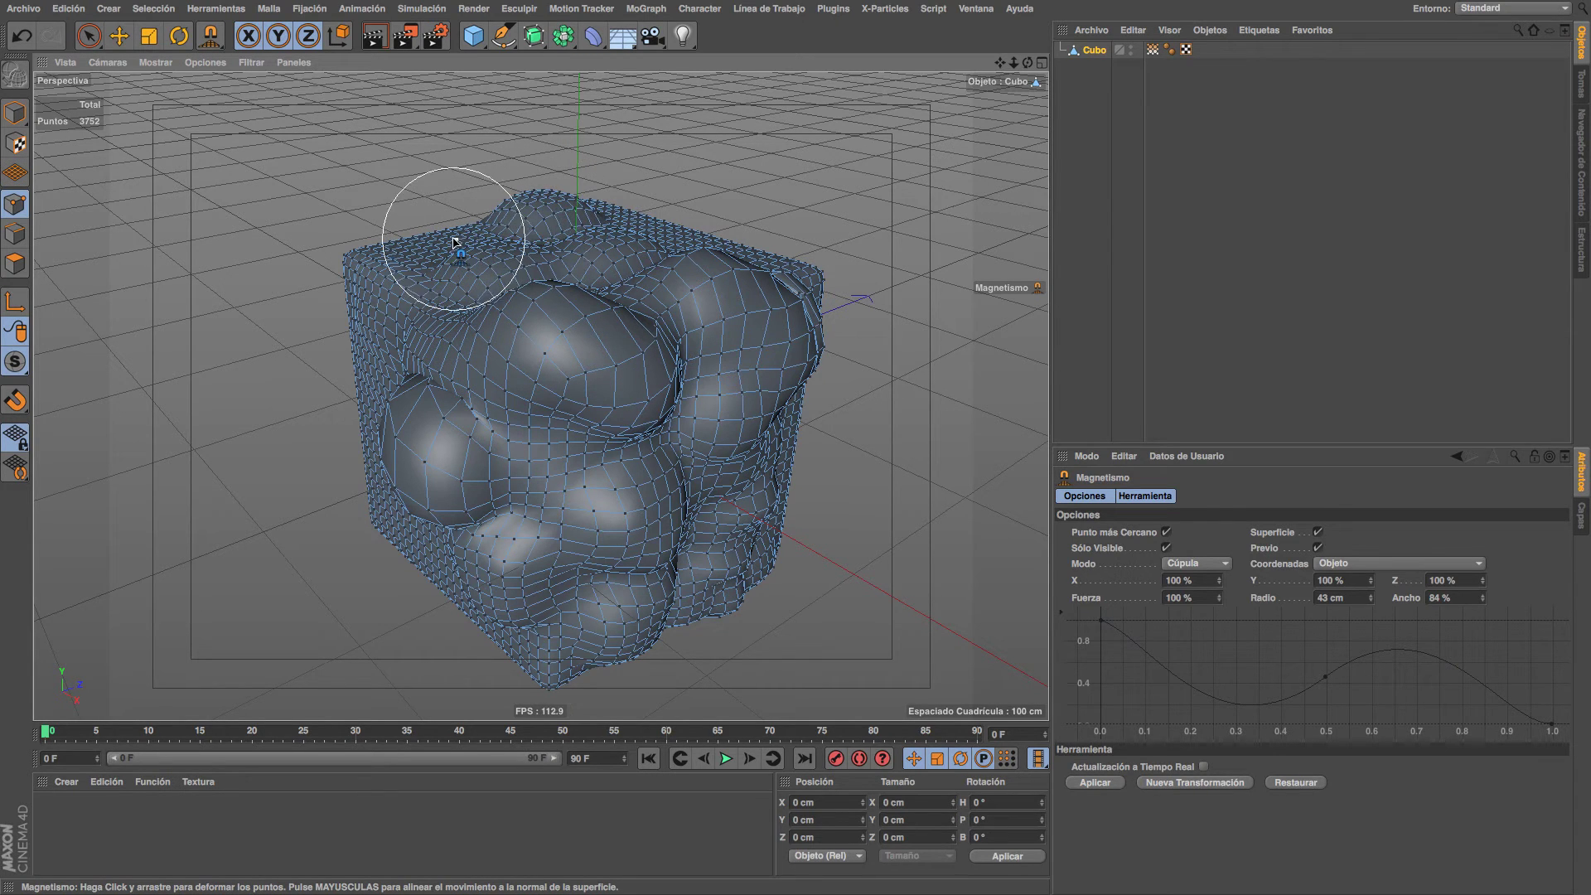
left_click_drag(454, 242, 456, 247)
left_click_drag(650, 227, 649, 224)
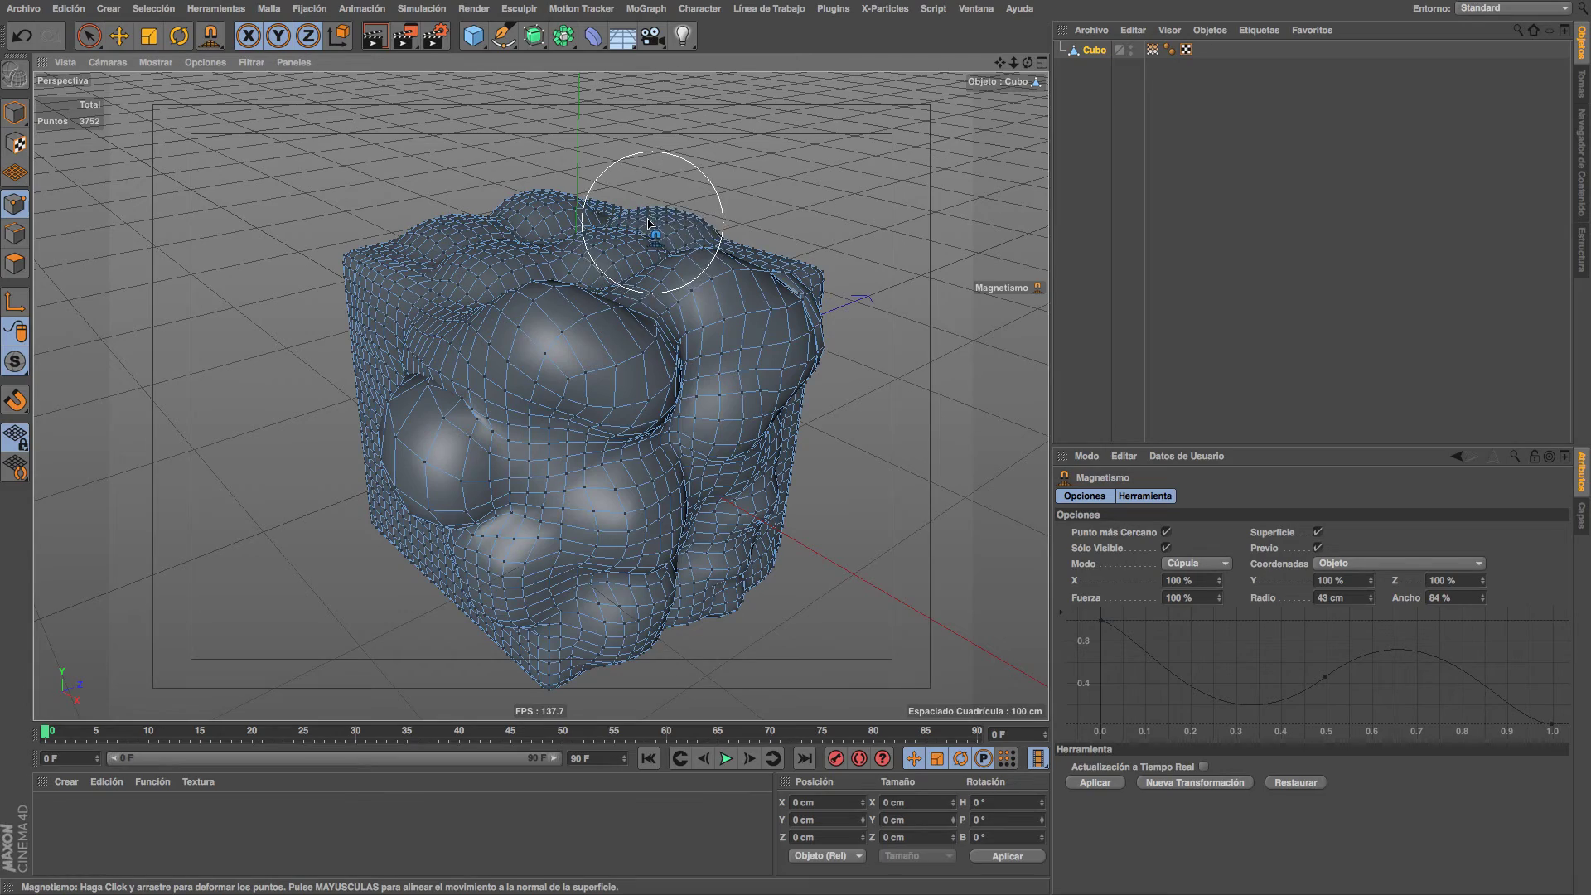
left_click_drag(384, 313, 356, 345)
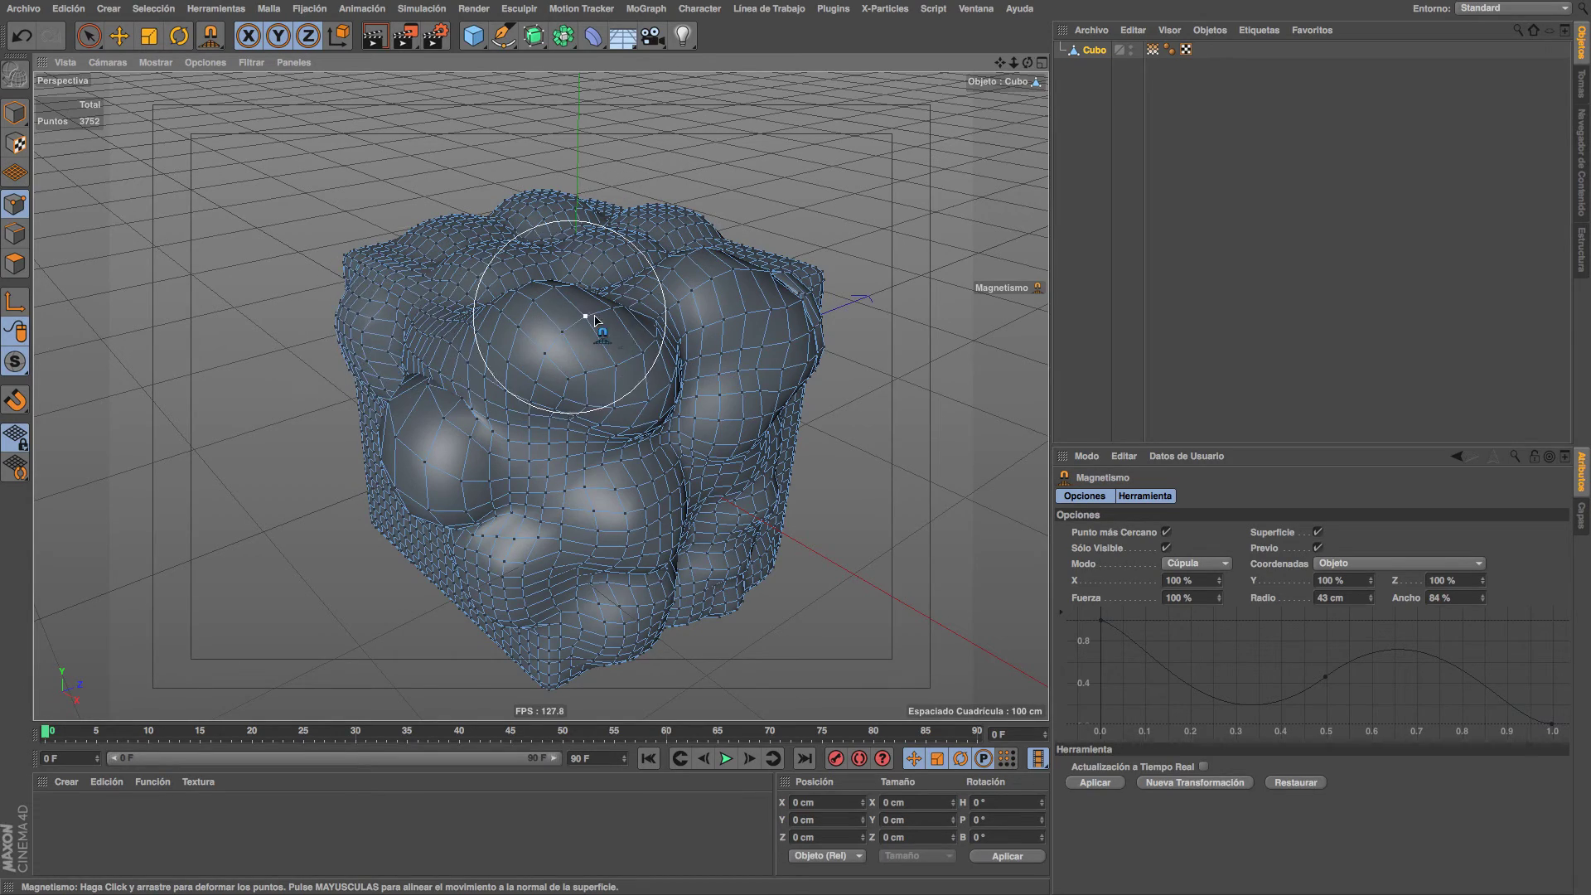
left_click_drag(595, 320, 473, 307, "alt")
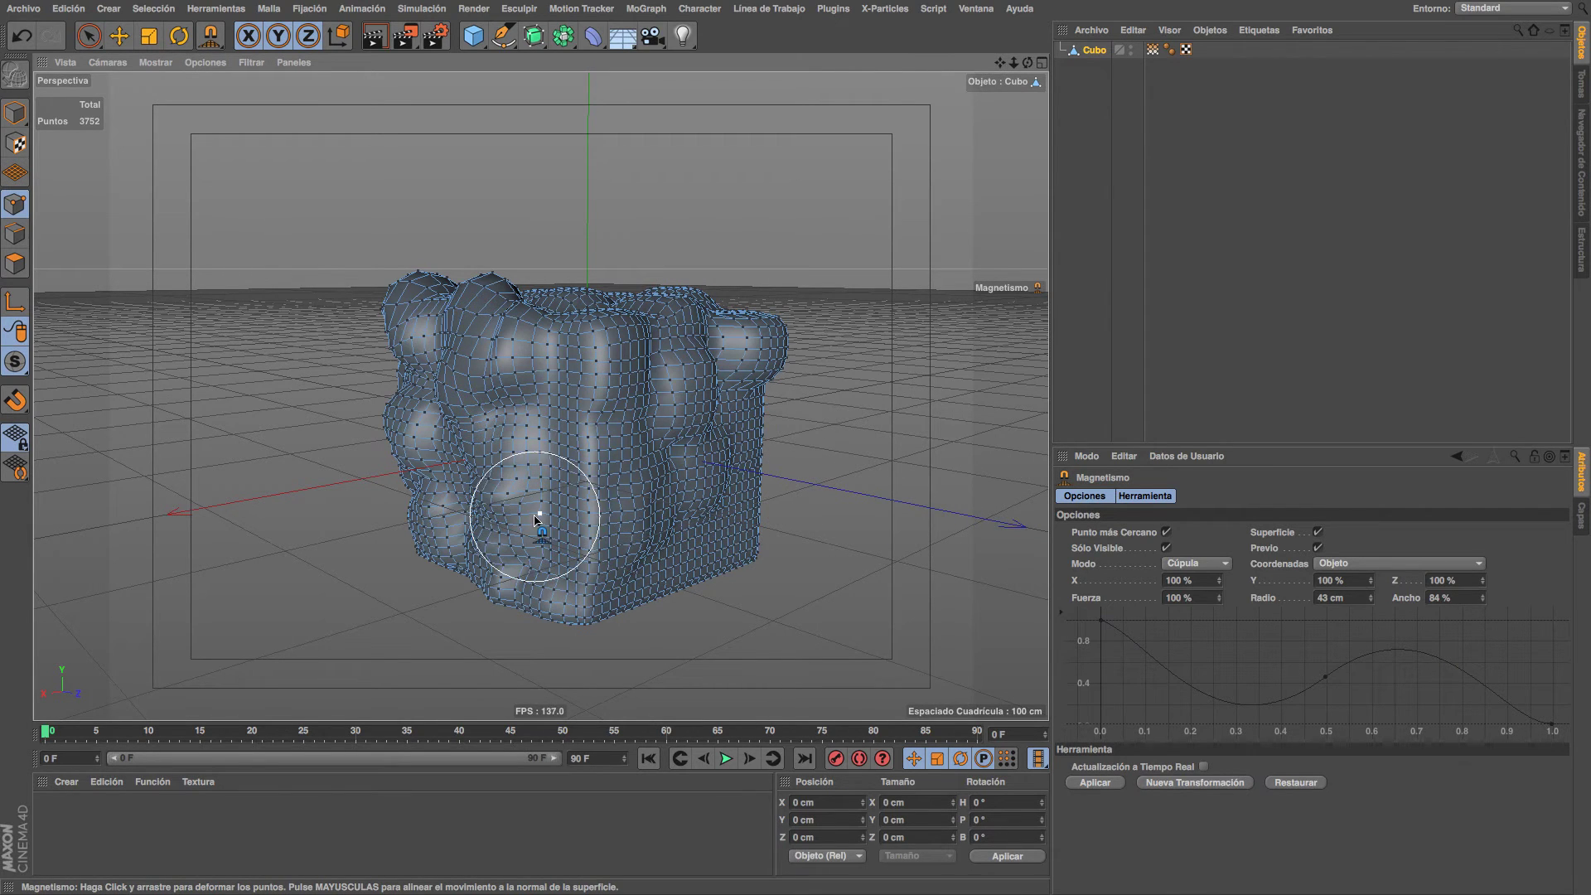
Toggle Punto más Cercano off and on while pushing the right edge, top bulges and lower-right side outward.
left_click(1166, 531)
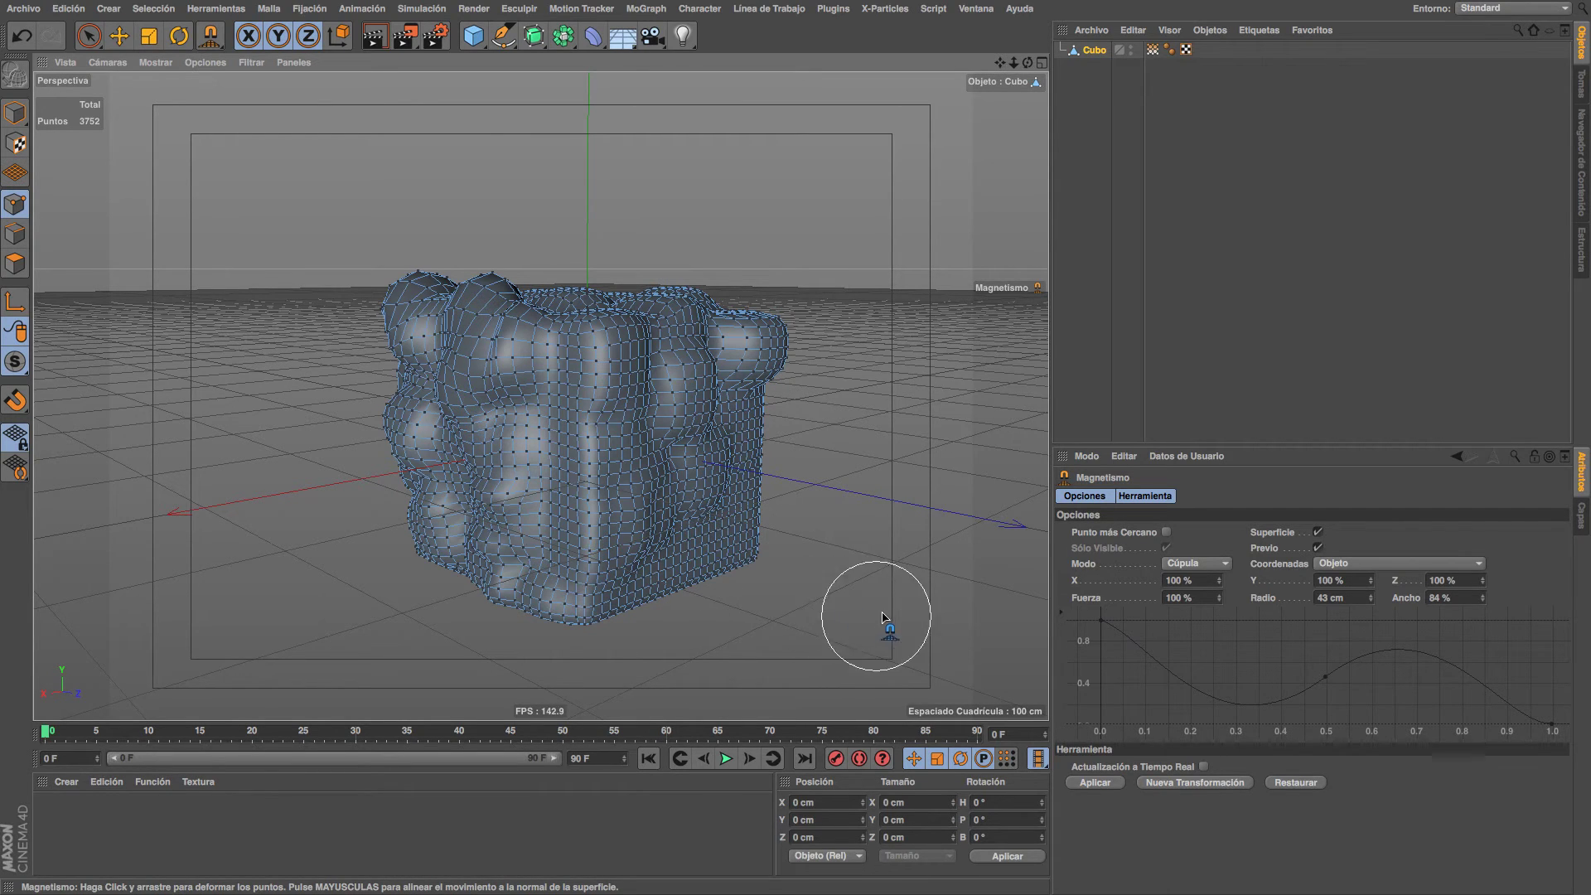
mouse_move(782, 519)
left_mouse_down()
mouse_move(857, 536)
mouse_move(807, 459)
left_mouse_up()
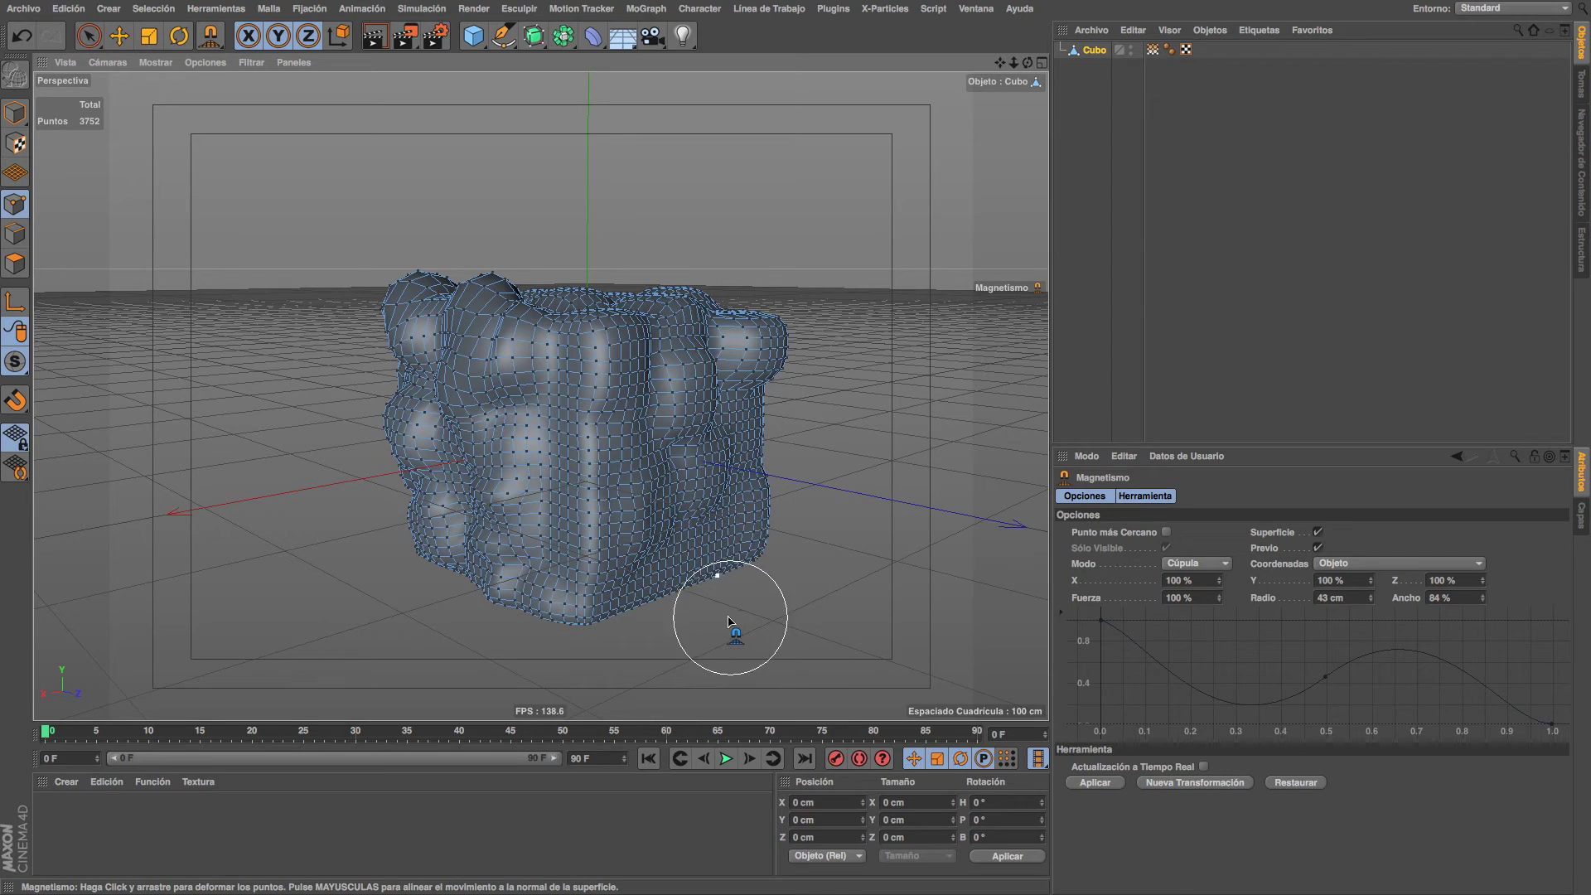
left_click(1166, 531)
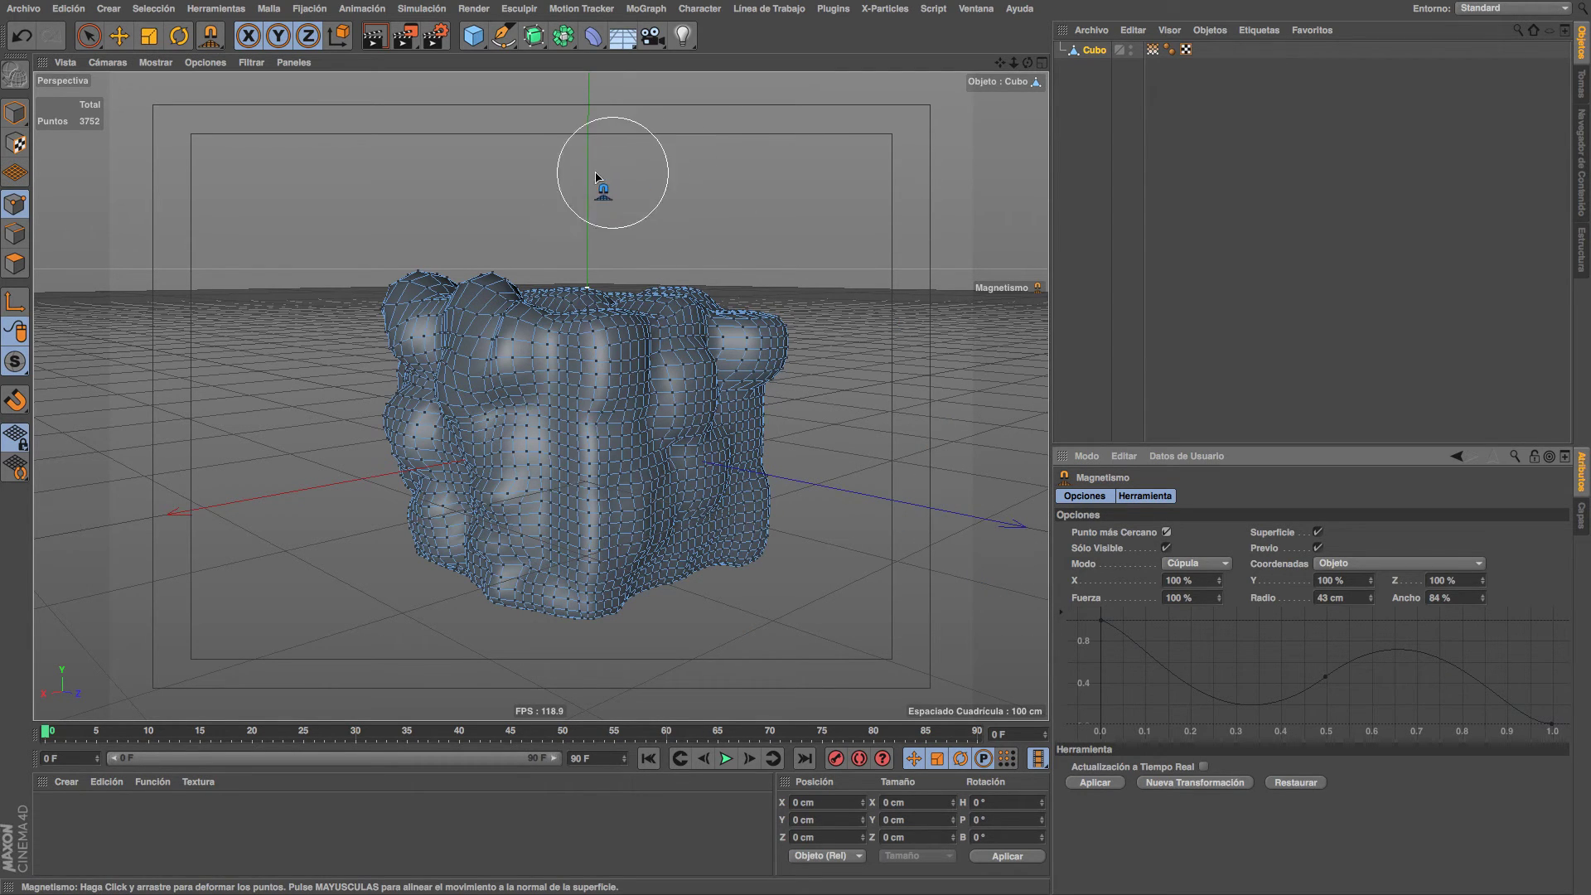
left_click_drag(586, 286, 598, 176)
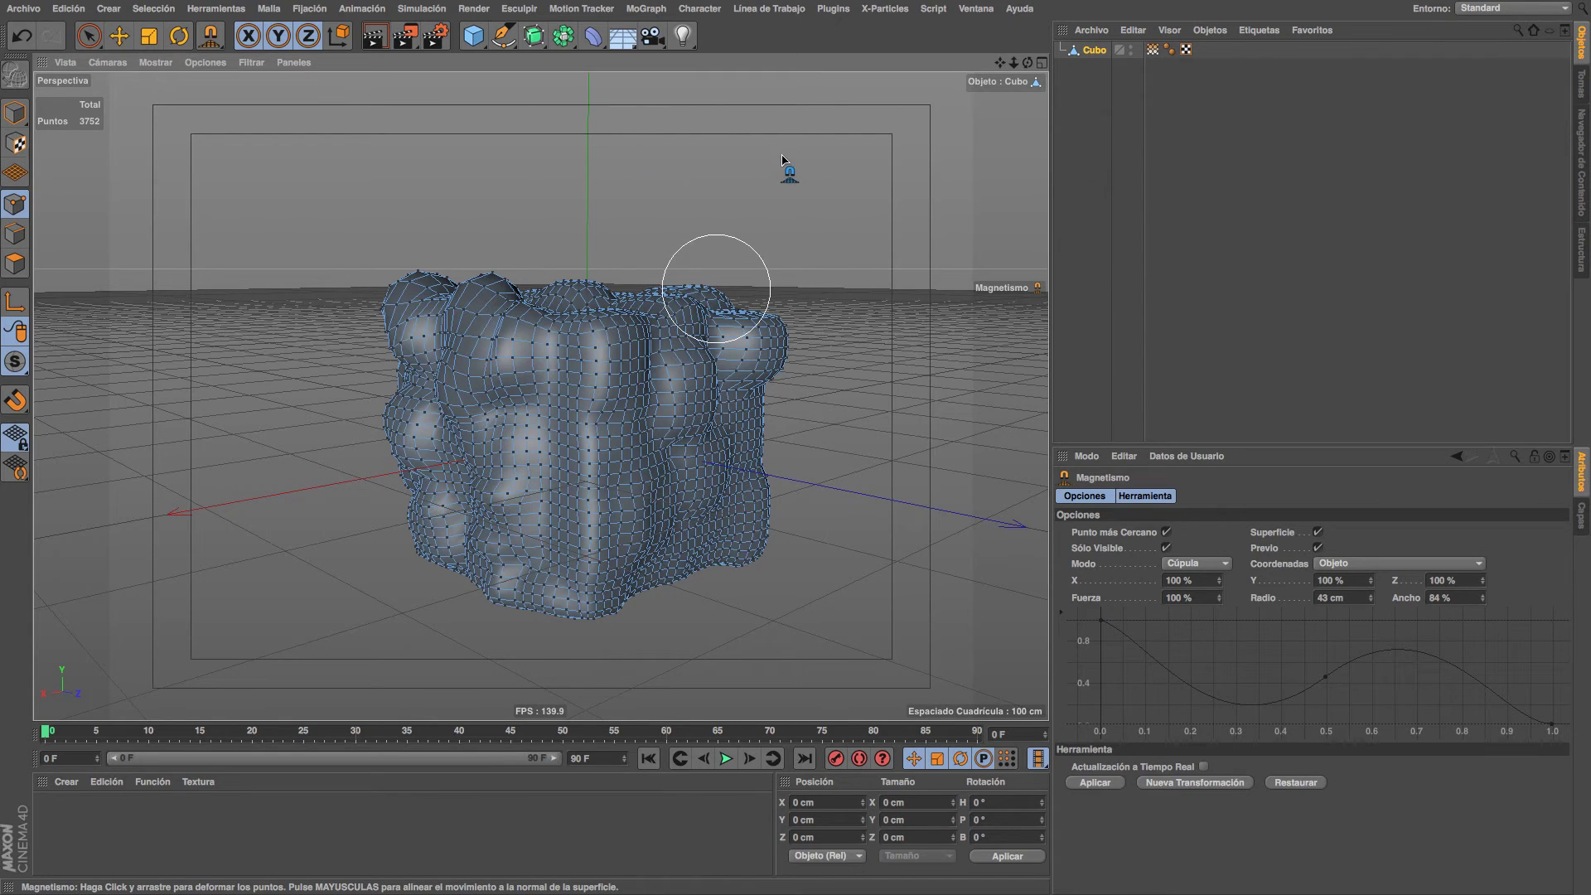
left_click_drag(877, 158, 873, 149)
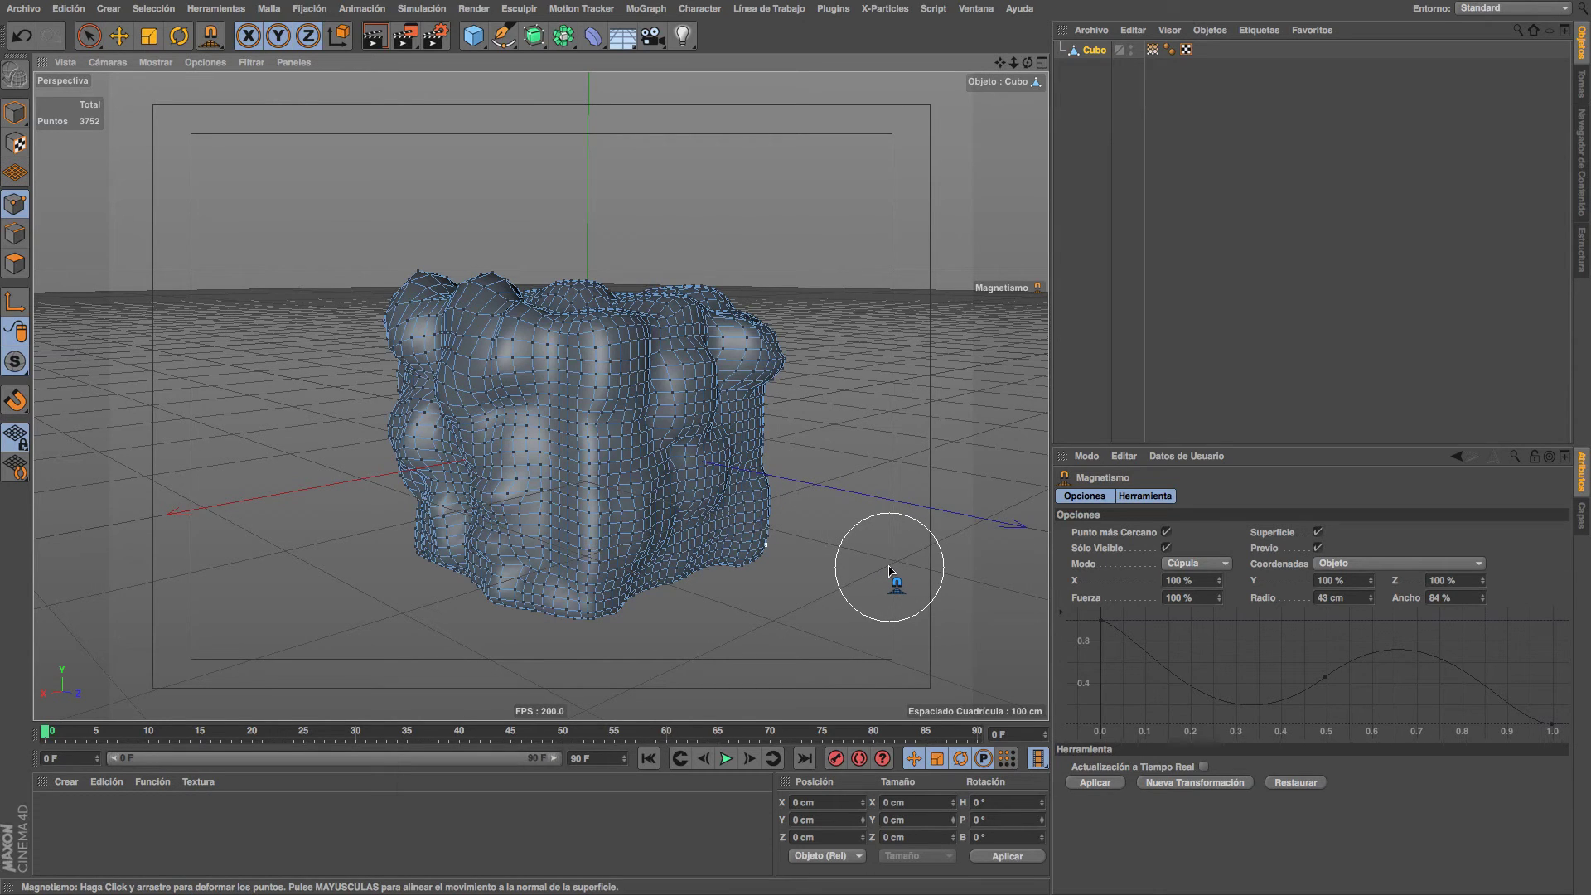
left_click_drag(740, 540, 775, 544)
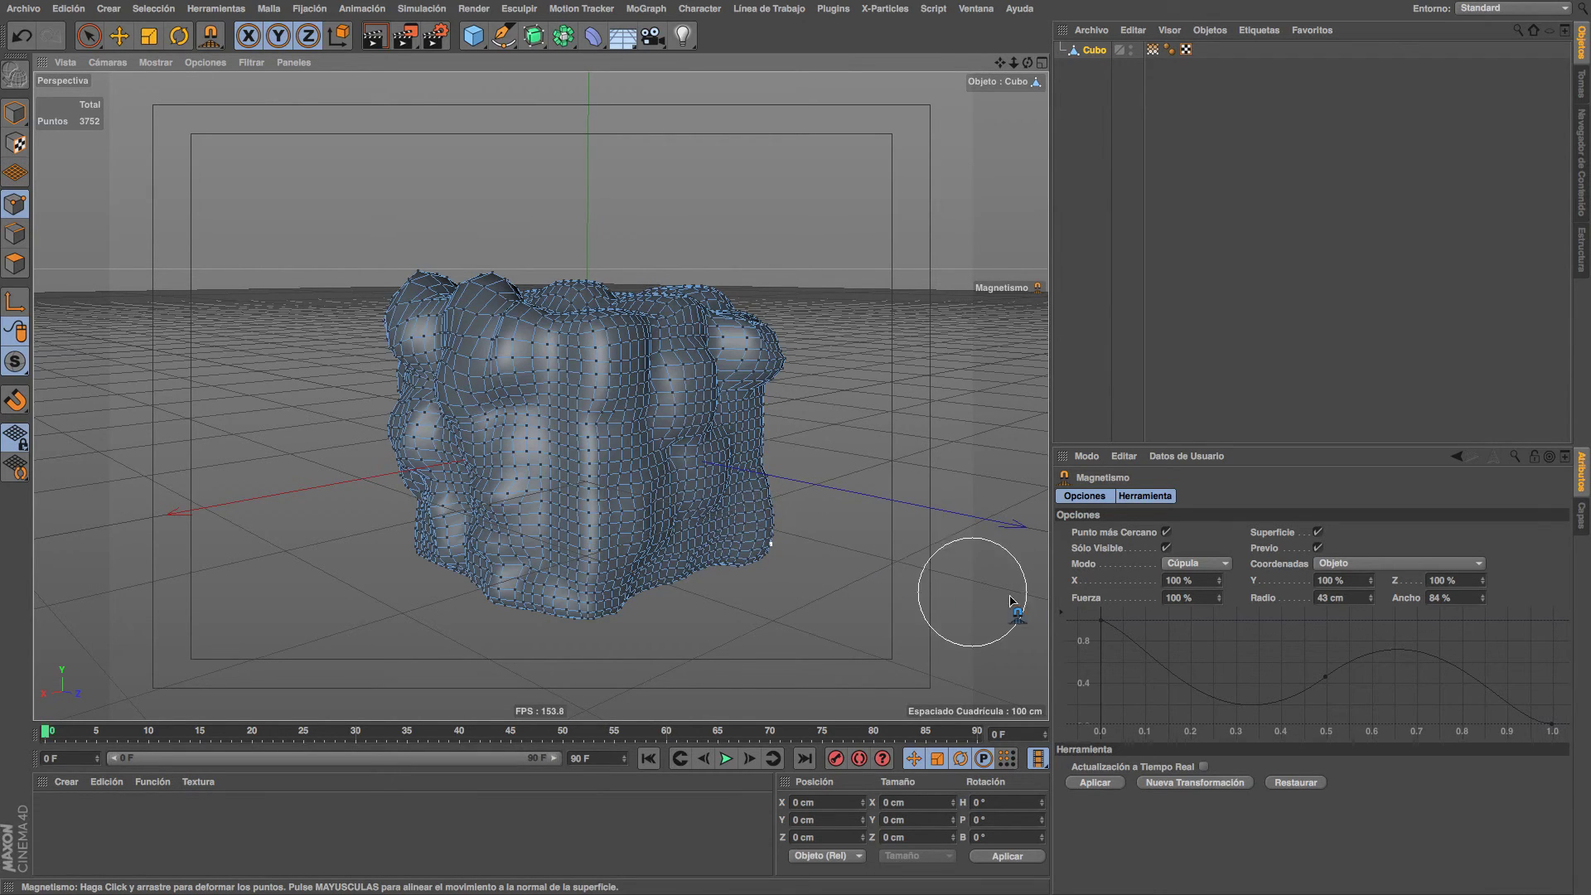
left_click(1318, 533)
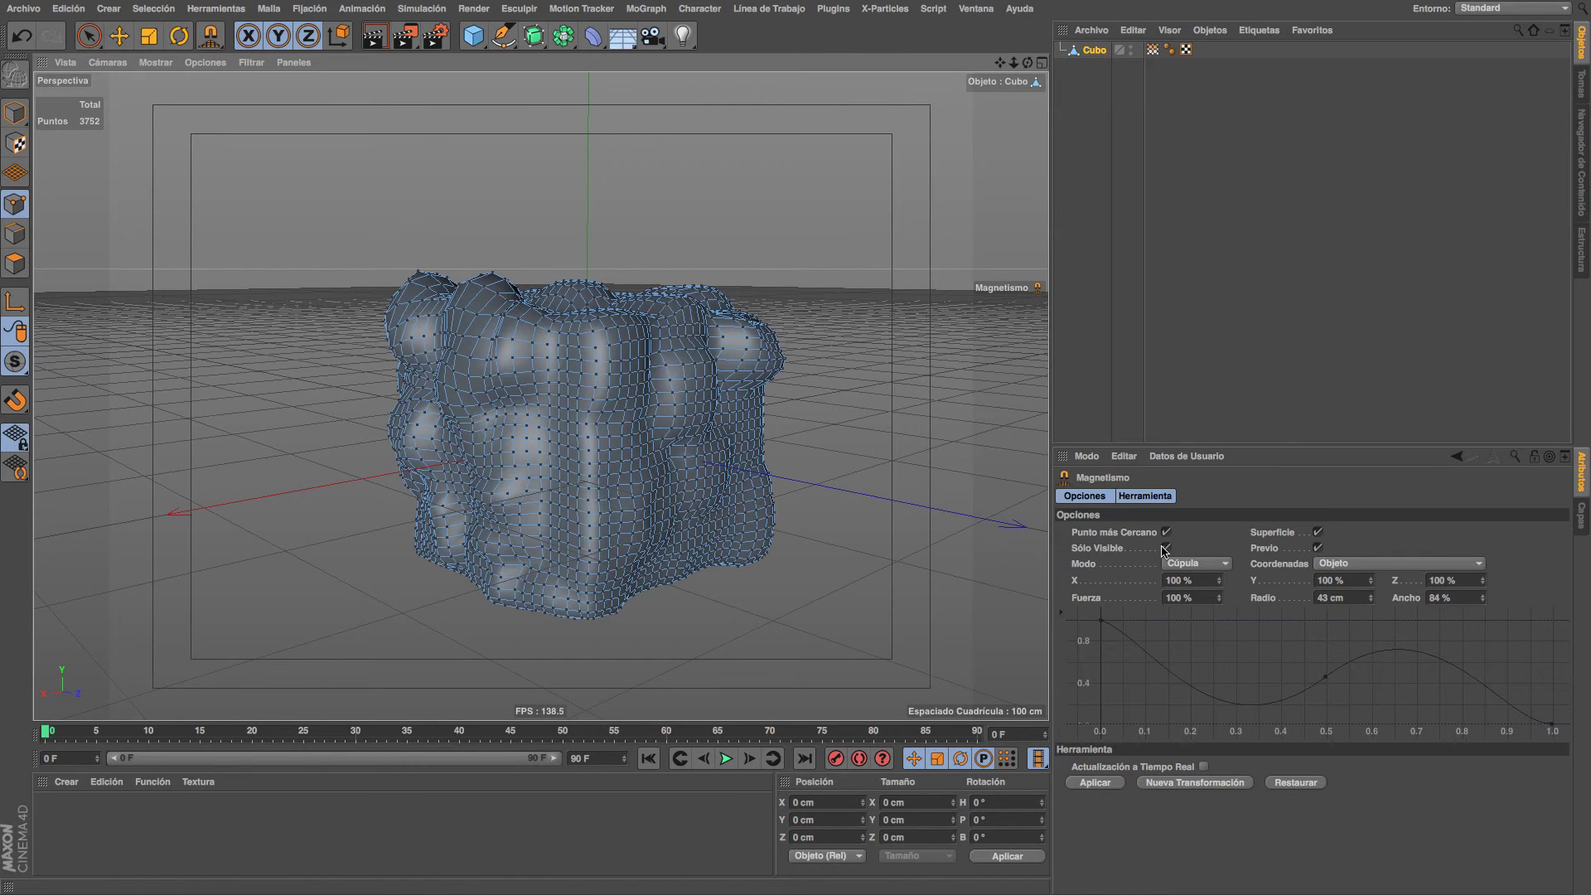
Limit Magnetismo to visible points and bulge the mesh's right side further outward.
left_click(1167, 549)
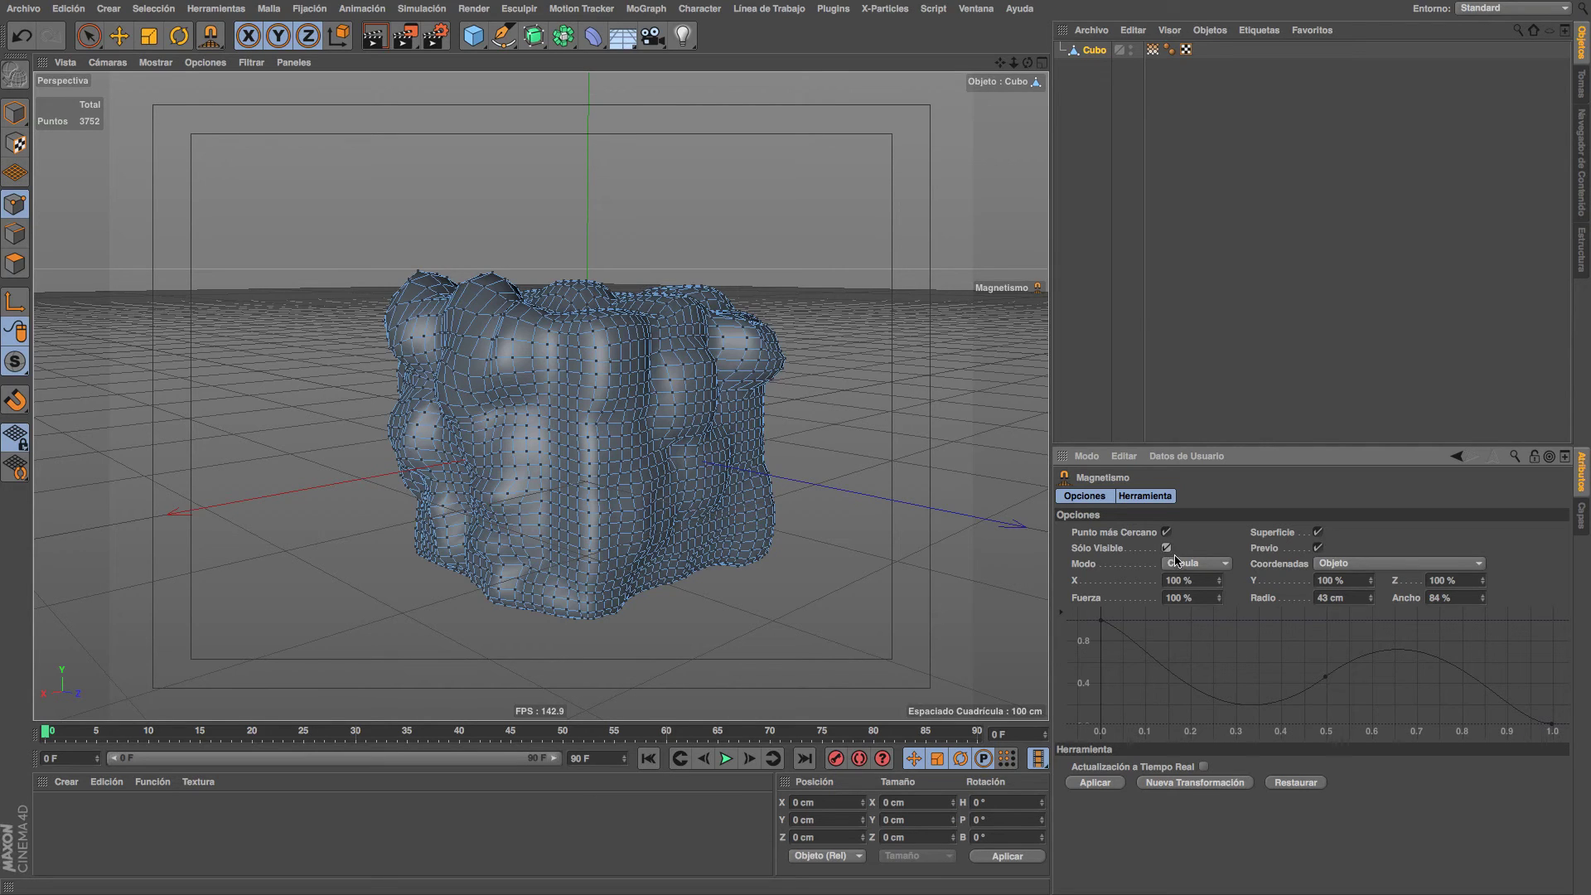
left_click(1318, 548)
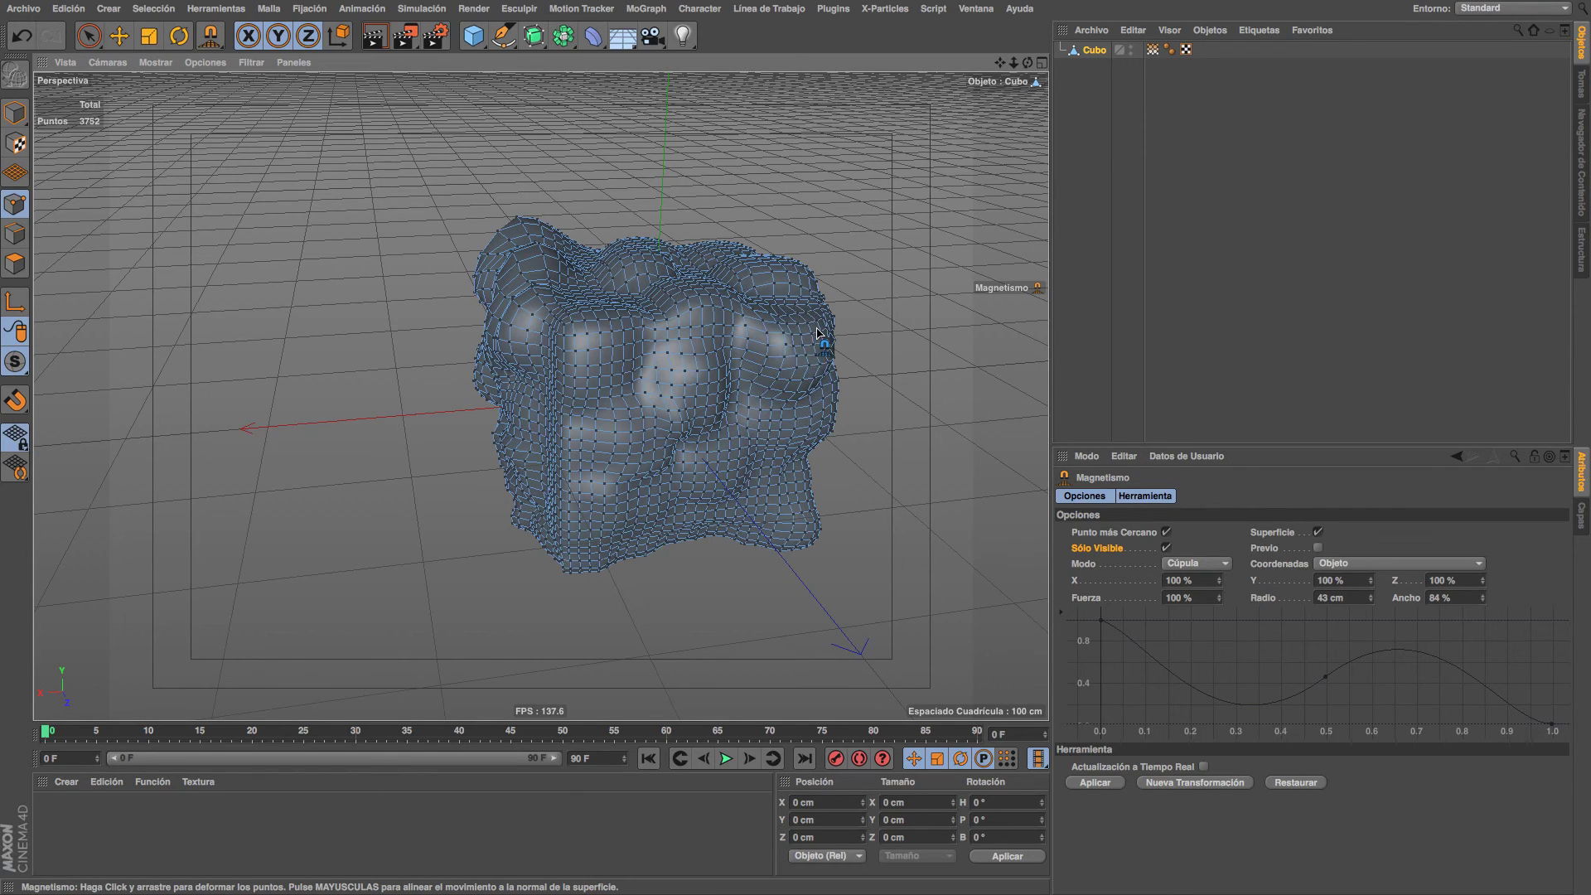
left_click_drag(817, 333, 835, 414)
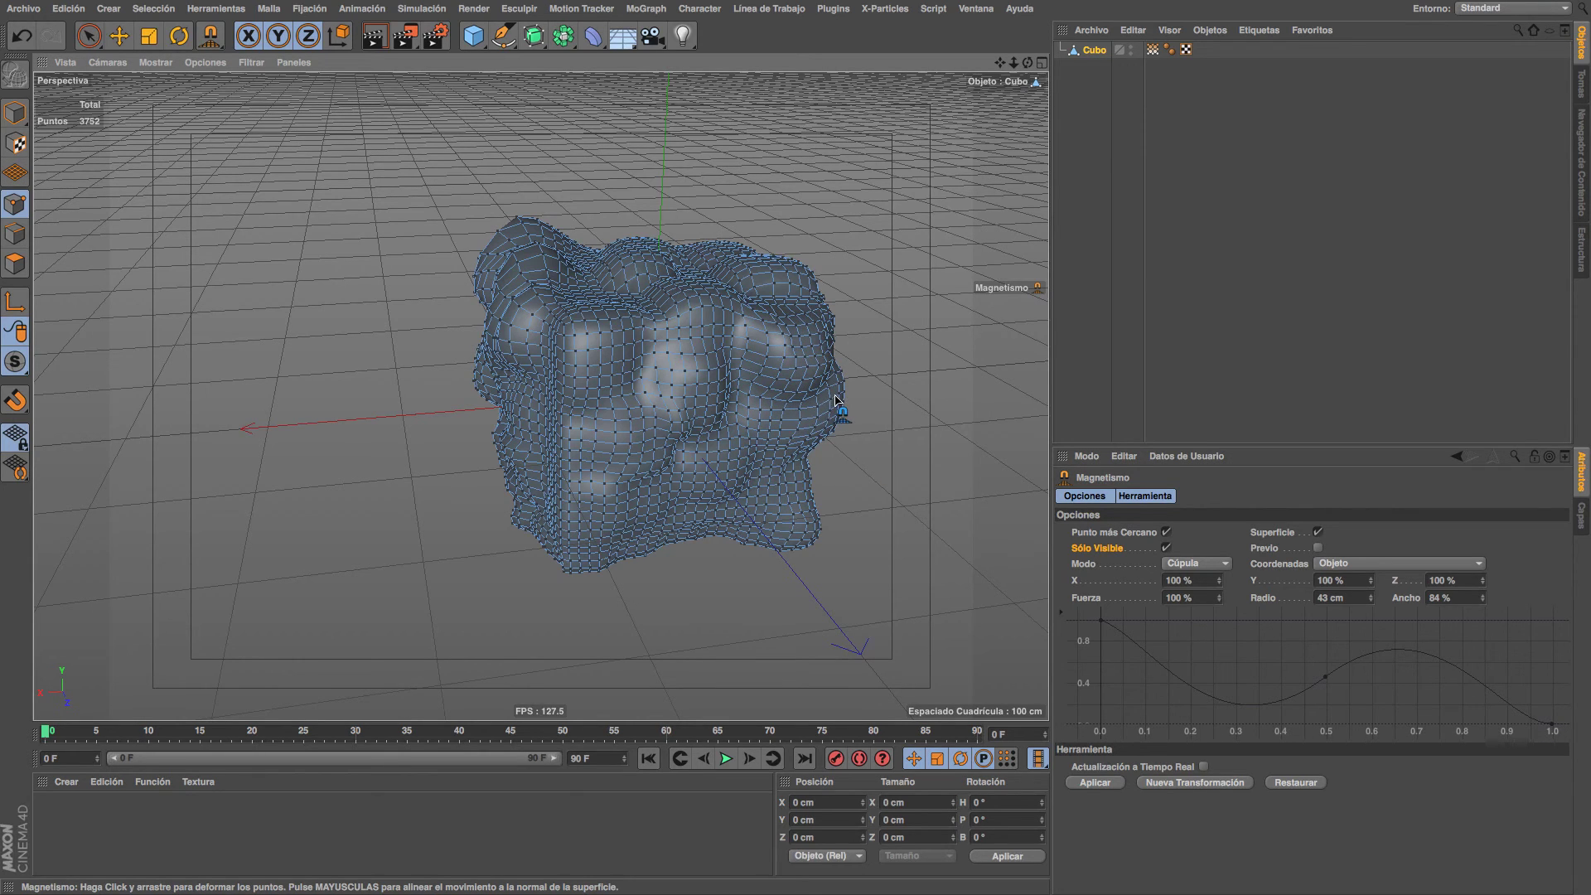
left_click(1318, 549)
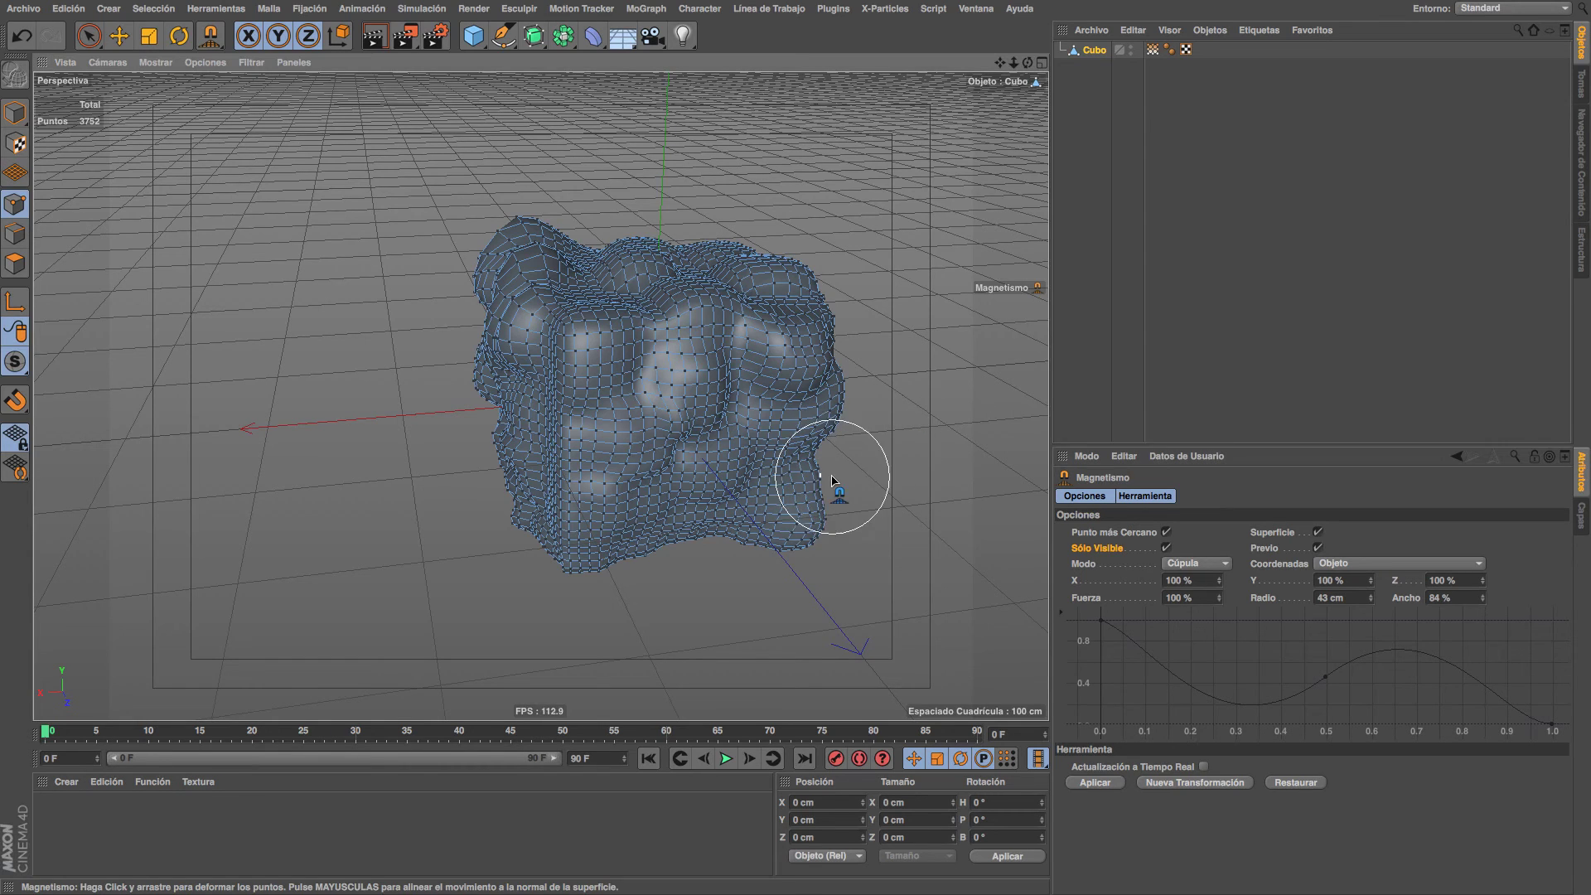
Switch the magnet falloff to Spline and flatten the middle of its curve.
left_click(1220, 565)
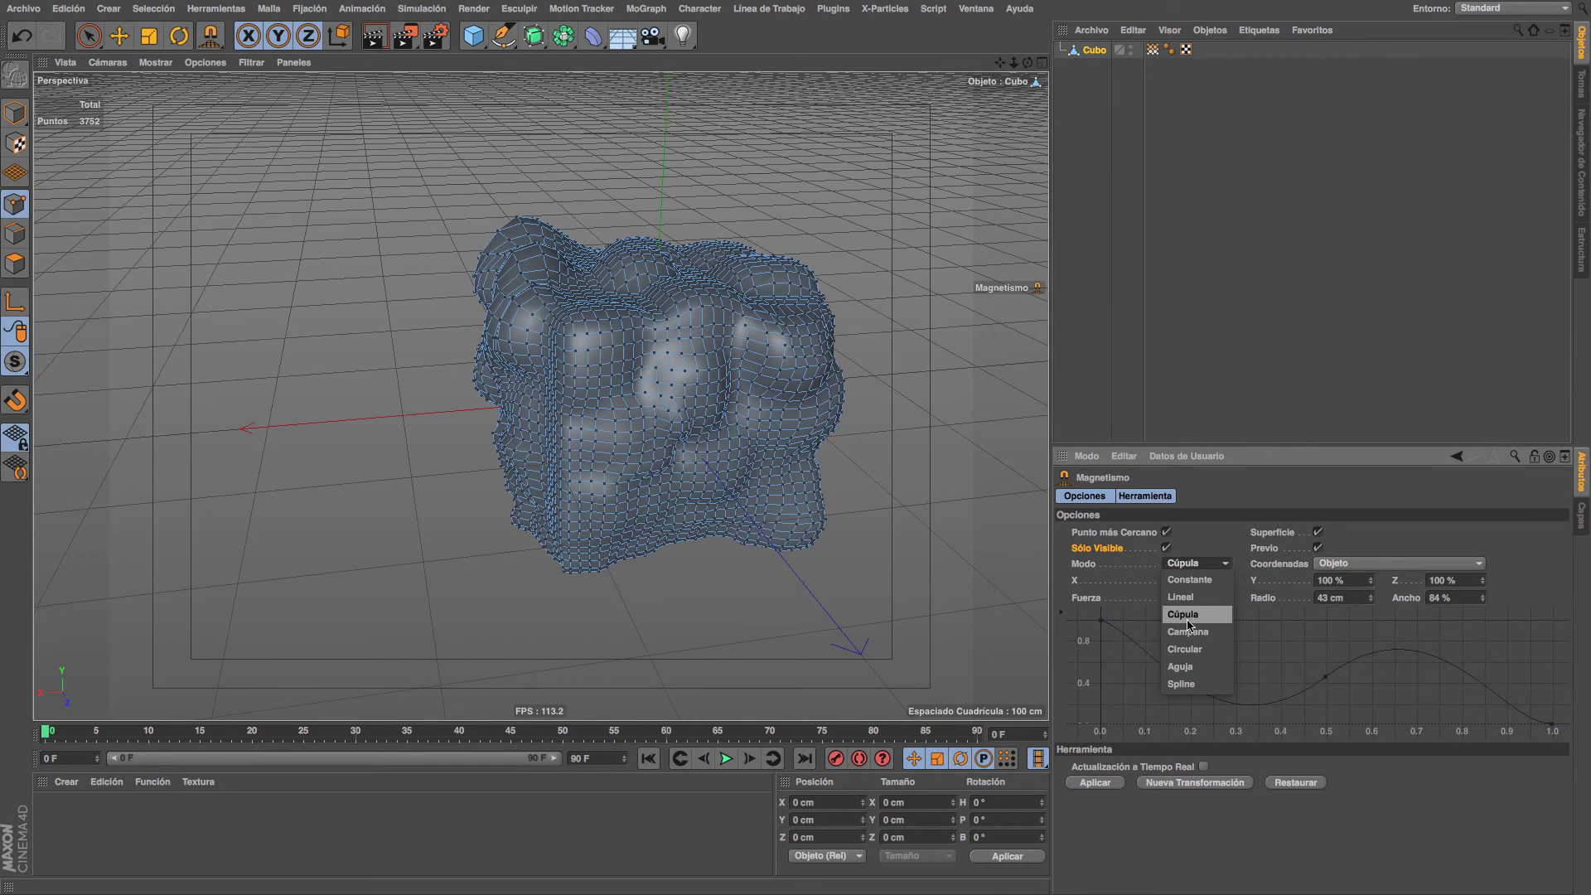
left_click(1178, 684)
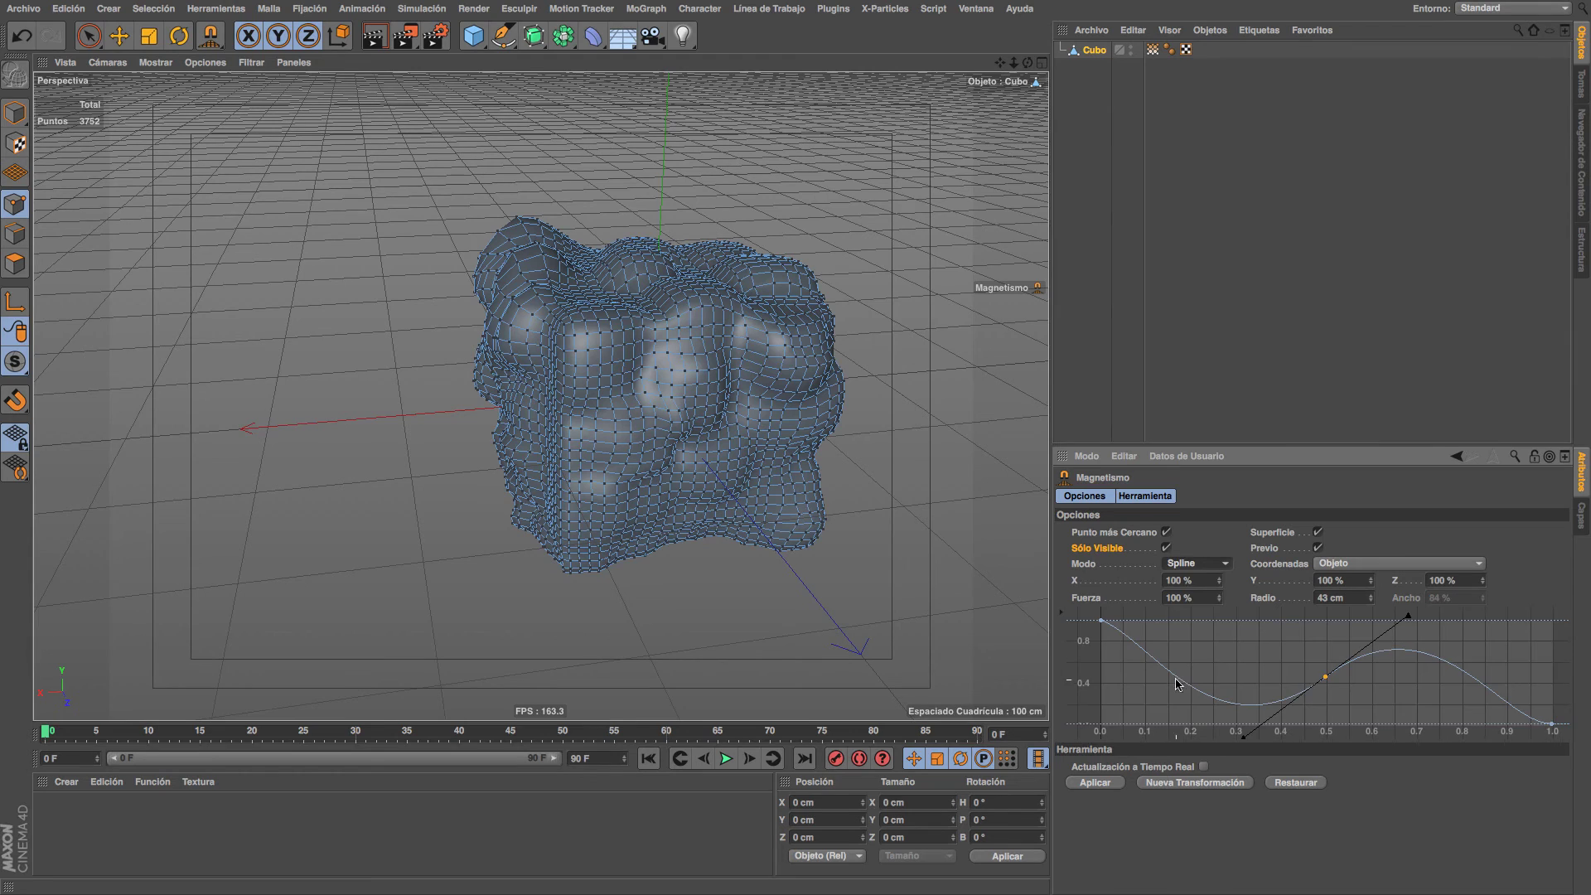
mouse_move(1244, 736)
left_mouse_down()
mouse_move(1217, 690)
mouse_move(1201, 697)
left_mouse_up()
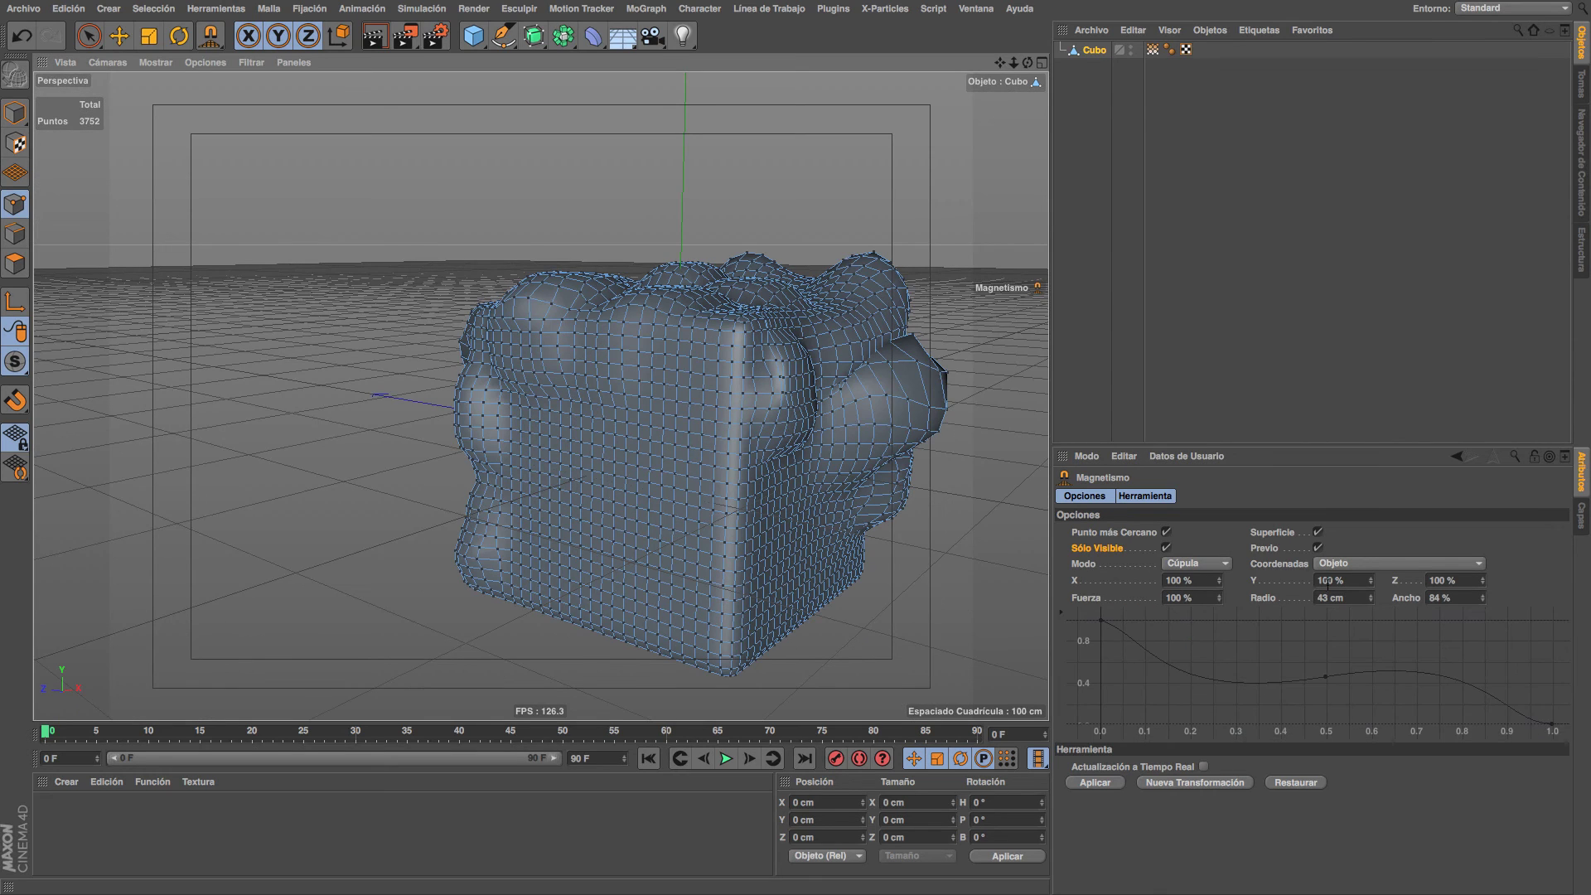
Set Y influence to 0 %, enlarge the upper-left bulge, crease lower right, and lower Fuerza.
left_click(1357, 580)
type("0")
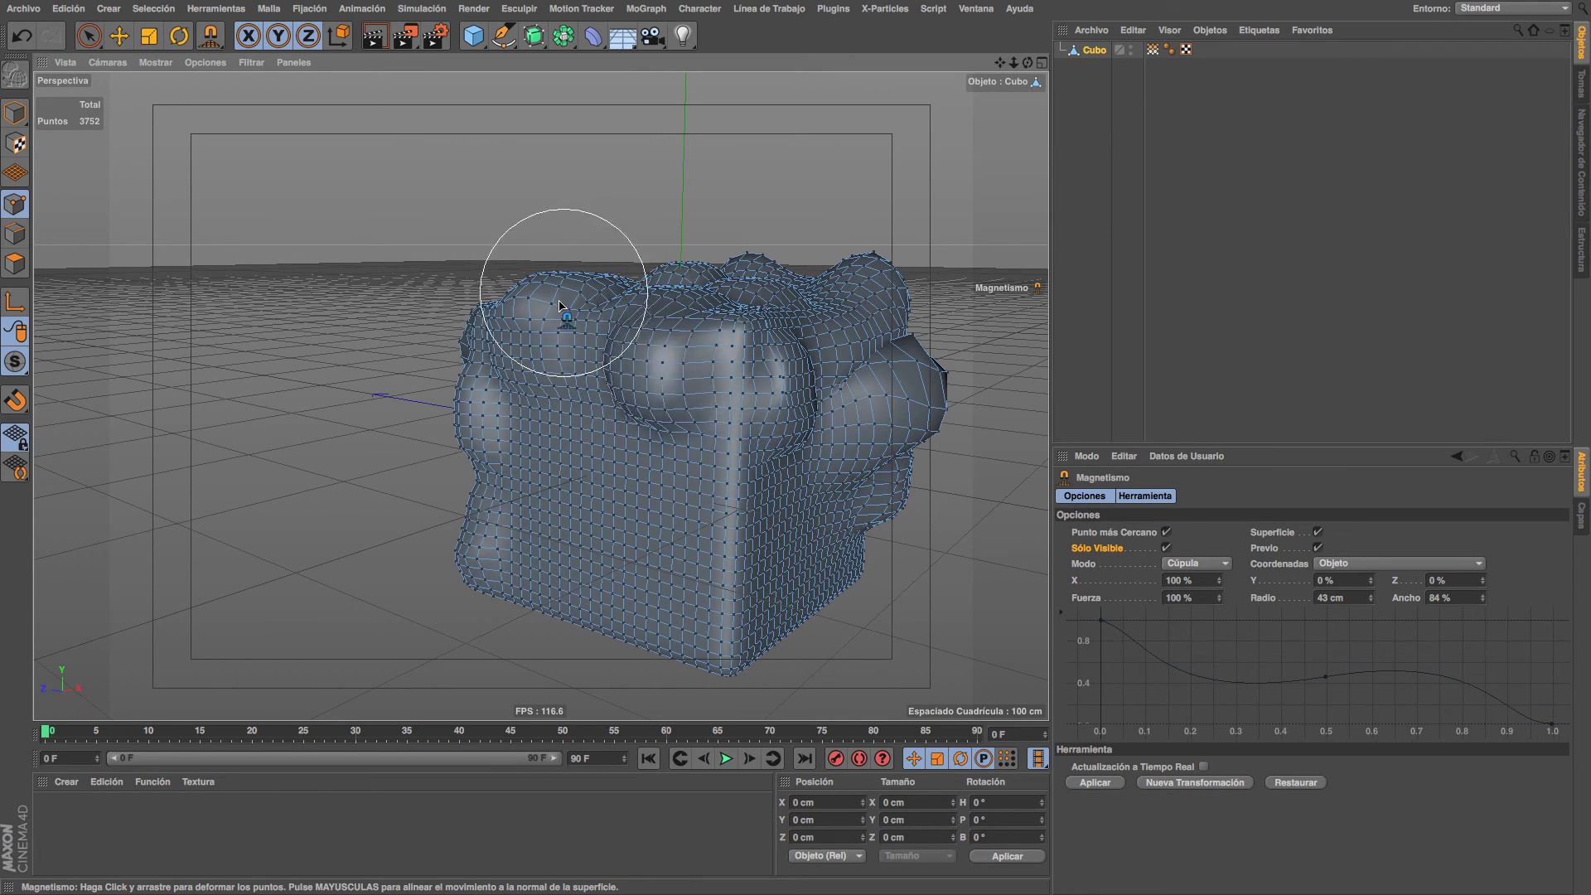
left_click_drag(558, 291, 700, 356)
mouse_move(744, 462)
left_mouse_down()
mouse_move(639, 479)
mouse_move(575, 441)
mouse_move(625, 455)
mouse_move(528, 414)
mouse_move(564, 340)
mouse_move(645, 369)
mouse_move(645, 402)
mouse_move(554, 401)
mouse_move(552, 365)
mouse_move(554, 384)
mouse_move(580, 373)
mouse_move(792, 423)
mouse_move(543, 355)
mouse_move(593, 373)
mouse_move(566, 400)
mouse_move(497, 344)
mouse_move(657, 455)
mouse_move(622, 444)
left_mouse_up()
mouse_move(540, 485)
left_mouse_down()
mouse_move(618, 526)
mouse_move(549, 551)
mouse_move(462, 462)
mouse_move(547, 564)
mouse_move(613, 547)
left_mouse_up()
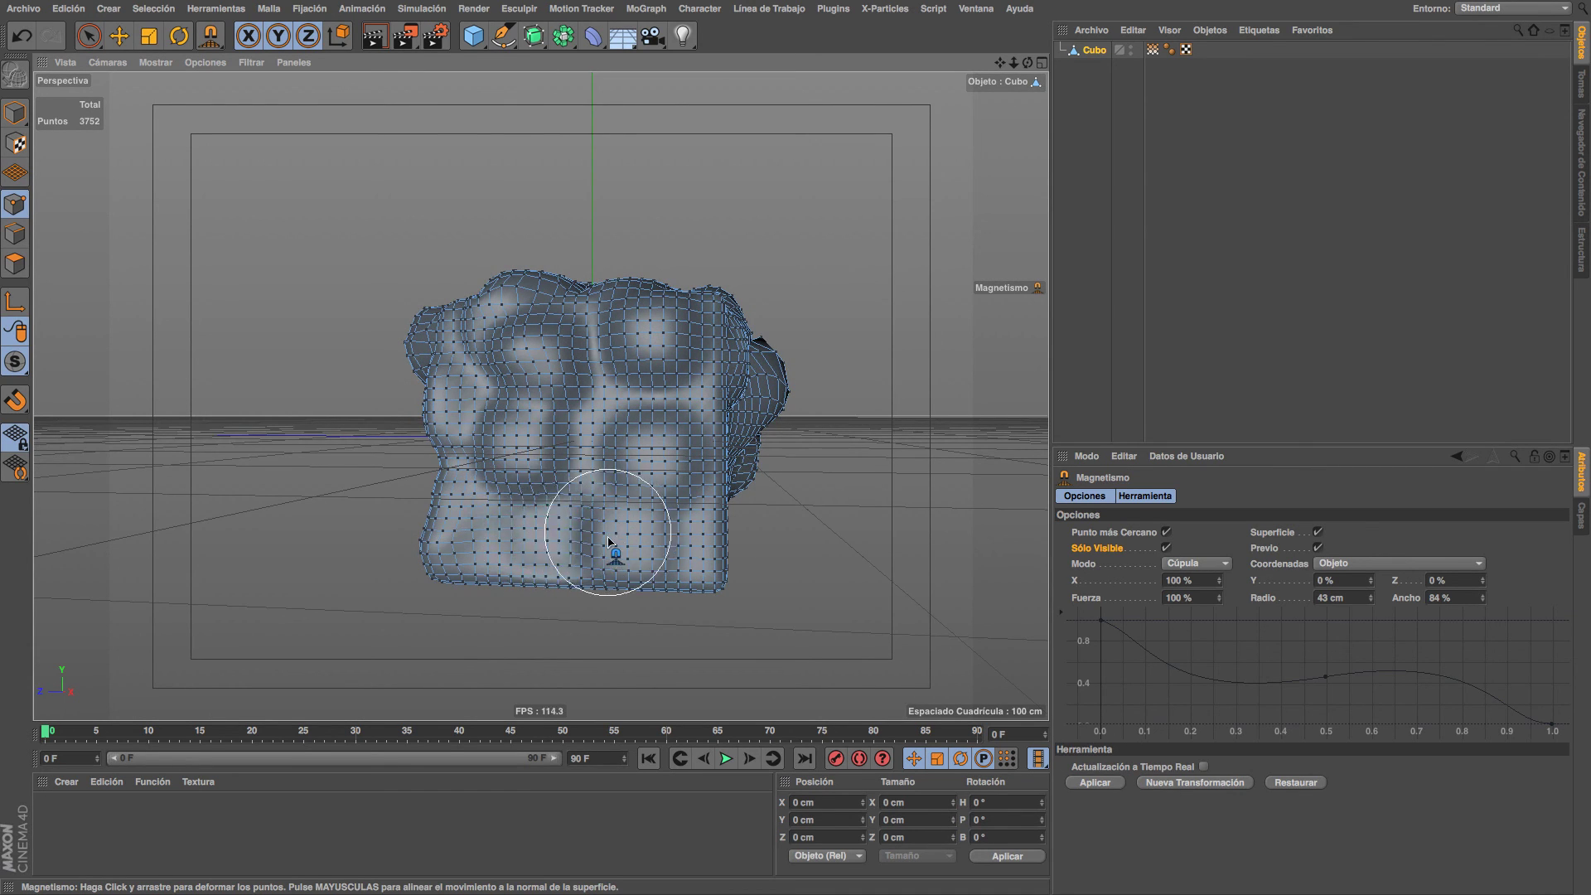
left_click_drag(1219, 600, 1219, 613)
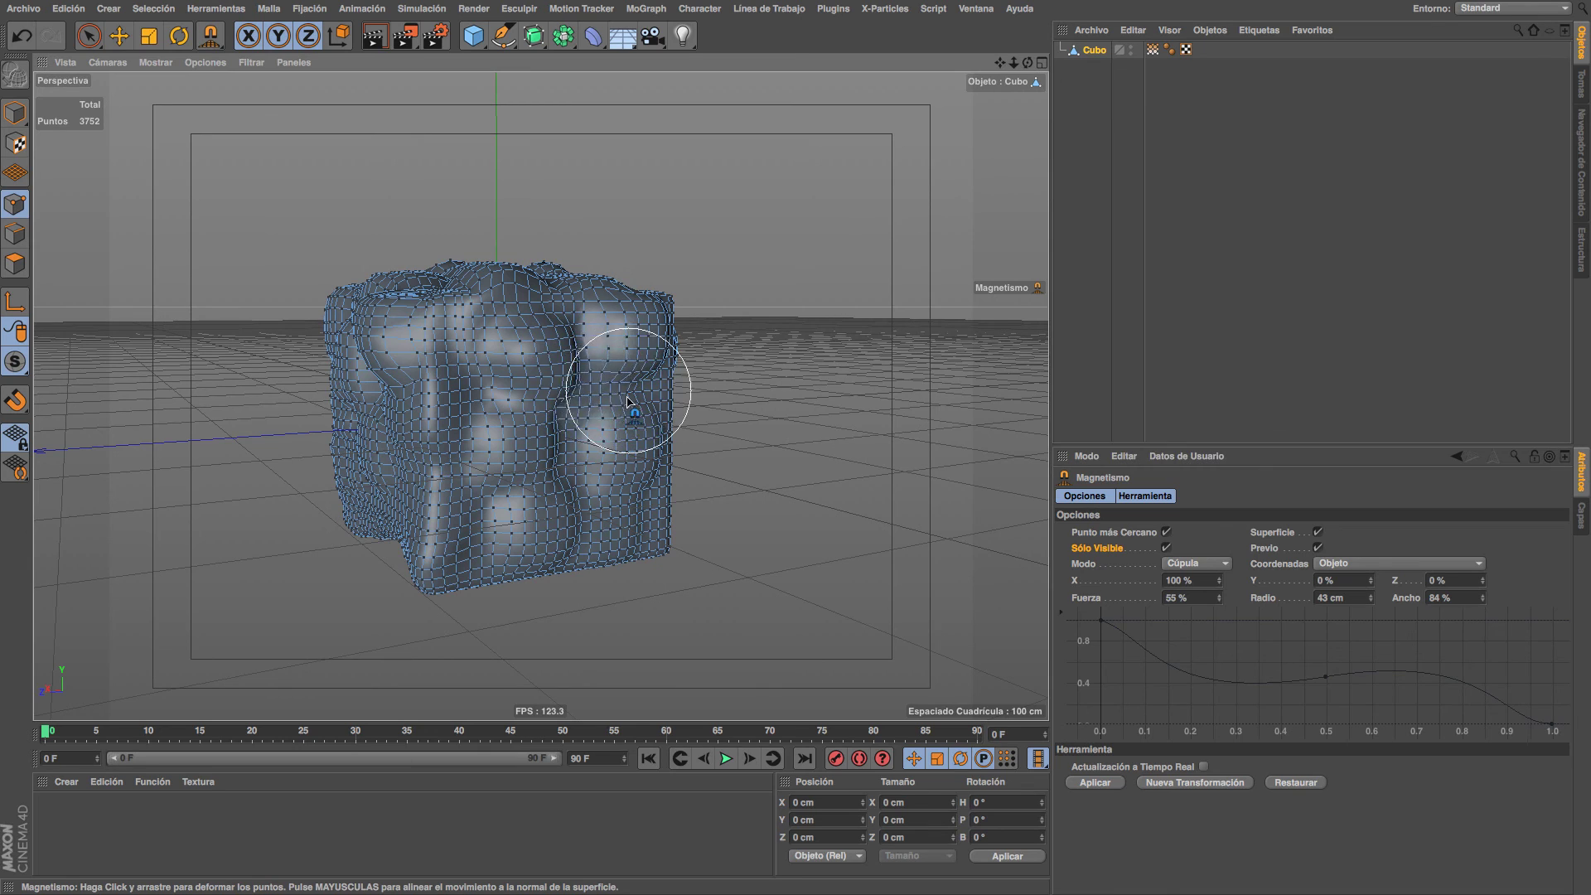
Add a right-front bulge and lower groove, then set magnet Radio 53 cm, Ancho 78 %.
left_click_drag(603, 401, 622, 419)
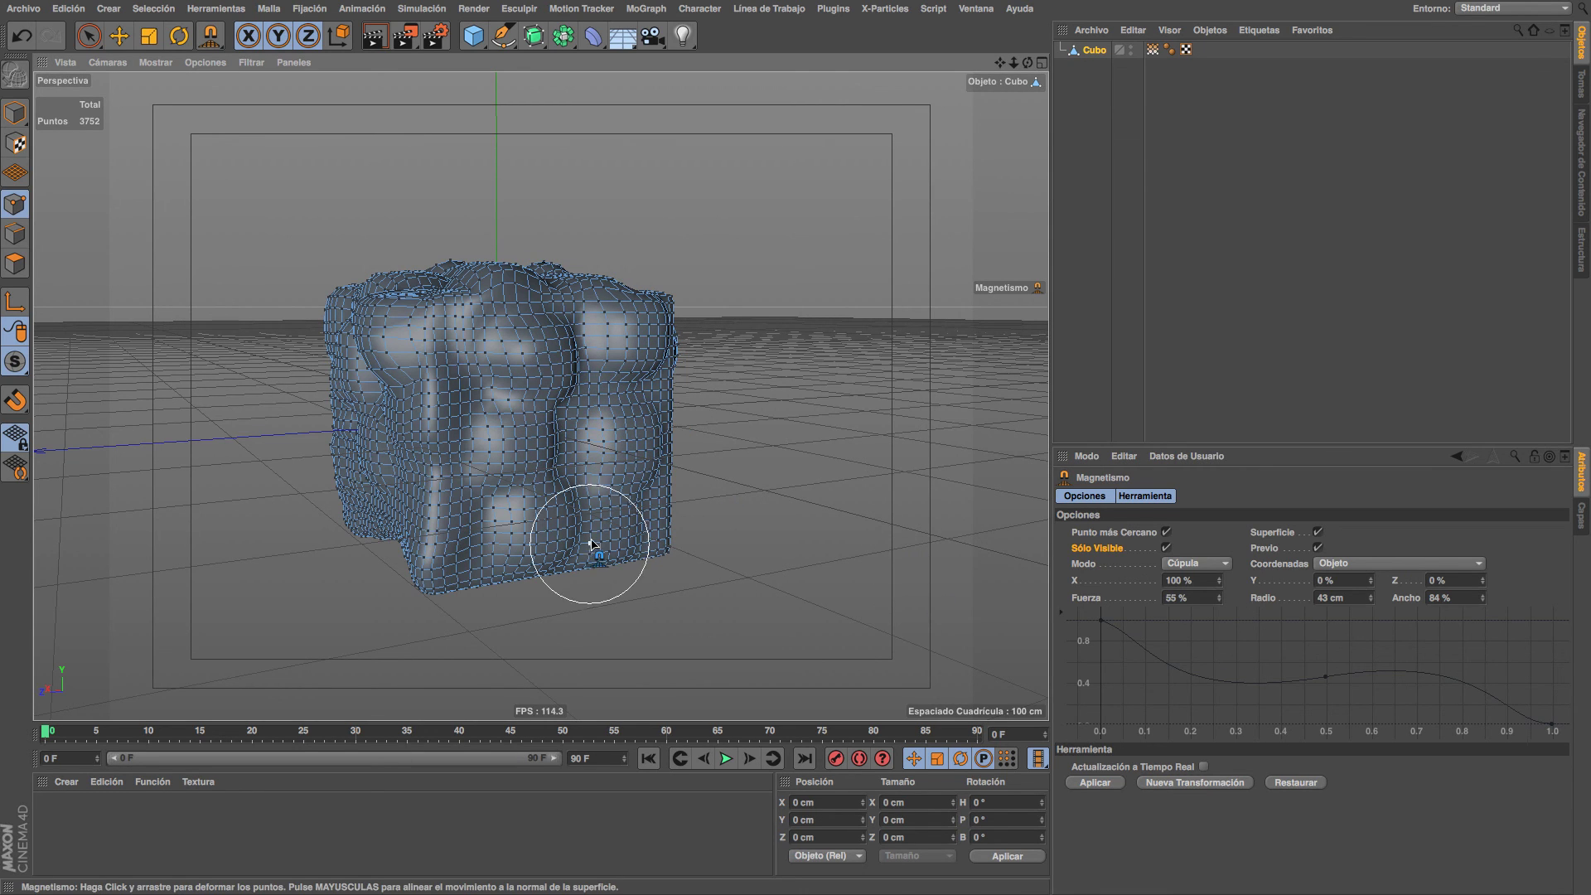
left_click_drag(585, 487, 611, 504)
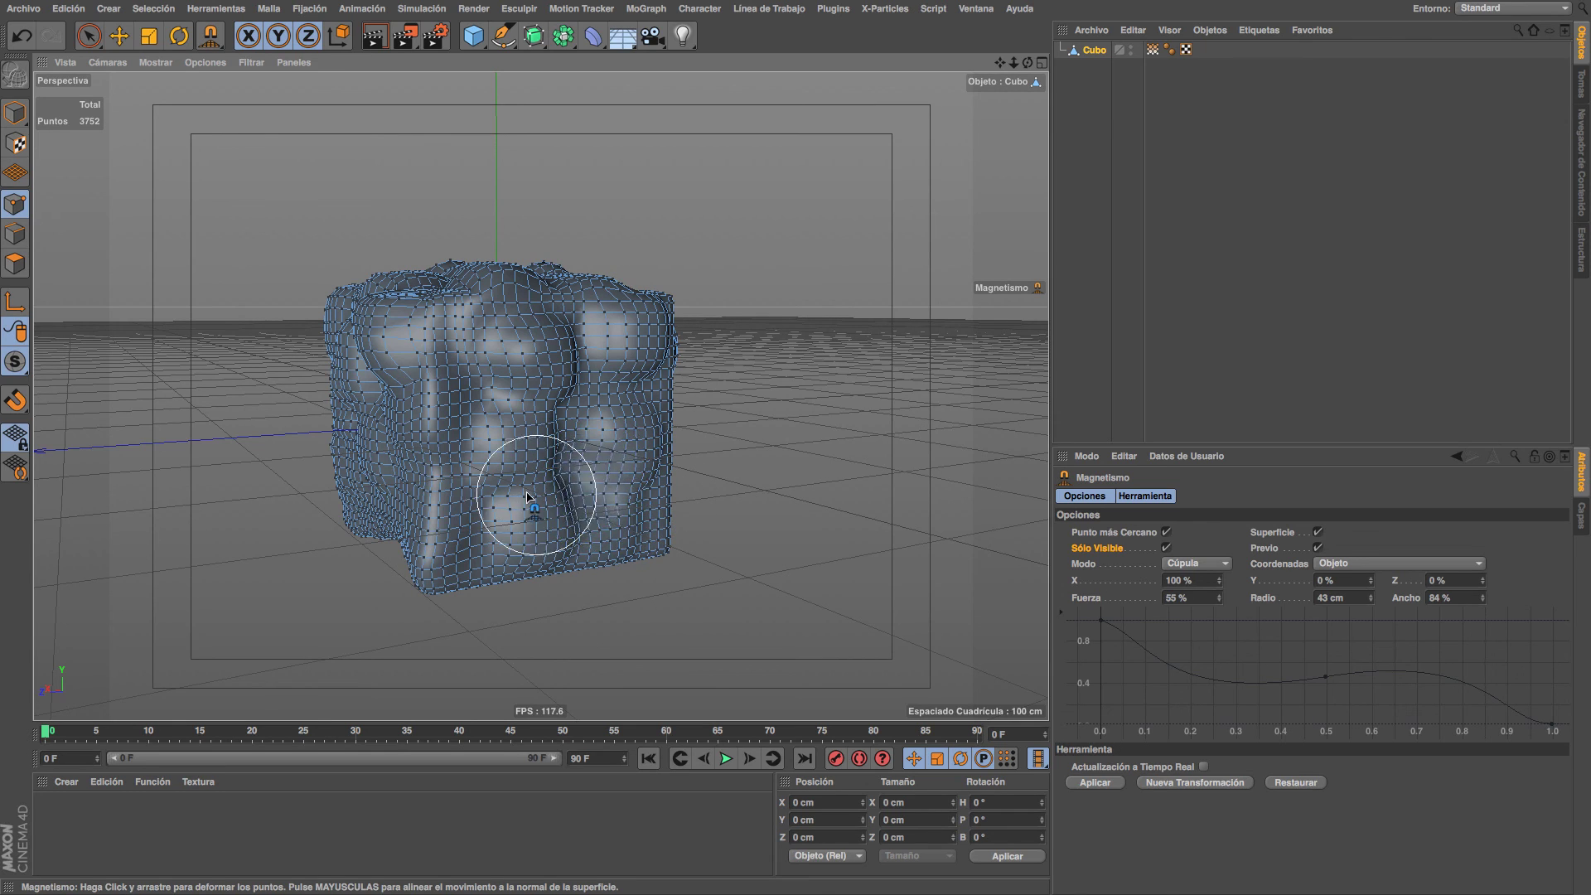
left_click_drag(1371, 598, 1371, 593)
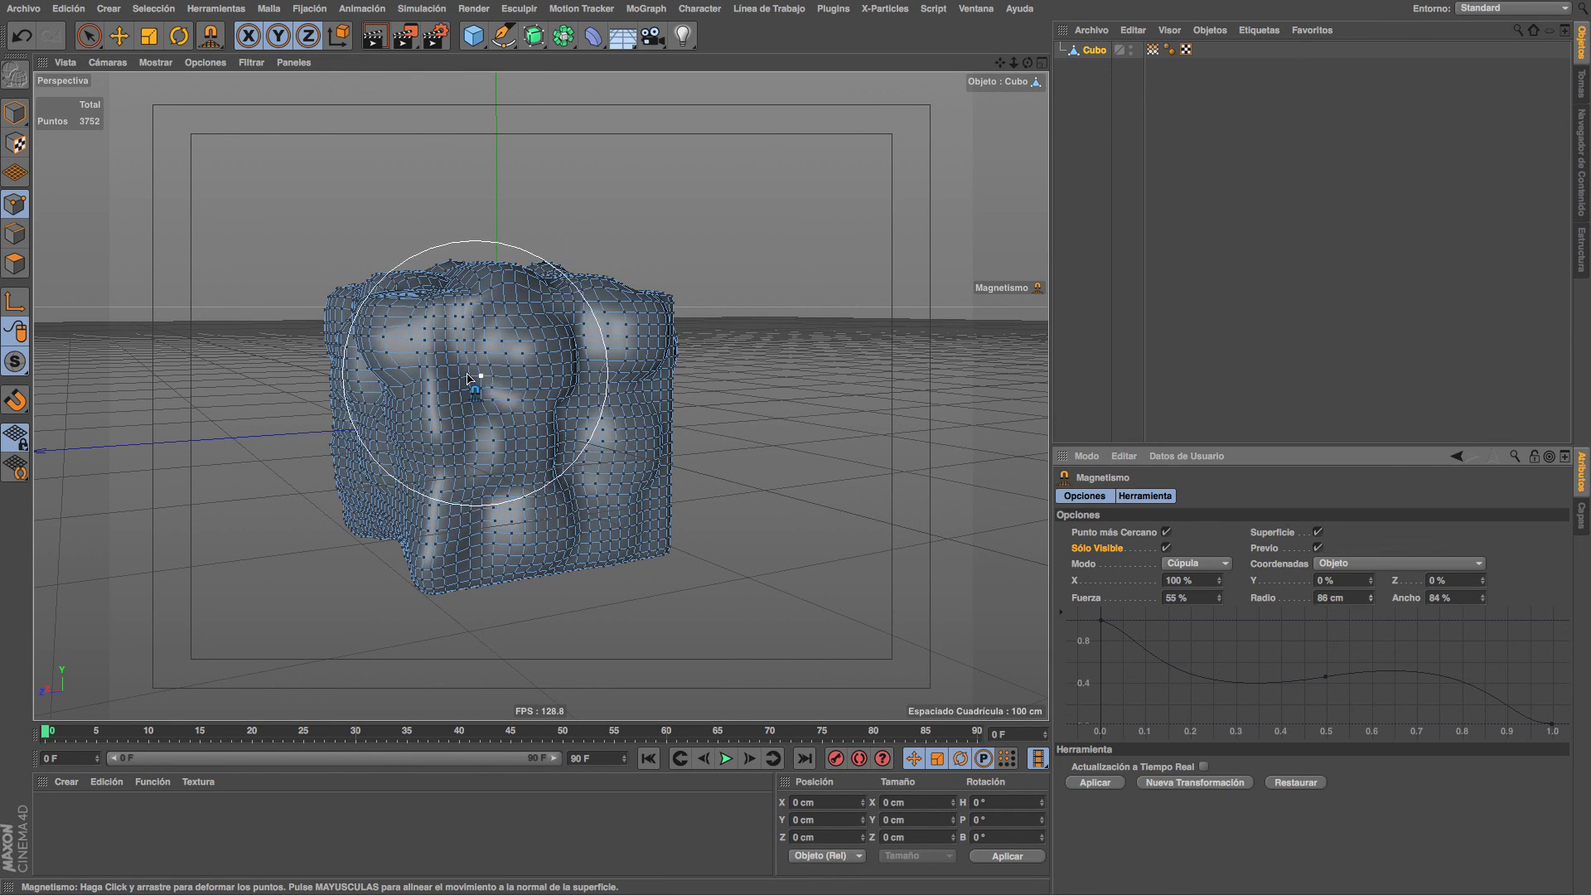
left_click(1371, 594)
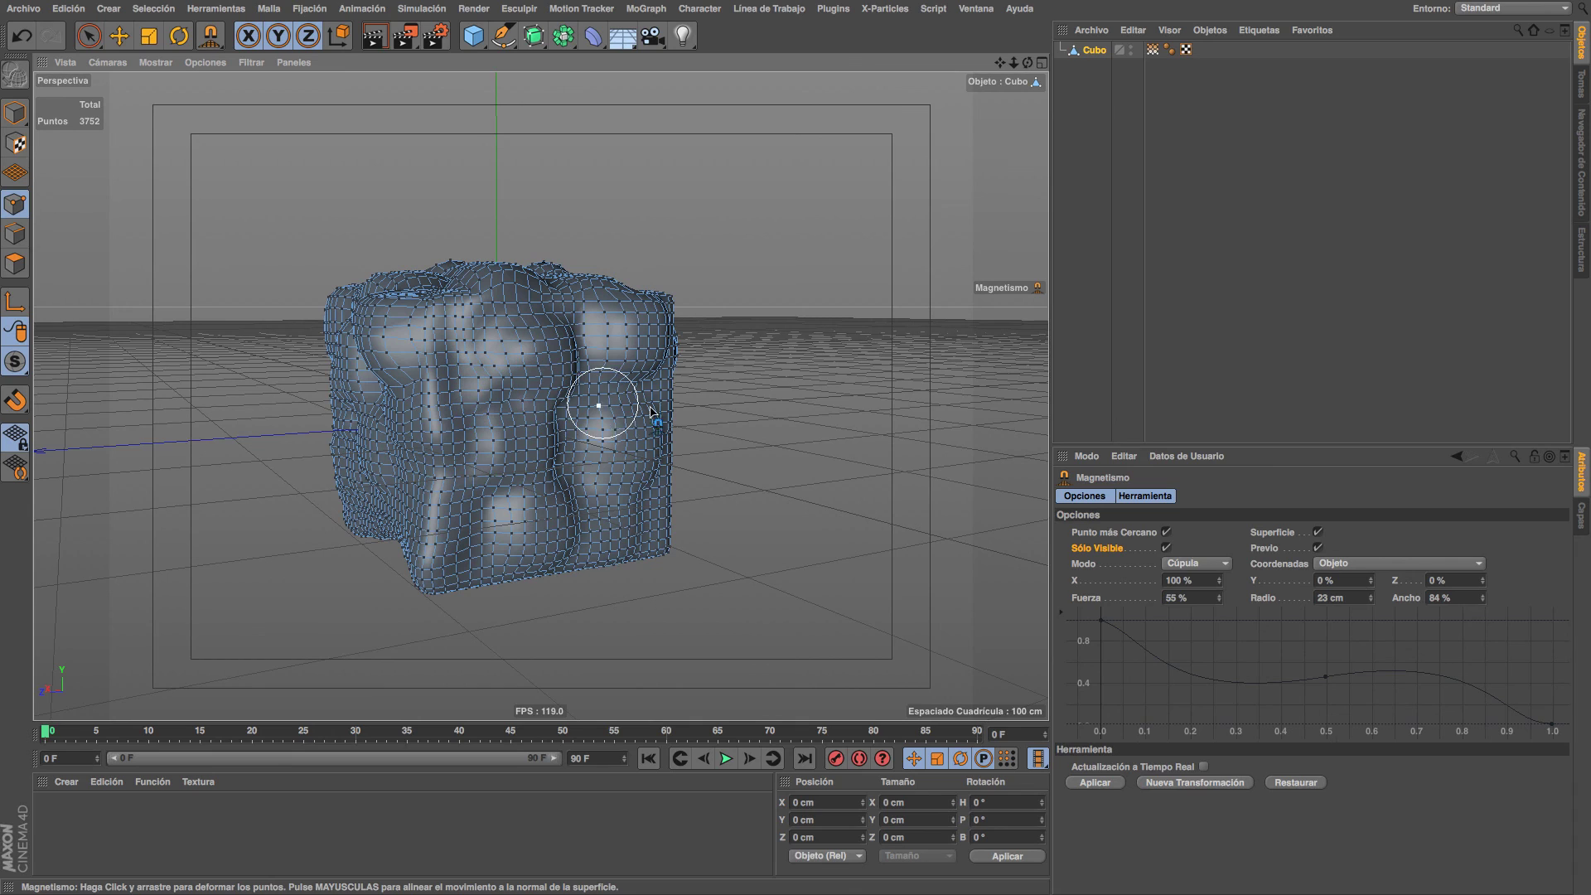
left_click_drag(1371, 601, 771, 410)
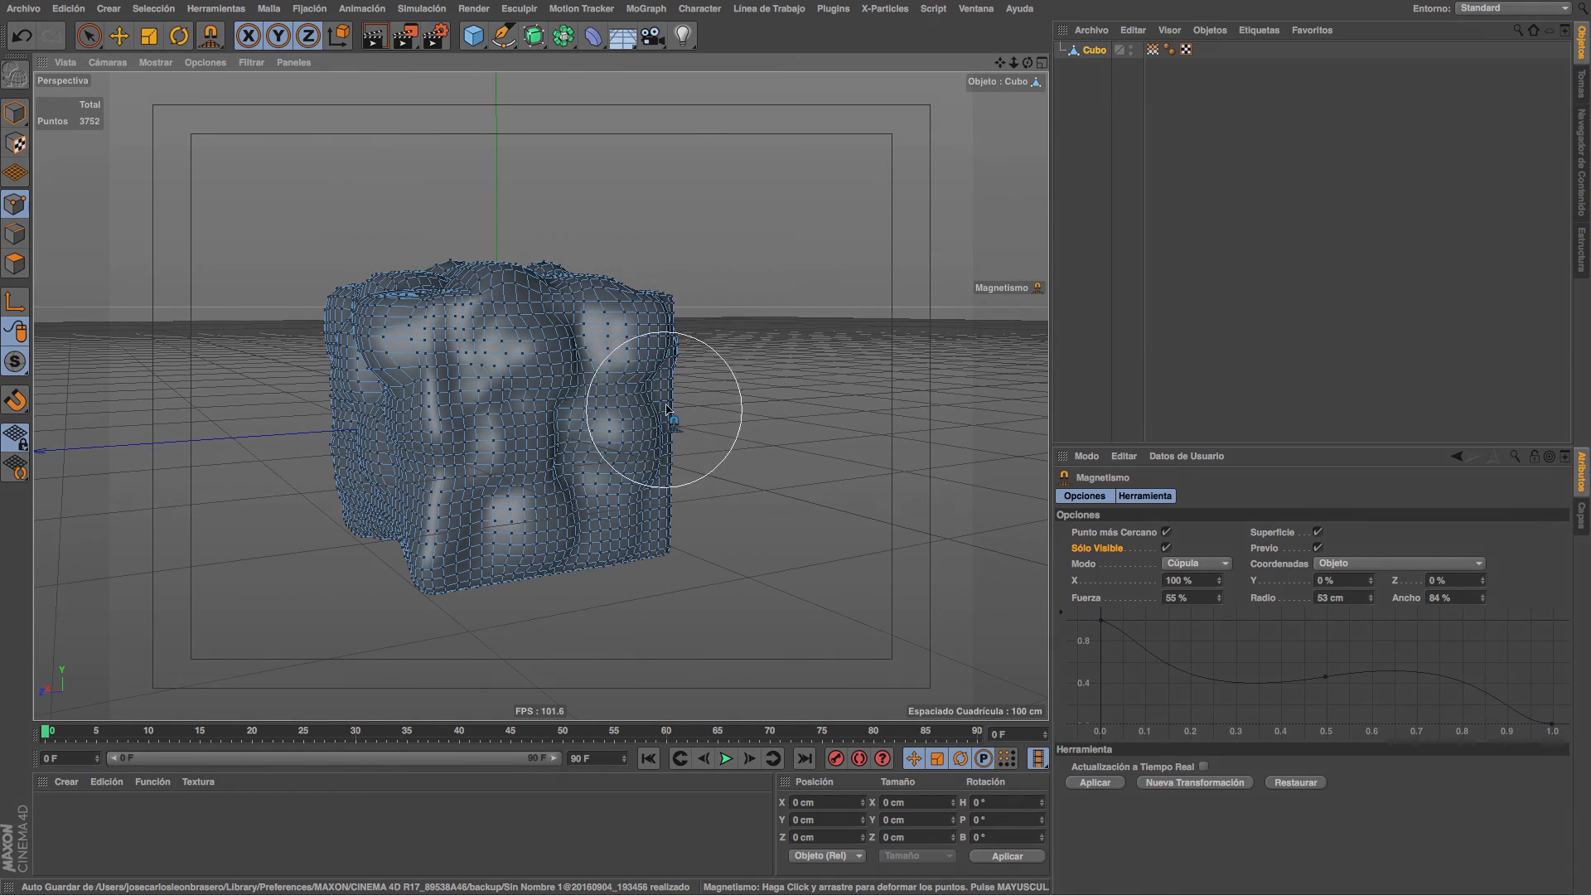
left_click_drag(1482, 603, 1482, 619)
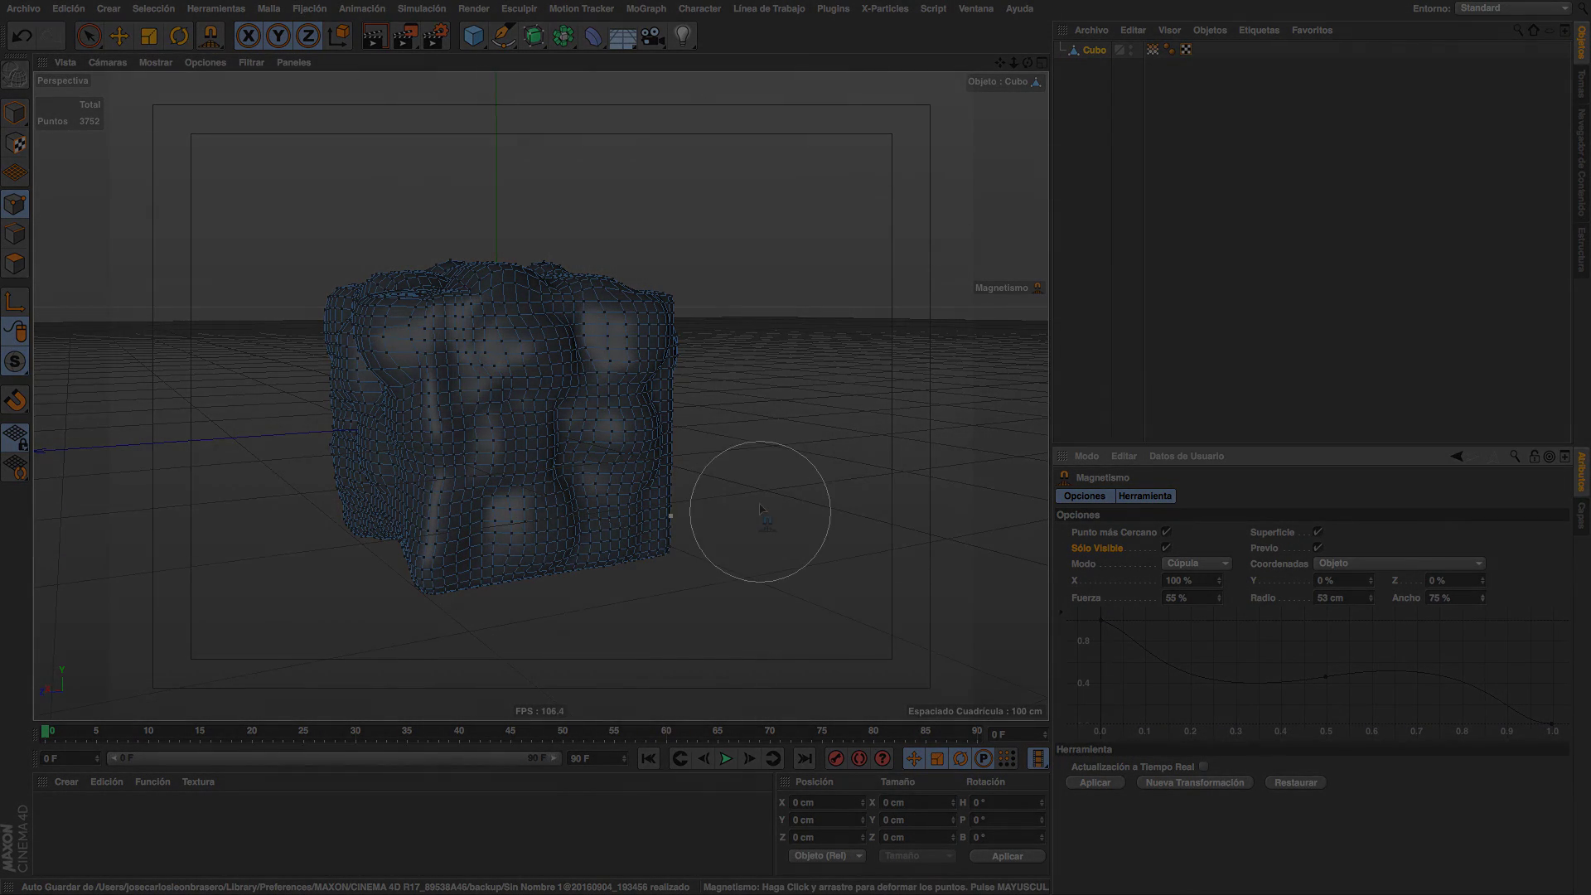
left_click_drag(761, 485, 626, 452, "alt")
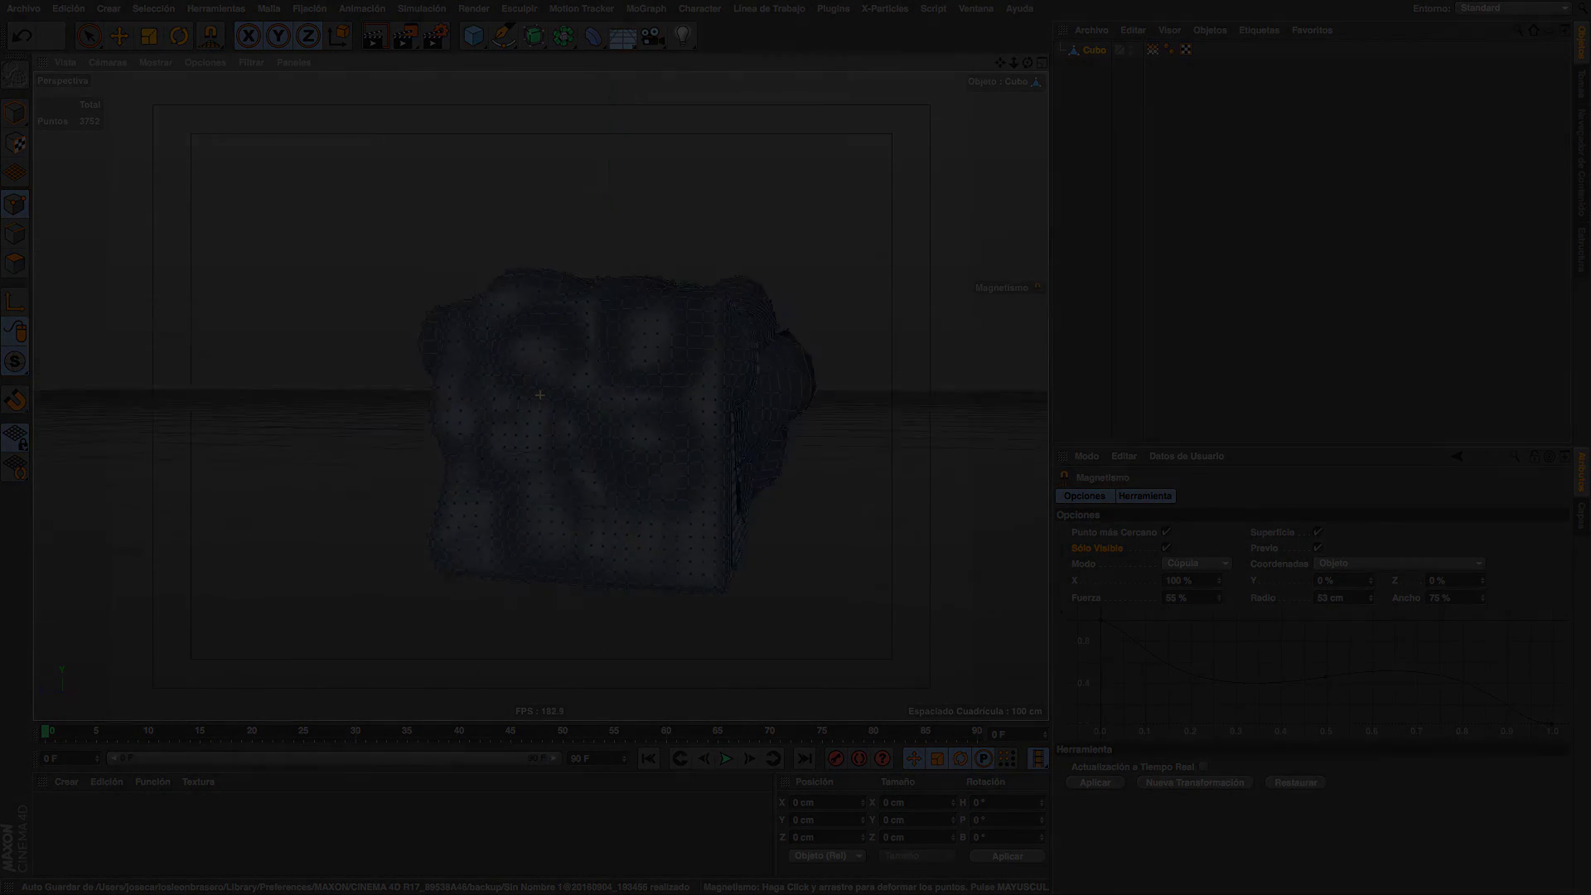